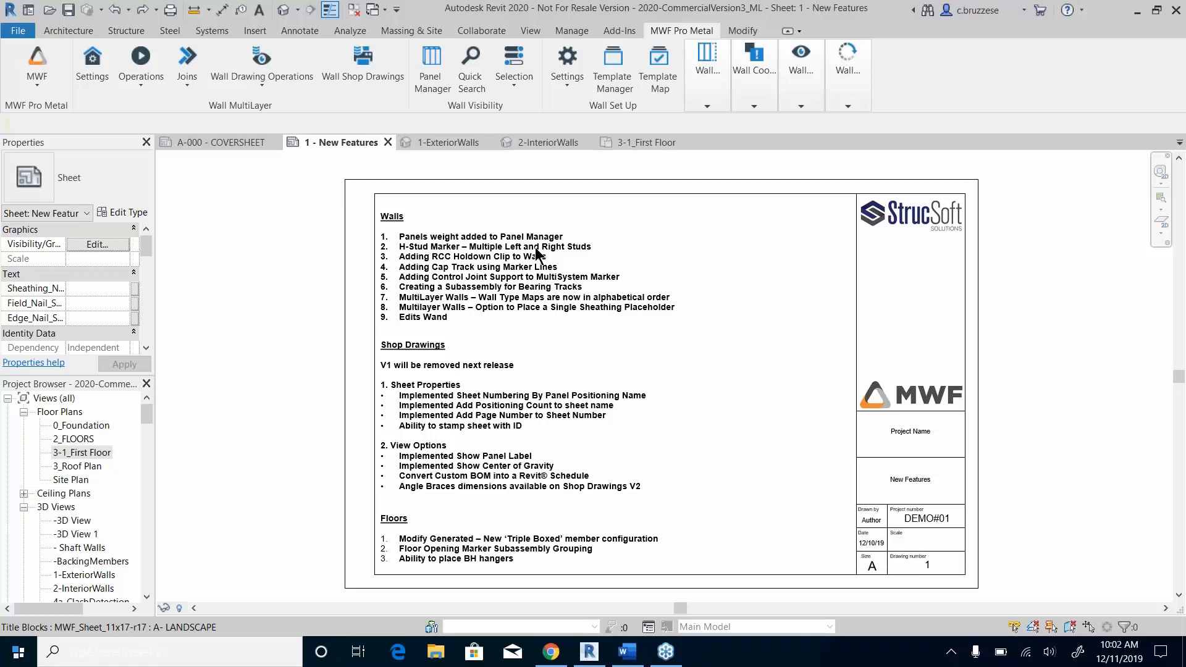
# Step: Review the panel weights listed in the Panel Manager from the 1-ExteriorWalls view, and close the manager
pyautogui.click(458, 141)
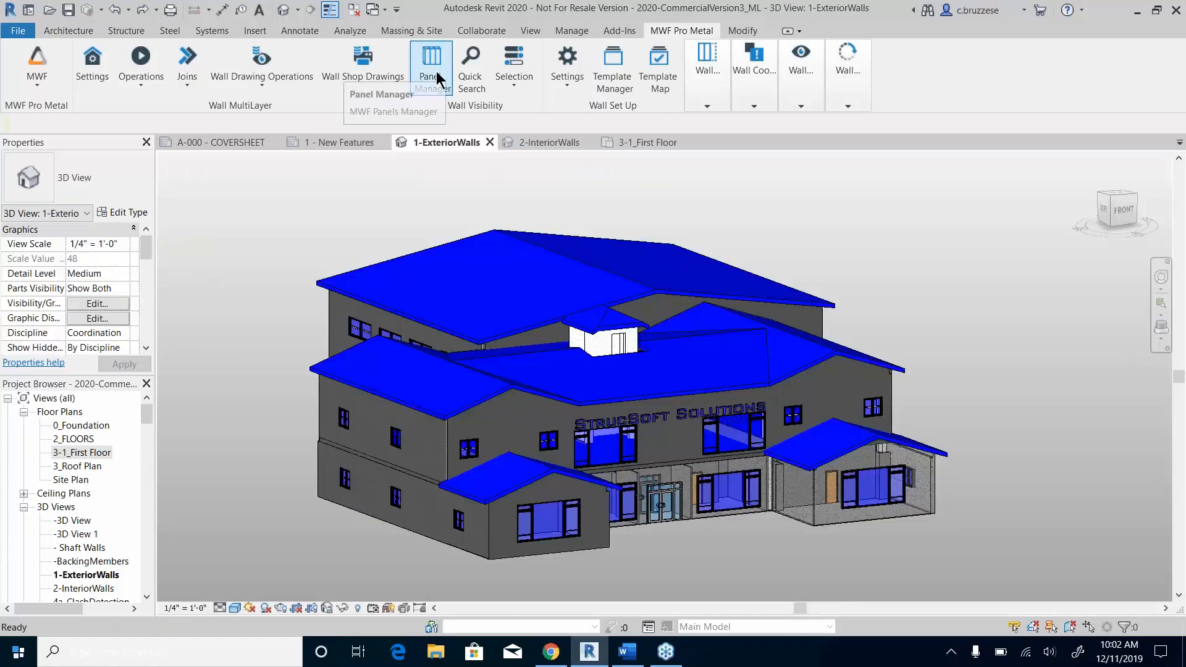
pyautogui.click(434, 73)
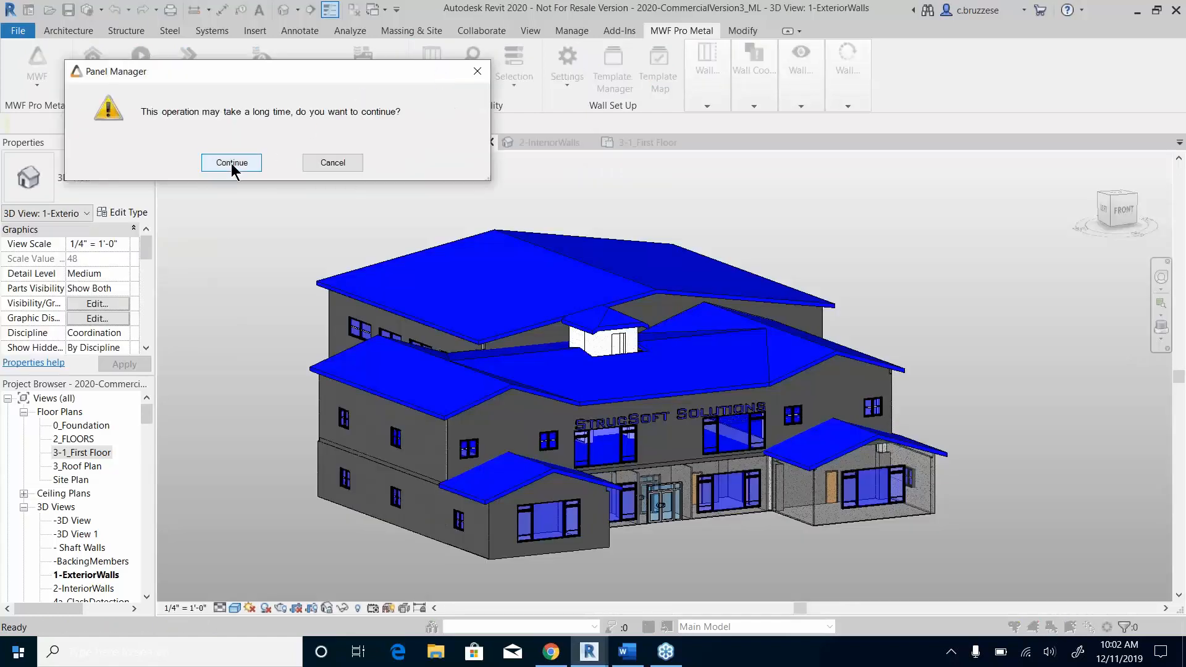
pyautogui.click(231, 163)
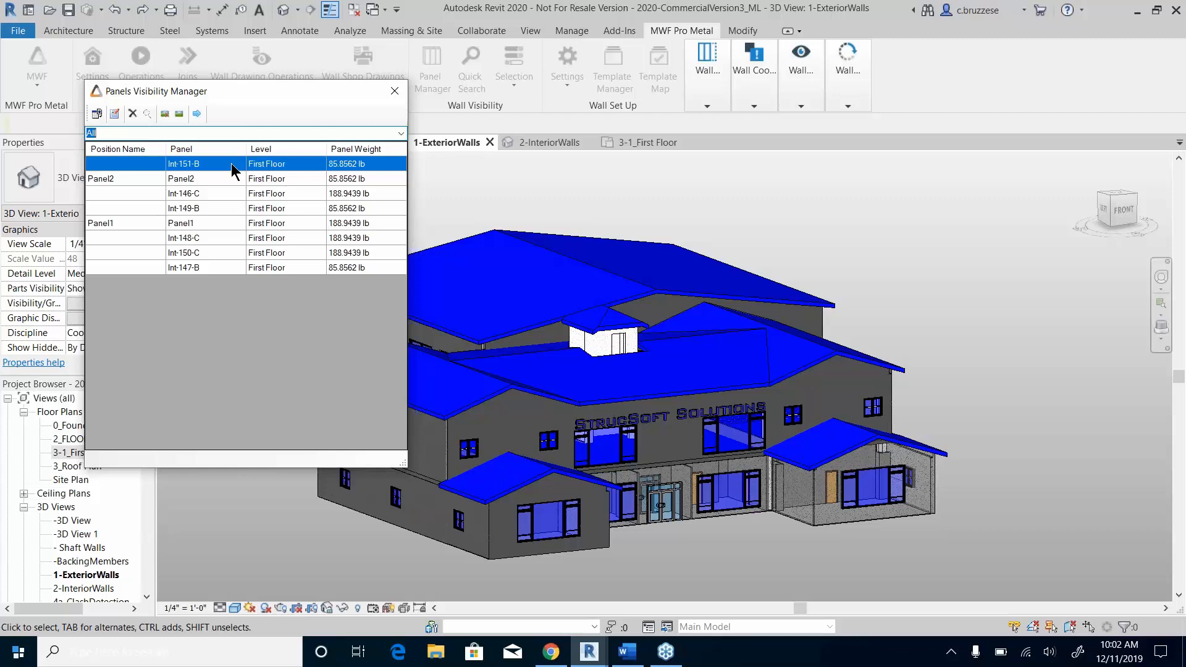
pyautogui.click(393, 92)
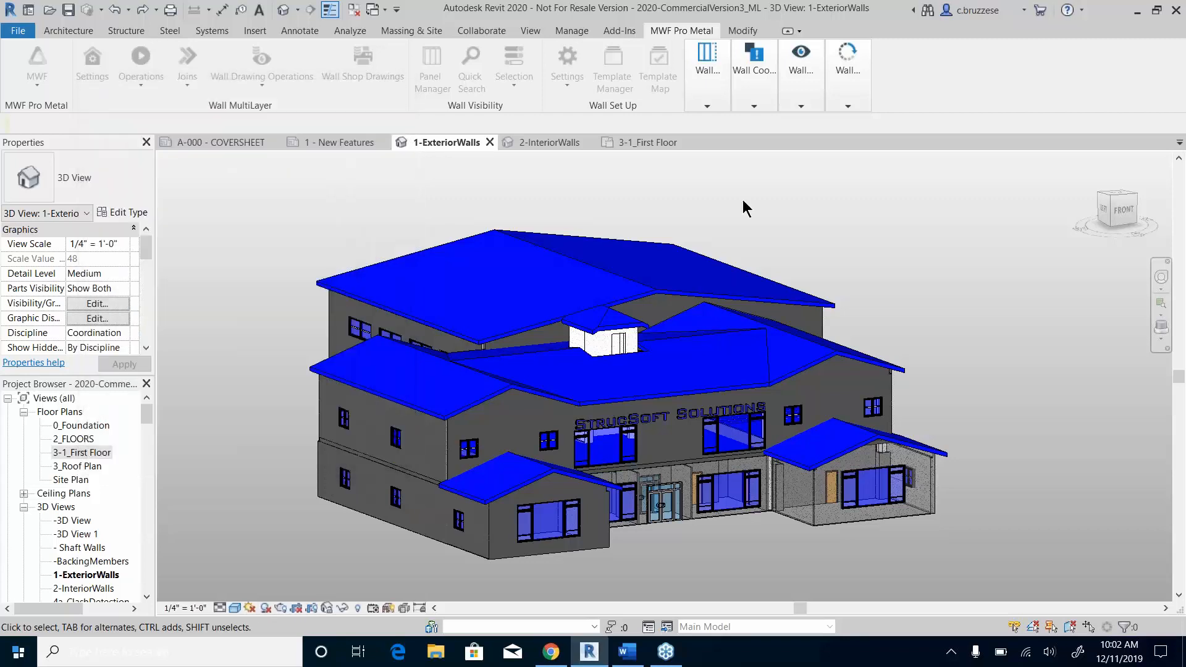
# Step: Generate framing with Quick Create for the unframed side wall of the small front wing, next to the main entrance
pyautogui.keyDown('shift'); pyautogui.moveTo(741, 207); pyautogui.dragTo(667, 260, button='middle'); pyautogui.keyUp('shift')
pyautogui.scroll(3, 667, 259)
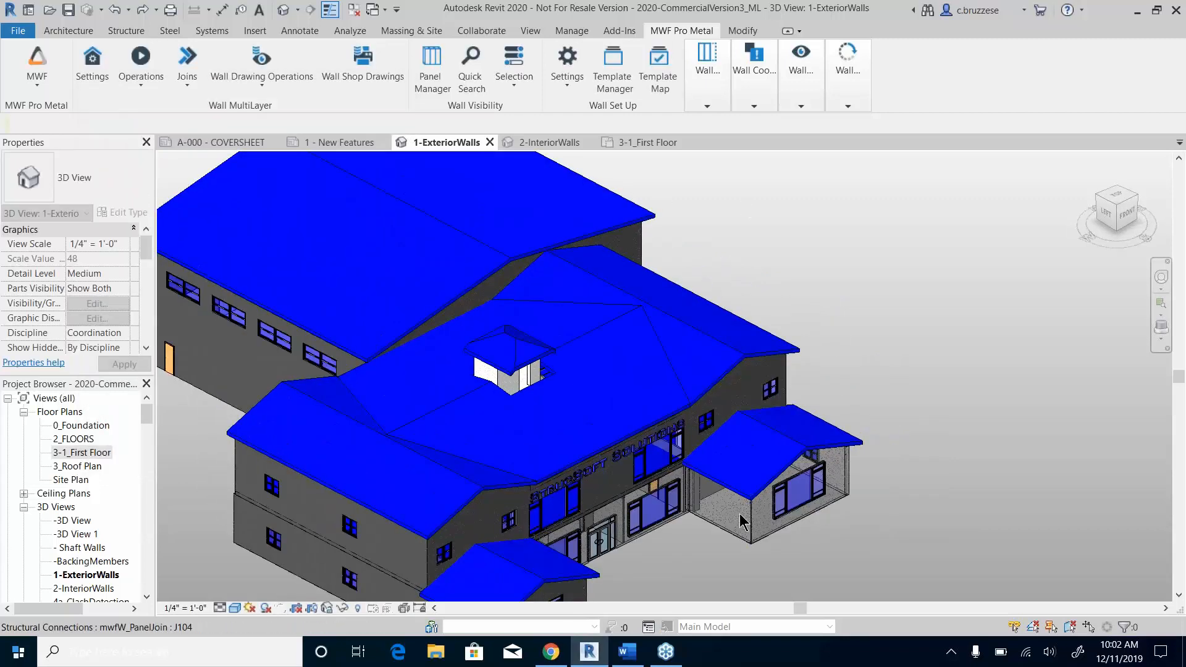
pyautogui.click(717, 506)
pyautogui.click(681, 30)
pyautogui.click(141, 65)
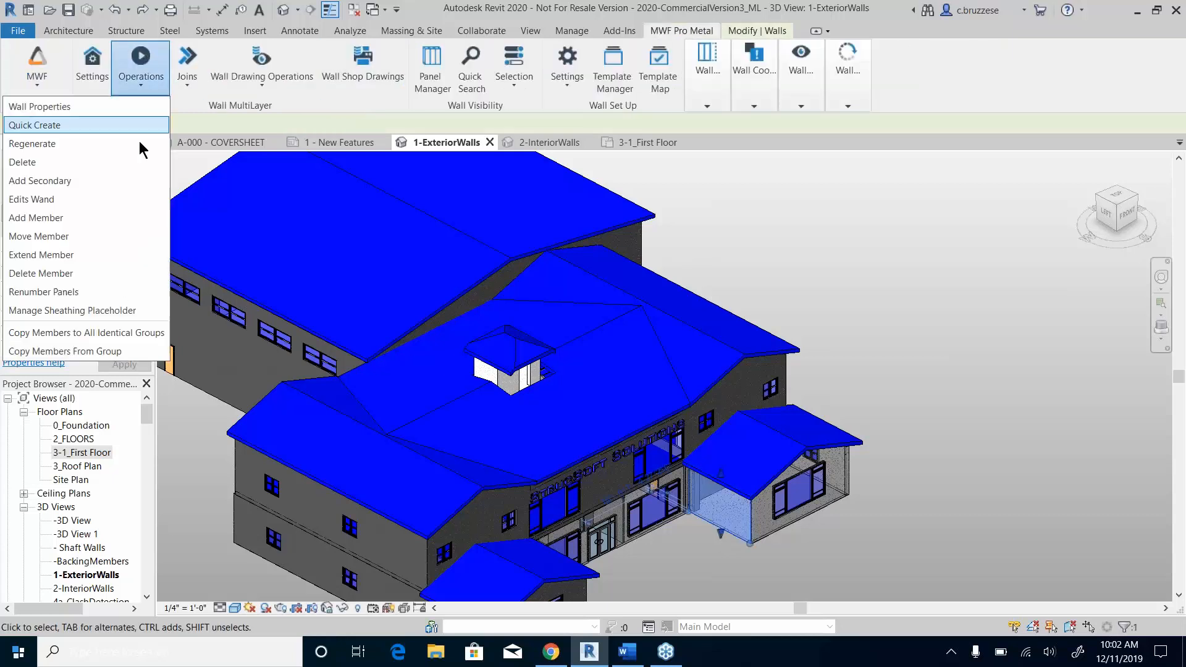
pyautogui.click(42, 126)
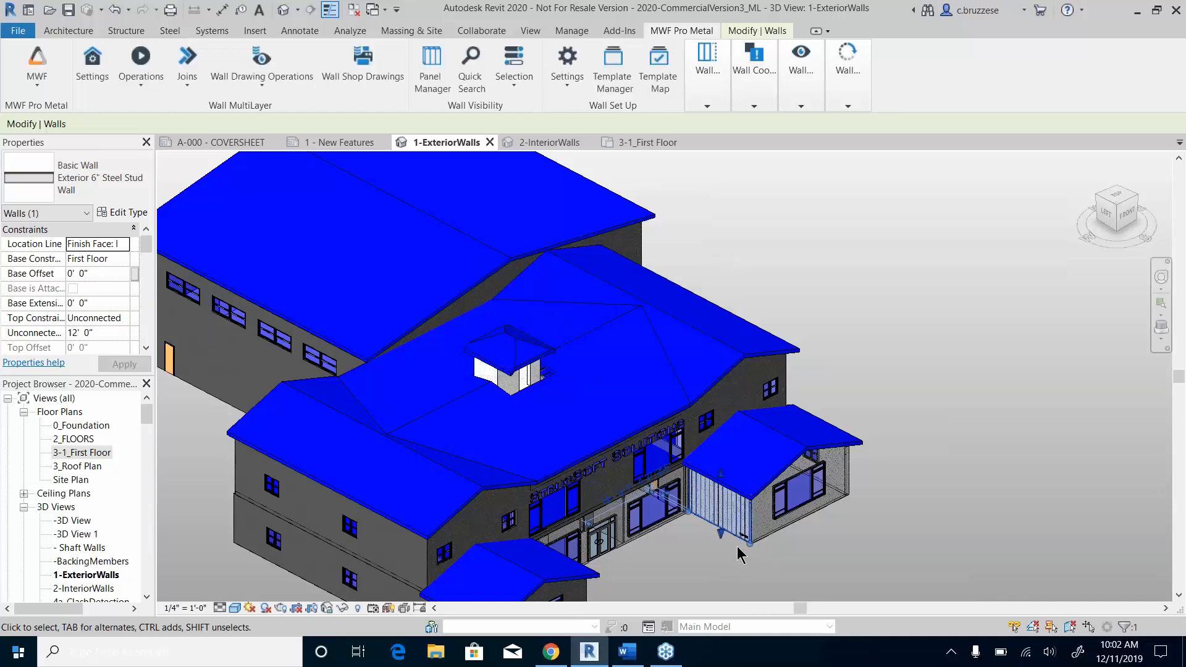
# Step: Inspect the BIMSF_MassDensity type parameter of a 4' x 12' sheathing panel on the newly framed wall
pyautogui.scroll(5, 738, 546)
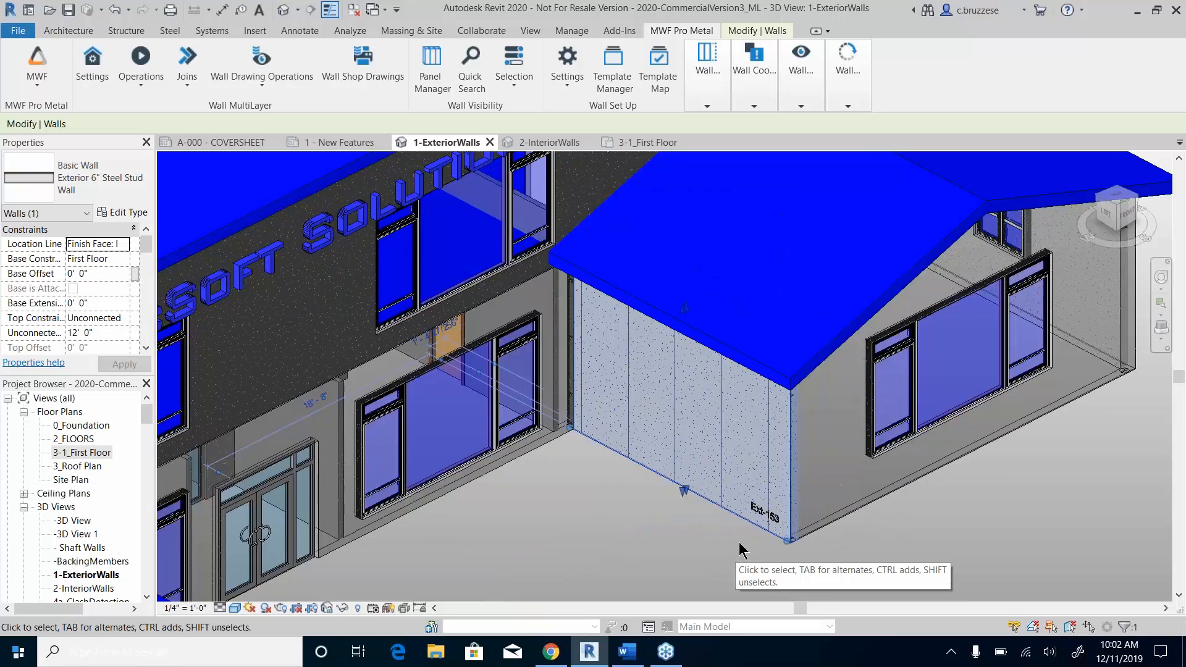
pyautogui.click(739, 542)
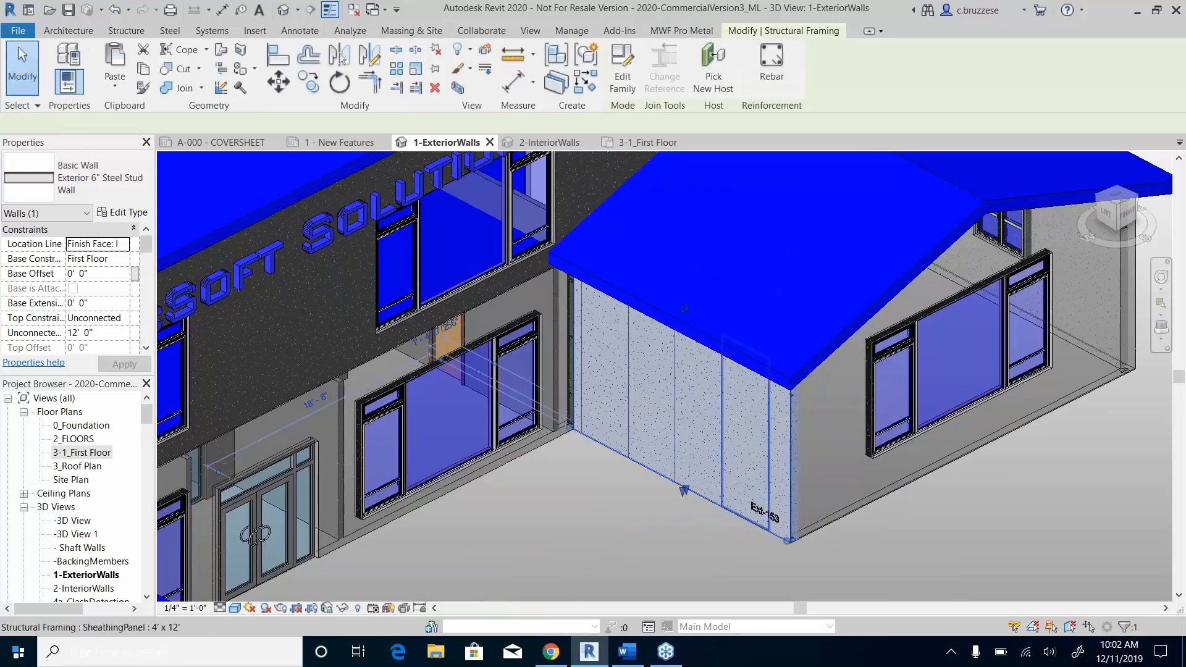
pyautogui.click(123, 213)
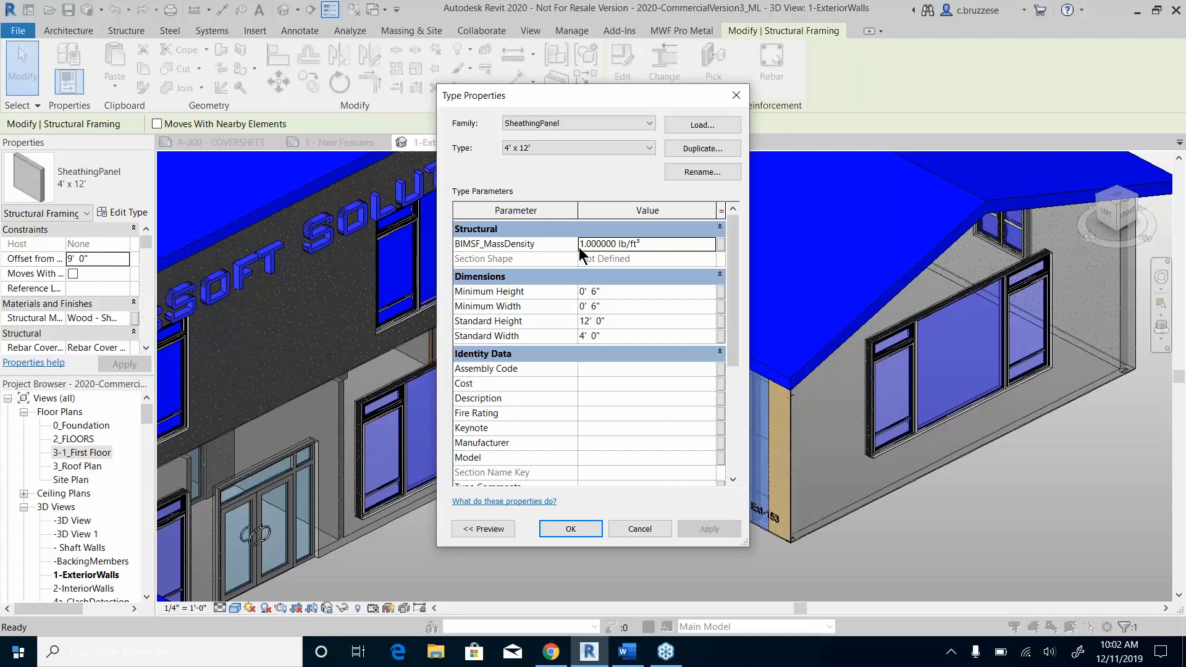
pyautogui.click(737, 95)
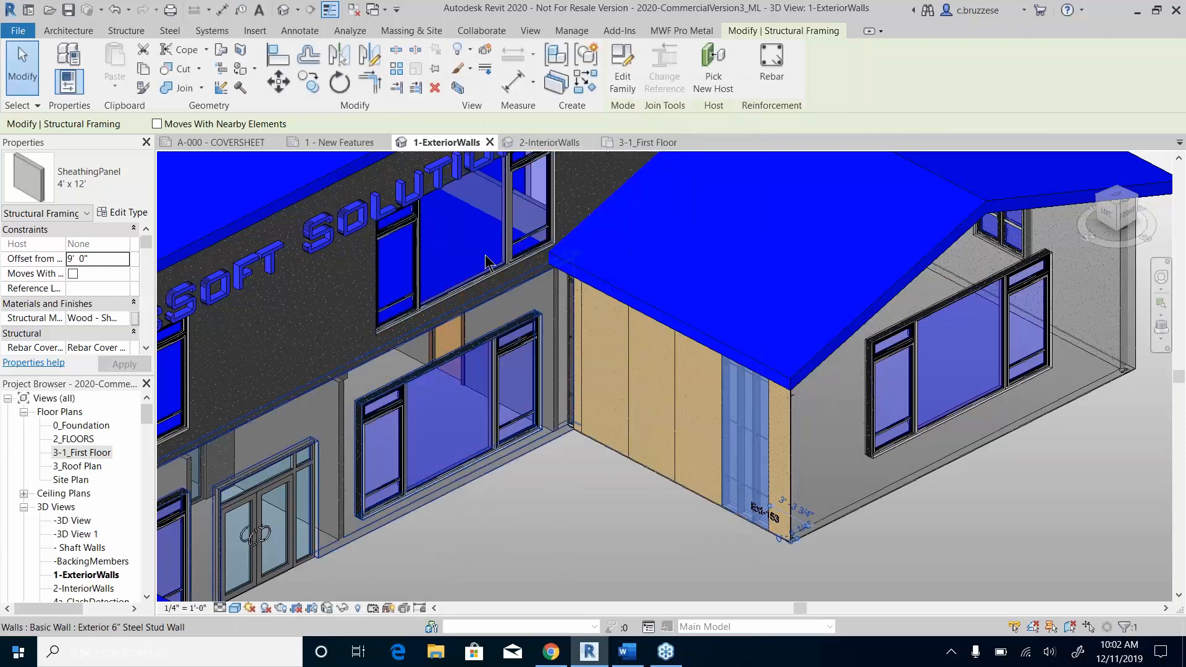
# Step: From the 3-1_First Floor plan, open the default HStud wall framing marker type for editing in the Marker Manager
pyautogui.click(362, 149)
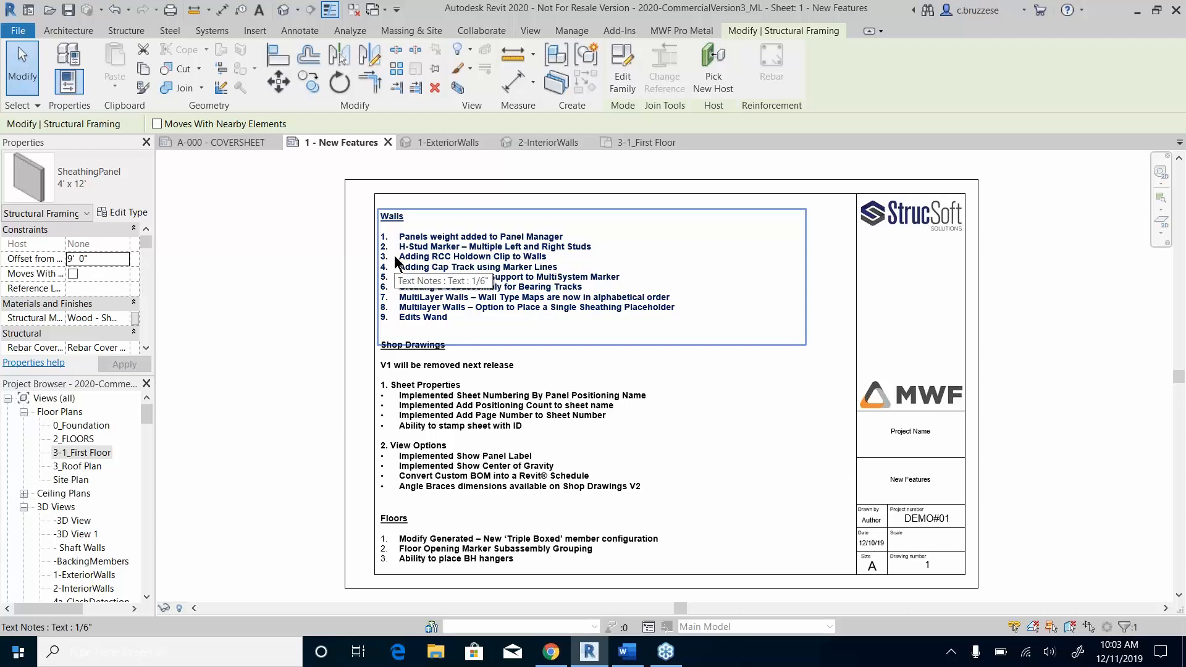
pyautogui.click(658, 143)
pyautogui.click(680, 30)
pyautogui.moveTo(736, 96)
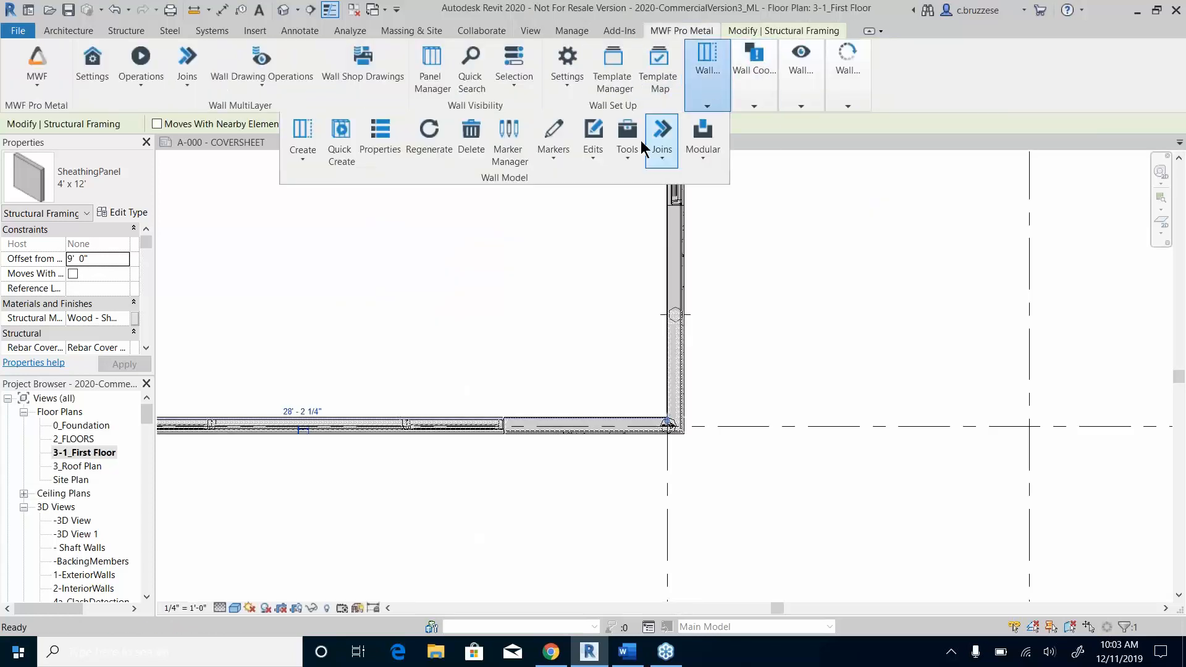
pyautogui.click(508, 145)
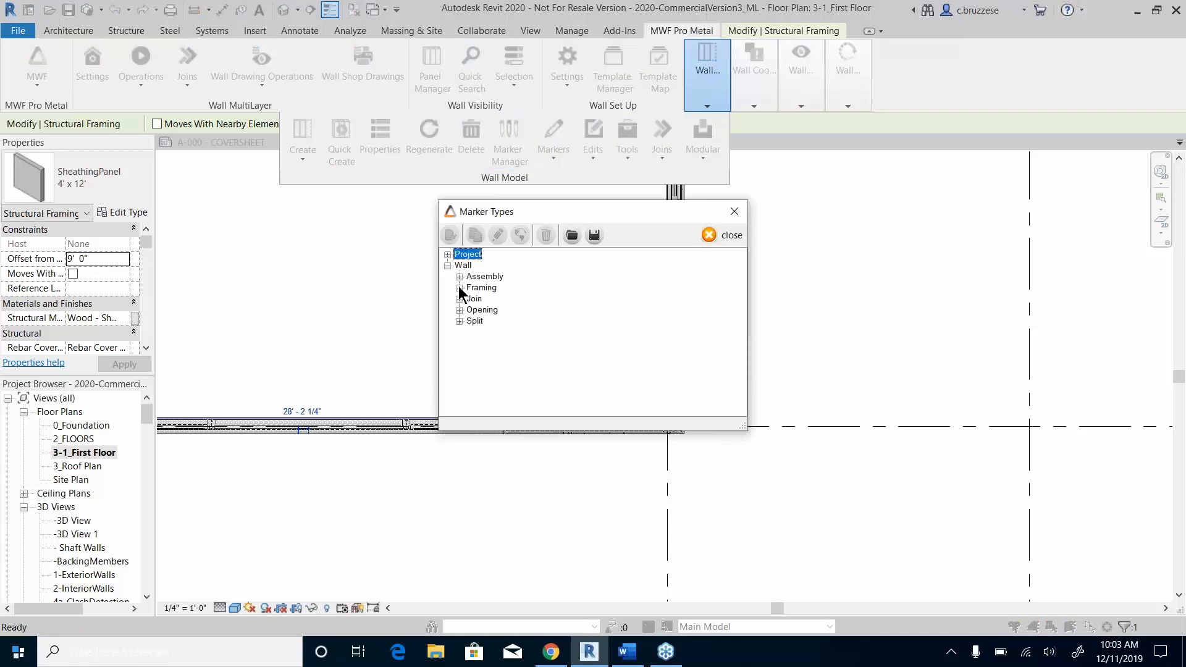
pyautogui.click(459, 287)
pyautogui.click(470, 310)
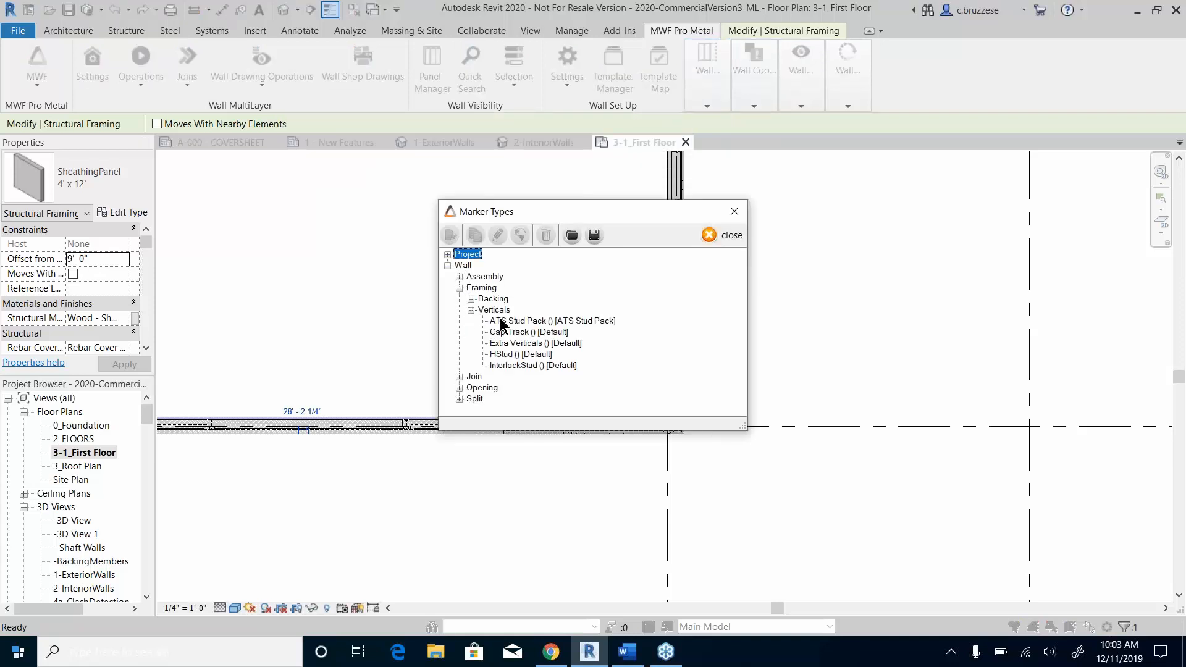
pyautogui.click(521, 356)
pyautogui.doubleClick(521, 355)
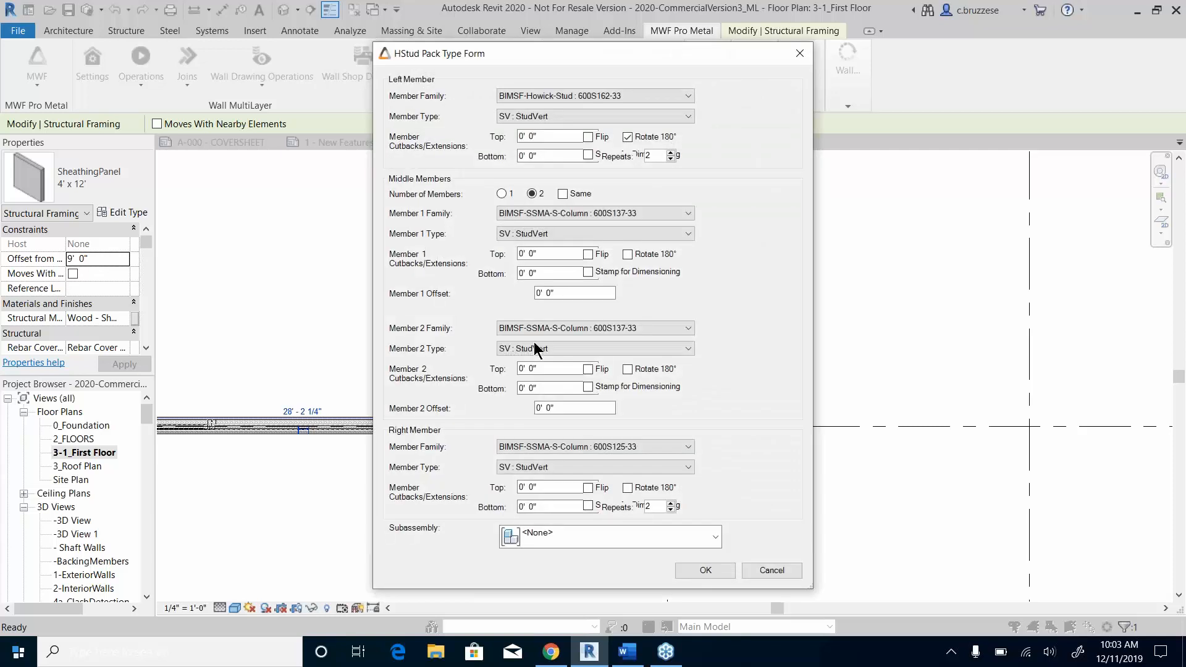
# Step: Enlarge the HStud settings form, accept its settings and update the placed marker instance, leaving the Marker Manager closed
pyautogui.moveTo(810, 591); pyautogui.dragTo(986, 613)
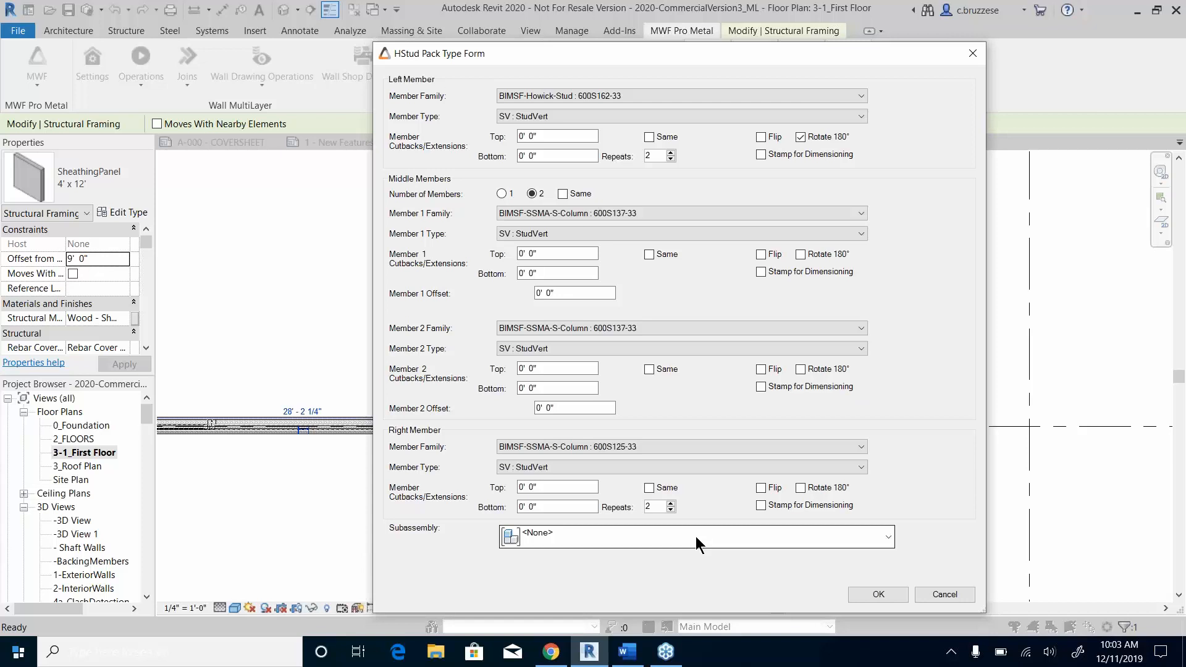
pyautogui.click(903, 593)
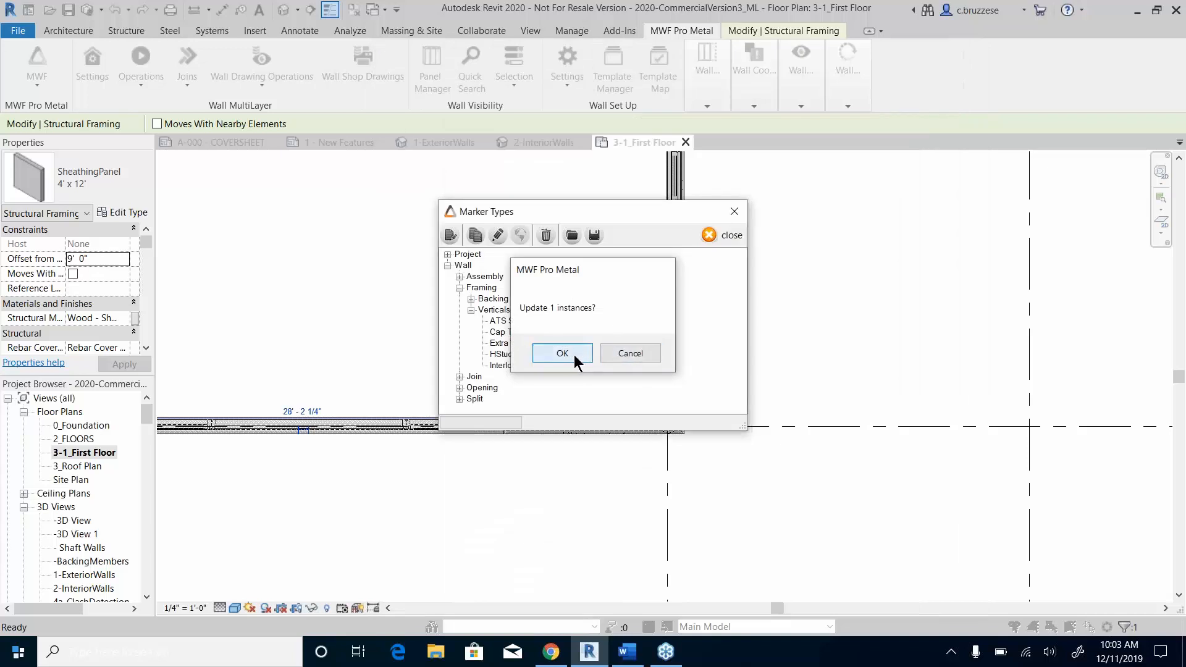
pyautogui.click(574, 355)
pyautogui.click(724, 233)
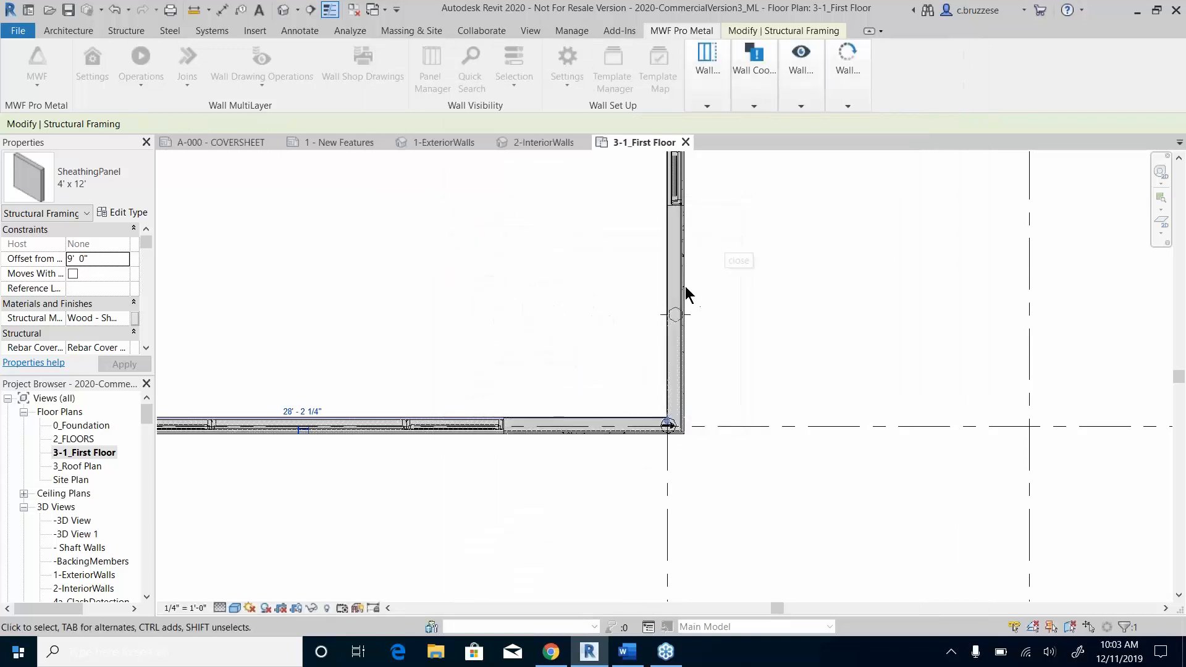
# Step: Generate framing with Quick Create for the exterior wall carrying the H-stud marker in the first floor plan
pyautogui.click(682, 288)
pyautogui.press('q')
pyautogui.press('c')
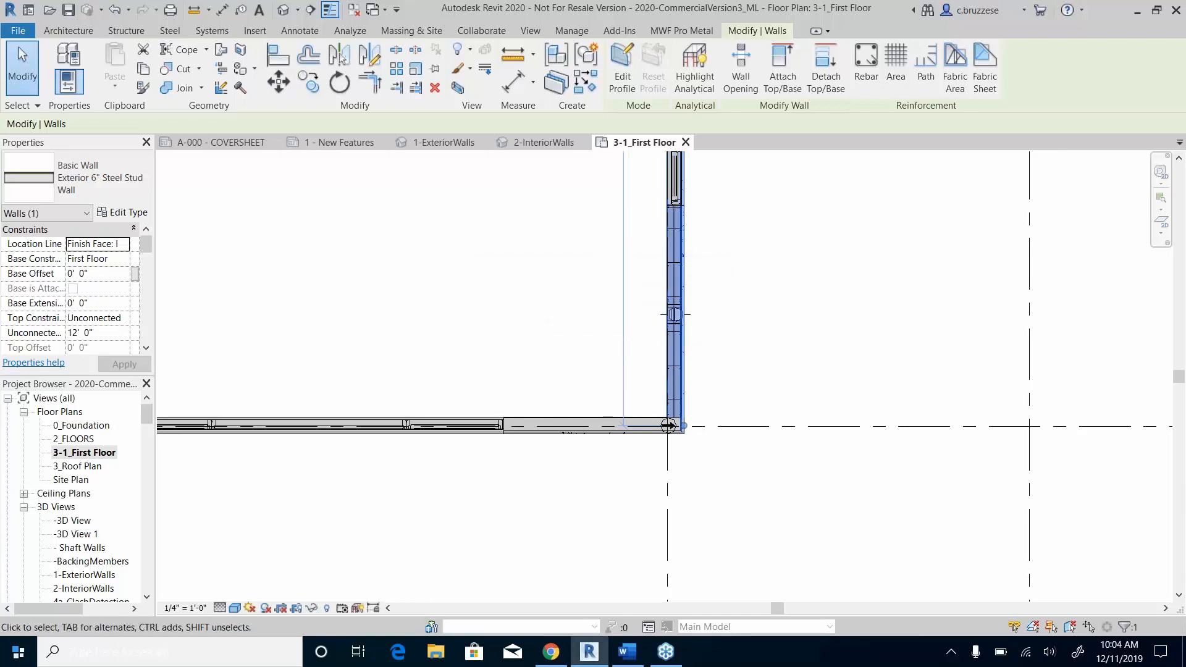
# Step: Temporarily hide the H-stud marker symbol so the generated stud pack can be examined in plan
pyautogui.scroll(4, 697, 327)
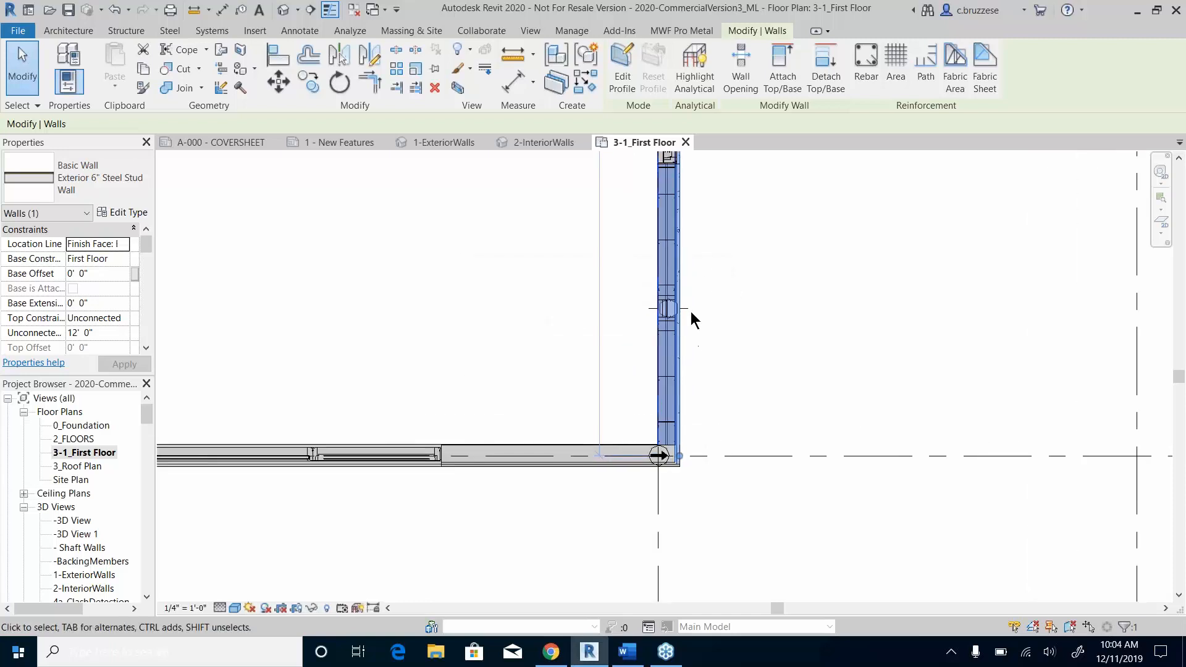
pyautogui.scroll(3, 679, 297)
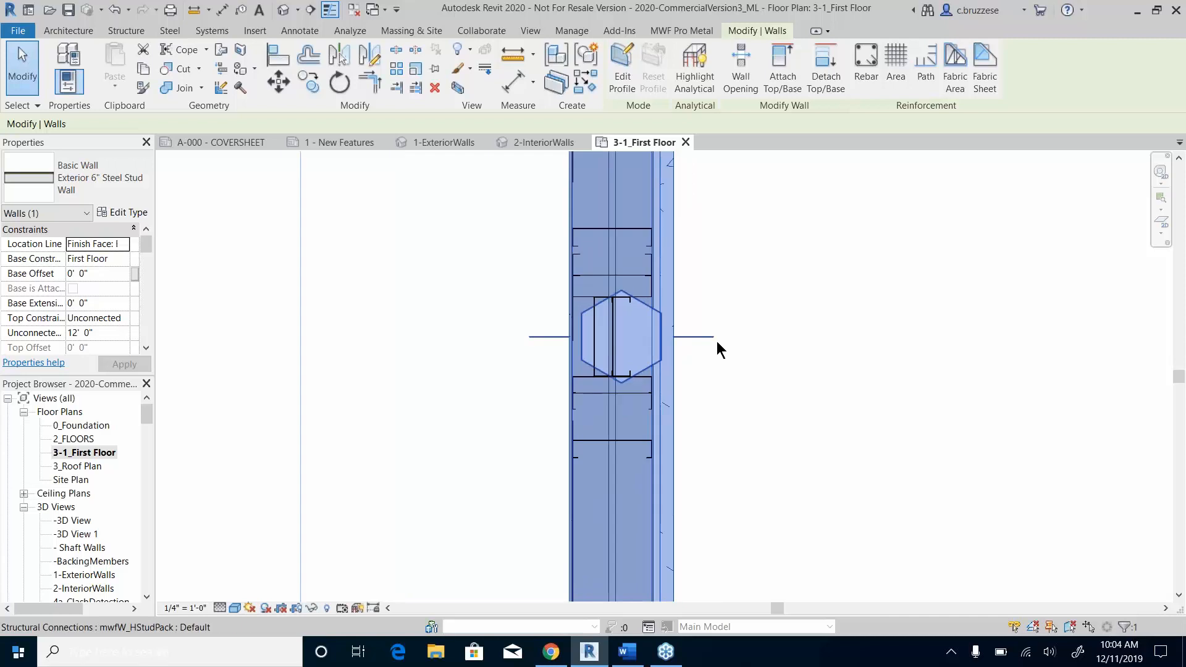
pyautogui.click(716, 337)
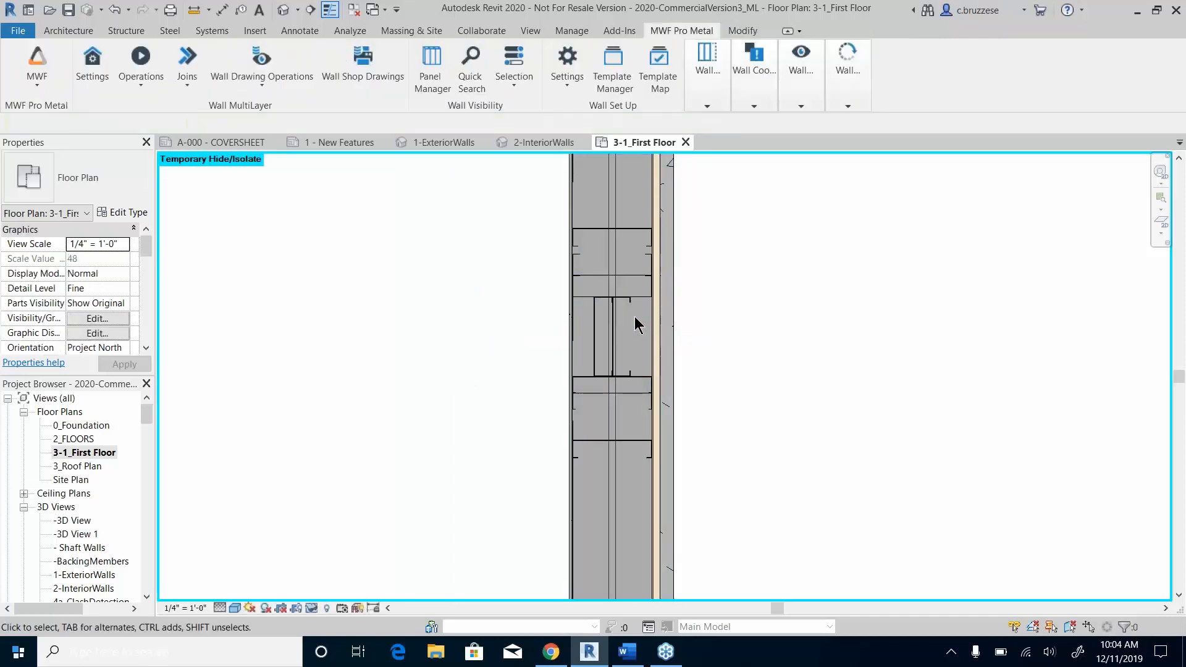
pyautogui.press('h')
pyautogui.press('h')
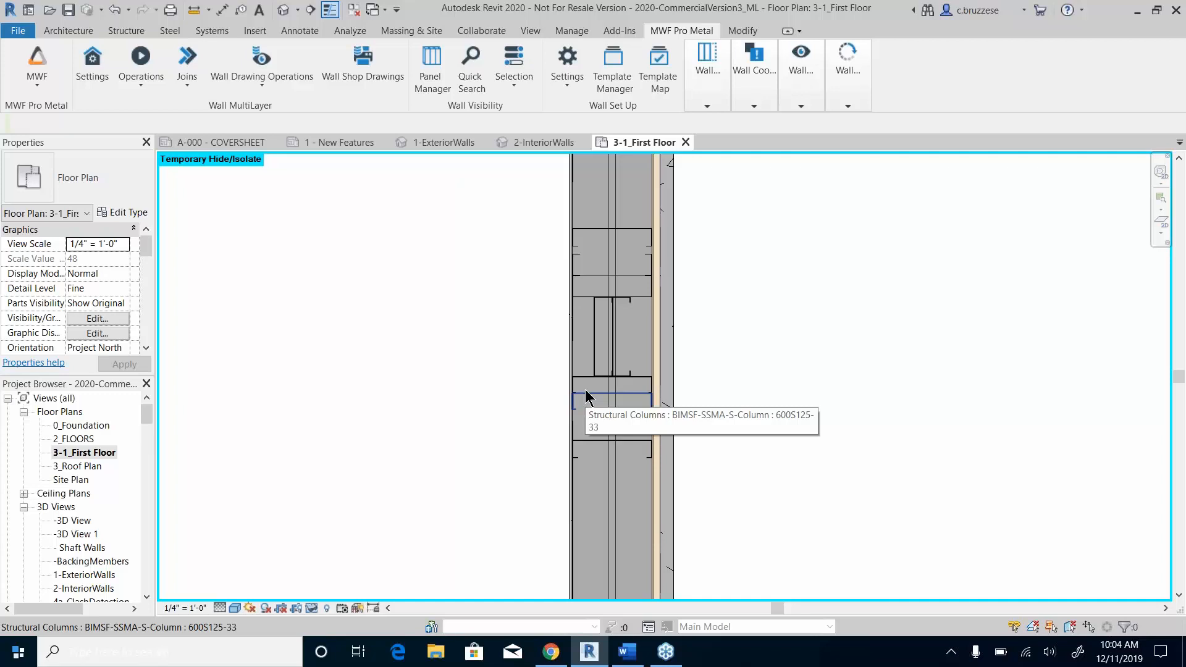
# Step: In the 1-ExteriorWalls view, open the MWF properties of framed panel Ext-154, using a stud beside its window
pyautogui.click(344, 147)
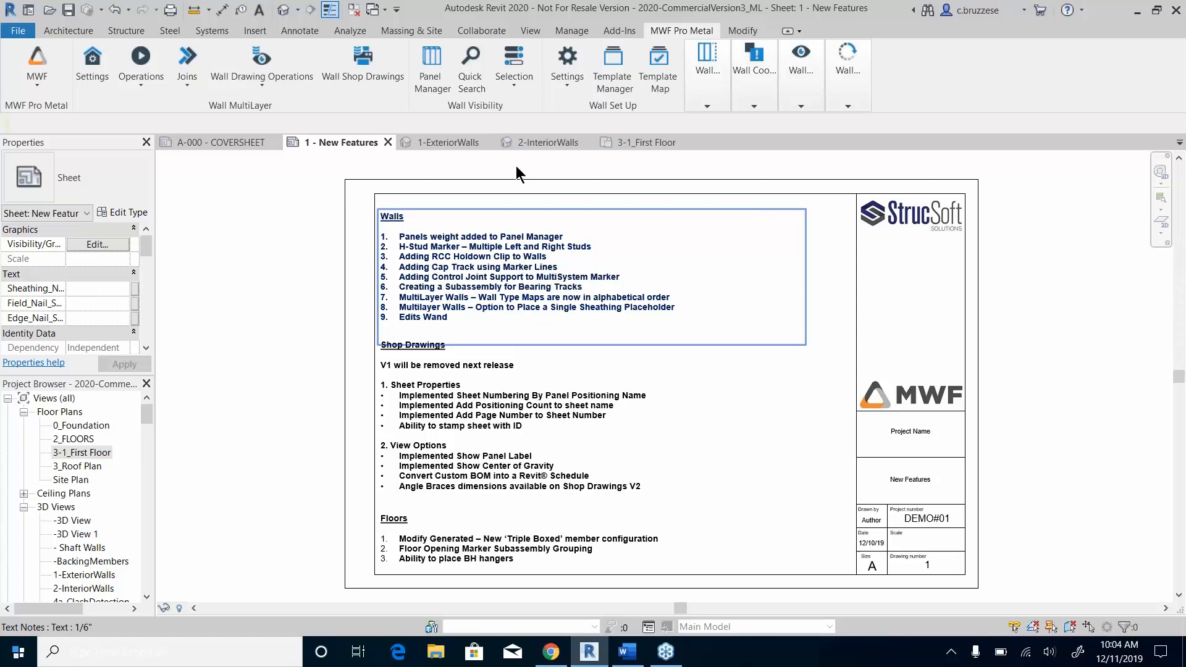
pyautogui.click(457, 143)
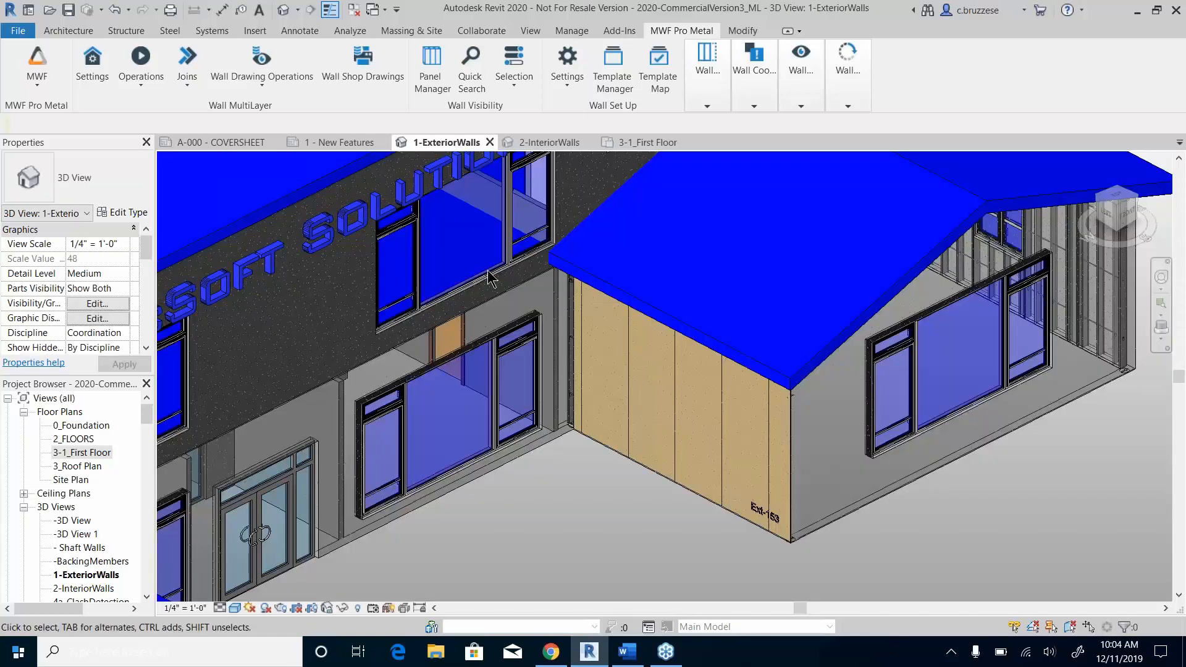
pyautogui.moveTo(759, 369); pyautogui.dragTo(723, 257, button='middle')
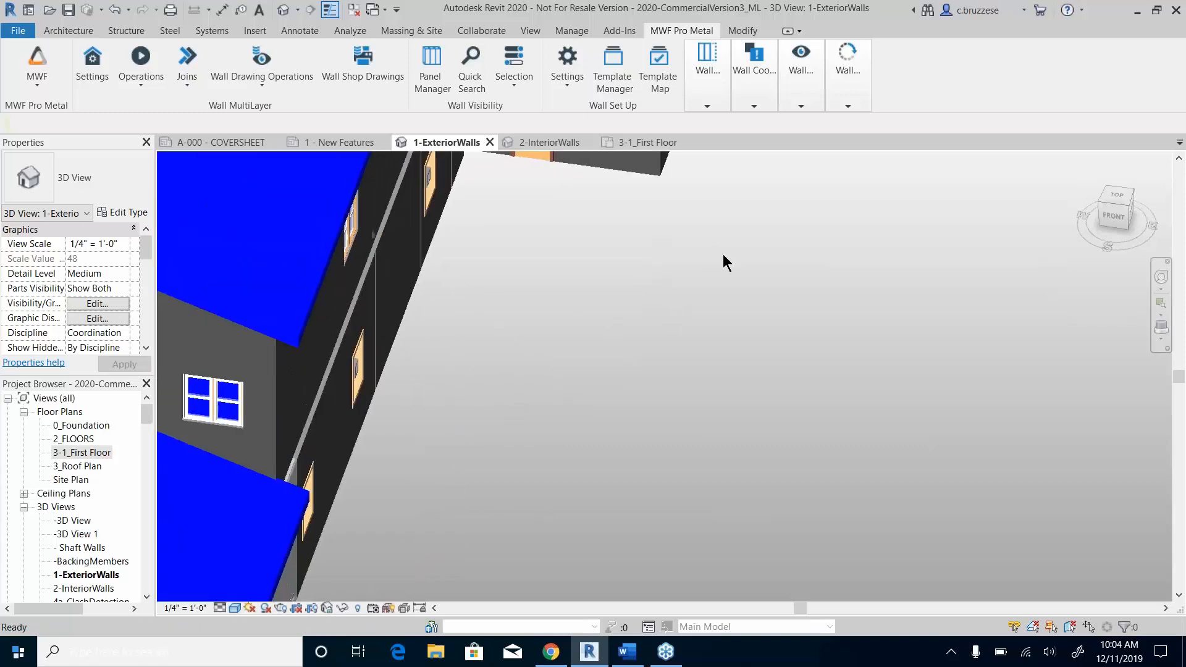
pyautogui.click(305, 470)
pyautogui.moveTo(305, 469); pyautogui.dragTo(524, 371, button='middle')
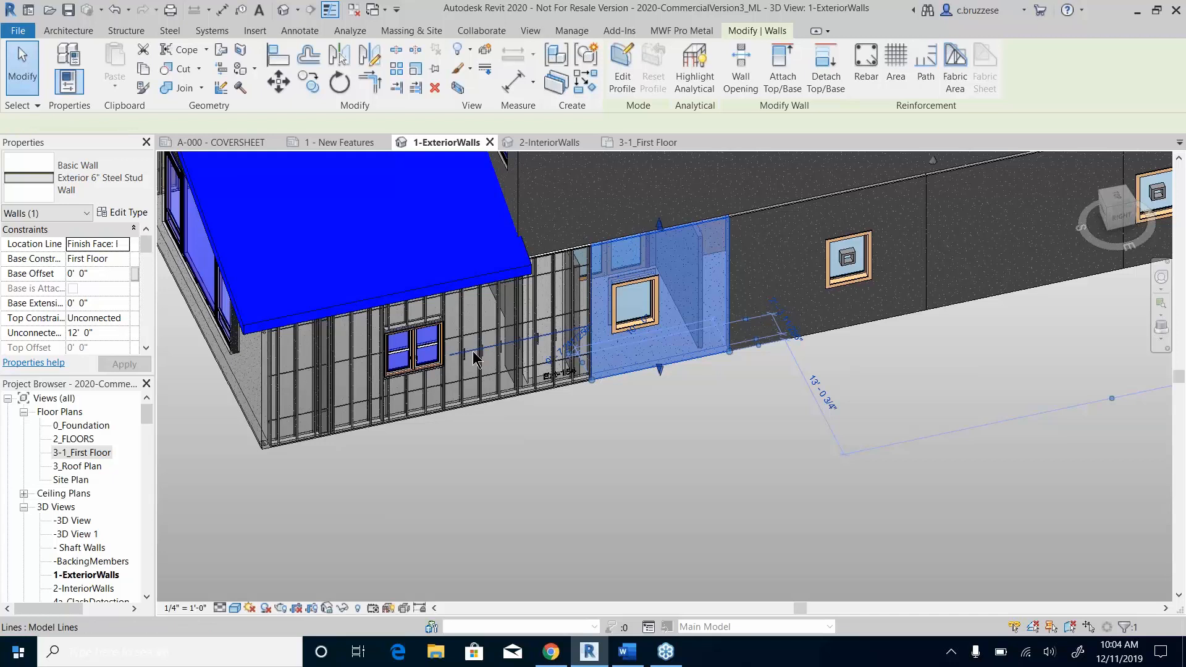
pyautogui.press('Escape')
pyautogui.moveTo(468, 371); pyautogui.dragTo(483, 363)
pyautogui.press('e')
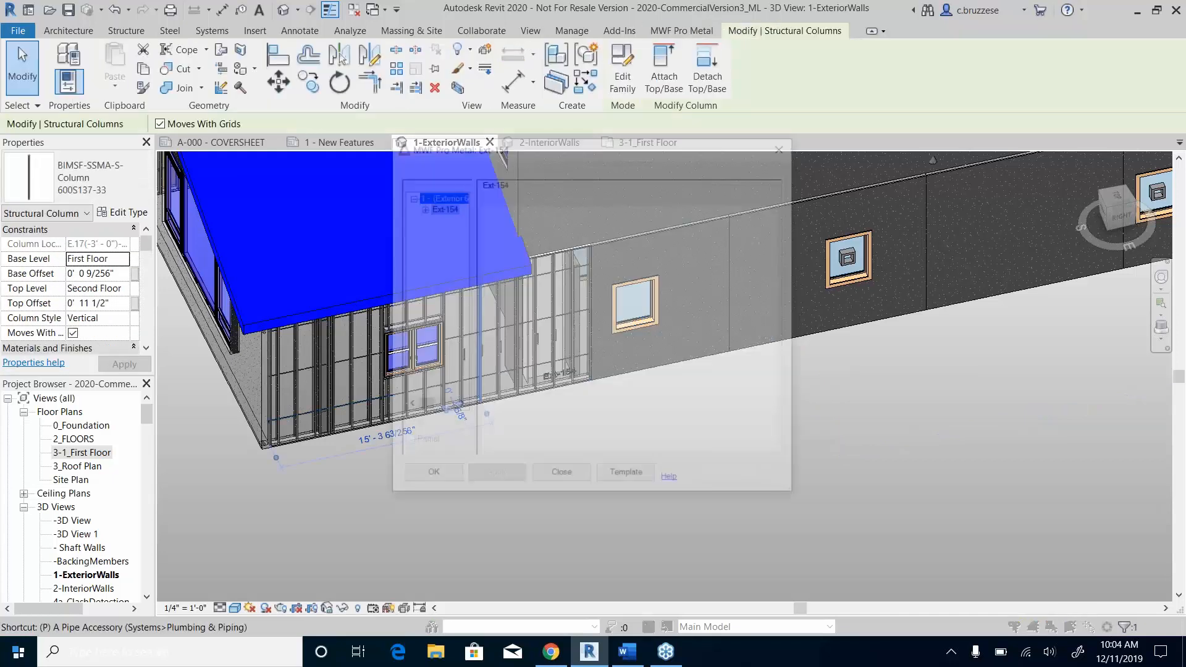
# Step: Open the Holdowns settings from the panel's miscellaneous features, enlarging the properties form, and enable holdowns
pyautogui.click(593, 197)
pyautogui.moveTo(607, 141); pyautogui.dragTo(539, 71)
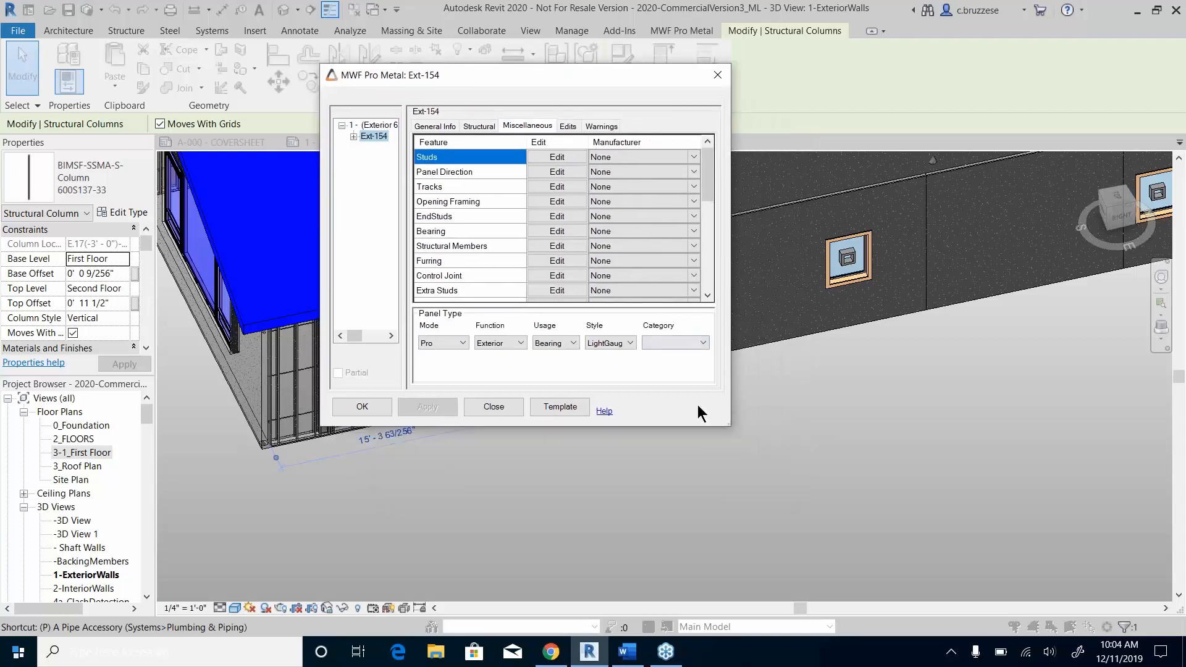
pyautogui.moveTo(731, 426); pyautogui.dragTo(827, 582)
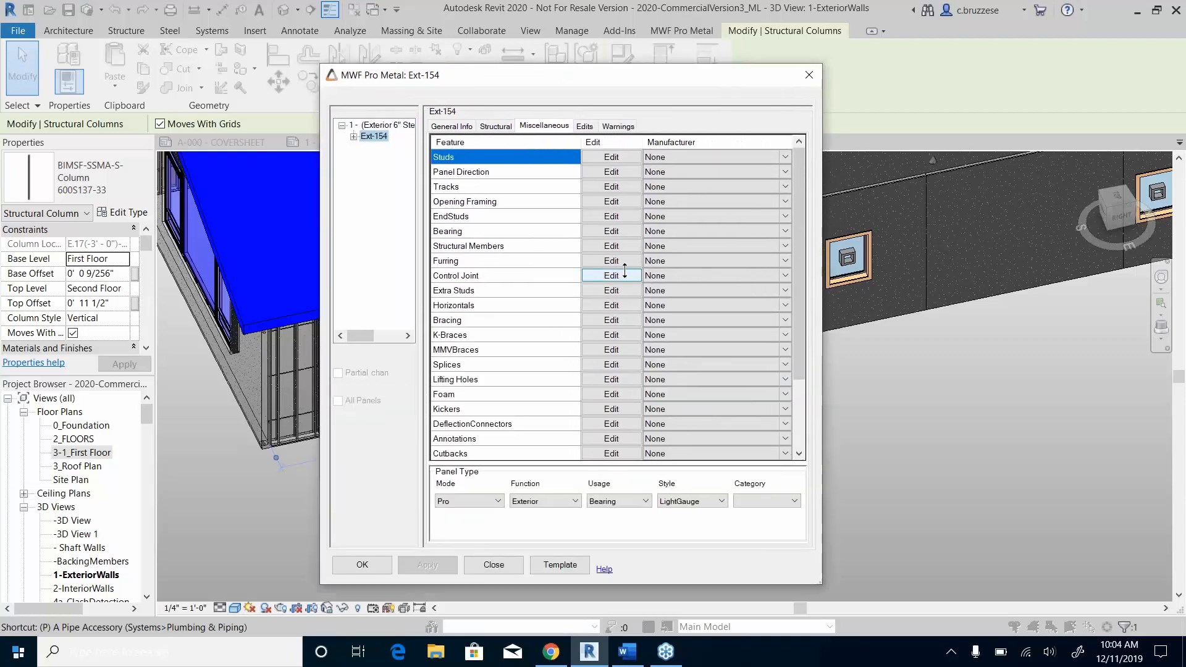
pyautogui.scroll(-3, 454, 457)
pyautogui.click(610, 409)
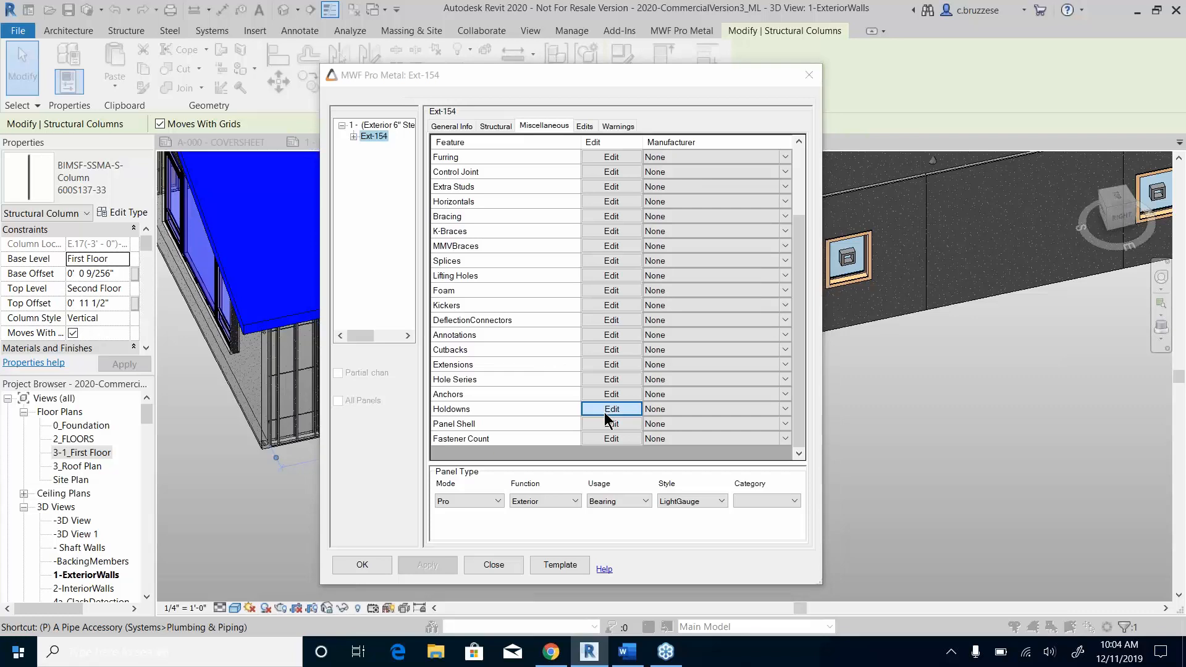
pyautogui.click(88, 58)
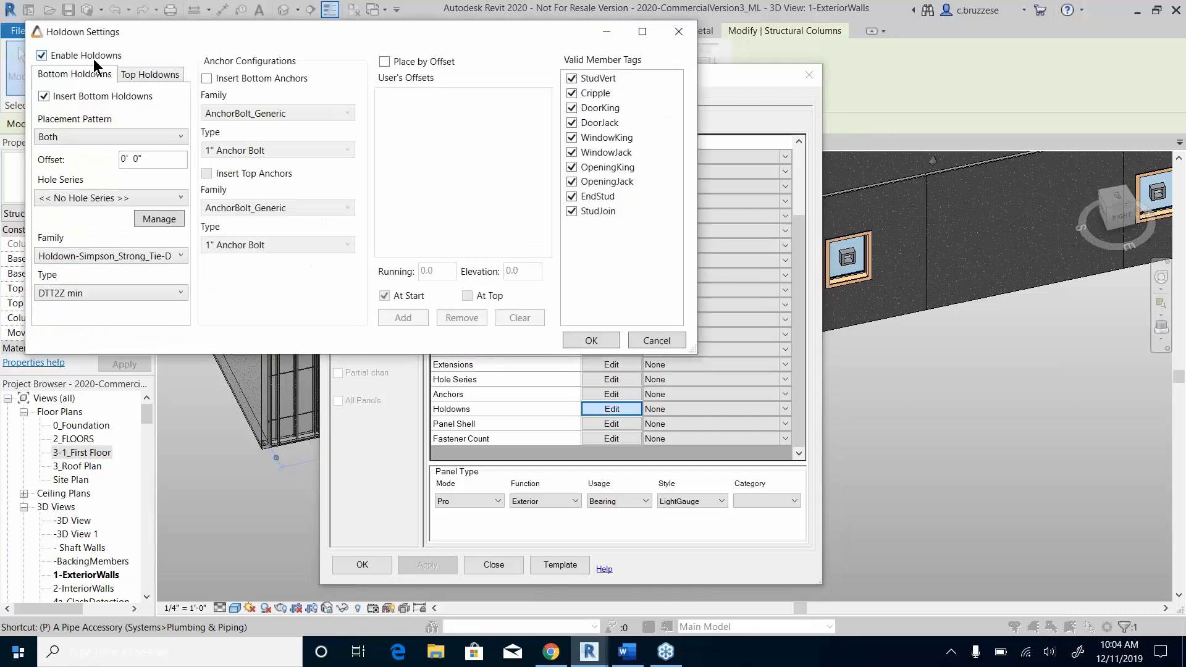
# Step: Set the bottom holdown family to Holdown-Rigid Clip Connector with HDW (RCC) - Walls, keeping type 3-1/4"
pyautogui.click(160, 258)
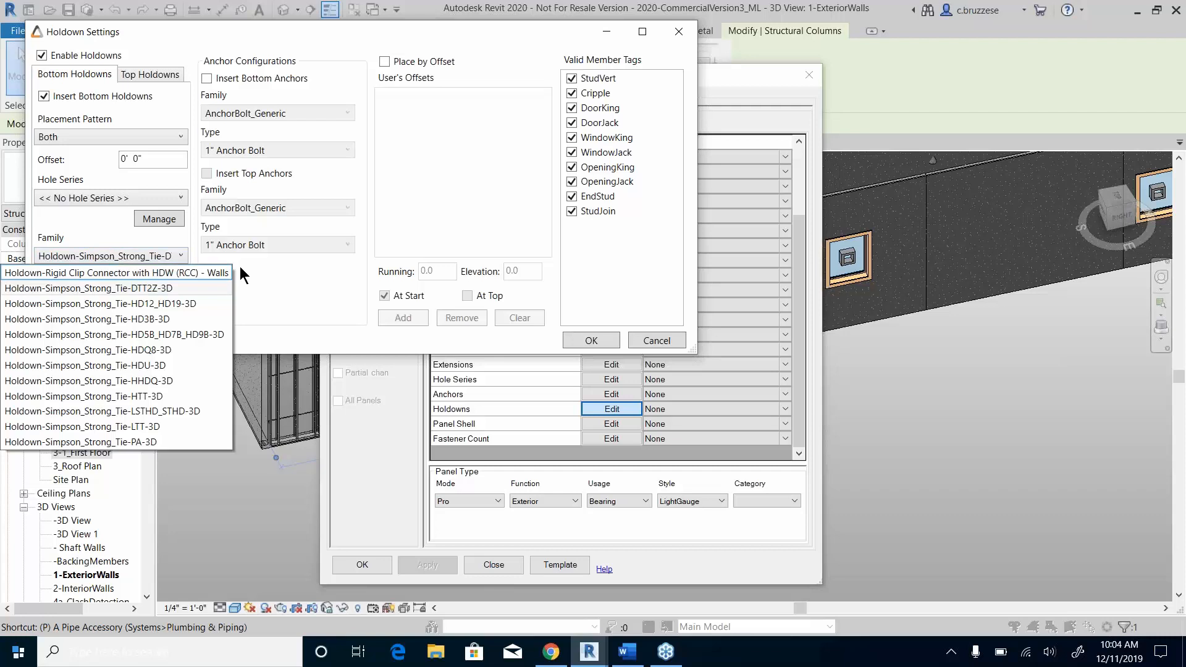
pyautogui.click(176, 278)
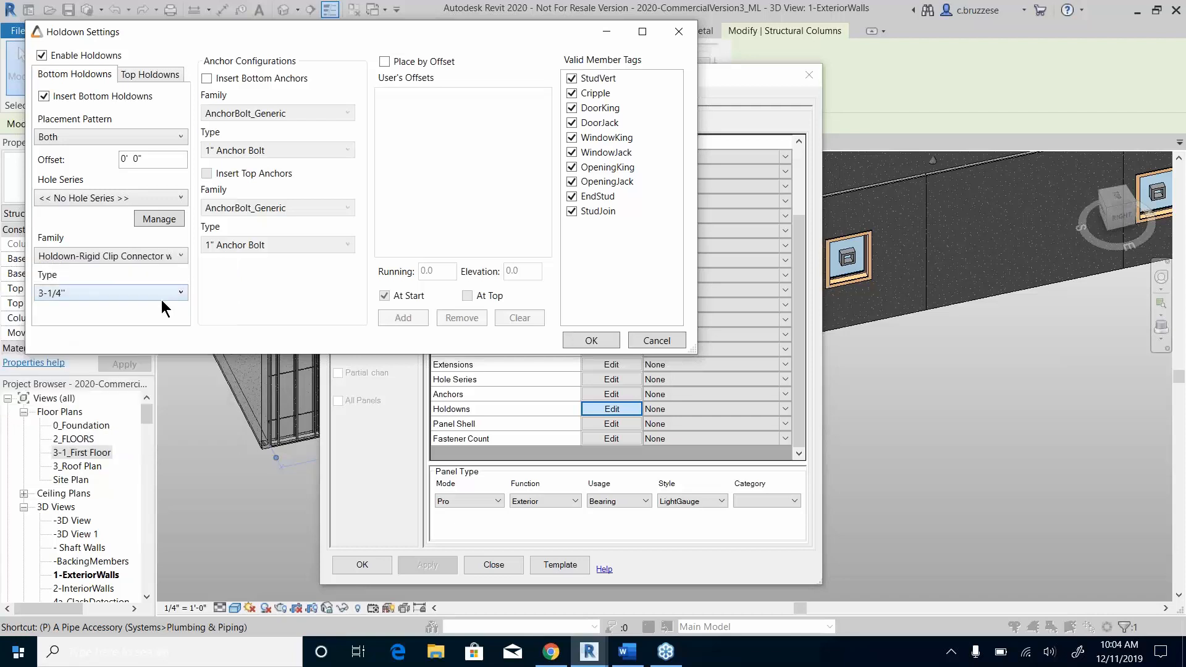
pyautogui.click(159, 297)
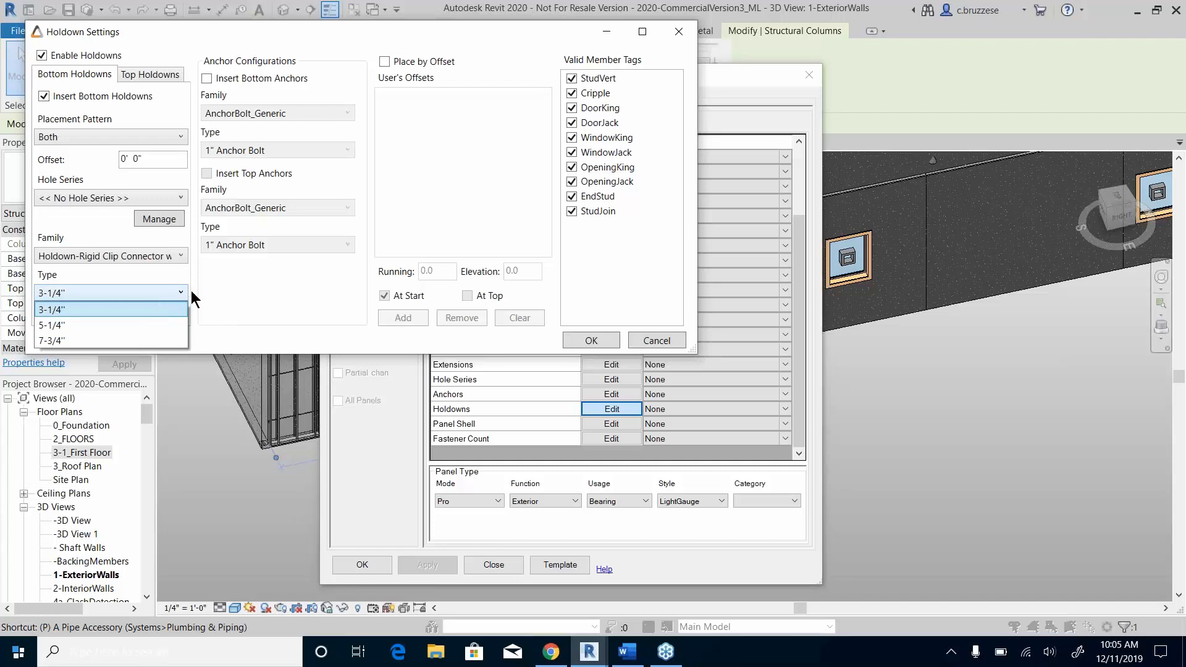
pyautogui.click(252, 294)
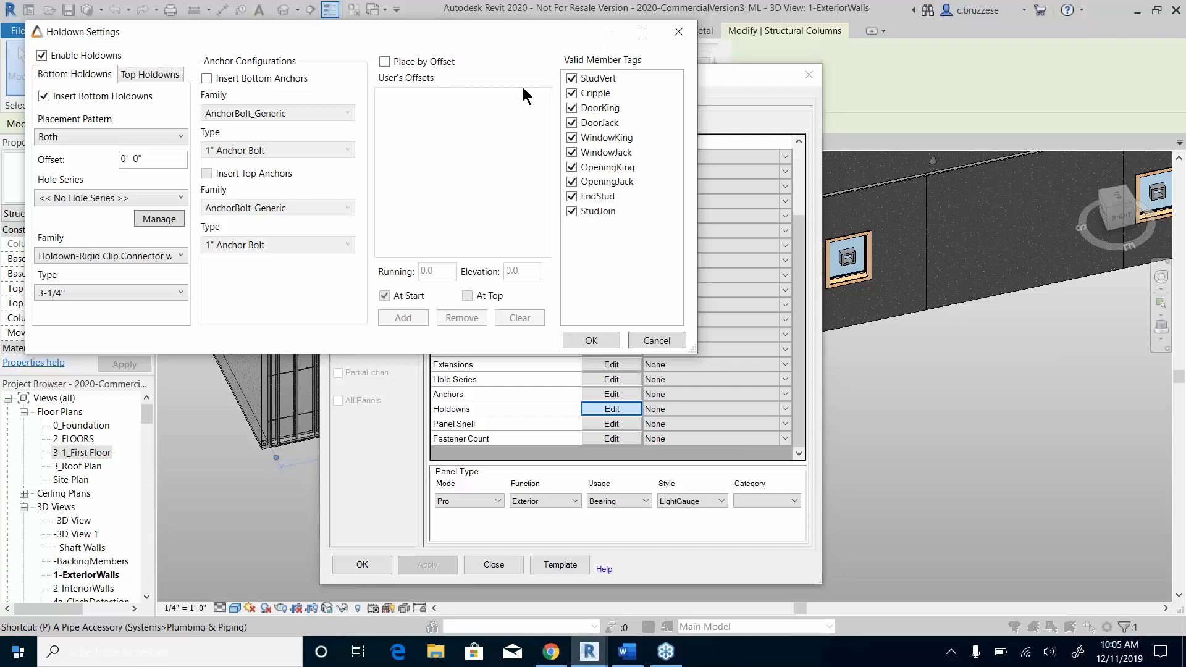
# Step: Restrict the holdowns' valid member tags to StudVert only, then accept the holdown settings and the panel properties
pyautogui.click(588, 95)
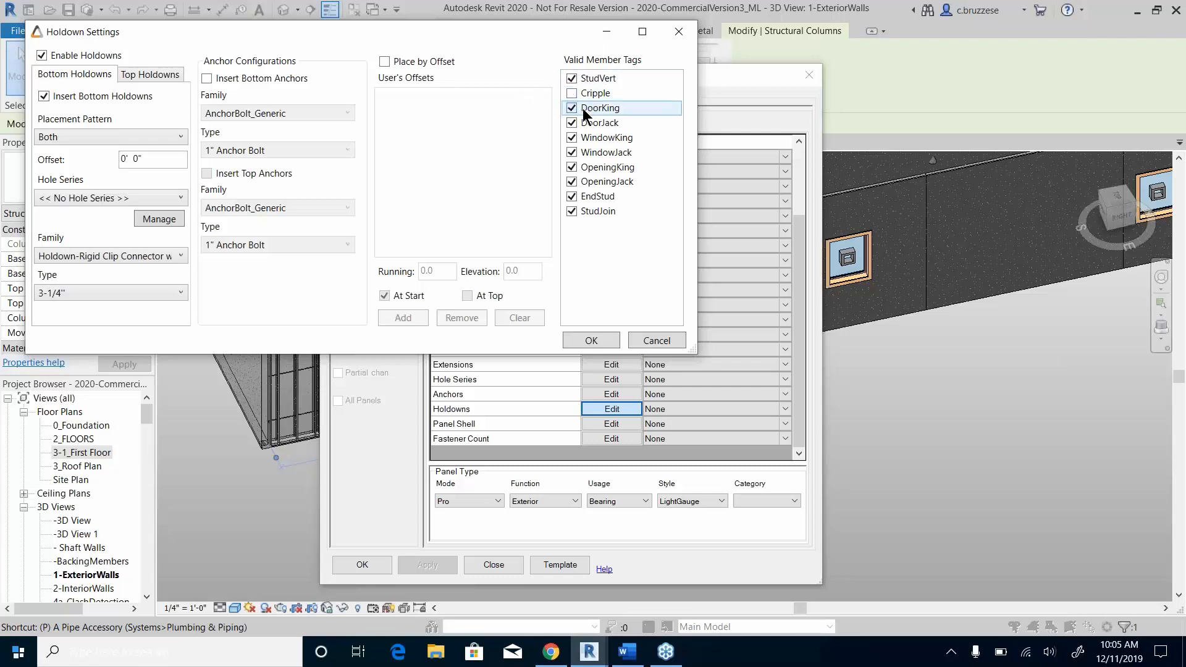
pyautogui.click(584, 109)
pyautogui.click(585, 124)
pyautogui.click(588, 138)
pyautogui.click(587, 153)
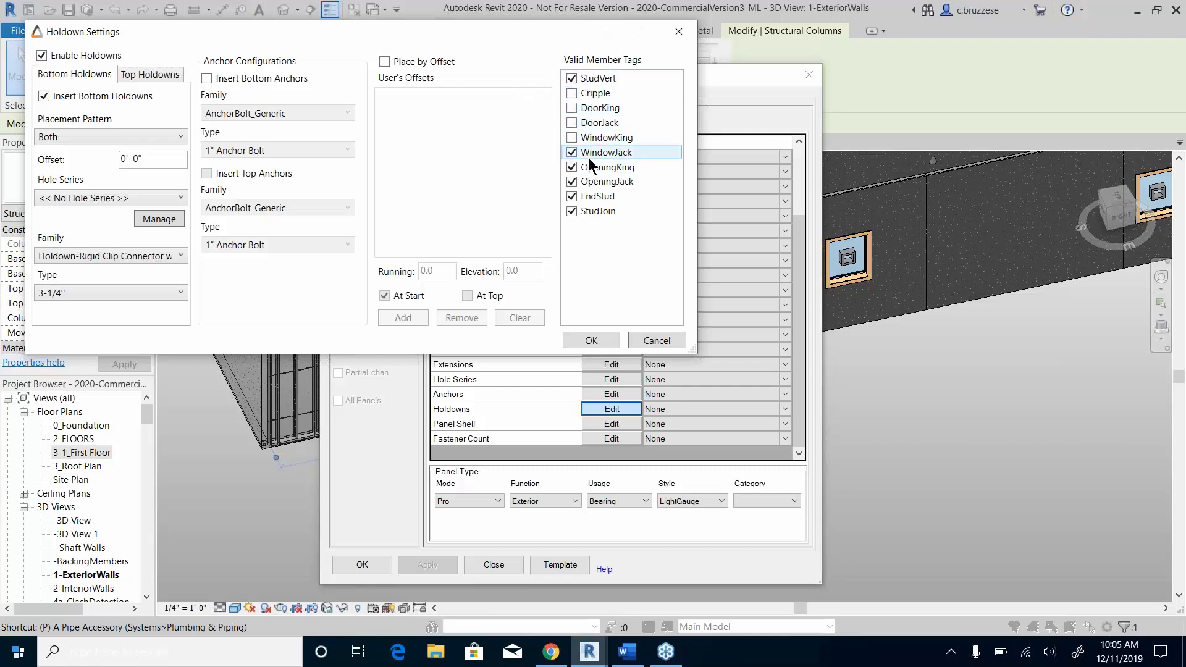
pyautogui.click(587, 167)
pyautogui.click(587, 182)
pyautogui.click(588, 197)
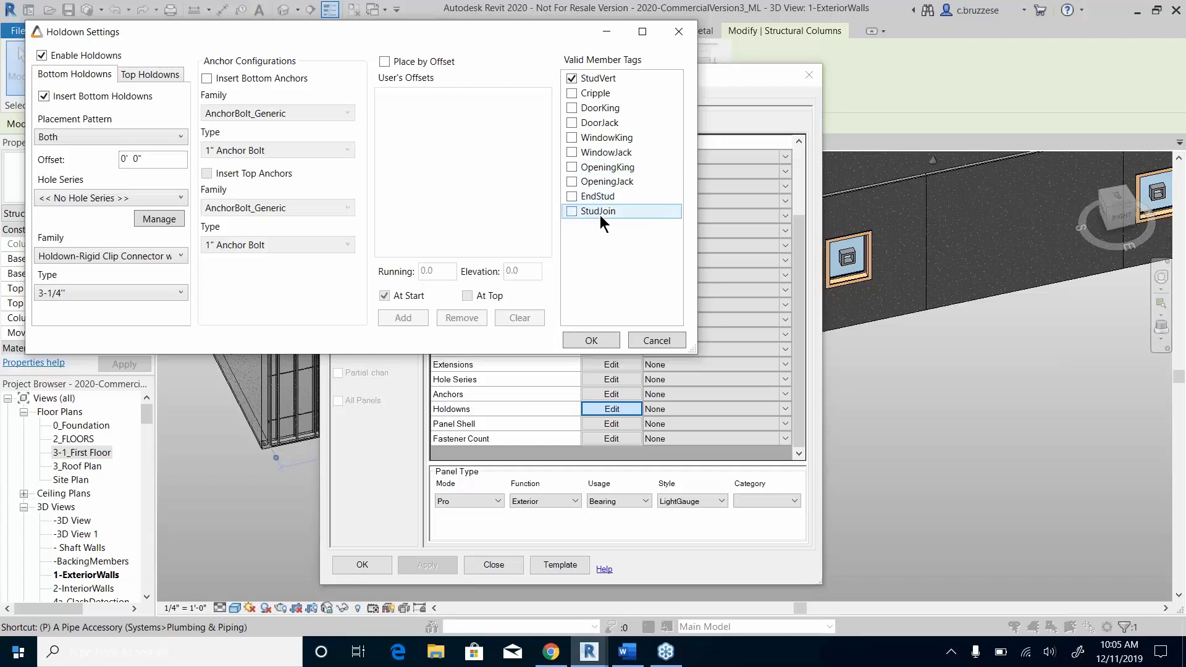
pyautogui.click(591, 341)
pyautogui.click(369, 560)
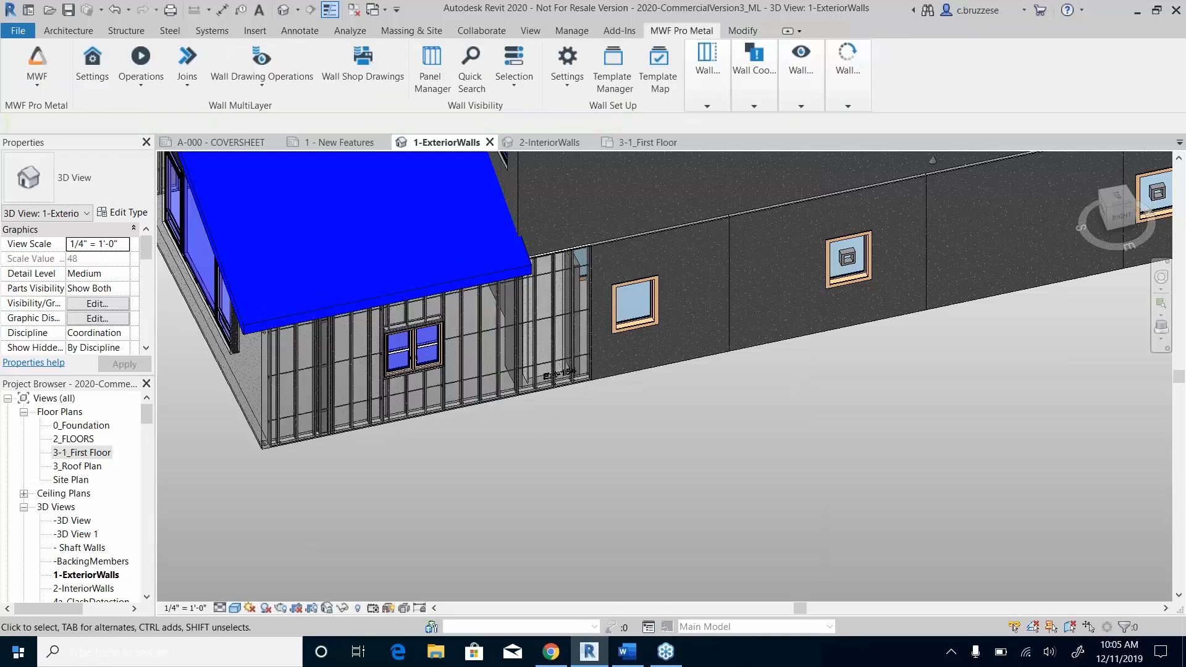
# Step: Examine the RCC holdown clips at the base of panel Ext-154's studs, selecting one clip and reading its properties
pyautogui.scroll(5, 458, 472)
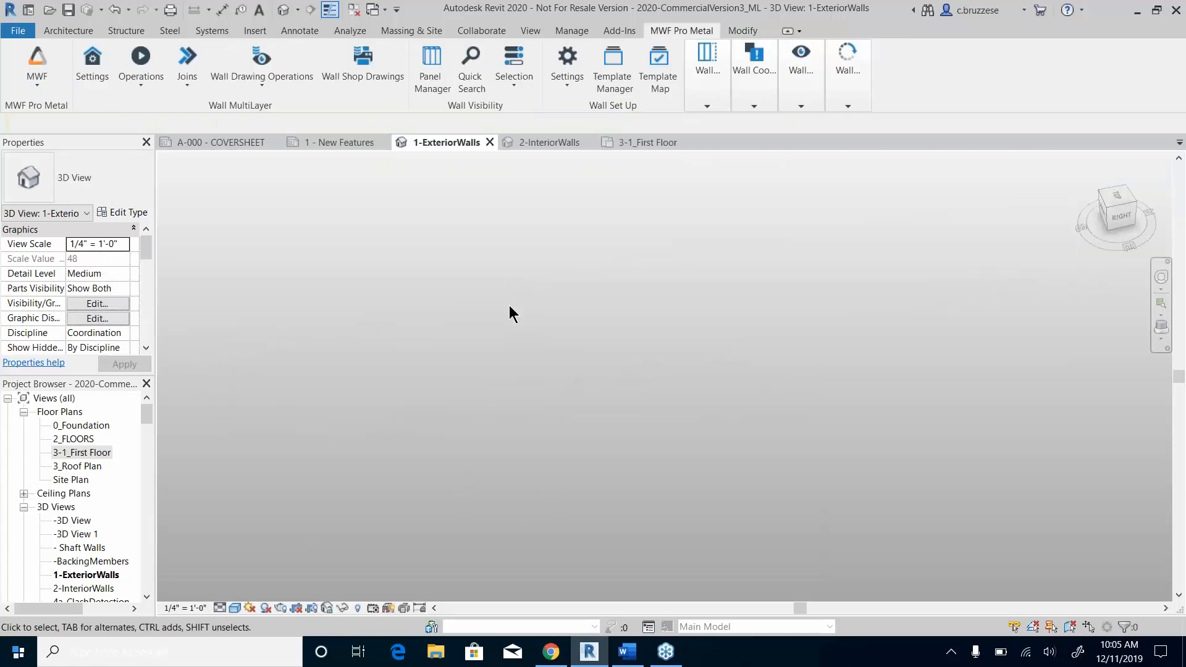
pyautogui.moveTo(509, 305); pyautogui.dragTo(660, 472, button='middle')
pyautogui.click(814, 396)
pyautogui.moveTo(814, 396); pyautogui.dragTo(549, 182, button='middle')
pyautogui.scroll(3, 552, 419)
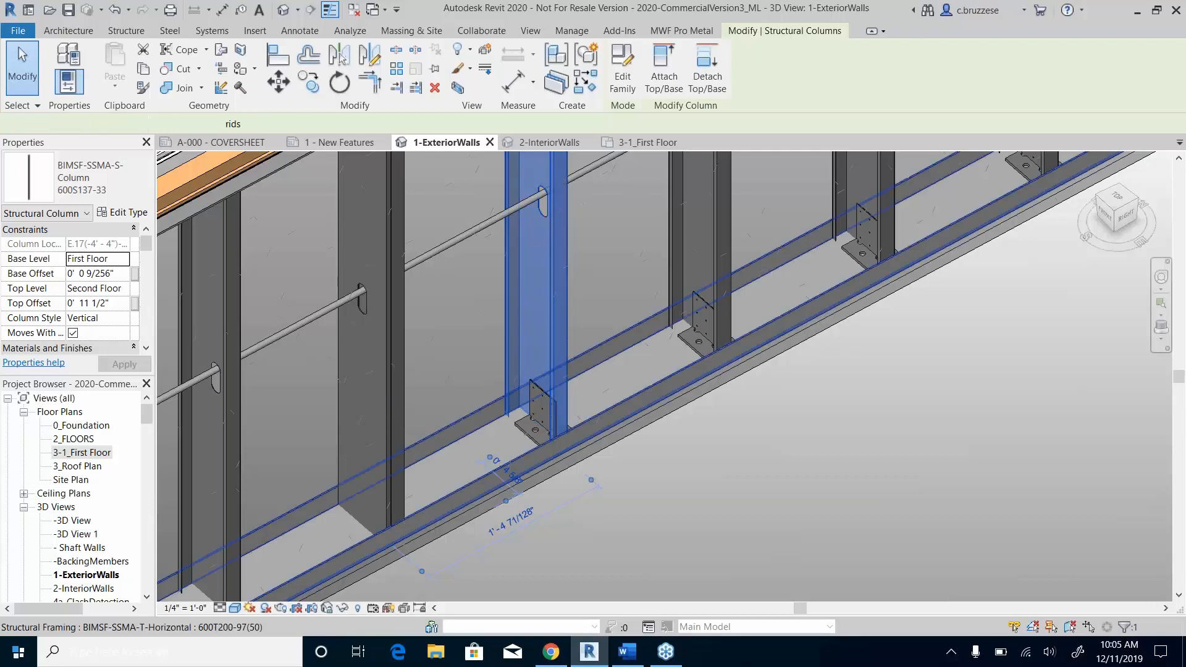
pyautogui.click(545, 454)
pyautogui.keyDown('shift'); pyautogui.moveTo(544, 454); pyautogui.dragTo(629, 442, button='middle'); pyautogui.keyUp('shift')
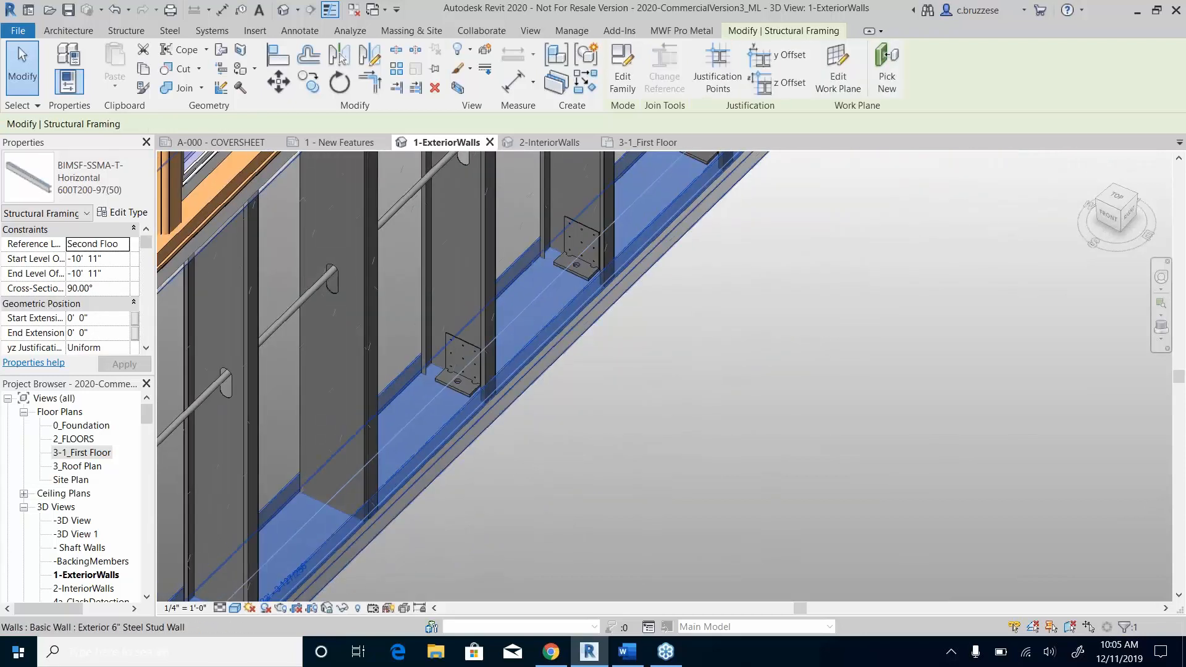
pyautogui.click(461, 364)
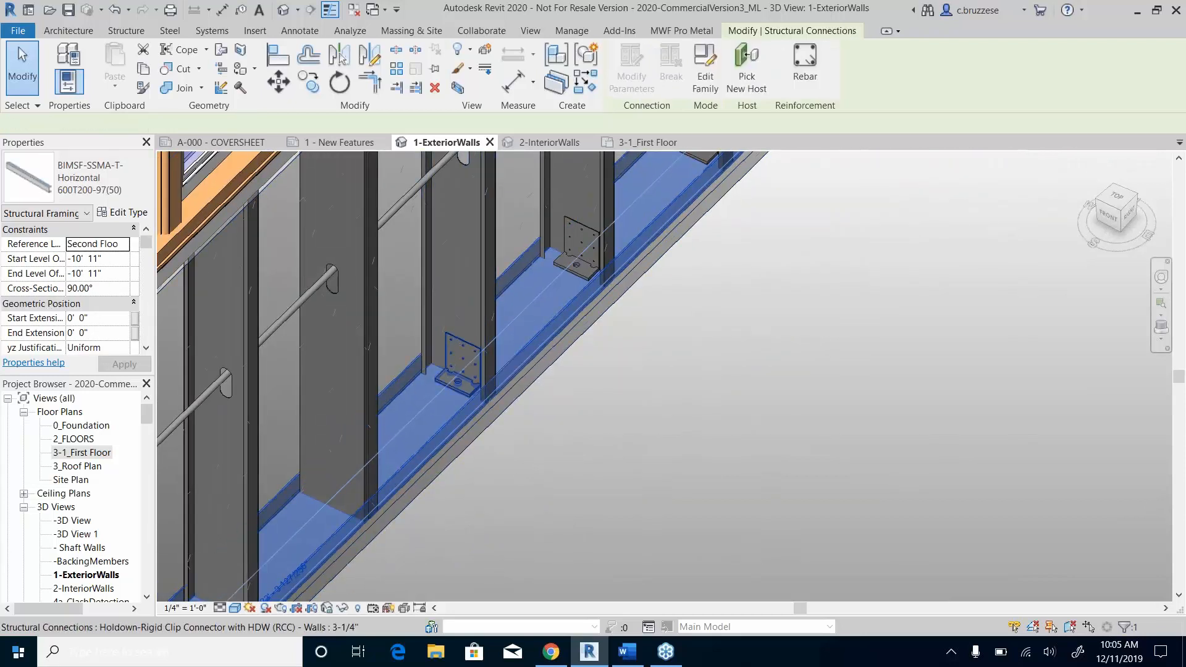
pyautogui.scroll(-5, 117, 317)
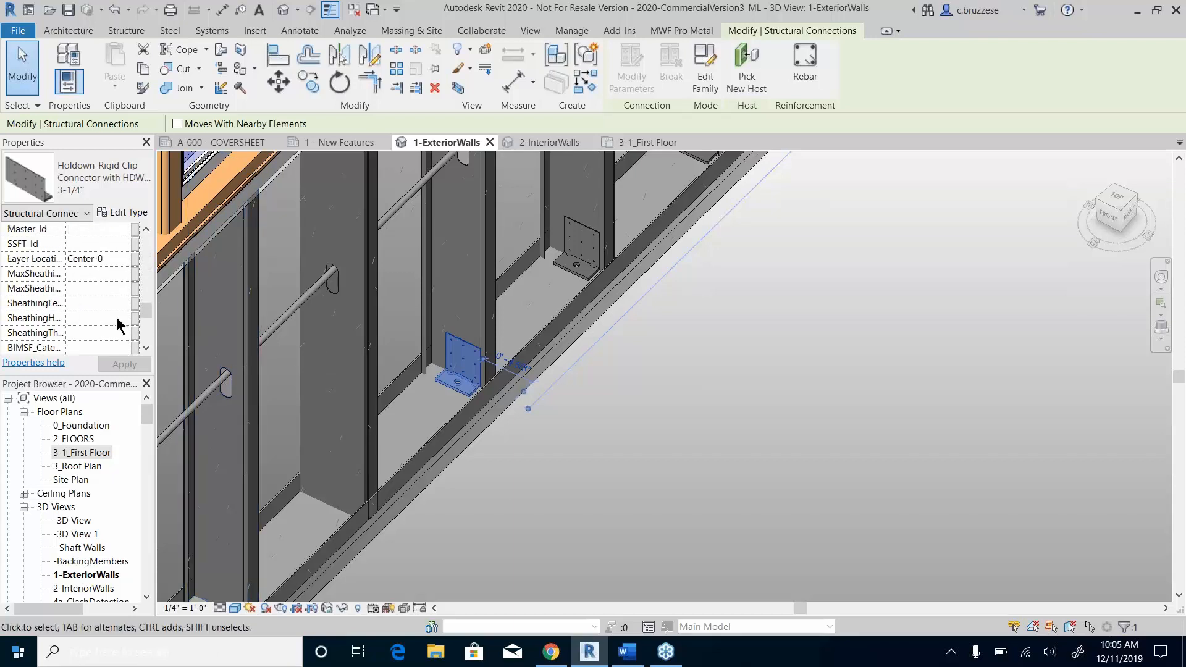
pyautogui.scroll(3, 117, 317)
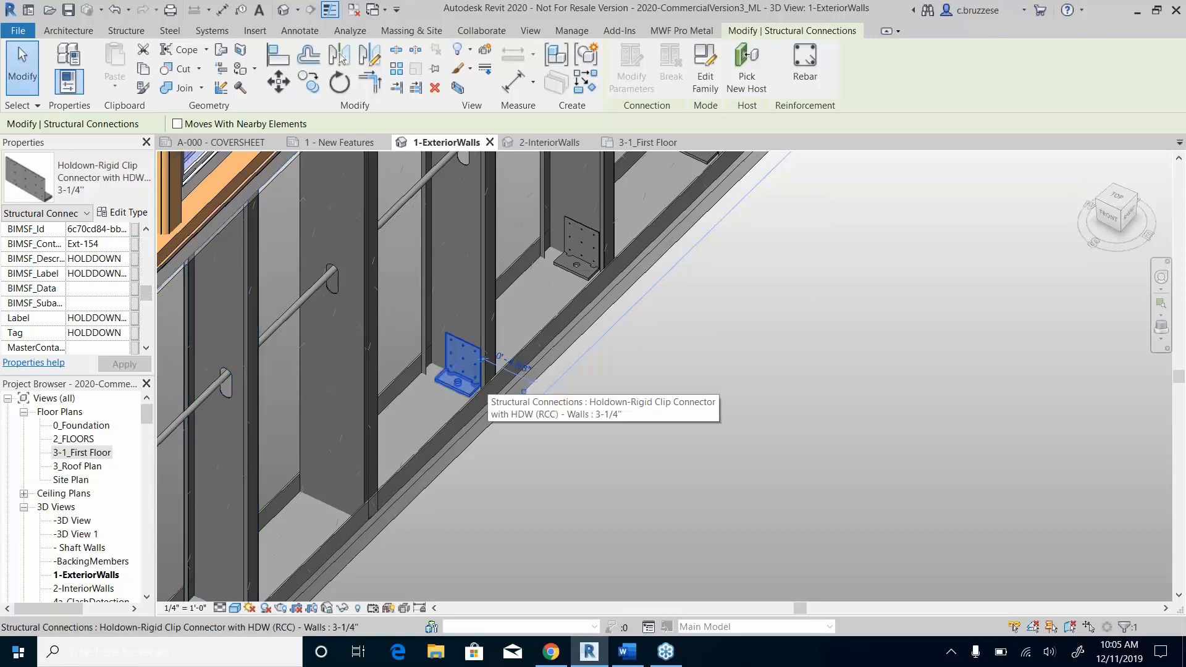
pyautogui.scroll(-5, 664, 388)
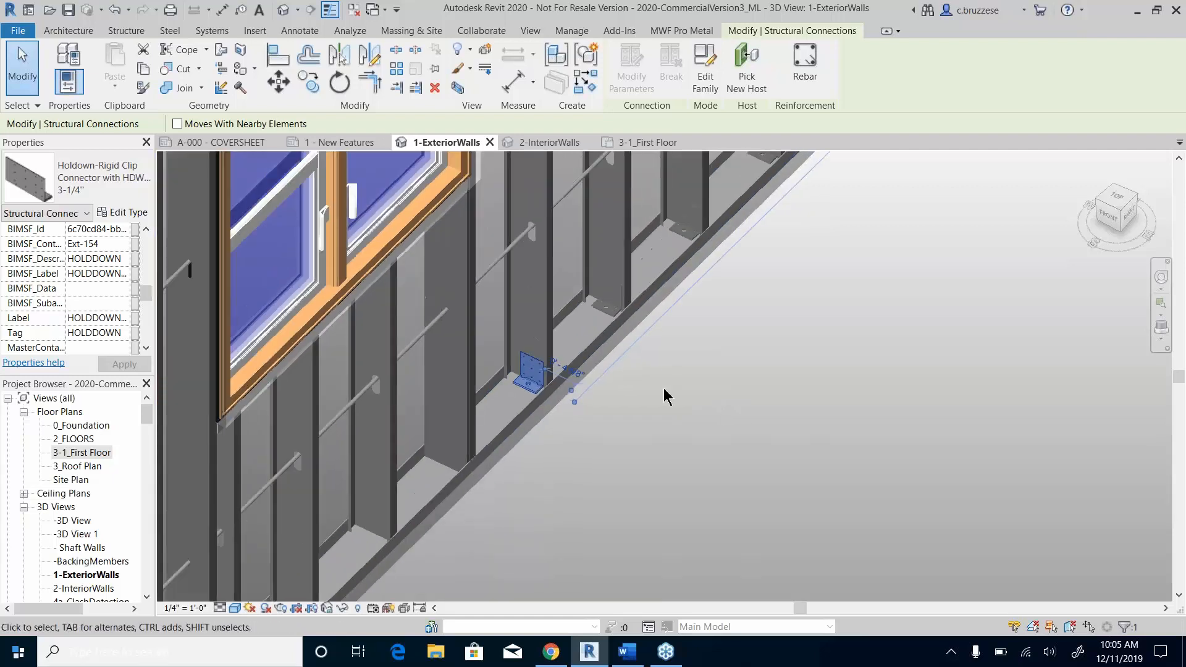
pyautogui.keyDown('shift'); pyautogui.moveTo(663, 388); pyautogui.dragTo(672, 422, button='middle'); pyautogui.keyUp('shift')
pyautogui.scroll(-3, 671, 422)
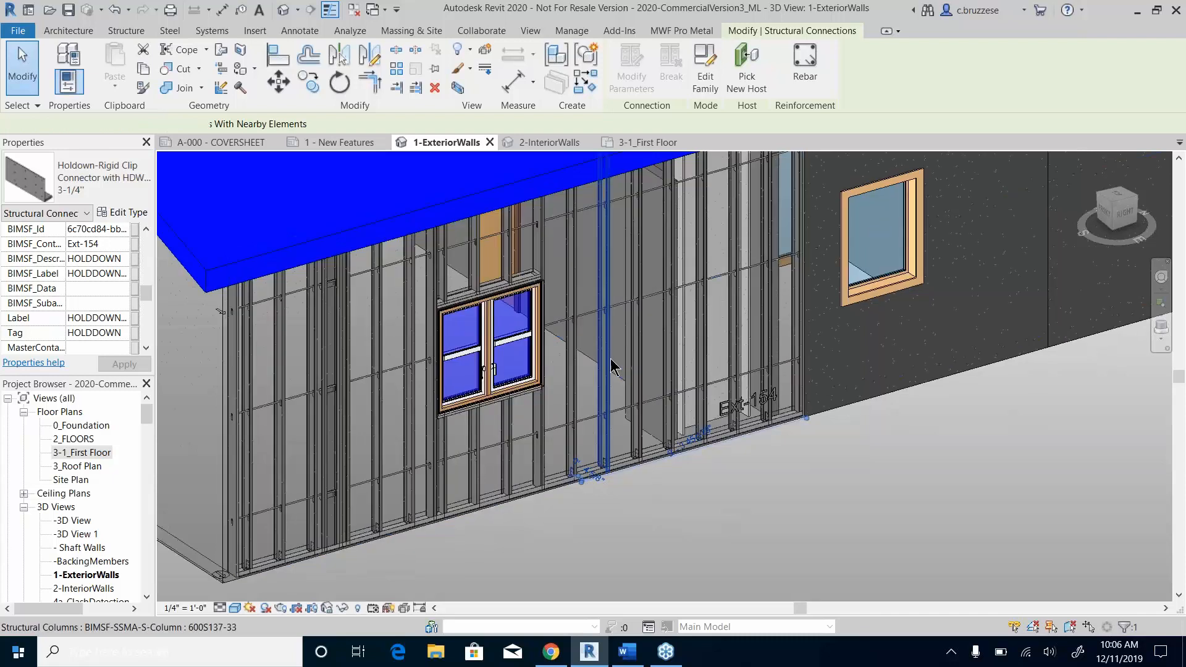
# Step: Select a stud of panel Ext-154, consult the wall list on the New Features sheet and return to the 1-ExteriorWalls view
pyautogui.click(603, 402)
pyautogui.keyDown('shift'); pyautogui.moveTo(604, 402); pyautogui.dragTo(565, 409, button='middle'); pyautogui.keyUp('shift')
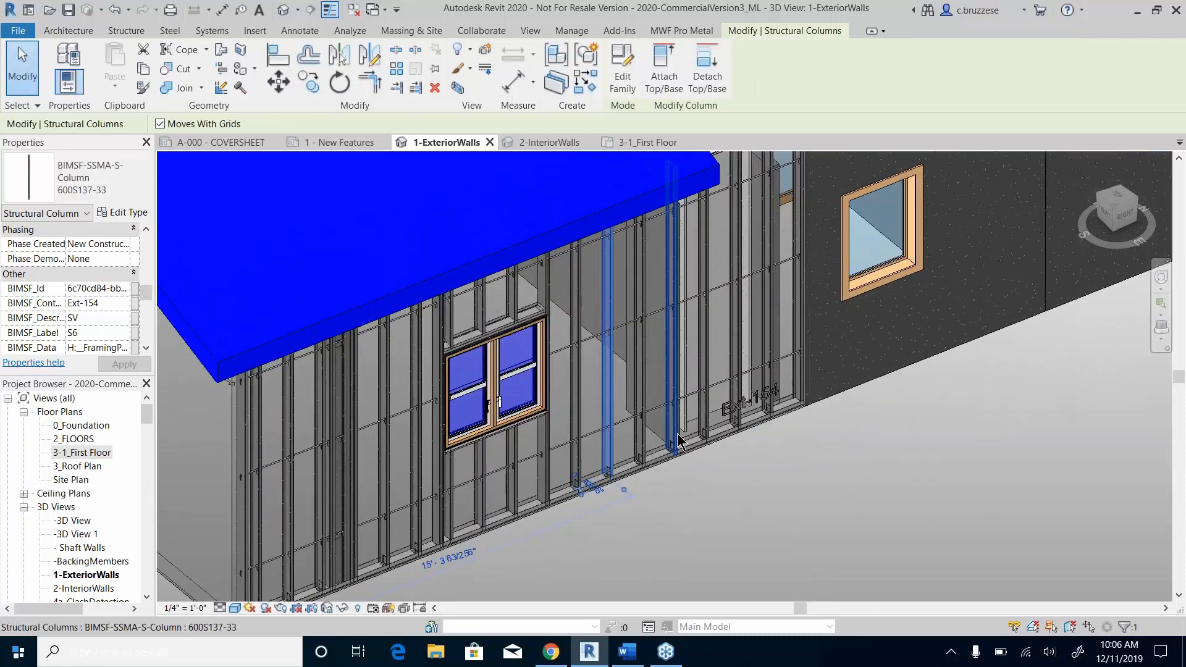
pyautogui.click(695, 33)
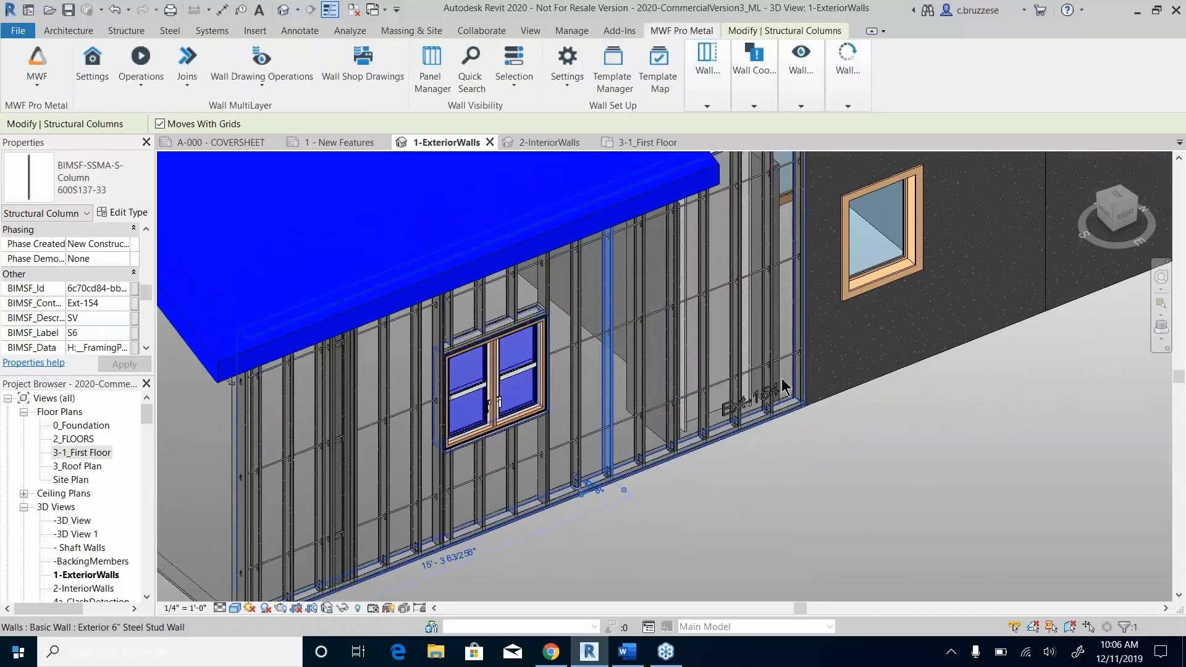
pyautogui.click(334, 143)
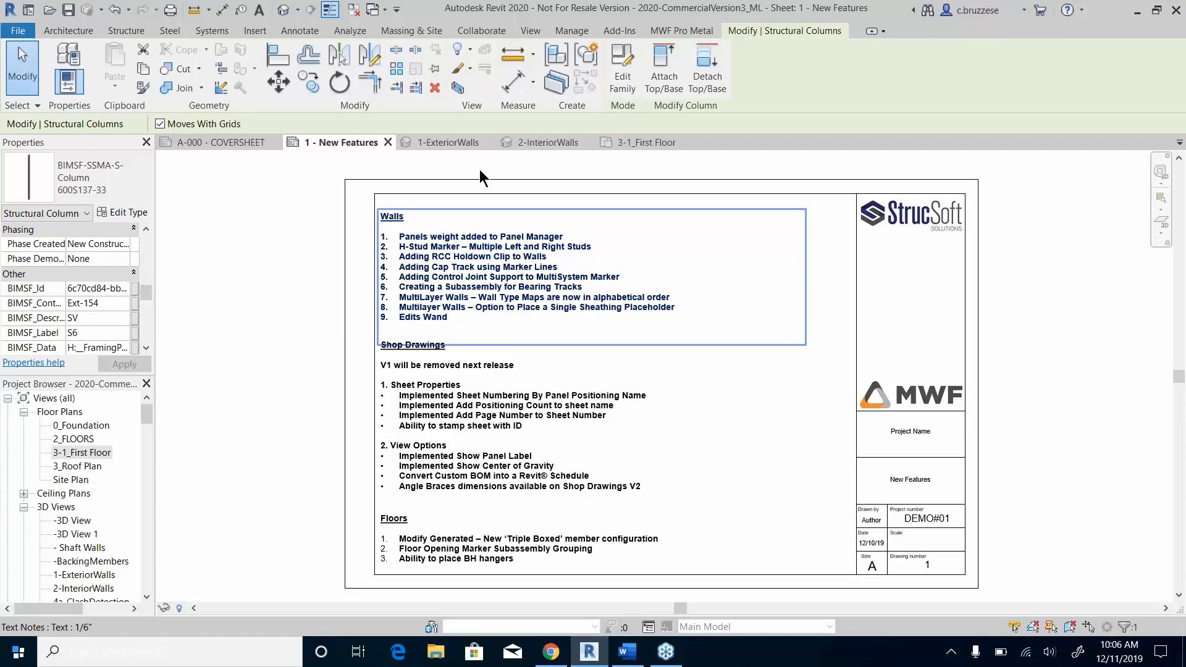
pyautogui.click(439, 143)
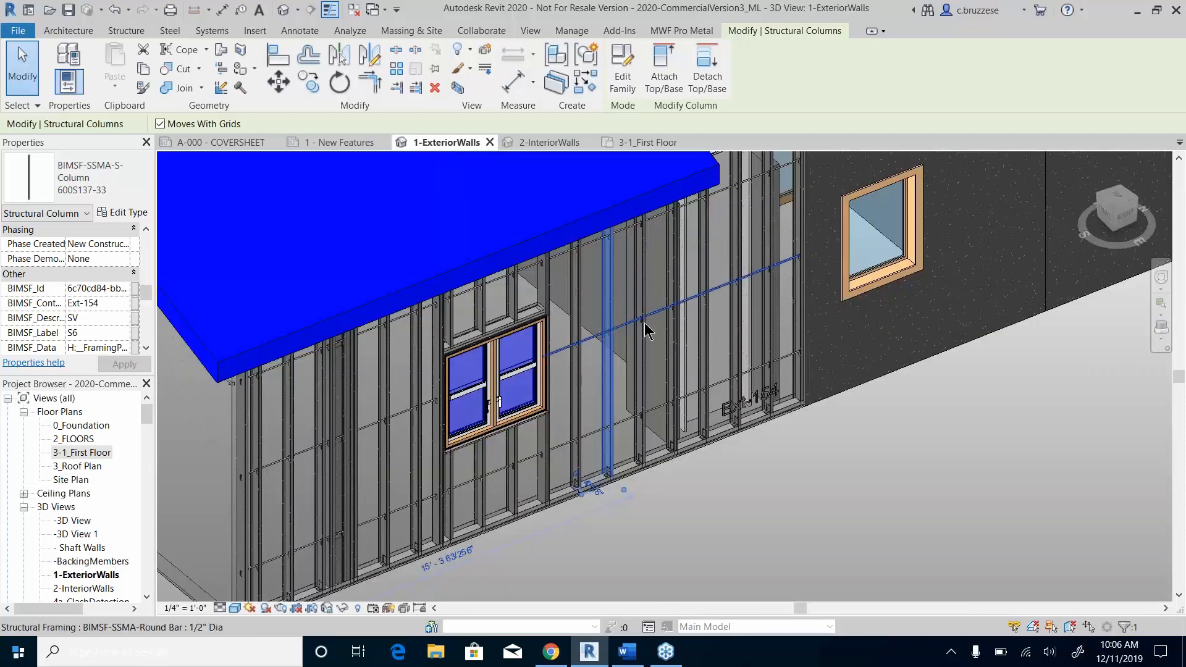
# Step: Open the default Cap Track marker type for editing in the Marker Manager, under the wall's vertical framing markers
pyautogui.moveTo(646, 325); pyautogui.dragTo(575, 321, button='middle')
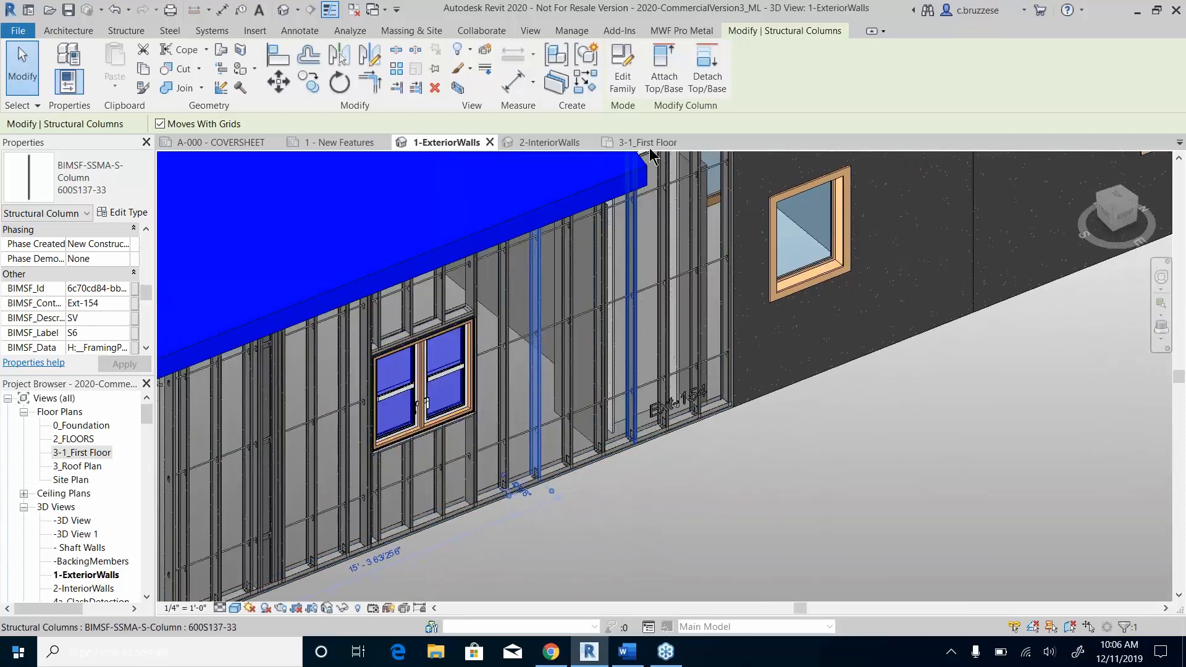
pyautogui.click(687, 31)
pyautogui.click(708, 68)
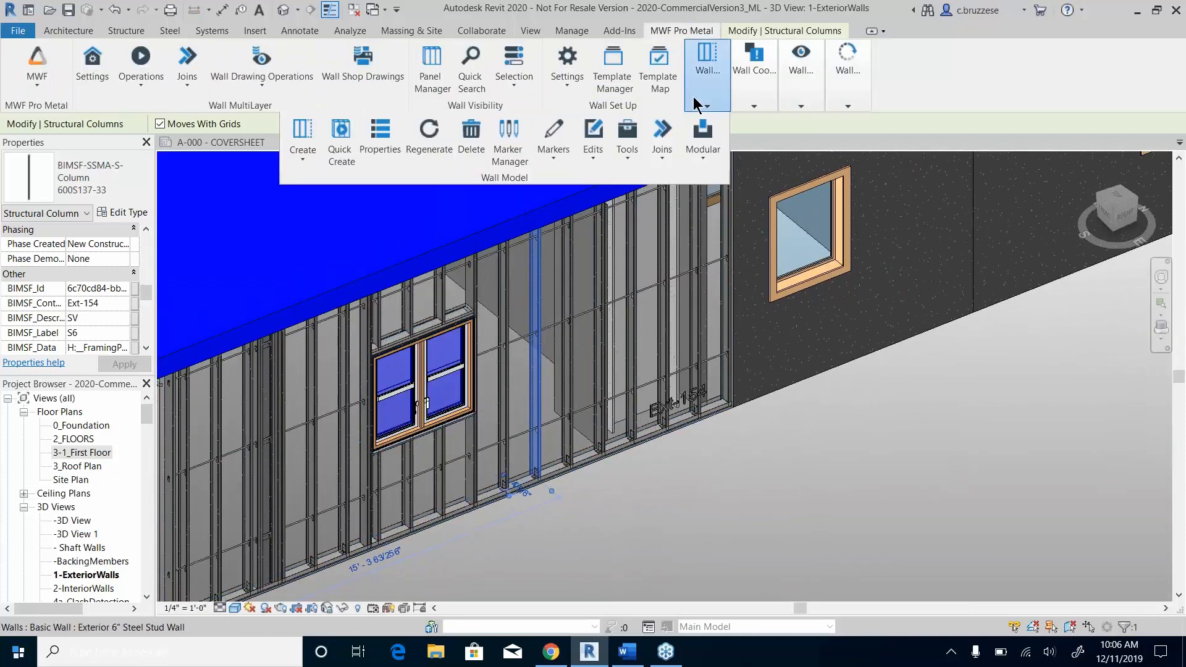
pyautogui.click(508, 145)
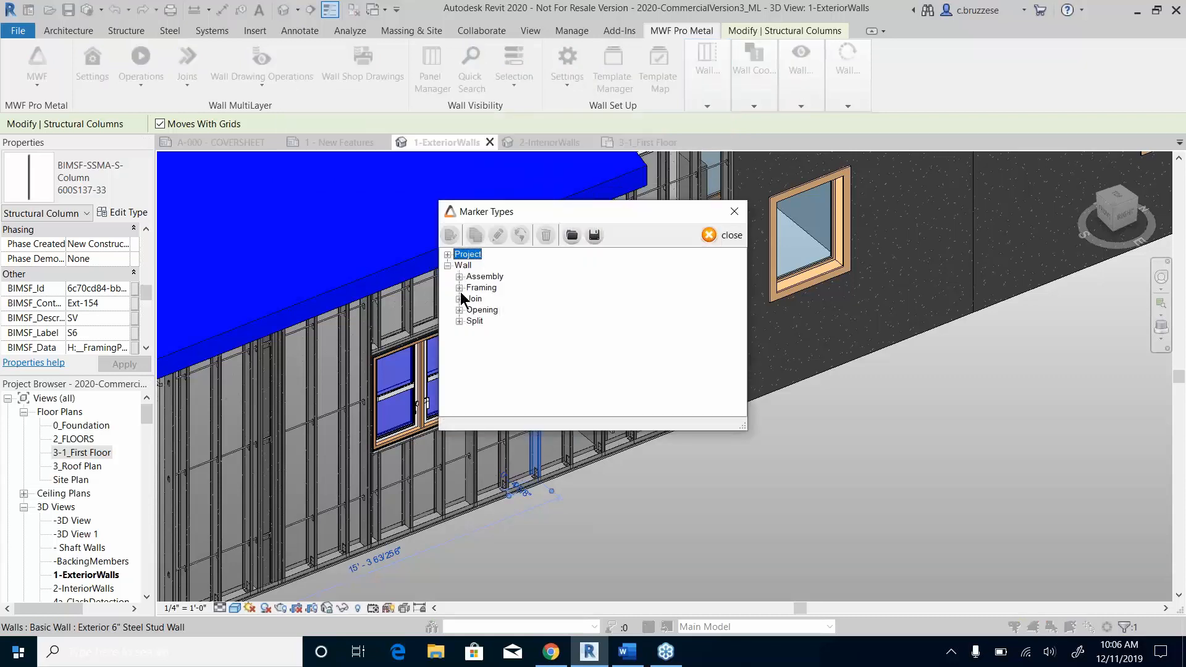
pyautogui.click(459, 288)
pyautogui.click(471, 310)
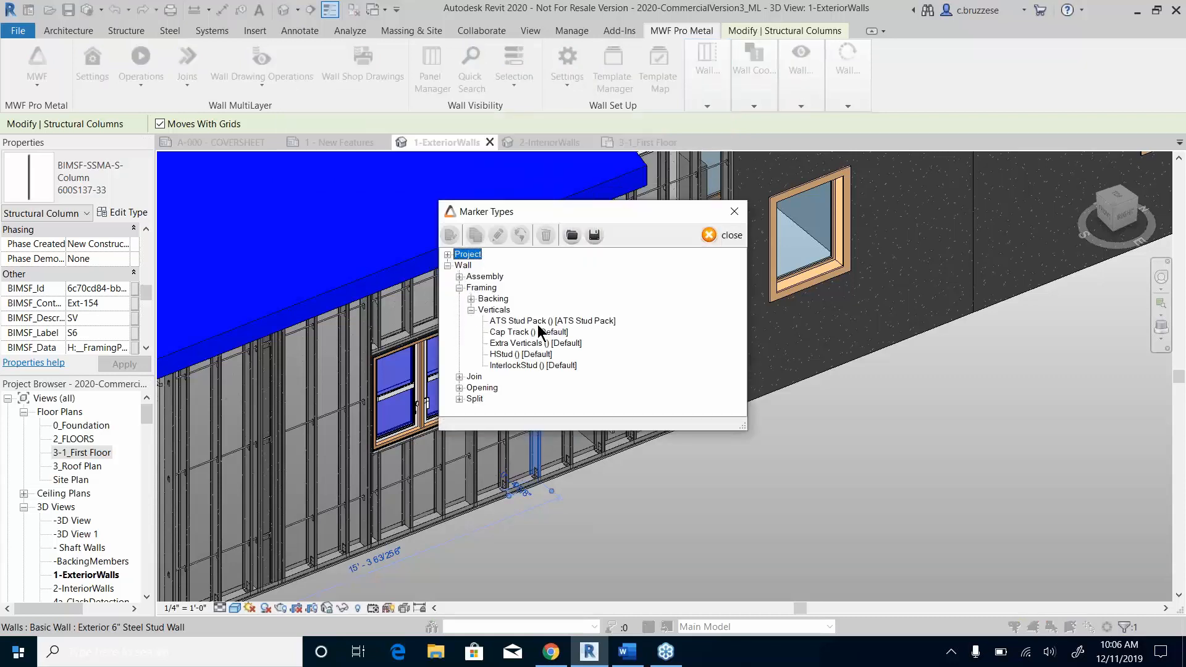
pyautogui.click(543, 330)
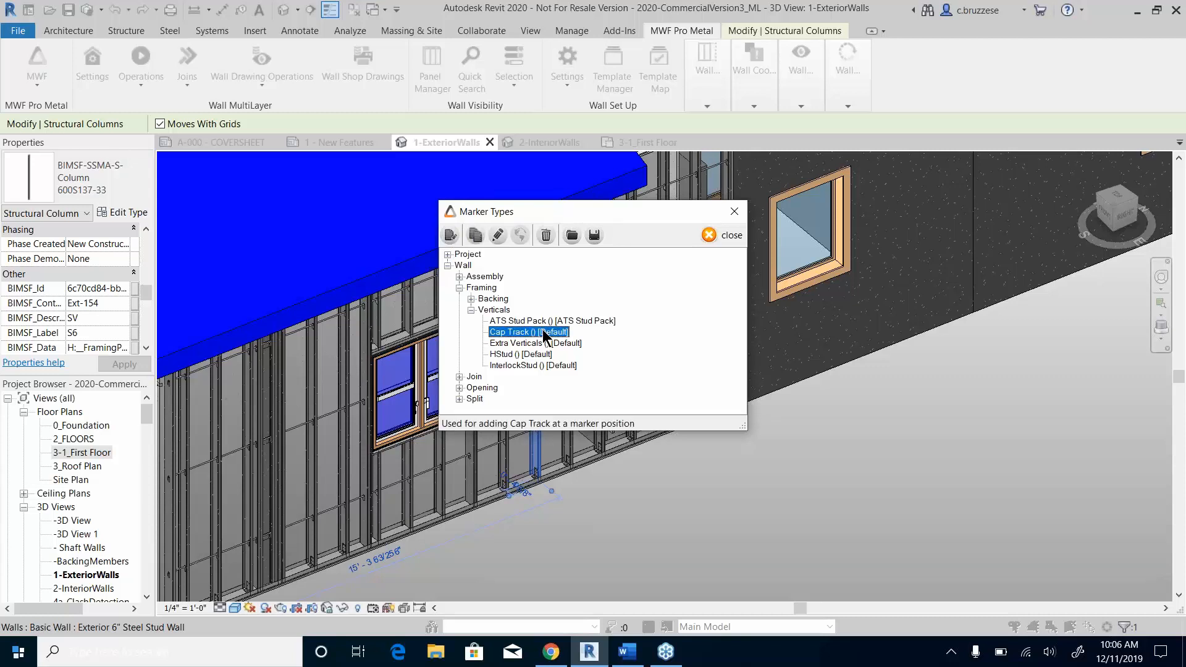
pyautogui.doubleClick(543, 332)
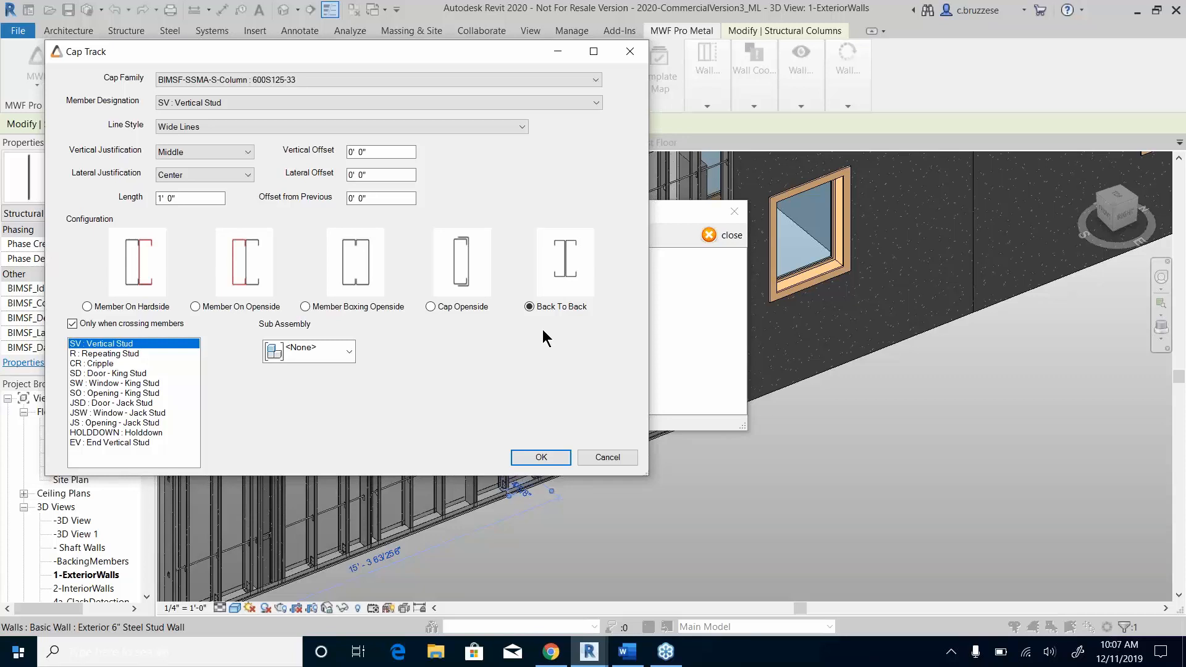
# Step: Review the available cap families, member designations and line styles in the Cap Track settings without changing them
pyautogui.moveTo(483, 52); pyautogui.dragTo(596, 67)
pyautogui.click(411, 95)
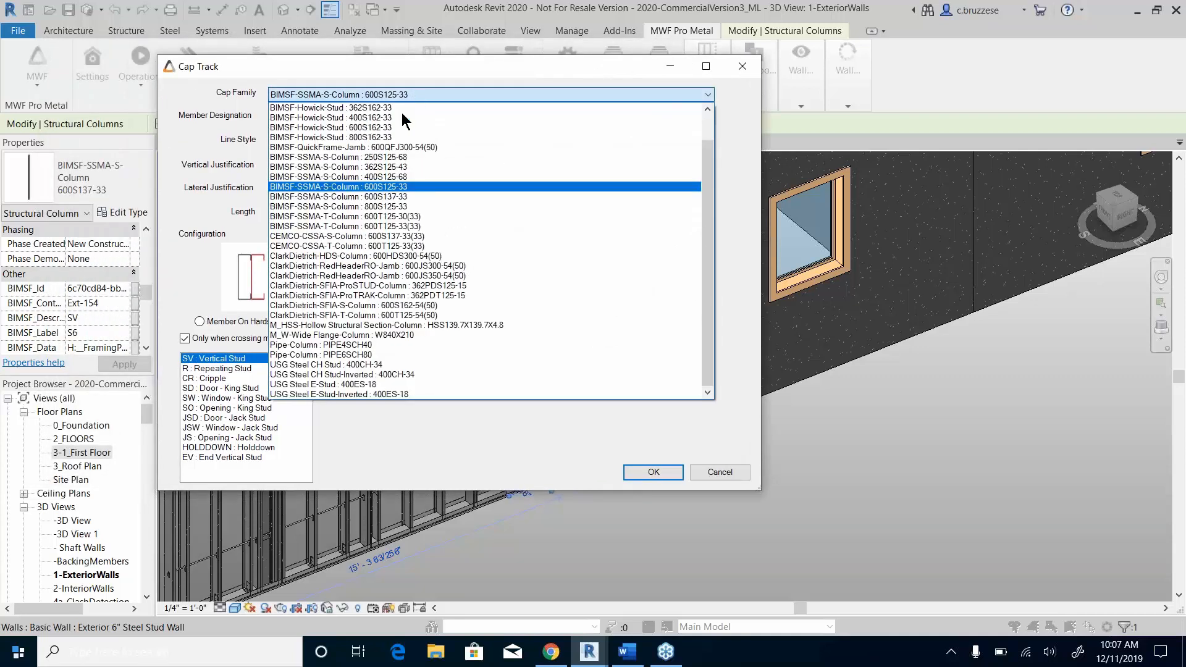
pyautogui.click(455, 72)
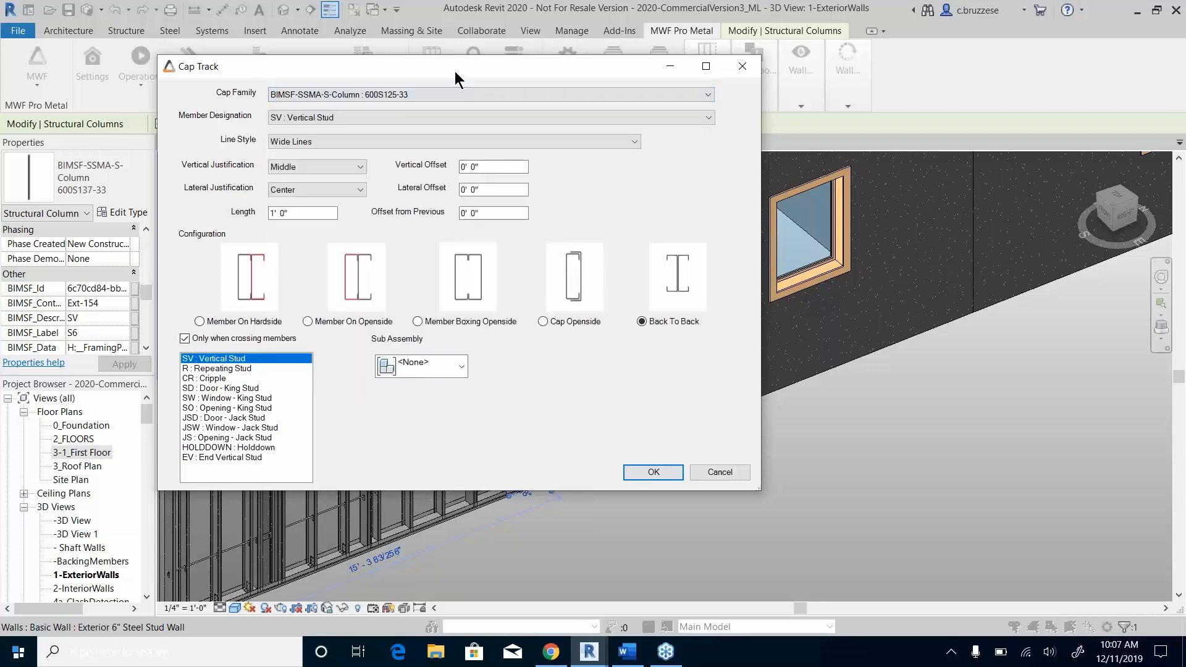
pyautogui.click(379, 117)
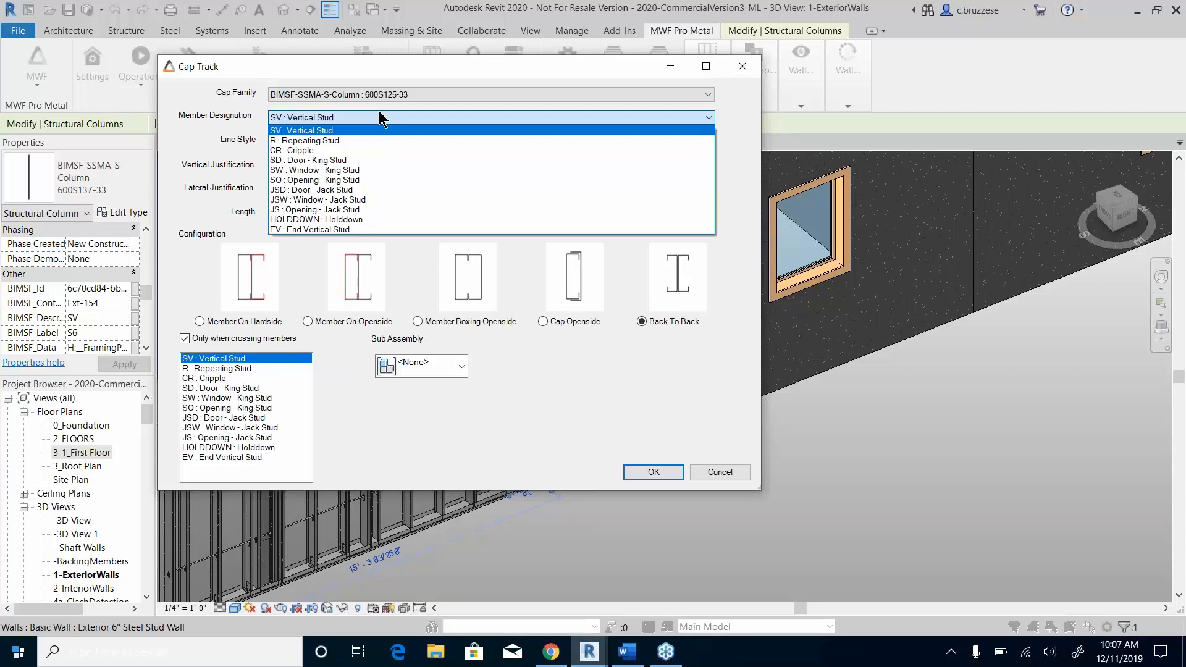
pyautogui.click(380, 72)
pyautogui.click(290, 141)
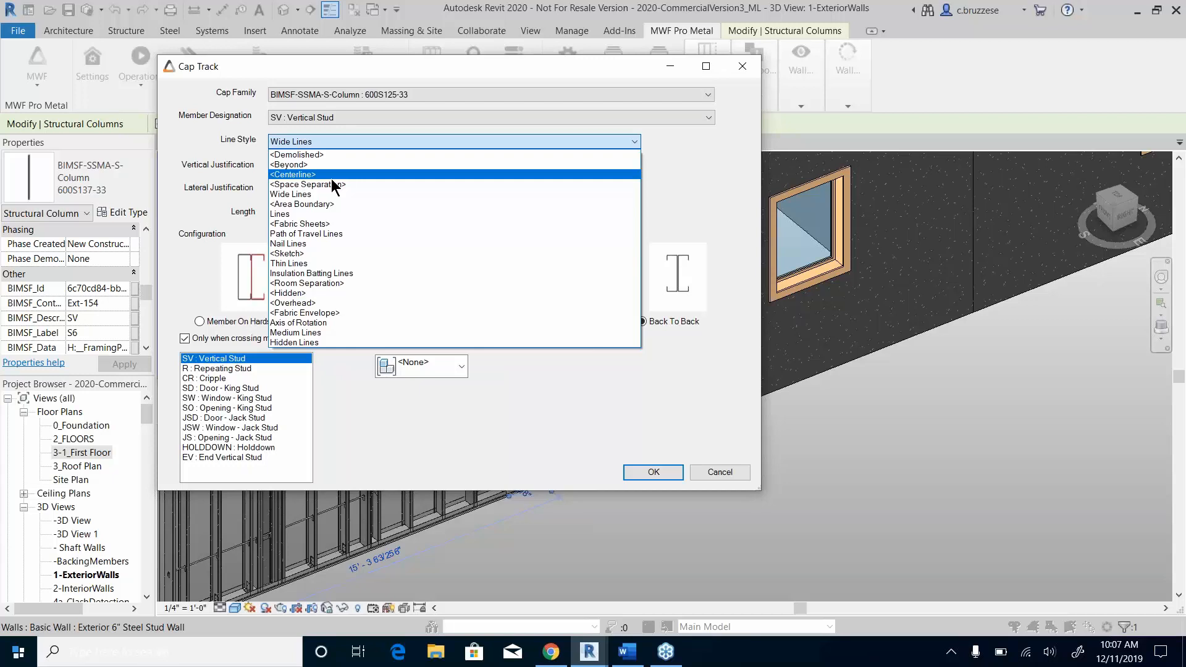
pyautogui.click(441, 65)
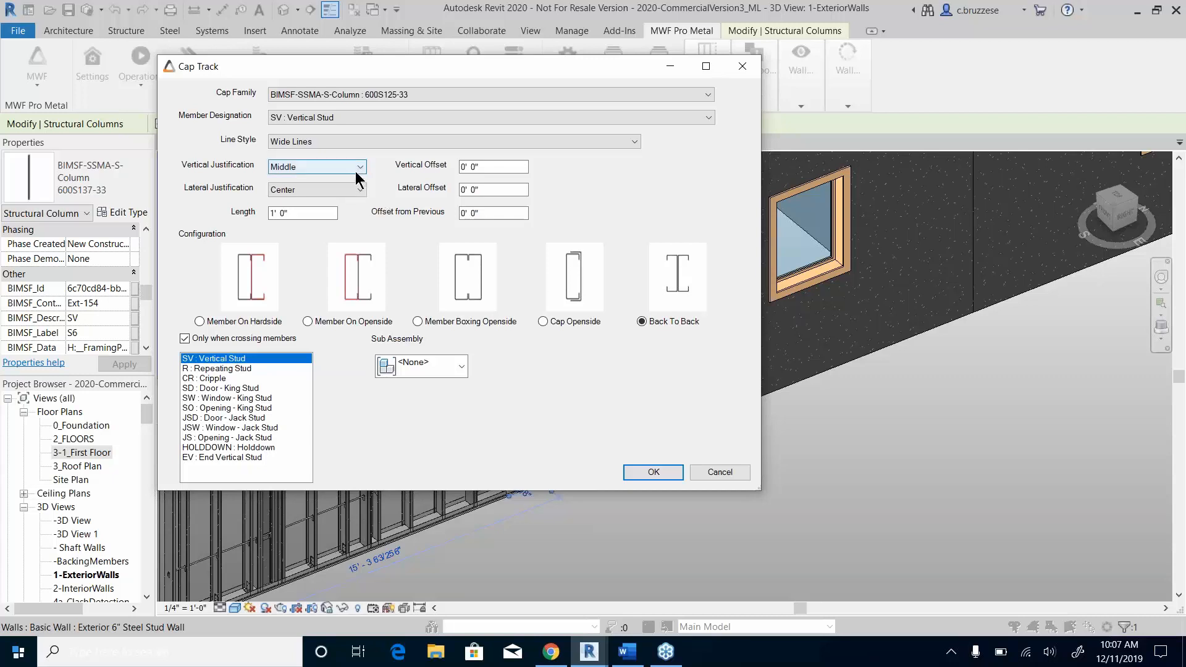
# Step: Keep the Cap Track marker's length at 1' 0", accept its settings and close the marker types list
pyautogui.click(304, 215)
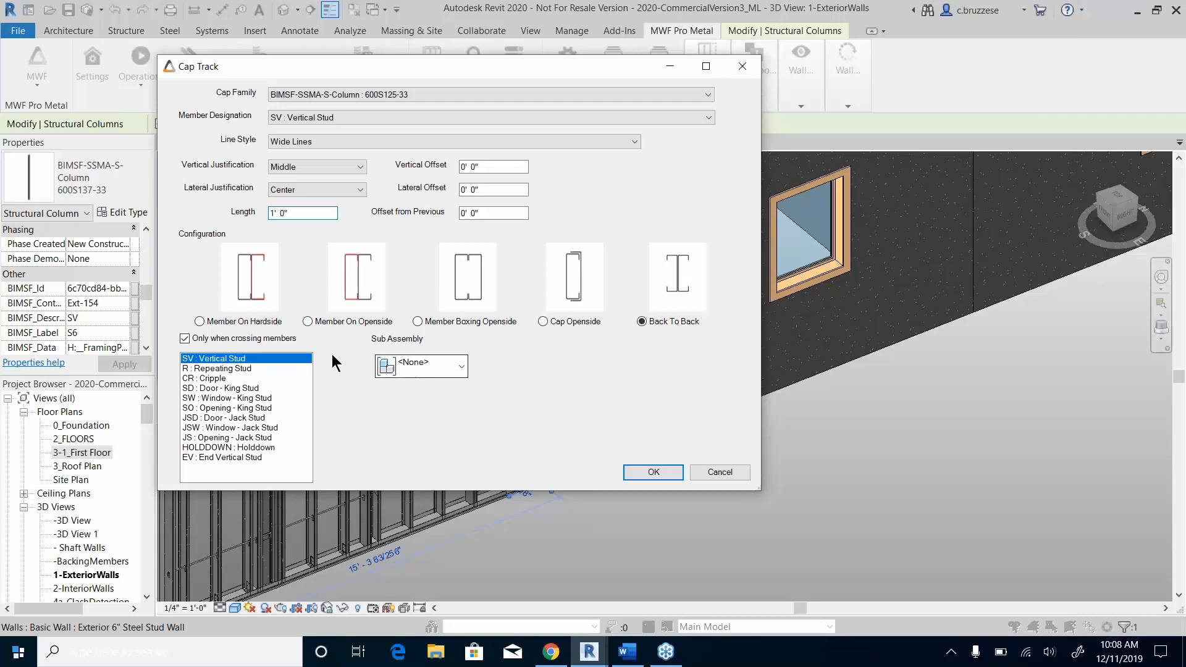
pyautogui.click(651, 472)
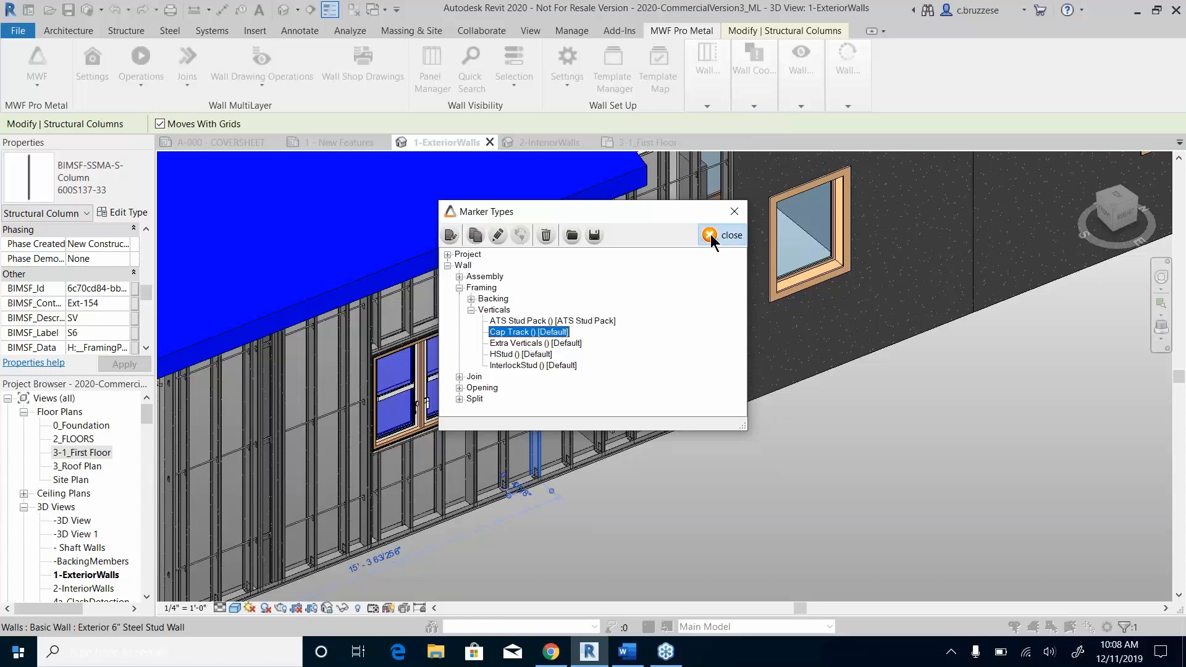
pyautogui.click(712, 235)
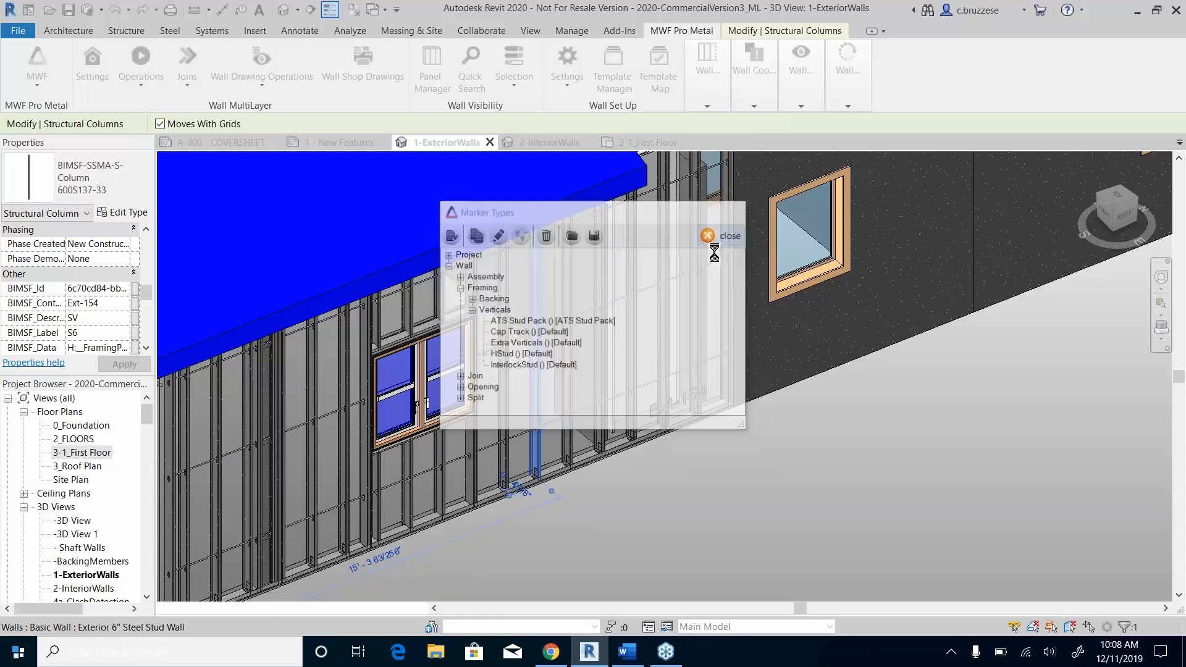
# Step: Start creating marker lines with regular spacing, setting the first offset to 7' 0" and the spacing to 15' 0"
pyautogui.click(712, 92)
pyautogui.click(553, 139)
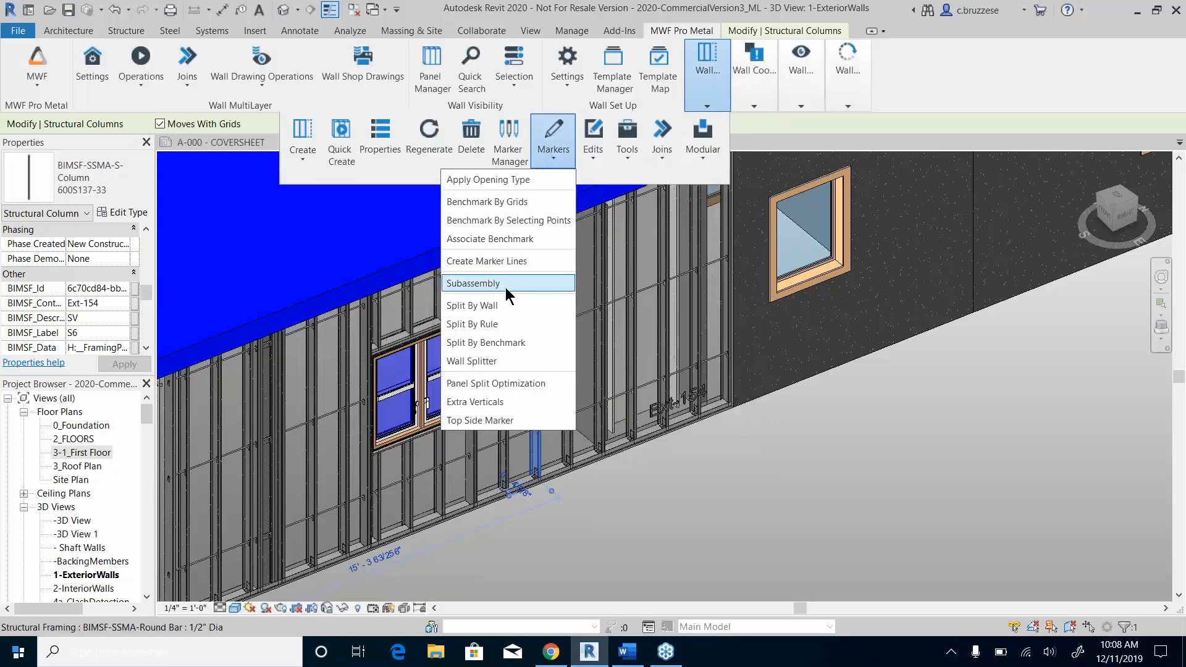
pyautogui.click(518, 260)
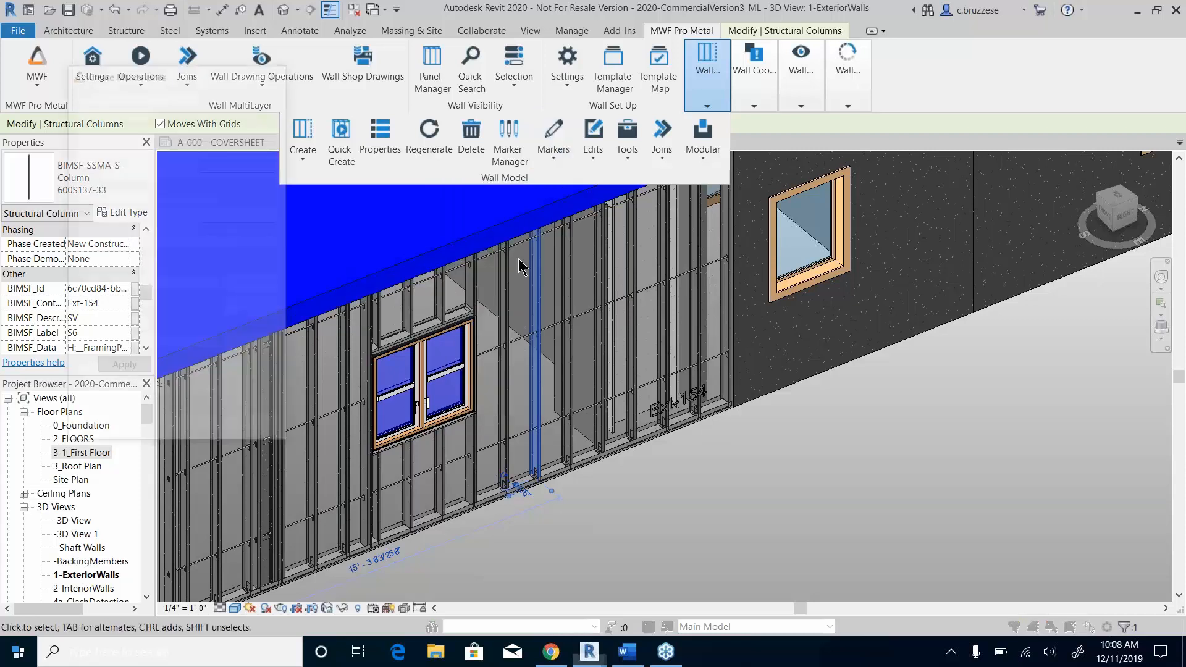
pyautogui.doubleClick(240, 166)
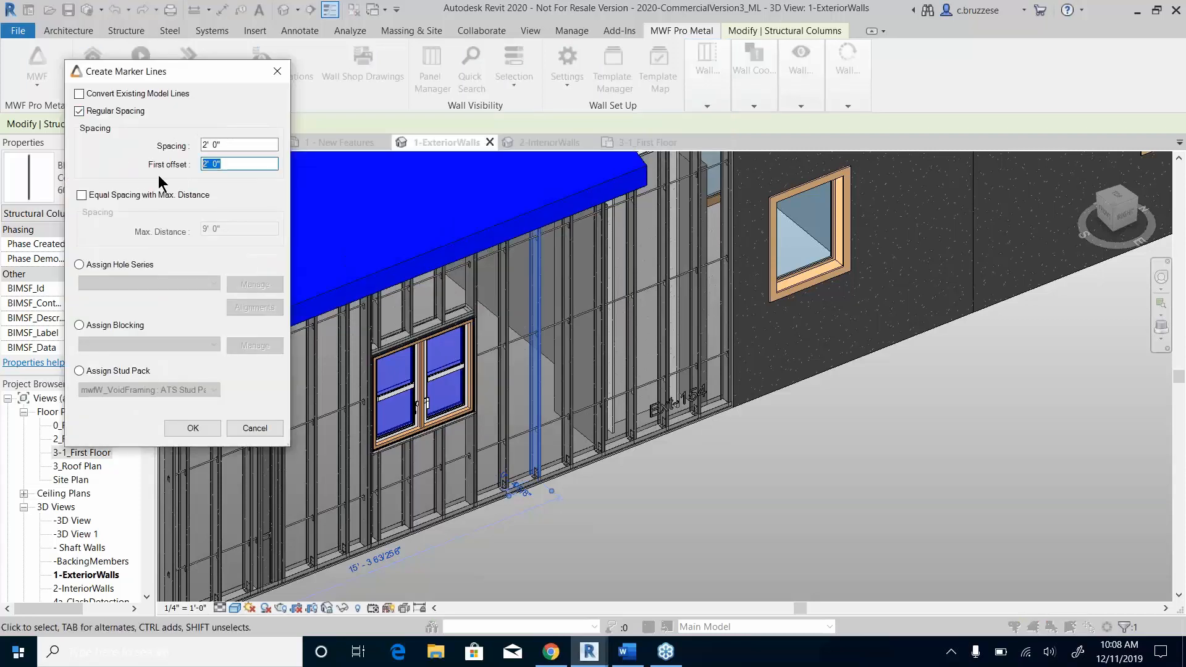
pyautogui.write('7')
pyautogui.hotkey('shift', 'Tab')
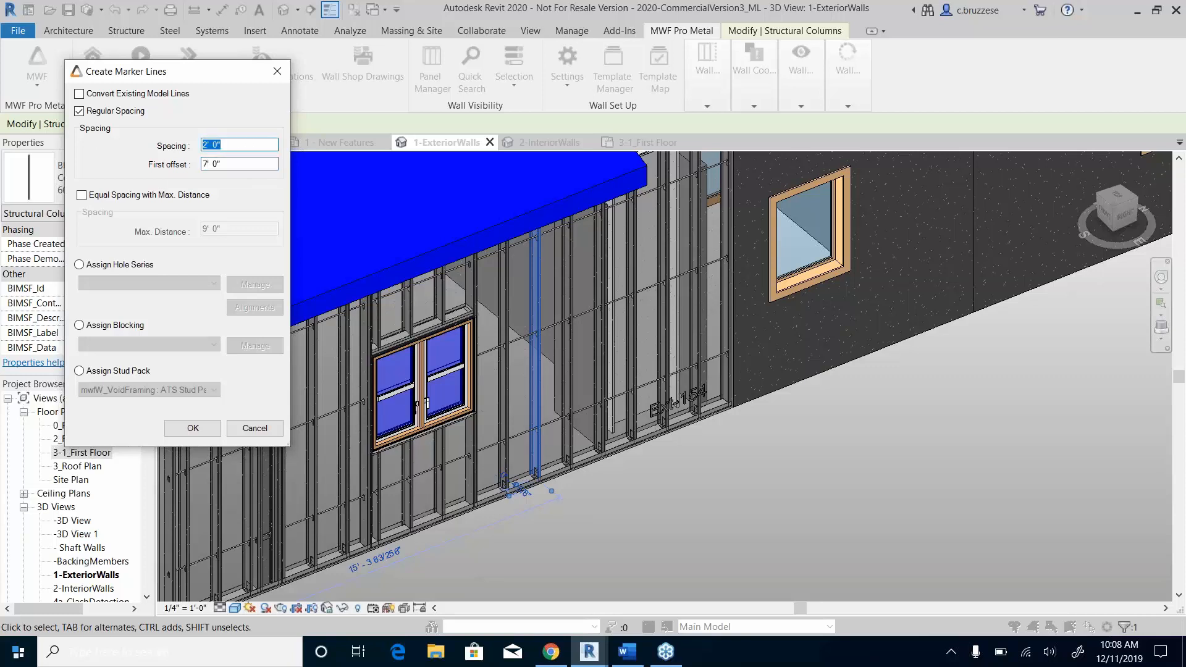
pyautogui.write('`5')
pyautogui.press('BackSpace')
pyautogui.press('BackSpace')
pyautogui.write('15')
# Step: Assign the mwfW_CapTrack : Default stud pack to the marker lines and create them on panel Ext-154
pyautogui.click(94, 373)
pyautogui.click(96, 389)
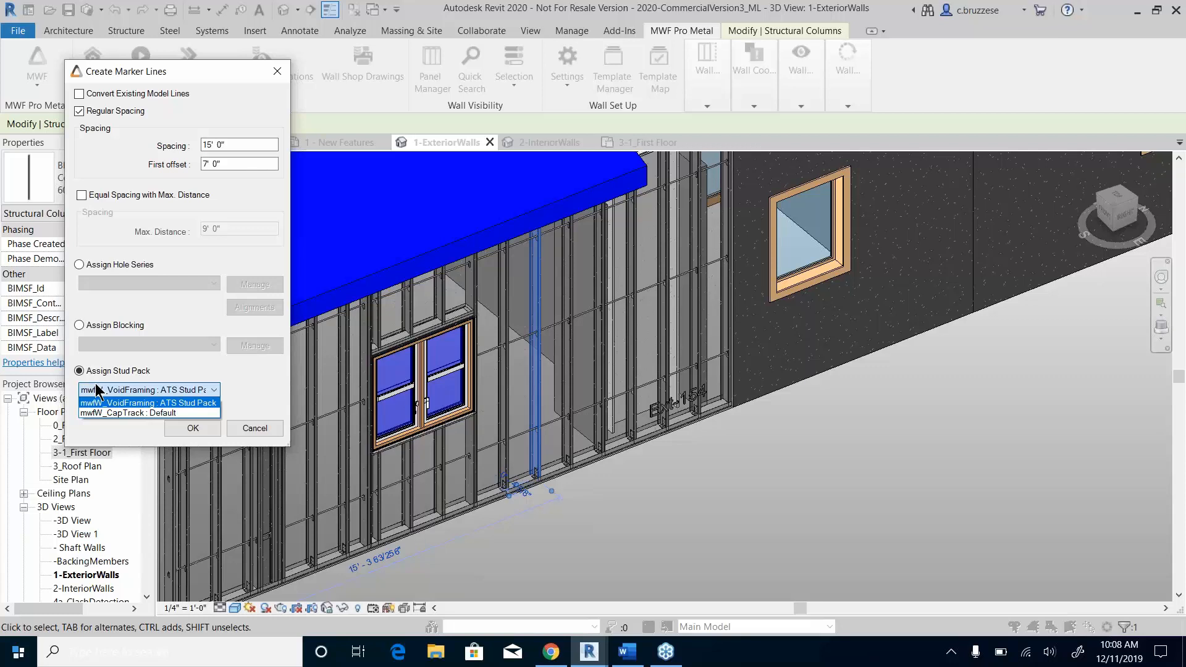
pyautogui.click(120, 413)
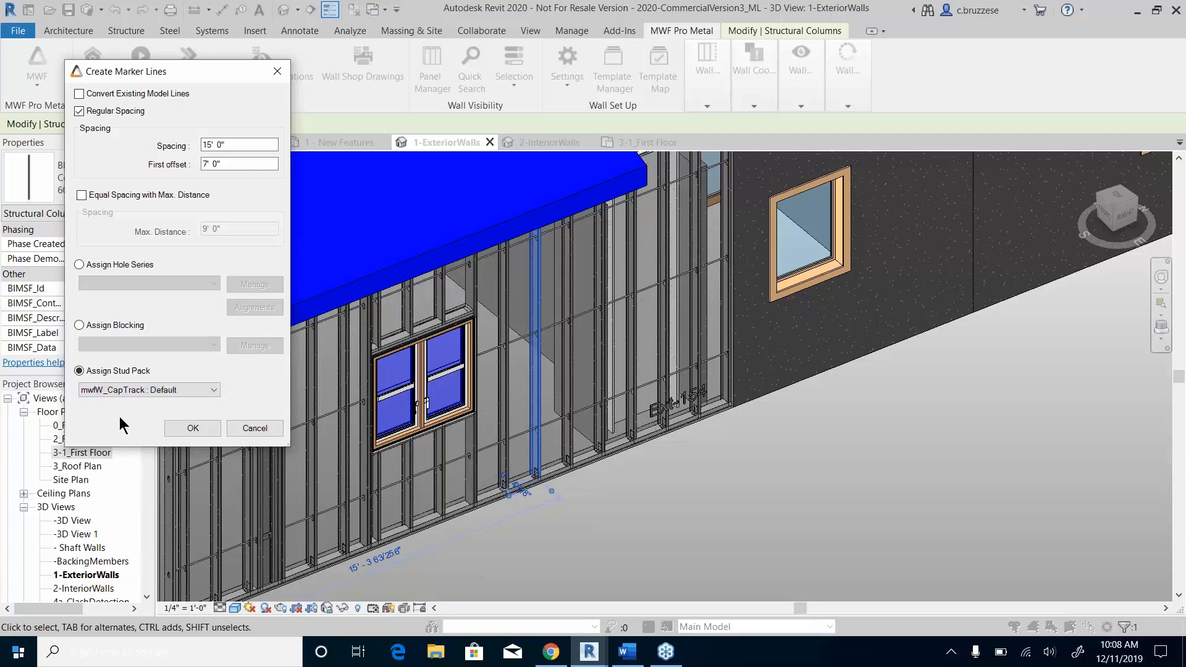
pyautogui.click(192, 430)
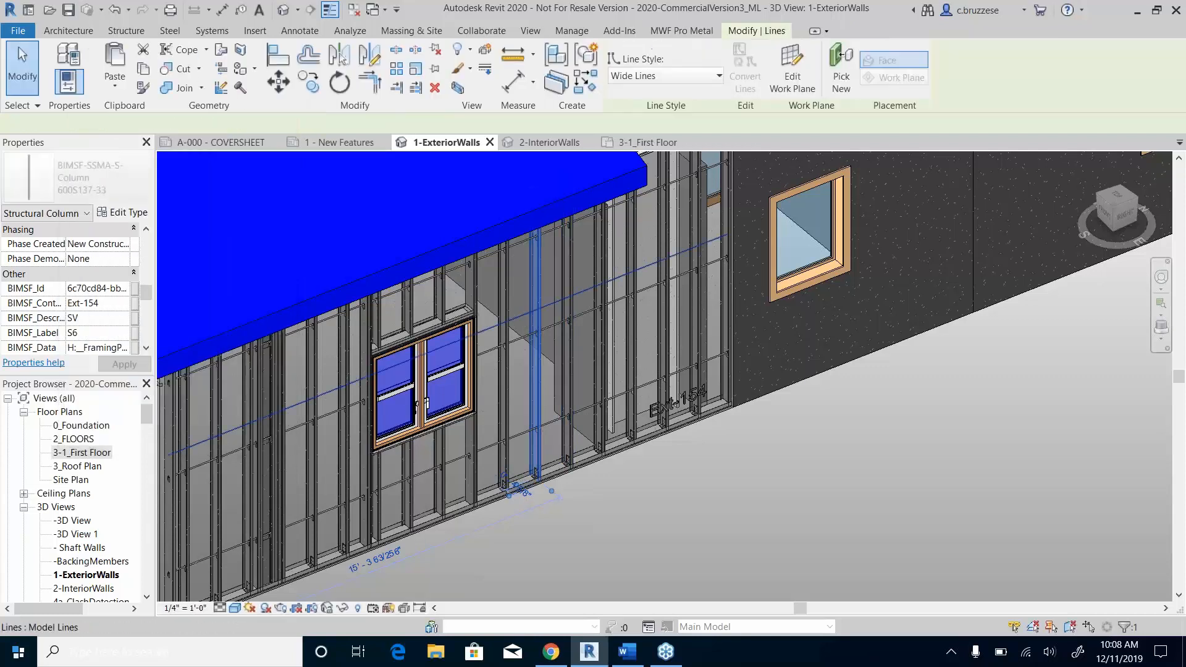
# Step: Shorten the Cap Track marker line on panel Ext-154 to about 9' 10", so it starts beside the window and leaves the window studs uncrossed
pyautogui.moveTo(426, 403); pyautogui.dragTo(493, 390, button='middle')
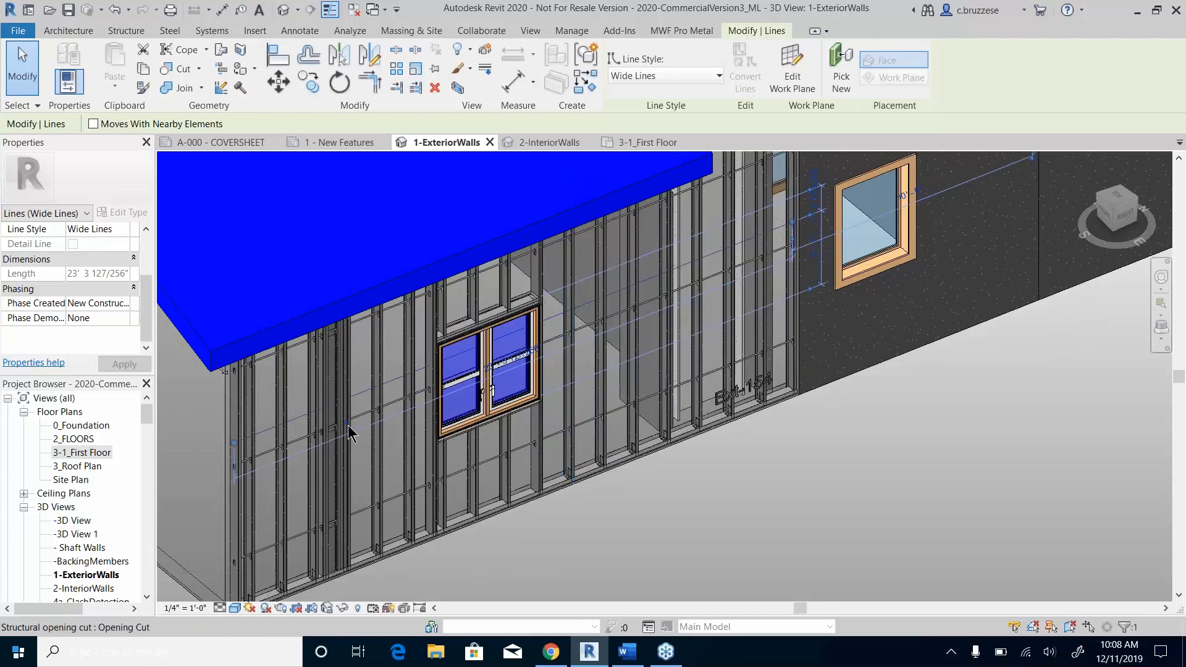
pyautogui.moveTo(235, 443)
pyautogui.mouseDown()
pyautogui.moveTo(326, 430)
pyautogui.moveTo(559, 312)
pyautogui.mouseUp()
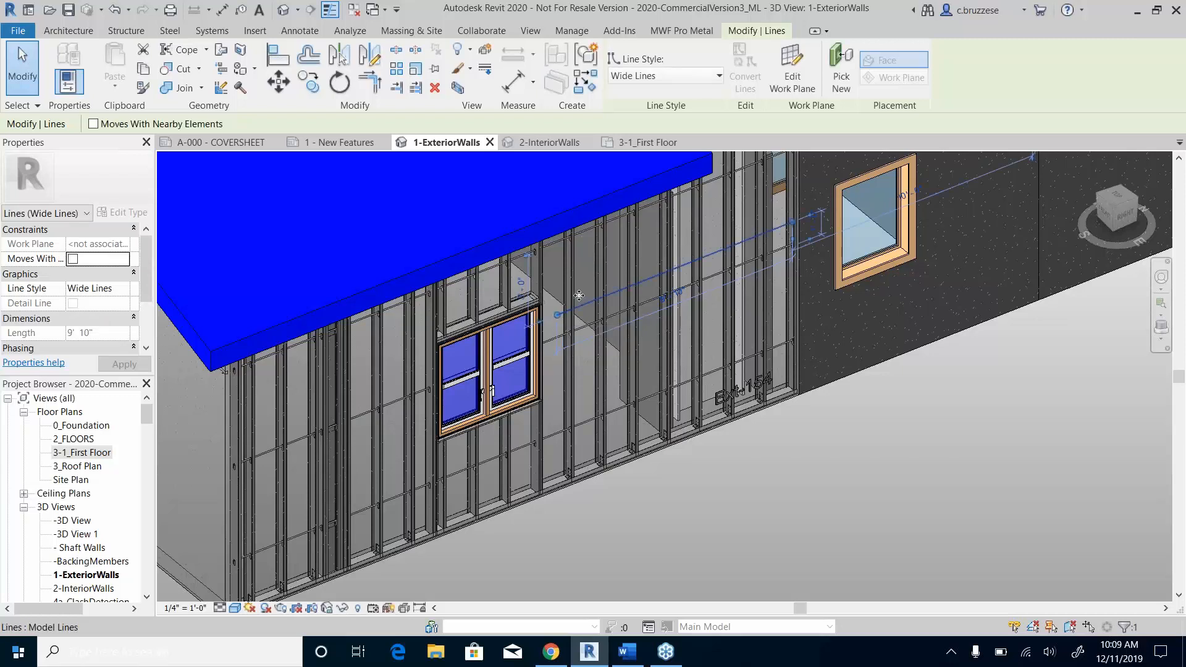
# Step: Regenerate panel Ext-154 and inspect the cap tracks on the studs crossed by the marker line
pyautogui.click(600, 334)
pyautogui.moveTo(718, 501); pyautogui.dragTo(647, 528, button='middle')
pyautogui.press('r')
pyautogui.press('e')
pyautogui.press('g')
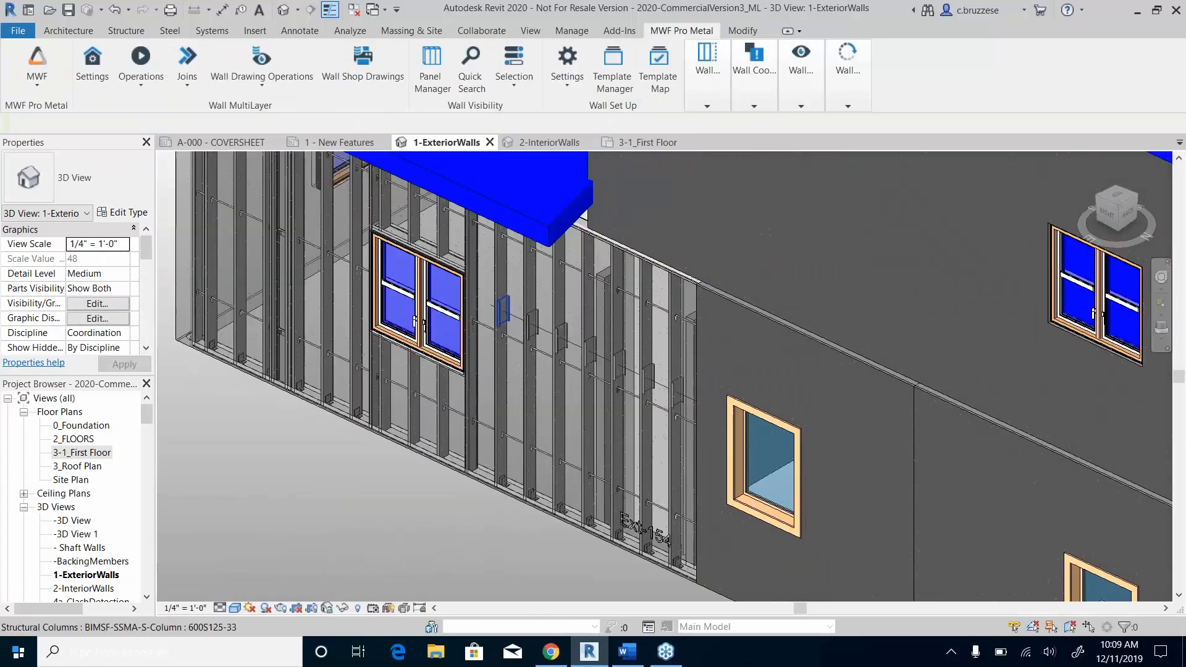
pyautogui.scroll(4, 605, 399)
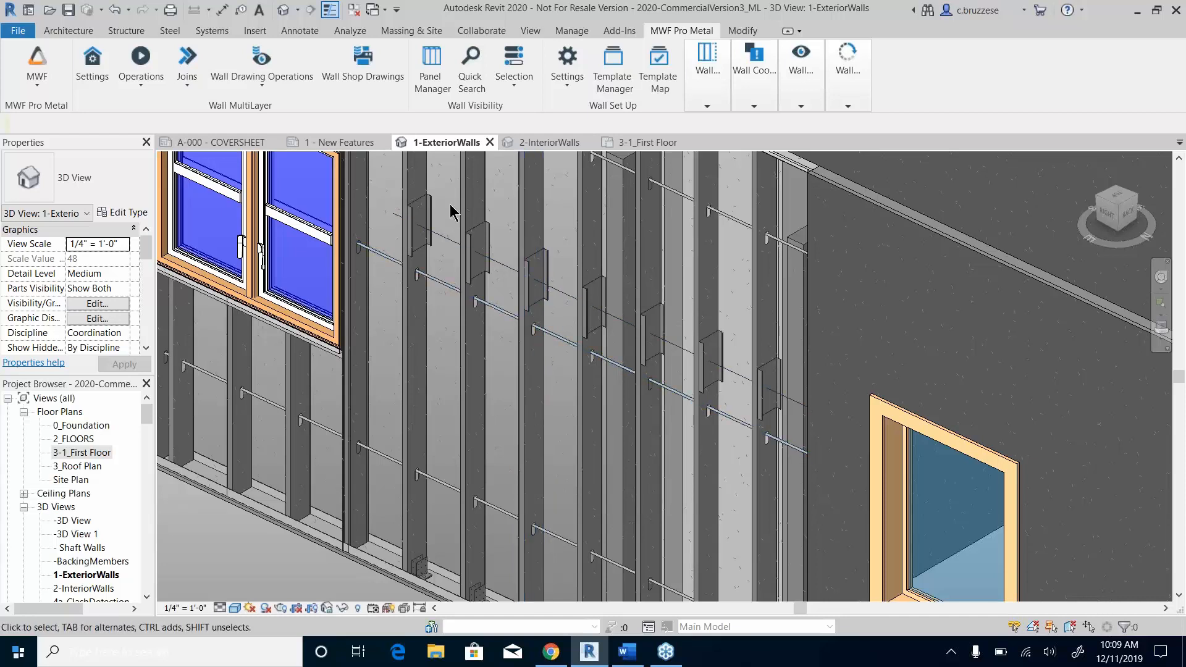
# Step: Consult the wall list on the New Features sheet and open the 2-InteriorWalls view
pyautogui.click(349, 143)
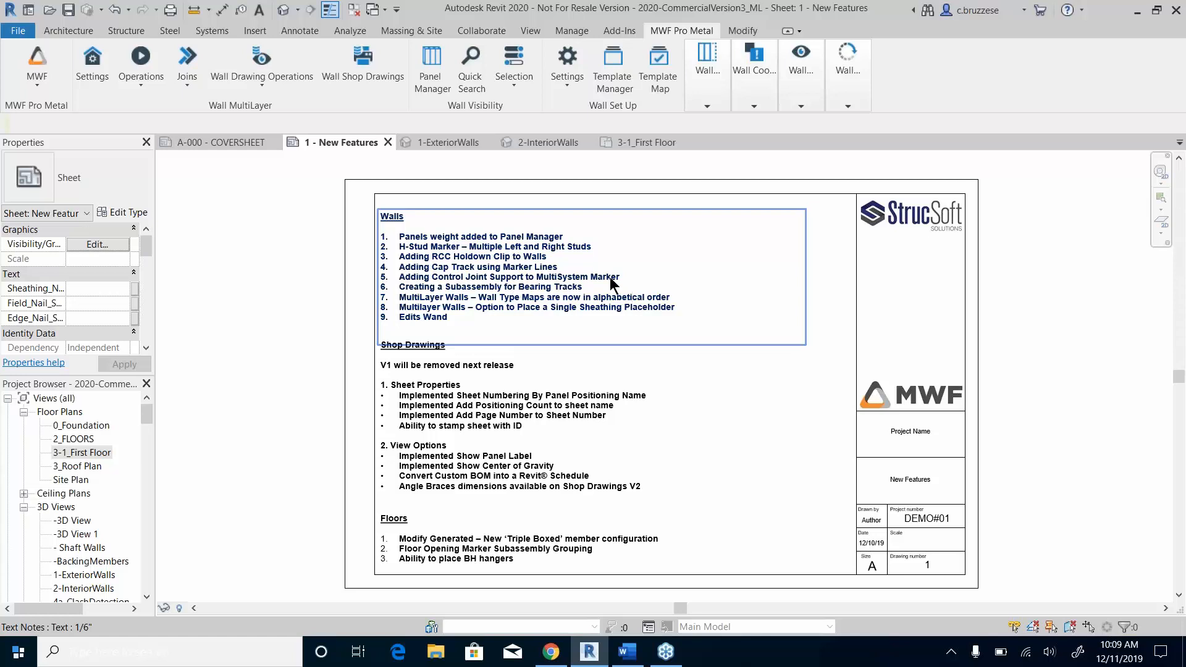
pyautogui.click(550, 144)
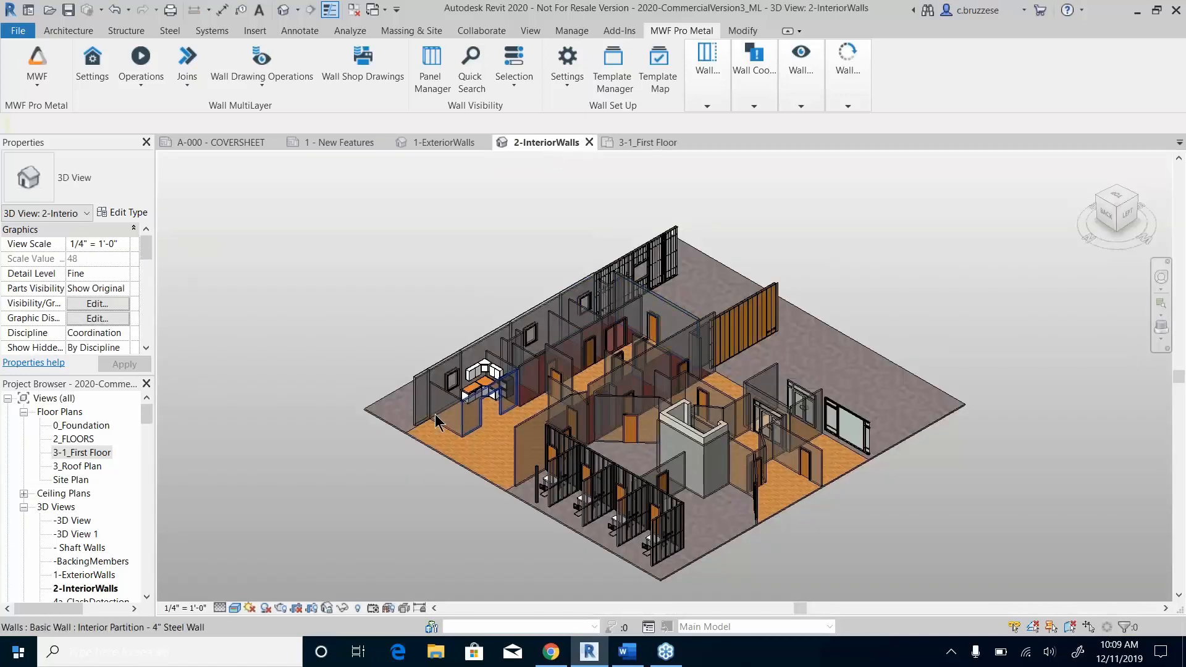
pyautogui.scroll(3, 629, 298)
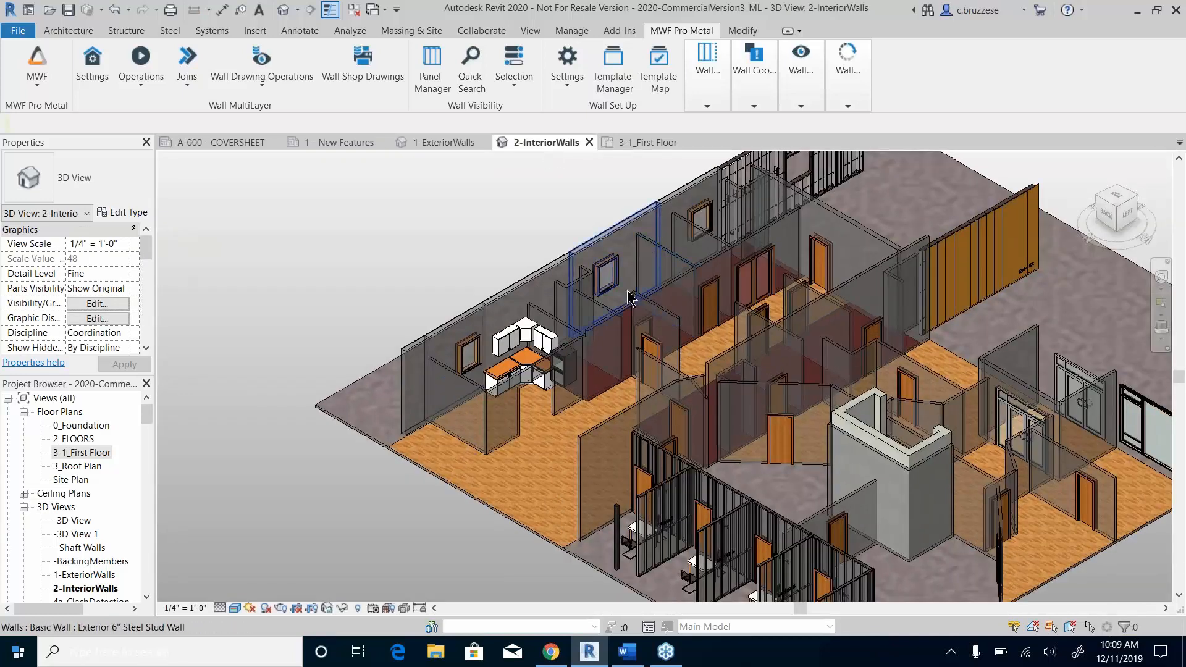
# Step: Open the MultiSystem marker type for editing in the Marker Manager, under the single wall opening markers
pyautogui.click(708, 85)
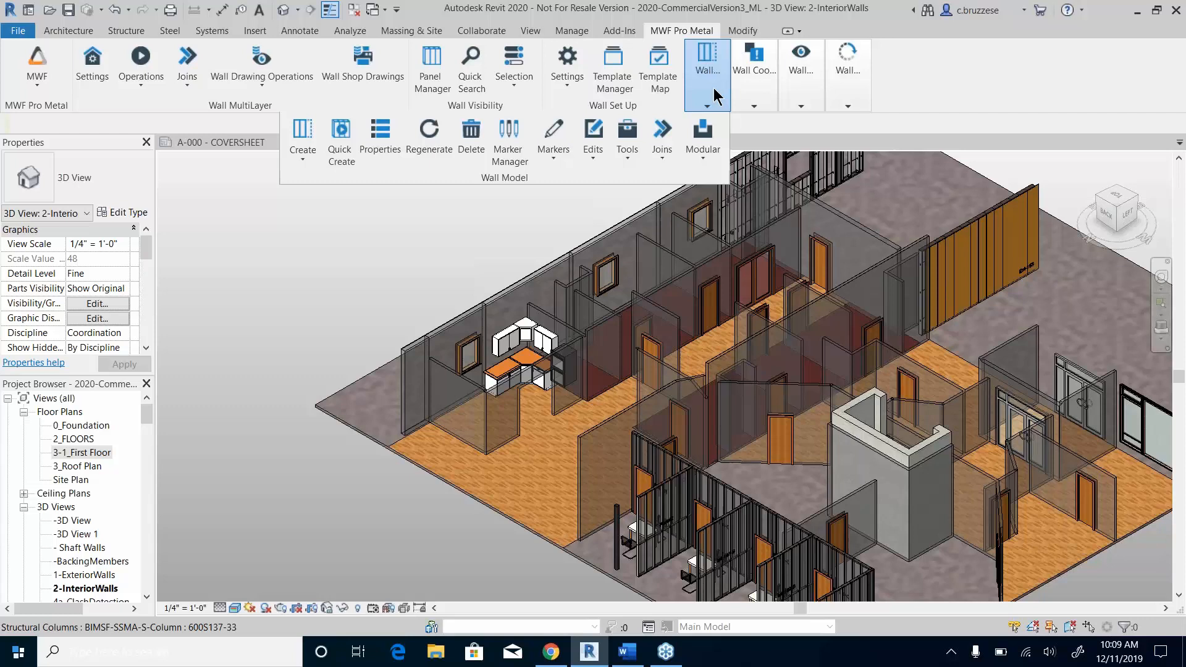
pyautogui.click(509, 137)
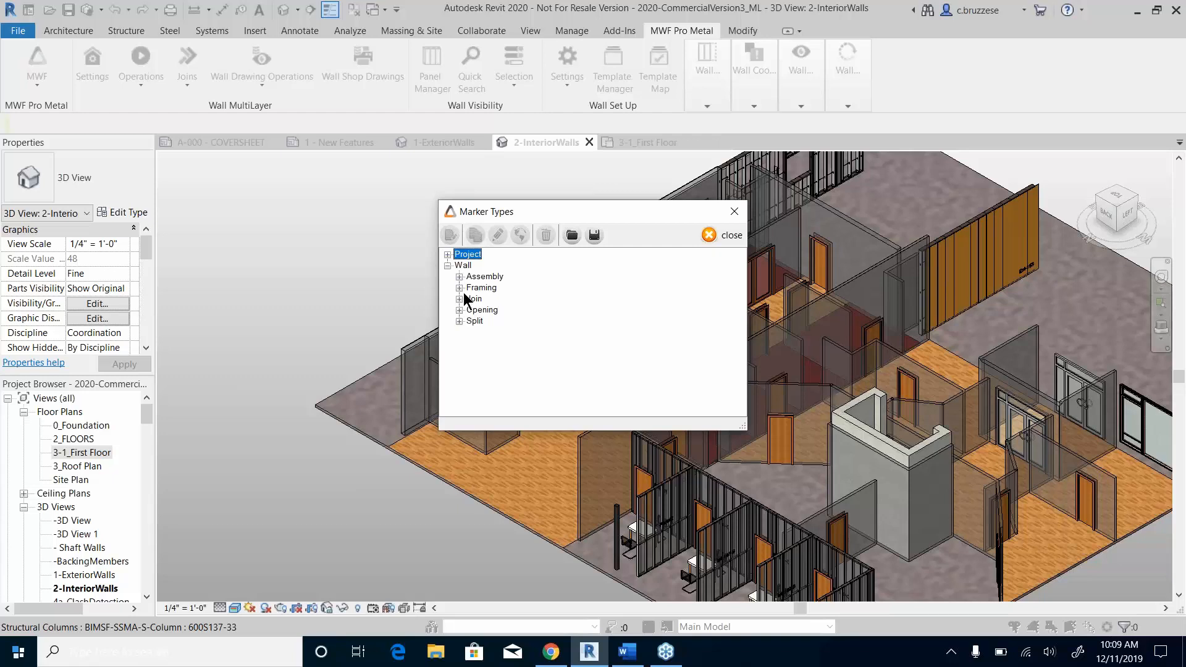
pyautogui.click(459, 321)
pyautogui.click(471, 332)
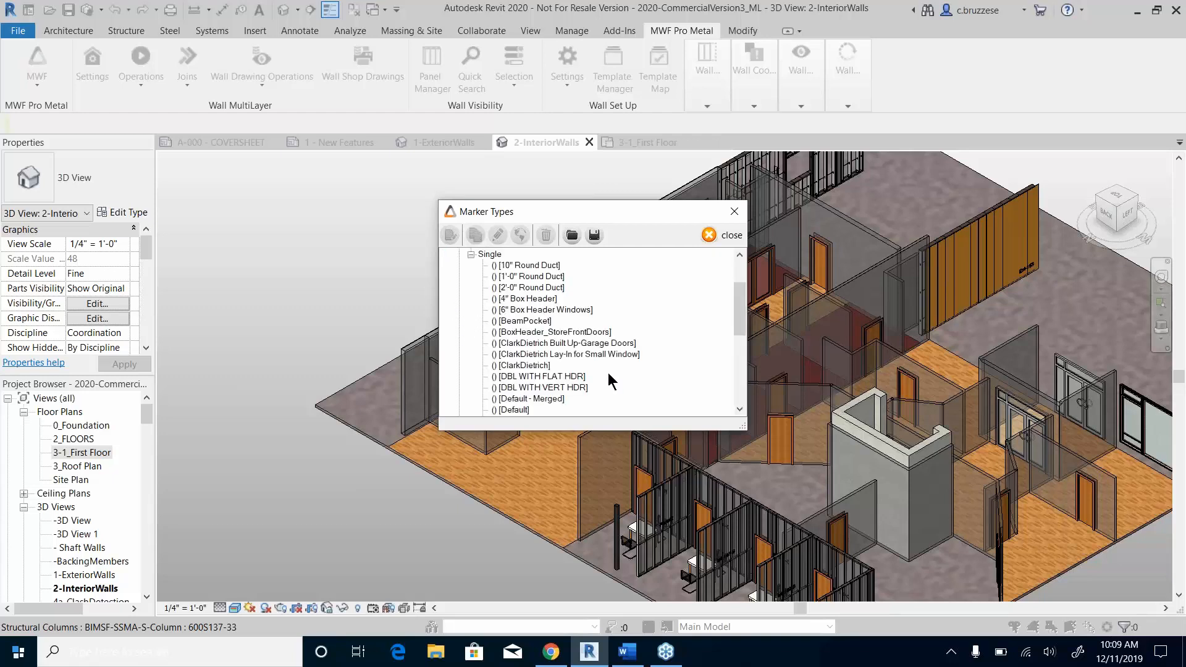
pyautogui.scroll(-2, 739, 408)
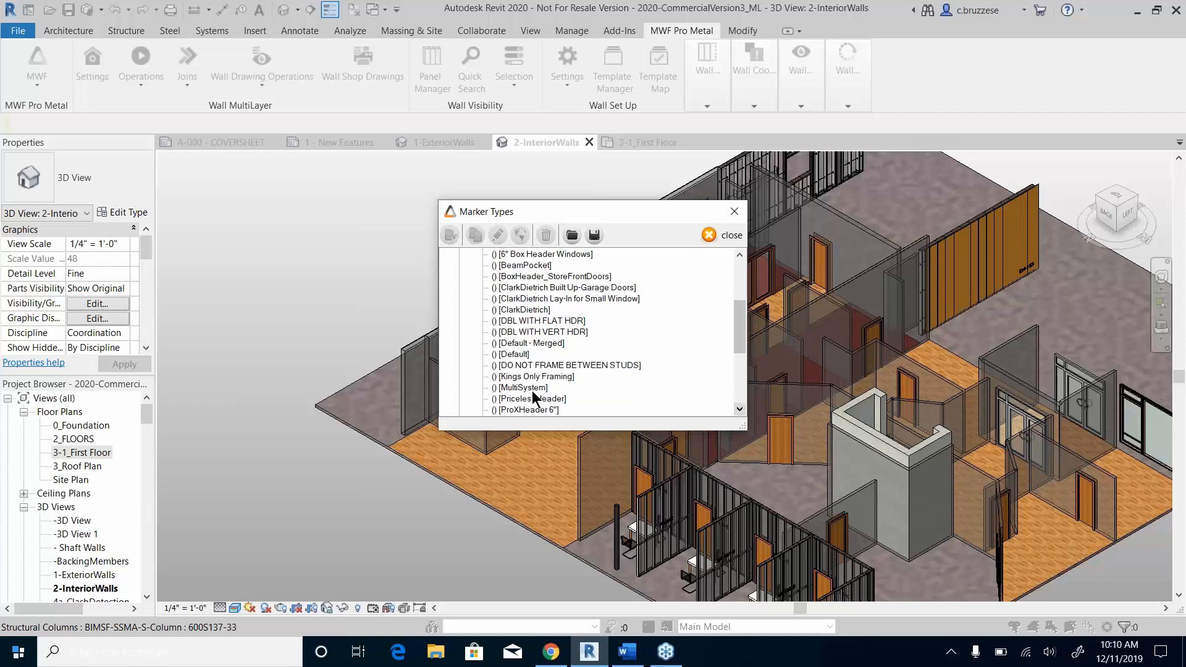
pyautogui.click(524, 388)
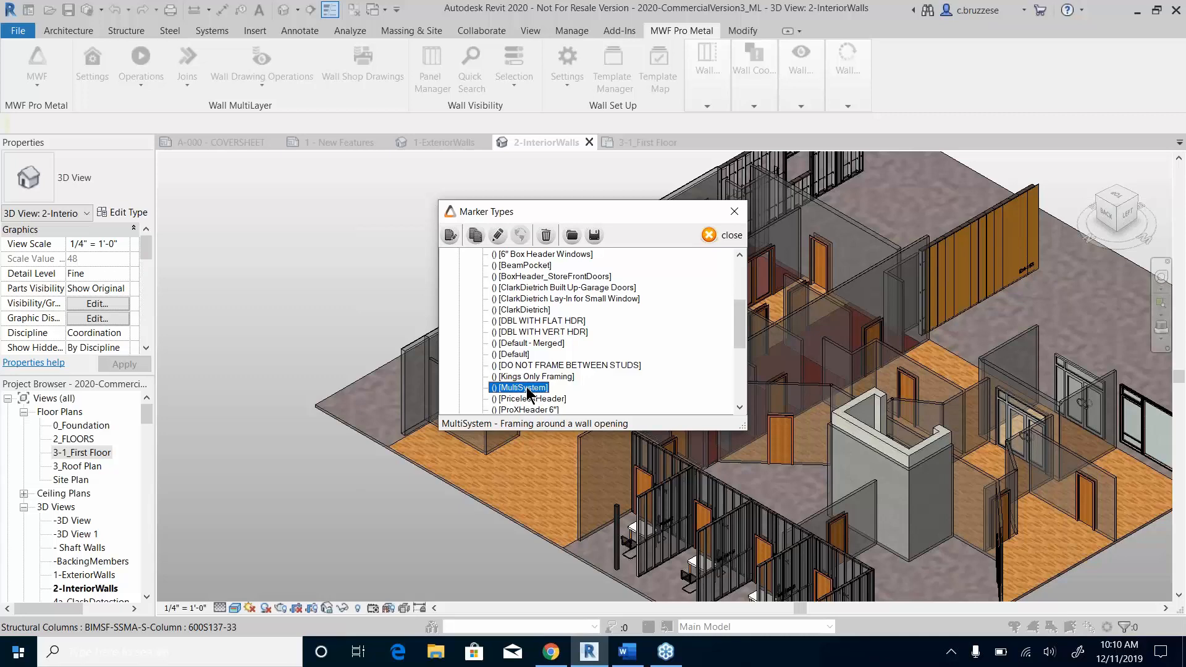
pyautogui.doubleClick(524, 388)
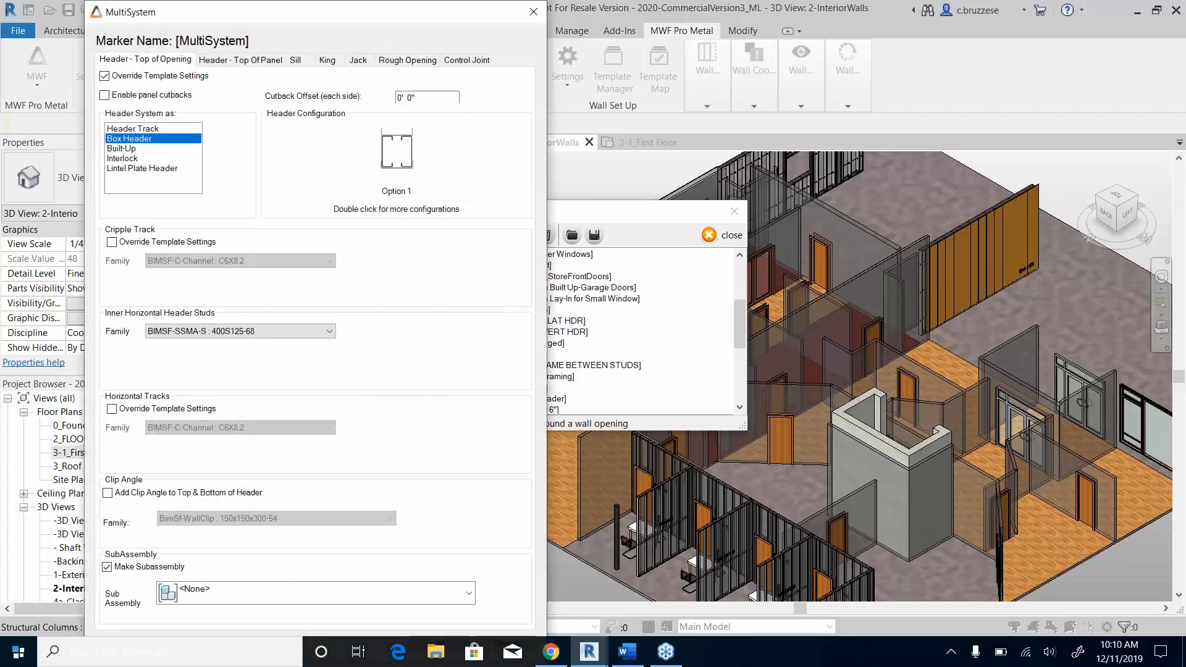
# Step: Review the Box Header configurations and the Built-Up header settings for the top of the opening, keeping Box Header selected
pyautogui.moveTo(445, 5); pyautogui.dragTo(514, 11)
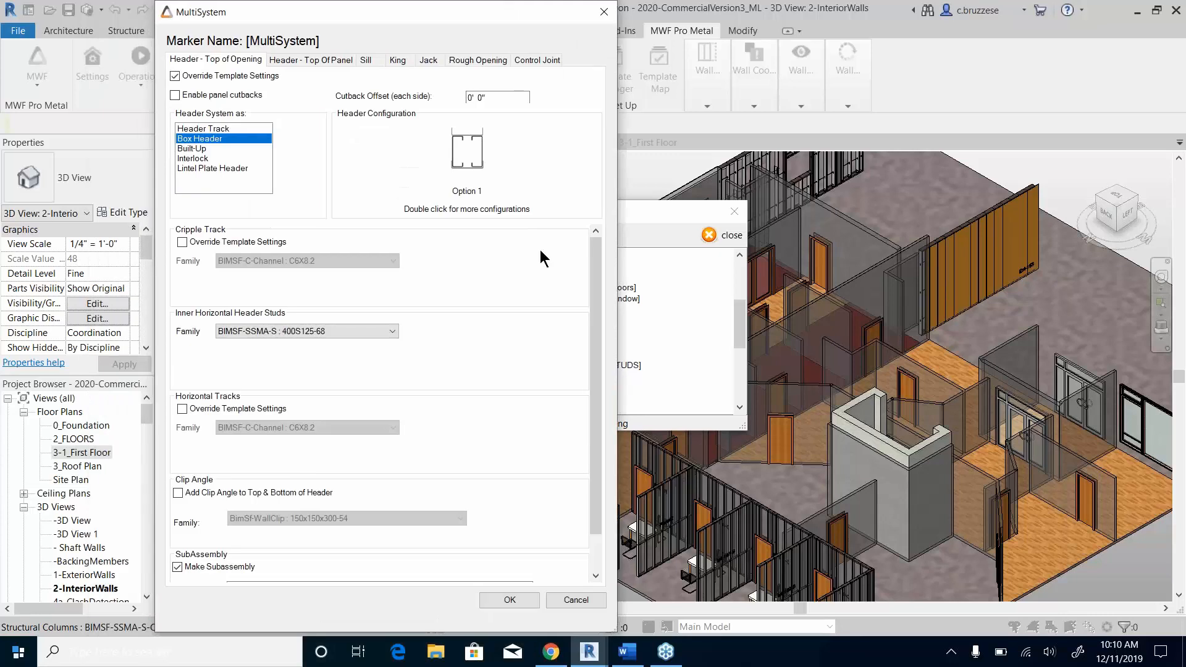
pyautogui.doubleClick(473, 147)
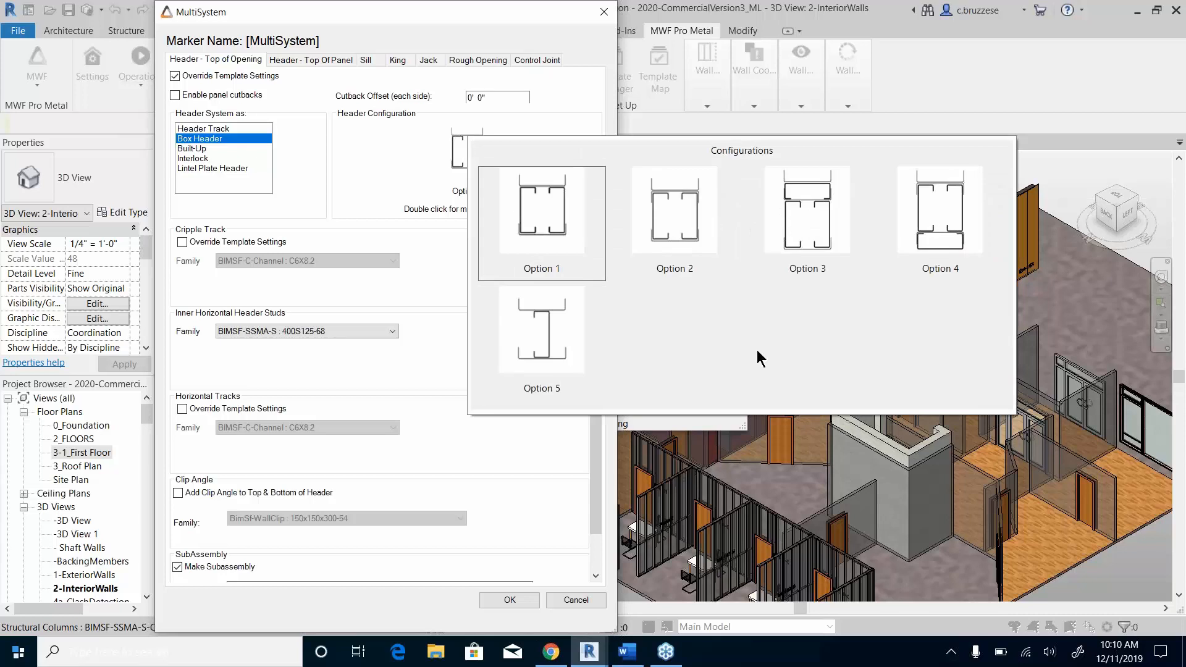
pyautogui.click(371, 195)
pyautogui.click(195, 150)
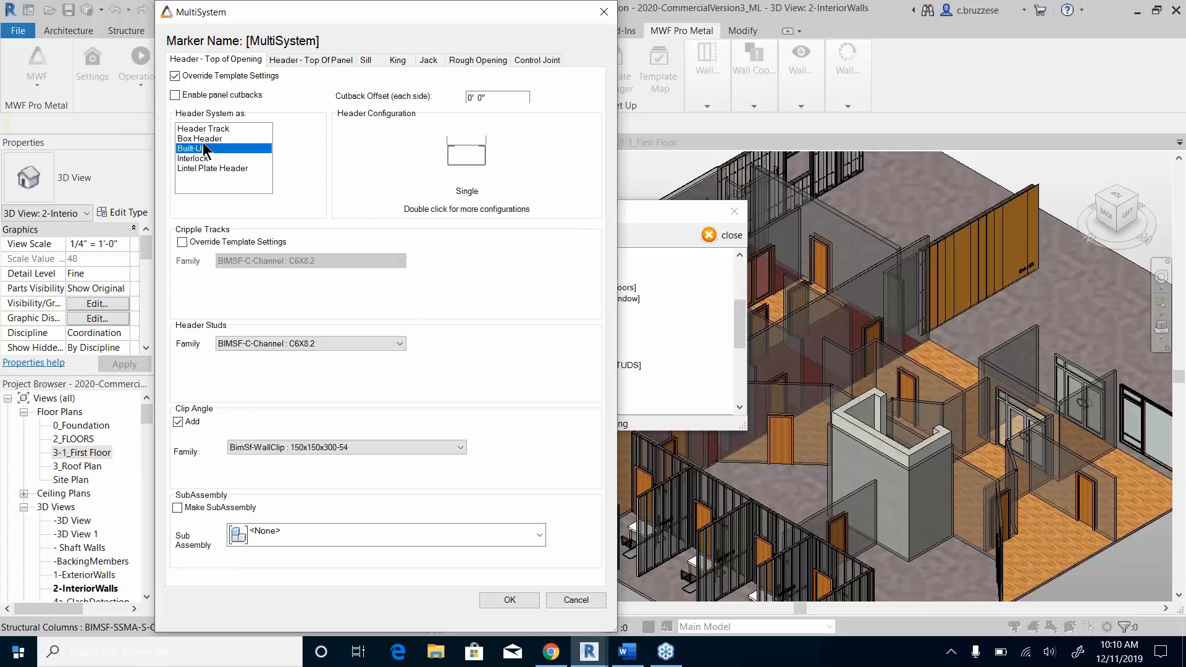
pyautogui.click(199, 140)
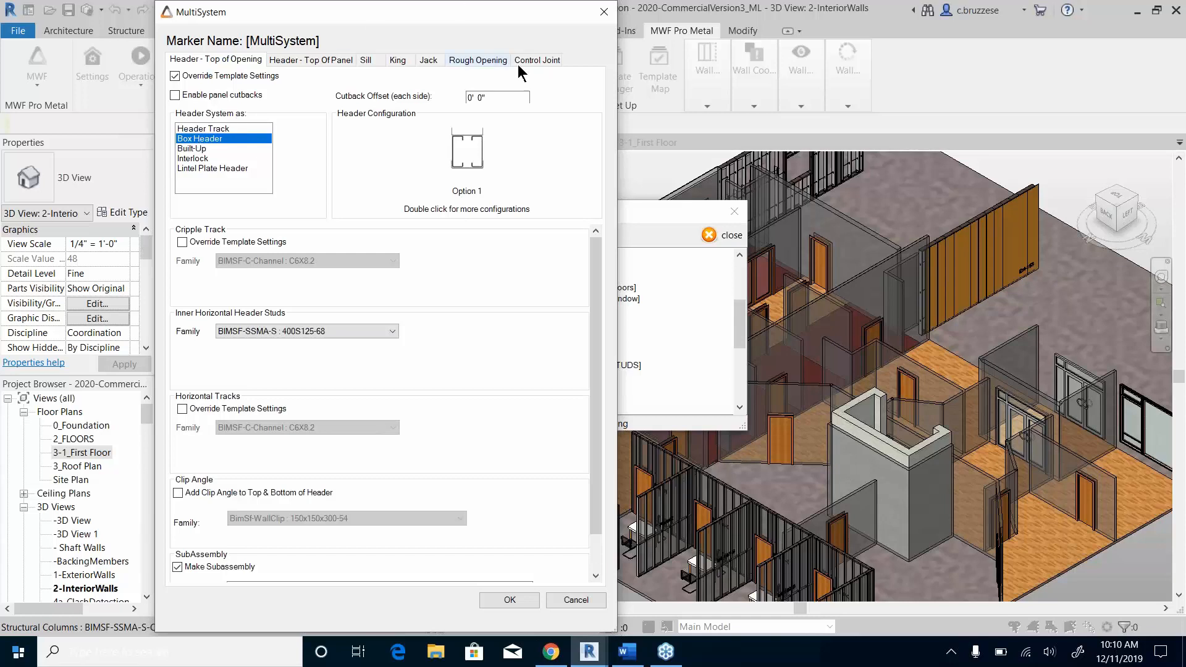
# Step: Examine the Control Joint top cripple options, including cripple family, offset from king, specified length and its reference choices
pyautogui.click(550, 61)
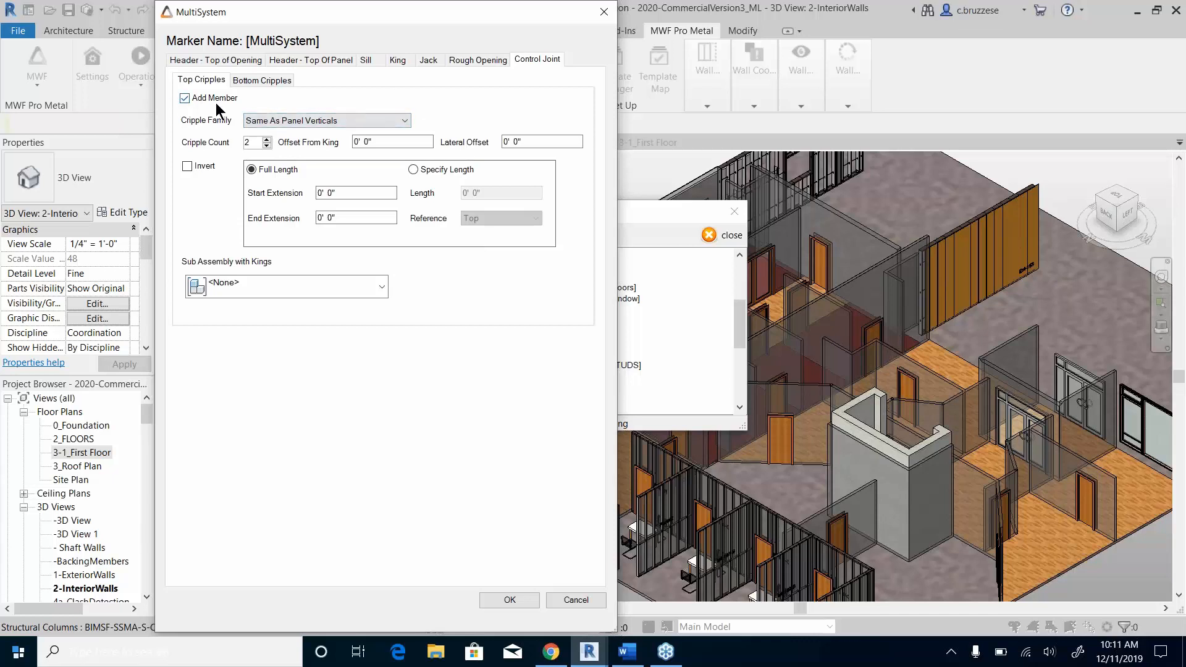
pyautogui.click(314, 126)
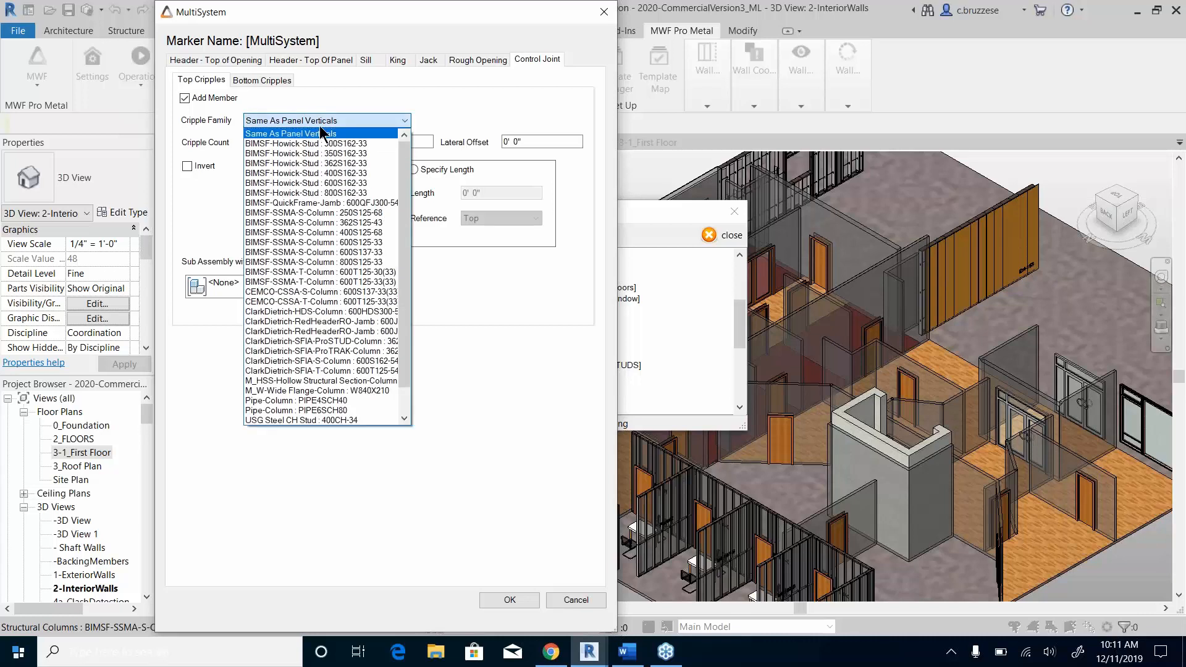
pyautogui.click(516, 115)
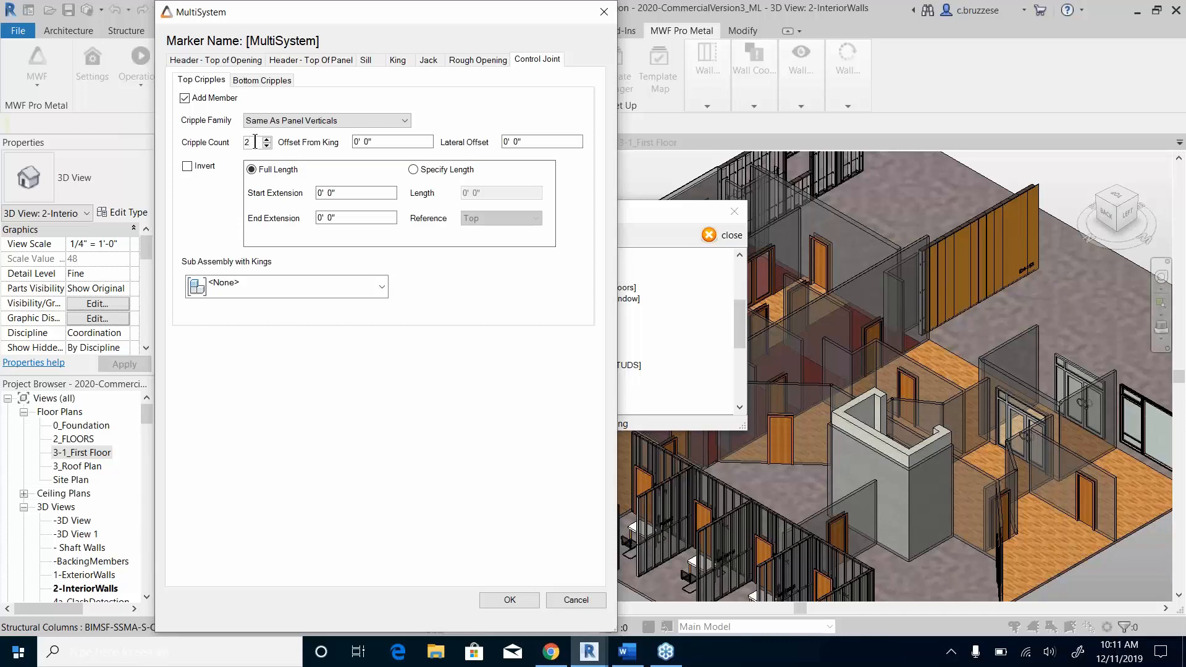
pyautogui.click(382, 143)
pyautogui.click(435, 171)
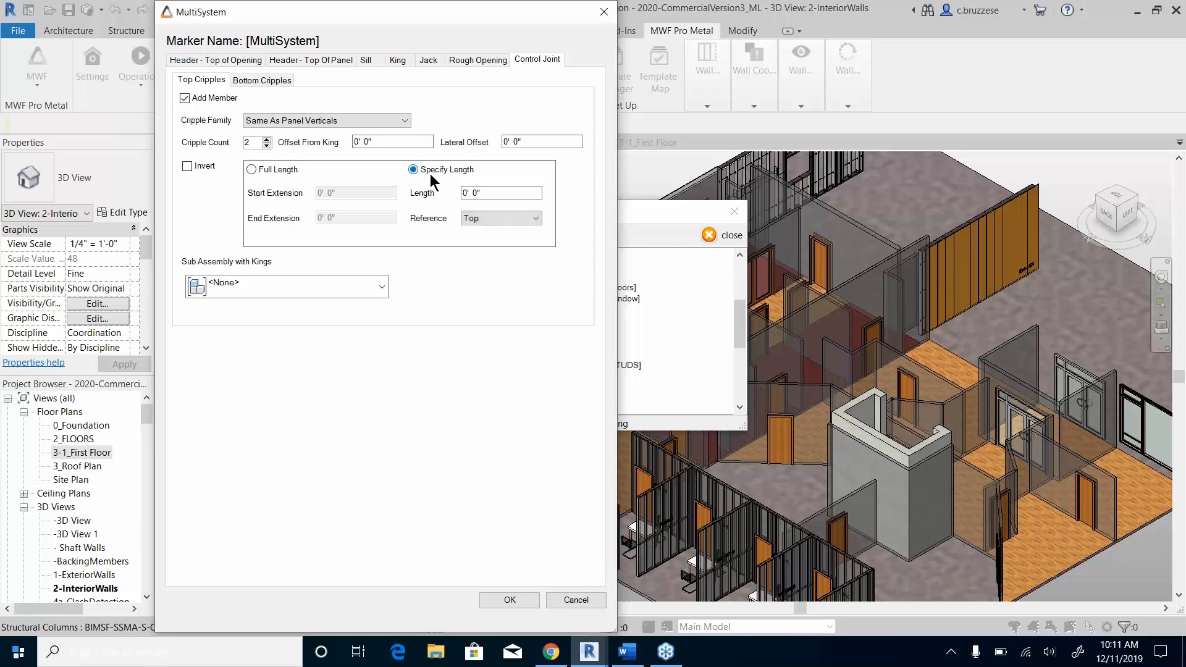
pyautogui.click(494, 217)
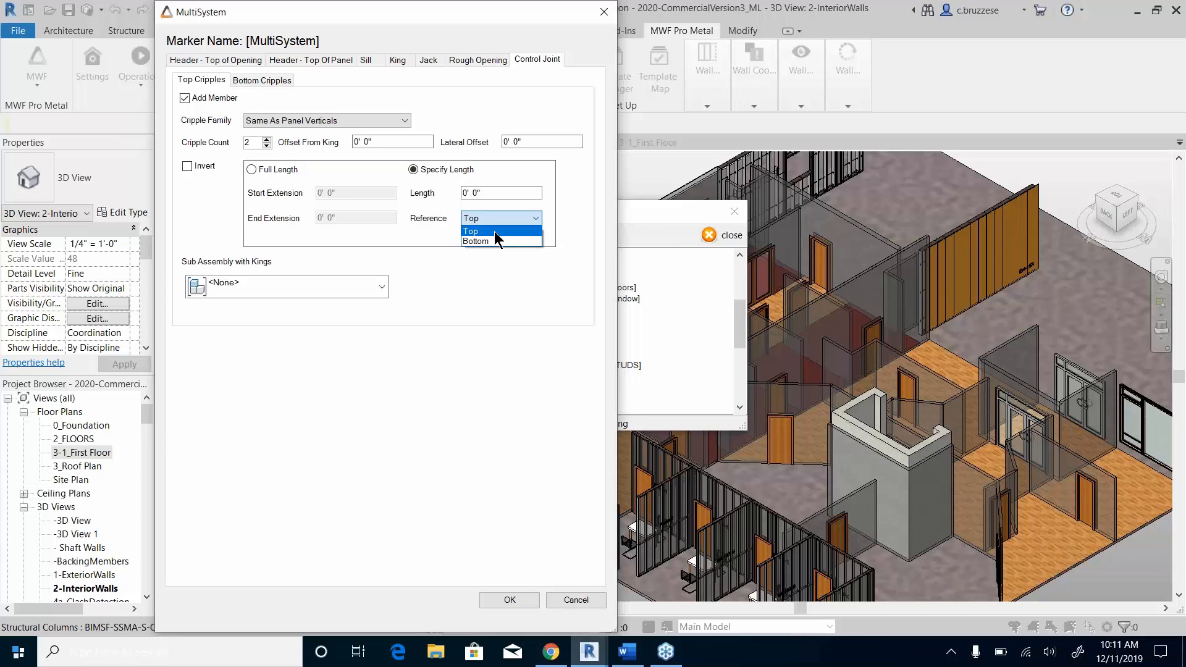
# Step: Return the control joint's top cripples to Full Length, accept the MultiSystem settings and close the marker types list
pyautogui.click(258, 176)
pyautogui.click(271, 170)
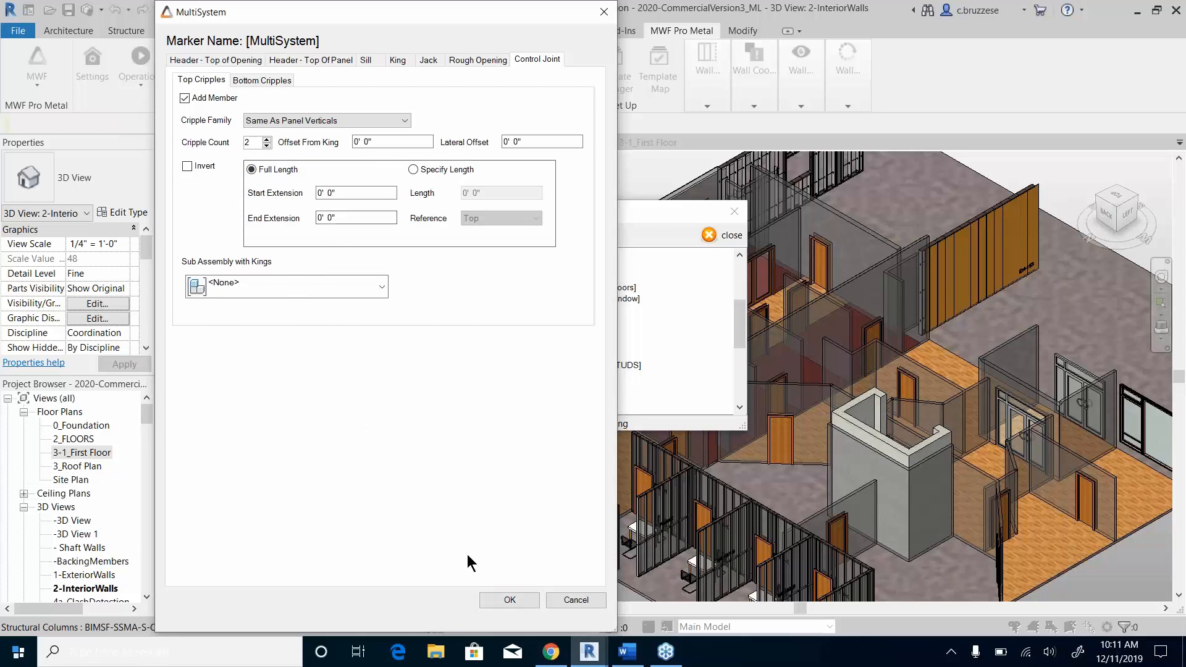
pyautogui.click(523, 603)
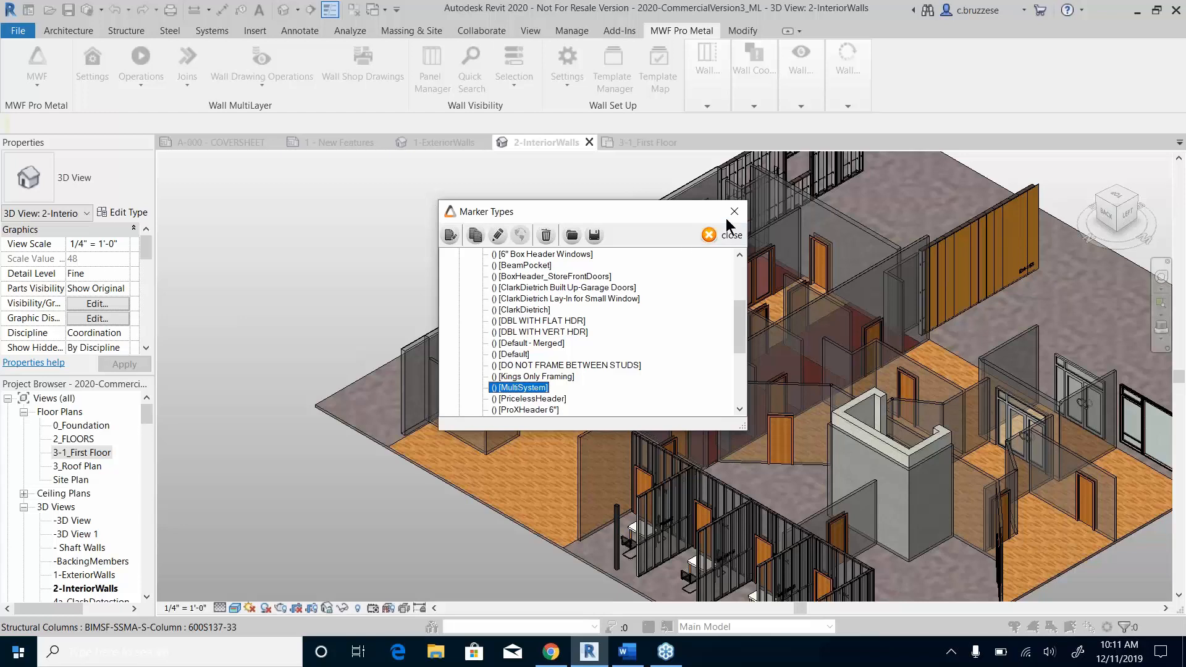
pyautogui.click(722, 234)
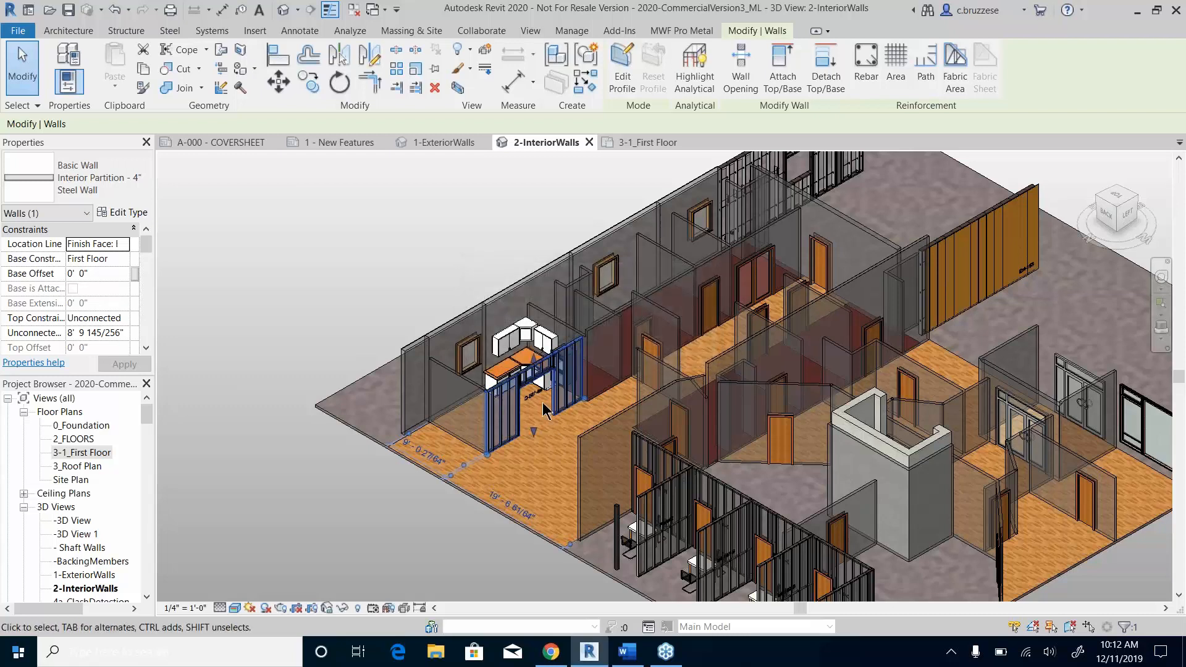
# Step: Inspect the header and end stud framing around the opening in wall panel Int-155-C from both sides
pyautogui.scroll(5, 544, 409)
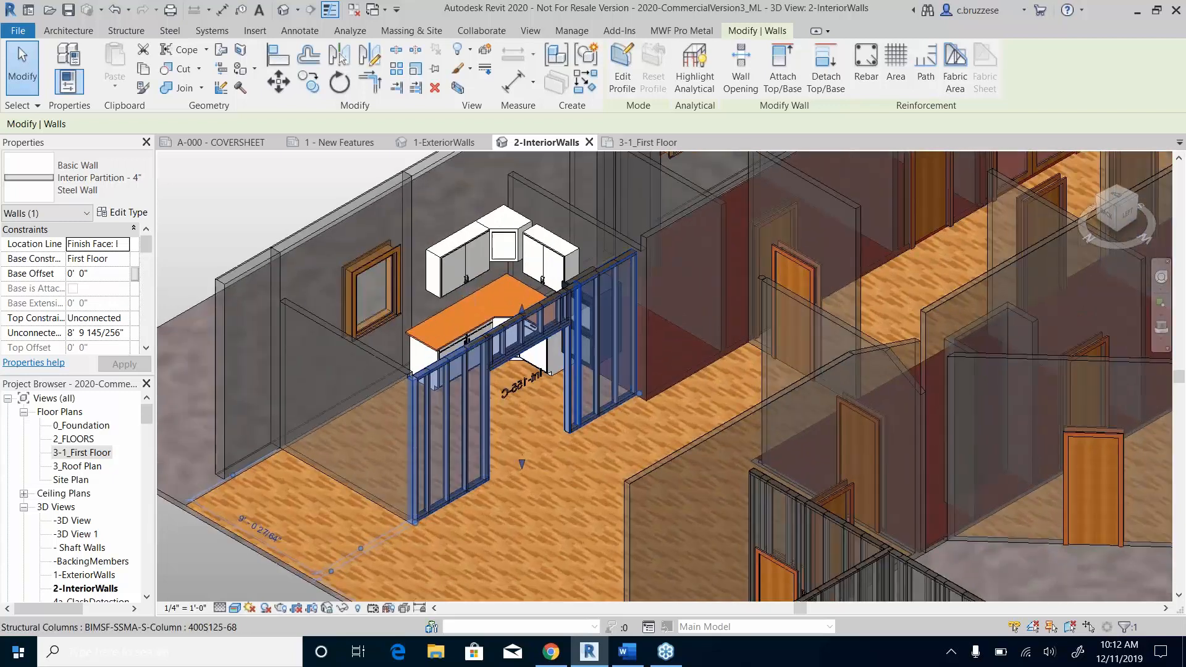
pyautogui.scroll(5, 584, 341)
pyautogui.click(515, 246)
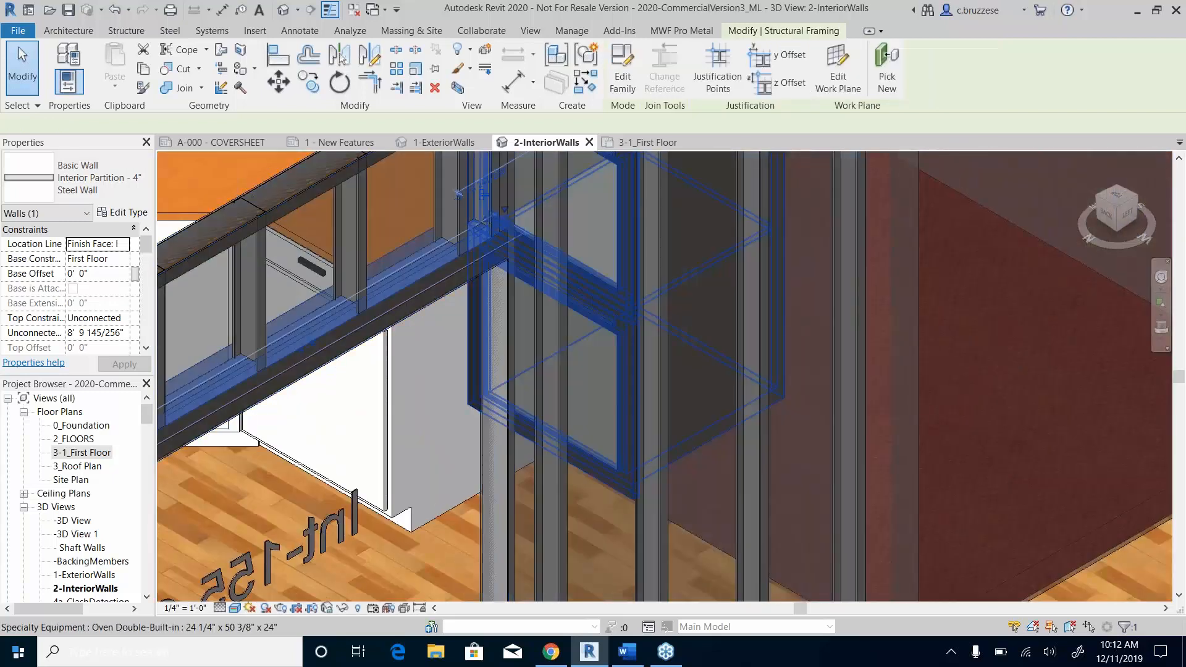
pyautogui.keyDown('shift'); pyautogui.moveTo(704, 315); pyautogui.dragTo(612, 307, button='middle'); pyautogui.keyUp('shift')
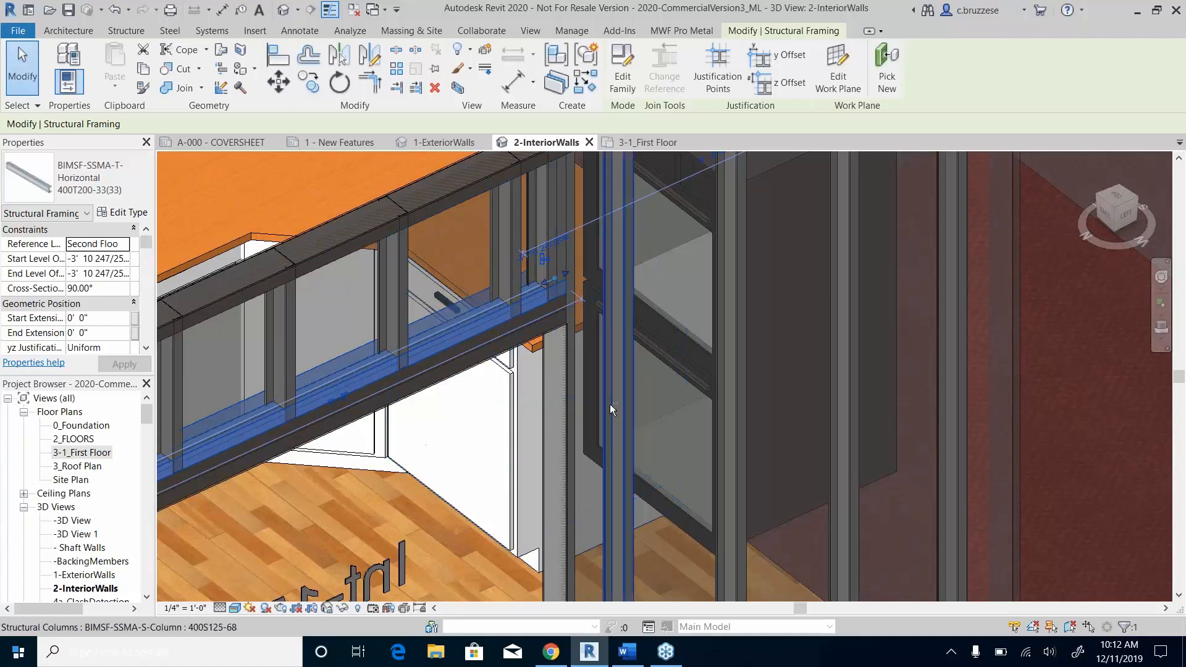
pyautogui.keyDown('shift'); pyautogui.moveTo(610, 405); pyautogui.dragTo(465, 469, button='middle'); pyautogui.keyUp('shift')
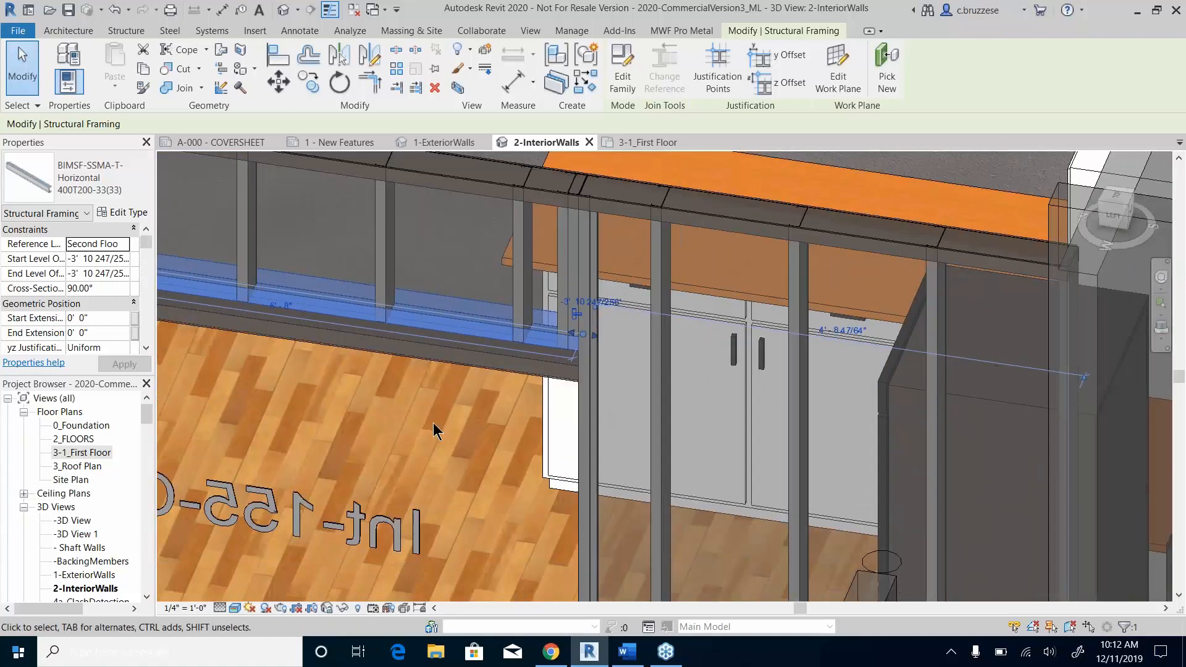
pyautogui.press('Escape')
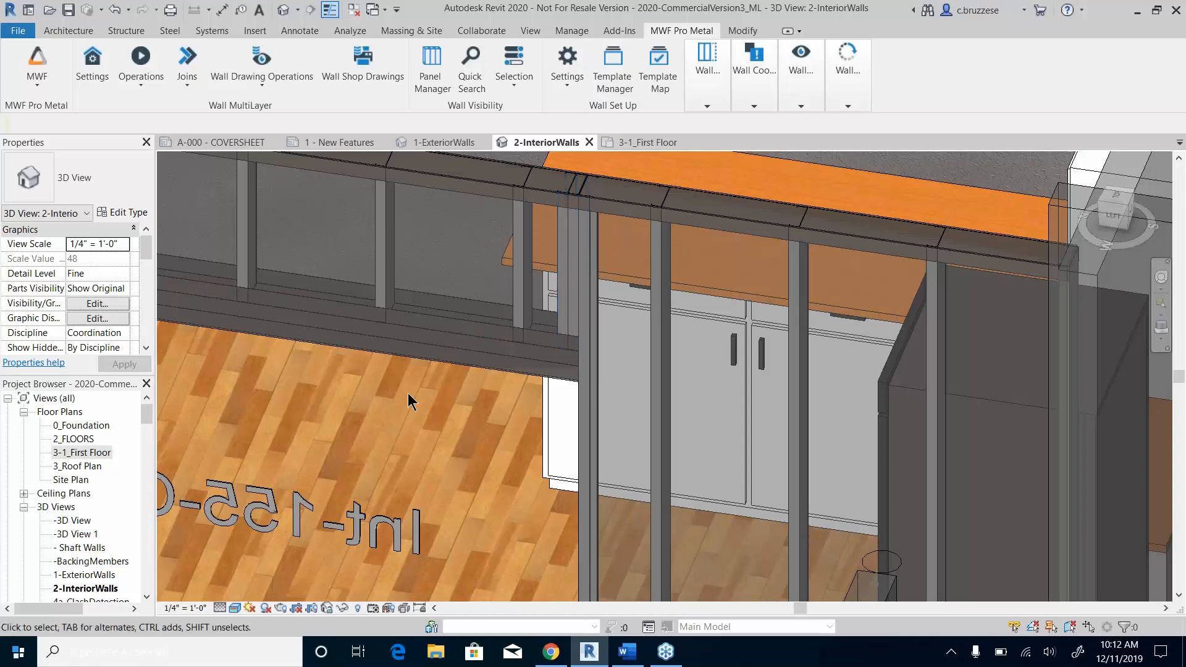
pyautogui.keyDown('shift'); pyautogui.moveTo(410, 398); pyautogui.dragTo(781, 431, button='middle'); pyautogui.keyUp('shift')
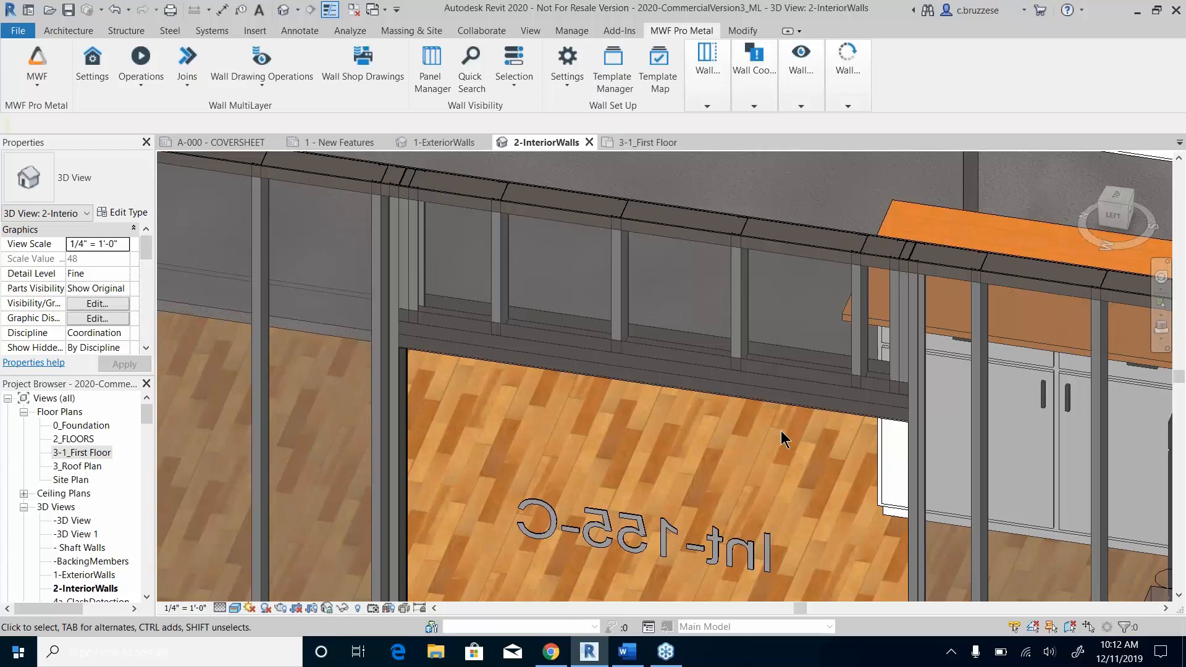
pyautogui.scroll(-3, 783, 430)
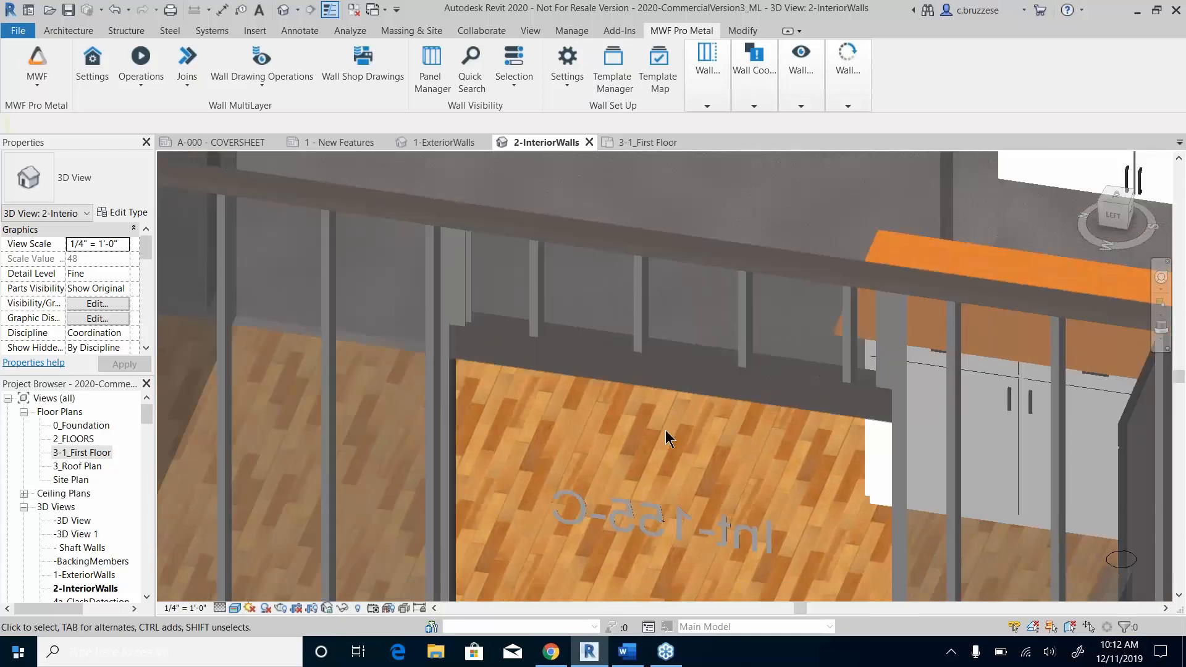
pyautogui.keyDown('shift'); pyautogui.moveTo(665, 430); pyautogui.dragTo(617, 402, button='middle'); pyautogui.keyUp('shift')
pyautogui.click(360, 506)
pyautogui.press('Escape')
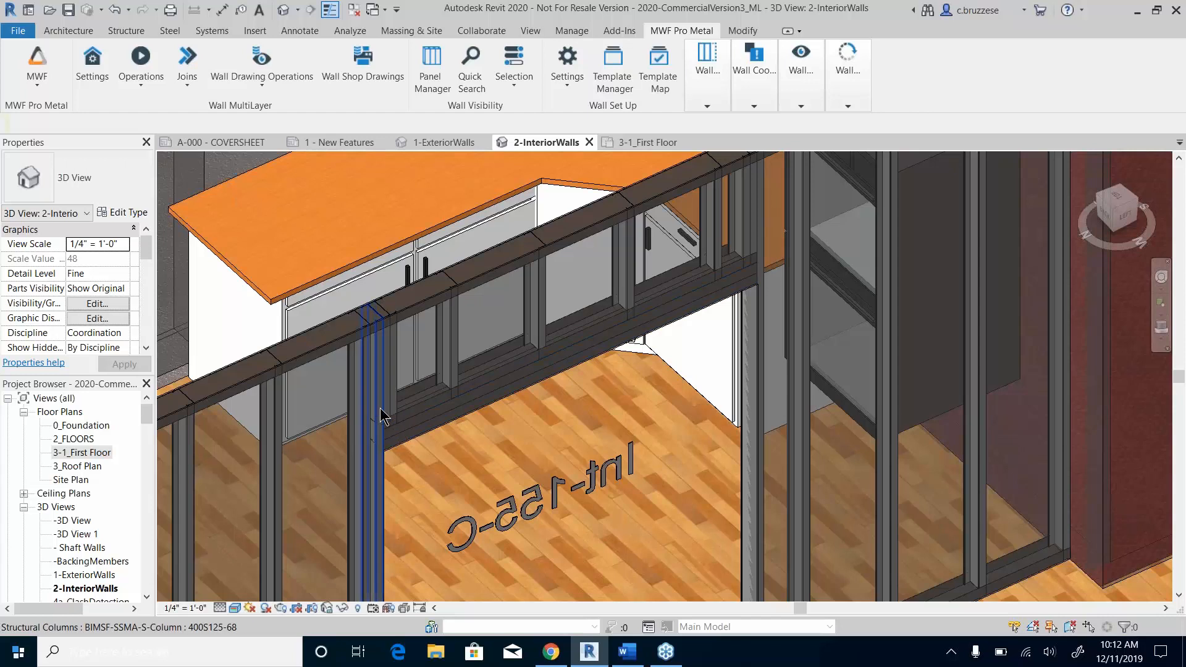
# Step: Temporarily hide the full-height stud beside the header at one end of the Int-155-C opening
pyautogui.click(382, 416)
pyautogui.press('h')
pyautogui.press('h')
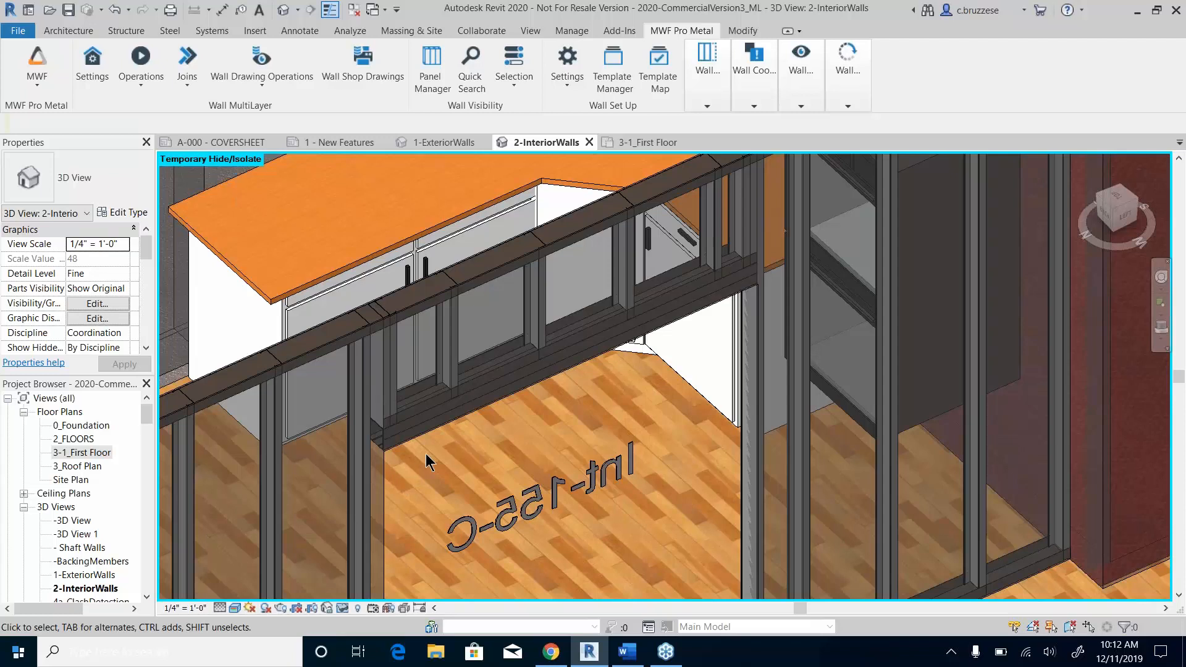
pyautogui.keyDown('shift'); pyautogui.moveTo(427, 460); pyautogui.dragTo(505, 432, button='middle'); pyautogui.keyUp('shift')
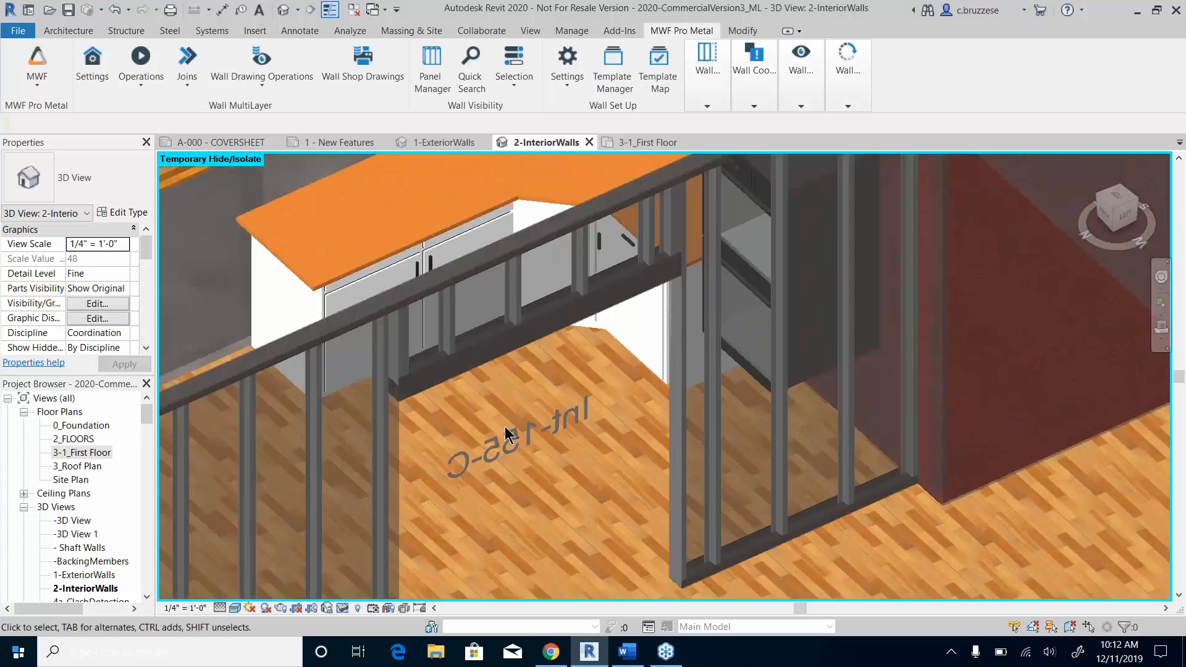
# Step: Check the wall items on the New Features sheet and return to the 2-InteriorWalls 3D view
pyautogui.click(359, 146)
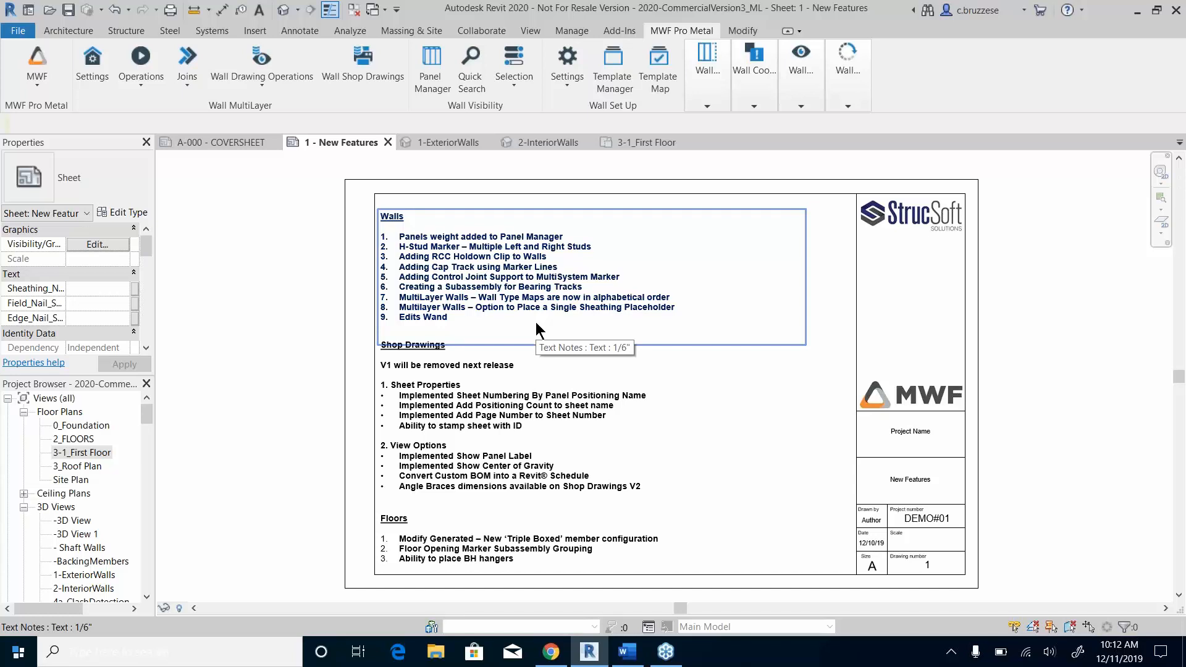
pyautogui.click(468, 149)
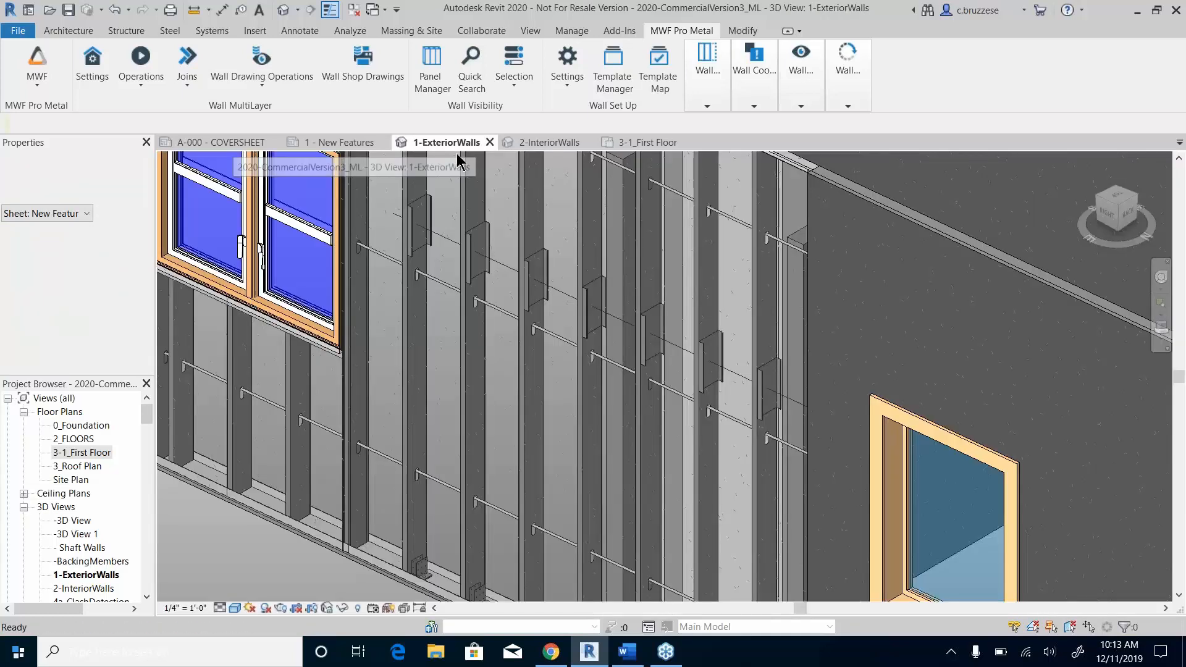
pyautogui.click(543, 148)
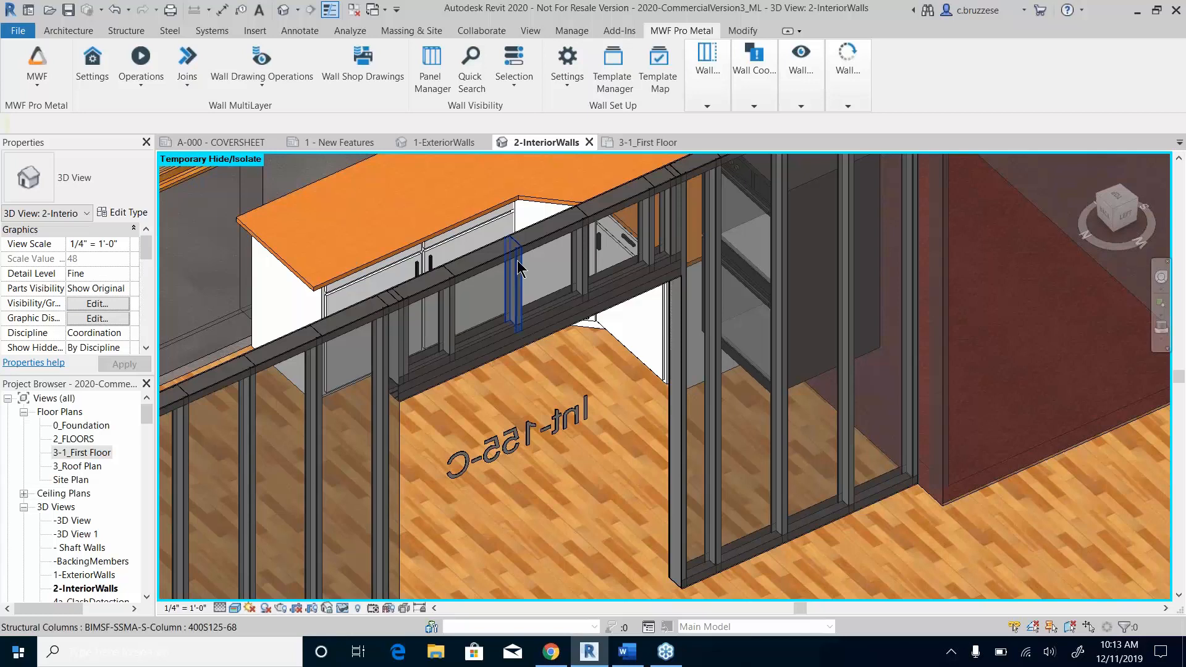
# Step: Choose Bearing Track as the Tracks manufacturer for panel Int-155-C and open its detailed settings
pyautogui.click(518, 268)
pyautogui.press('p')
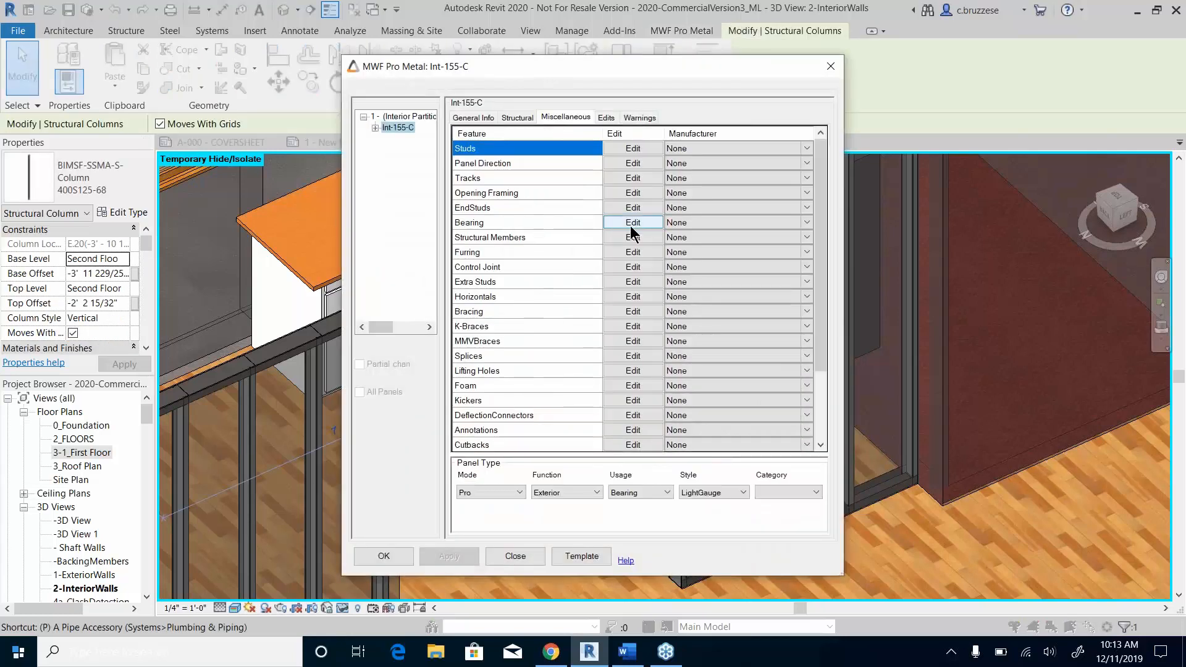
pyautogui.click(806, 179)
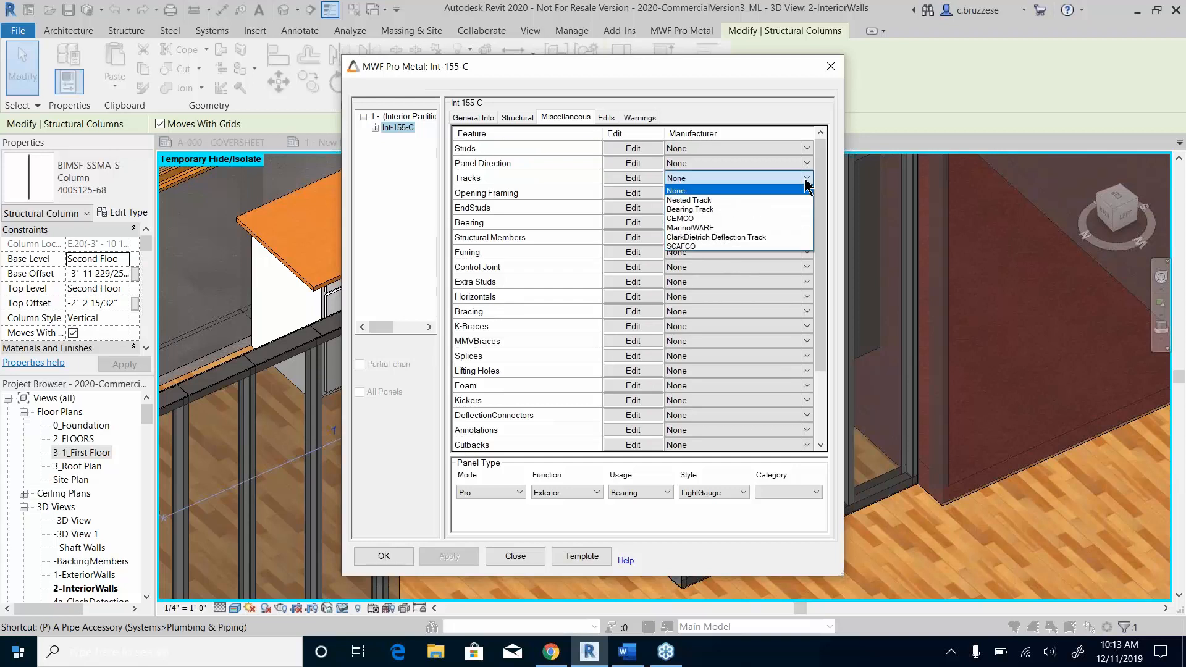
pyautogui.click(740, 210)
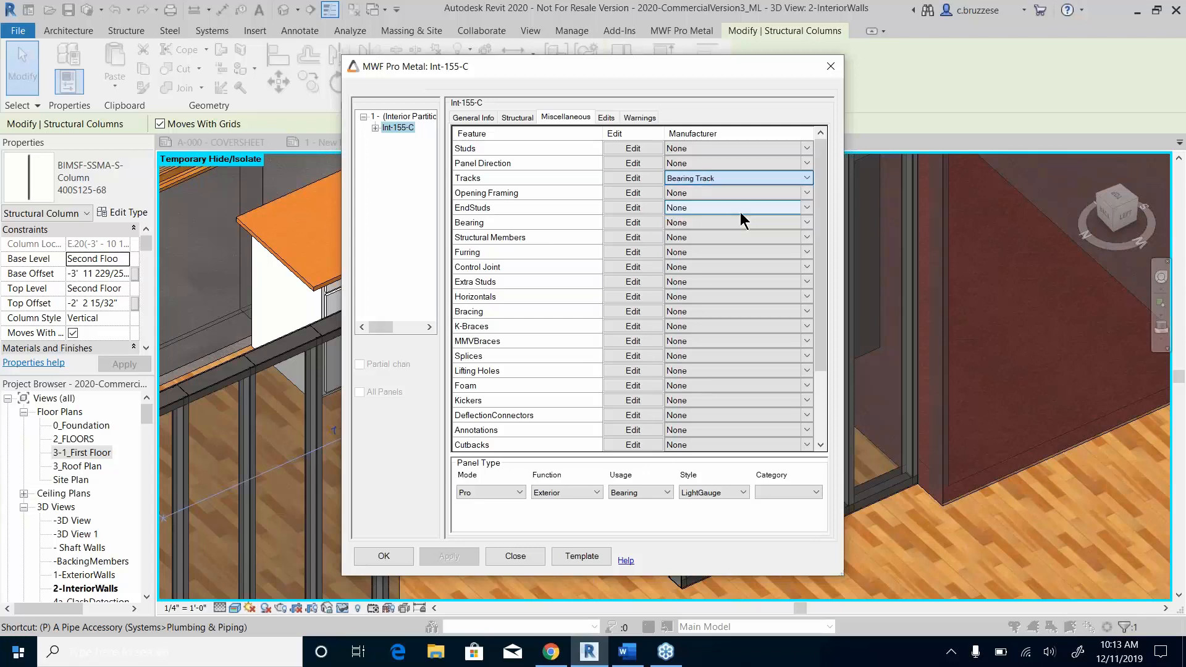
pyautogui.click(645, 179)
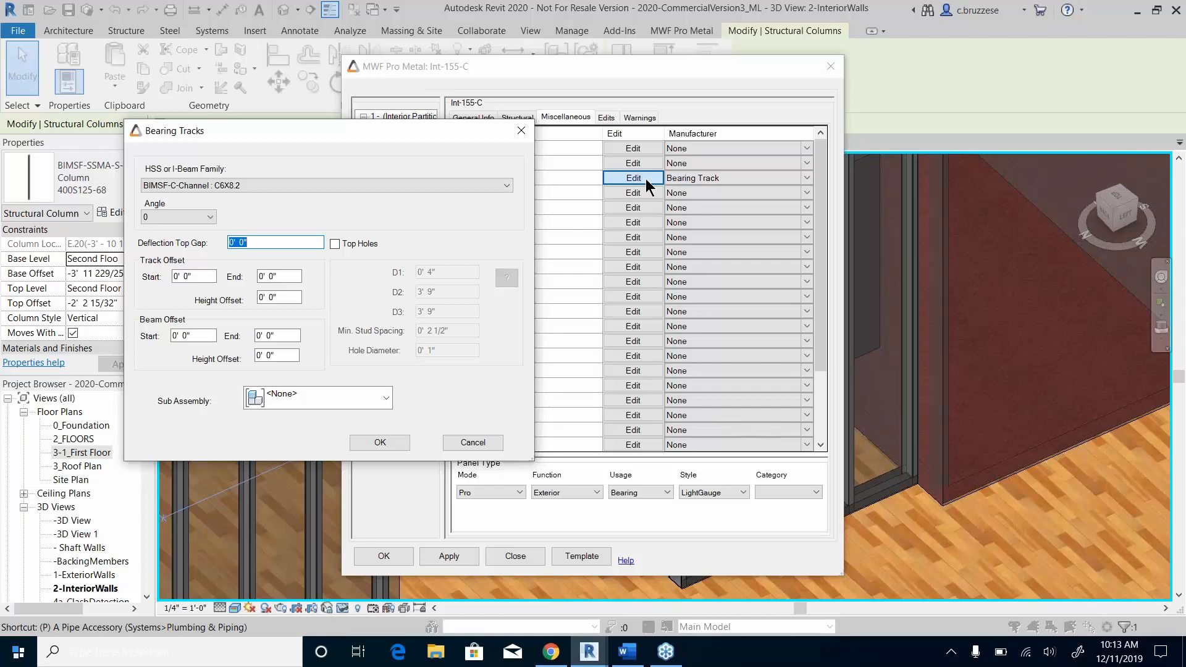
# Step: Examine the bearing track's beam family, Top Holes and Sub Assembly options, and close the panel settings without applying anything
pyautogui.click(496, 185)
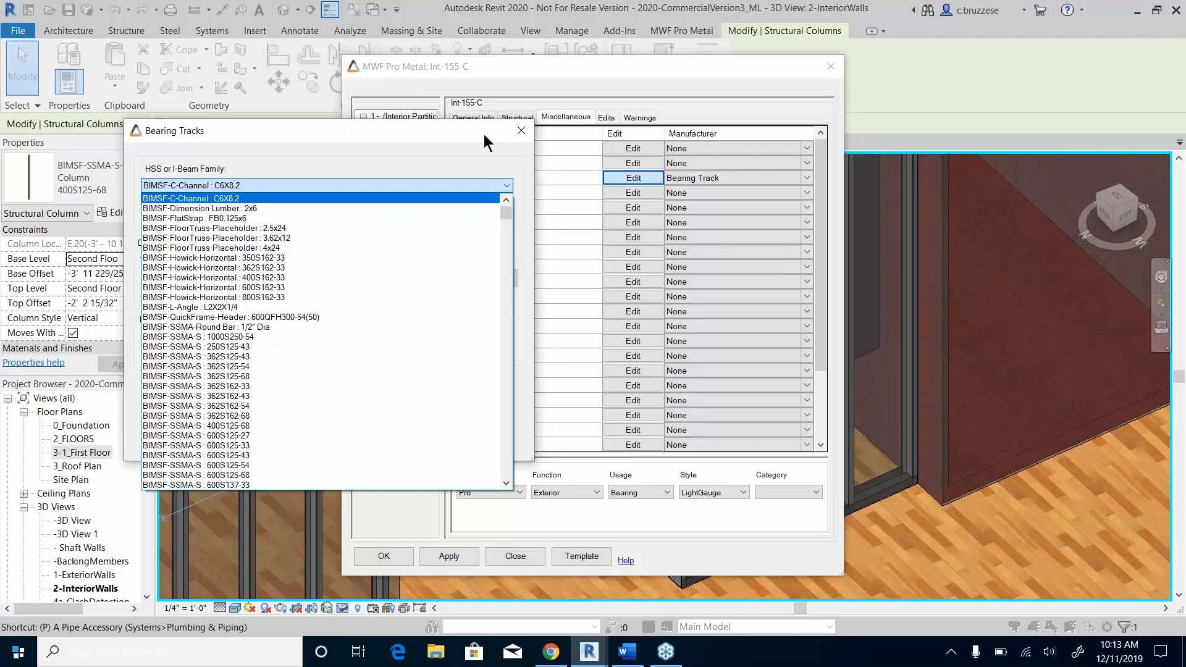
pyautogui.click(476, 151)
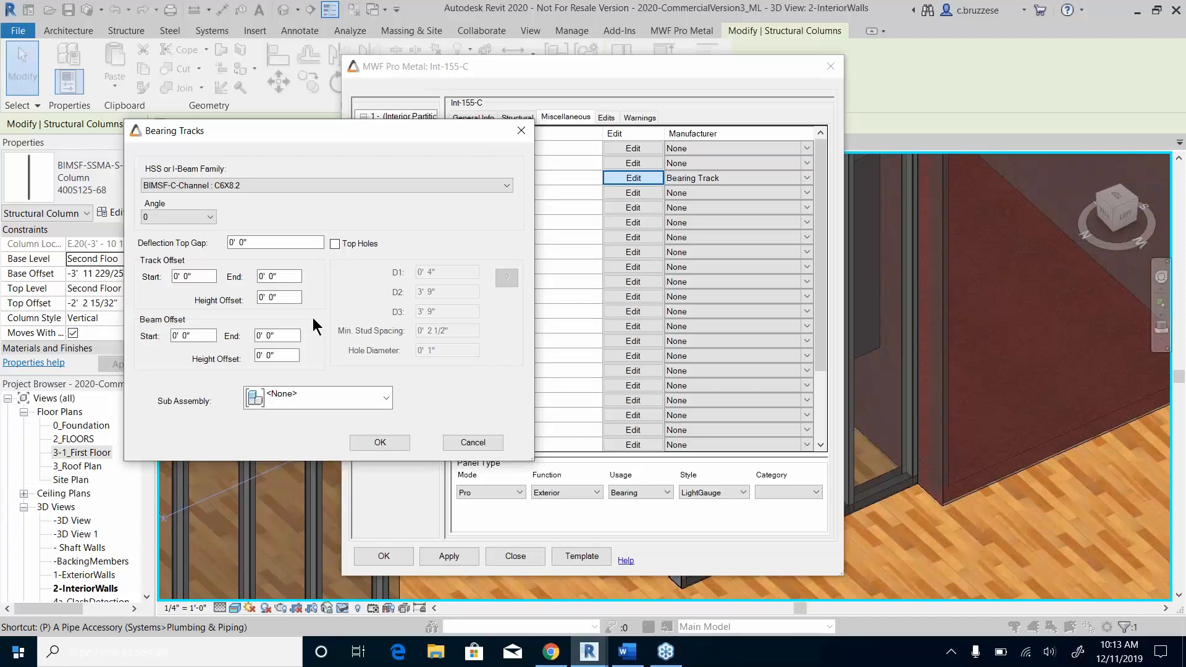
pyautogui.click(350, 247)
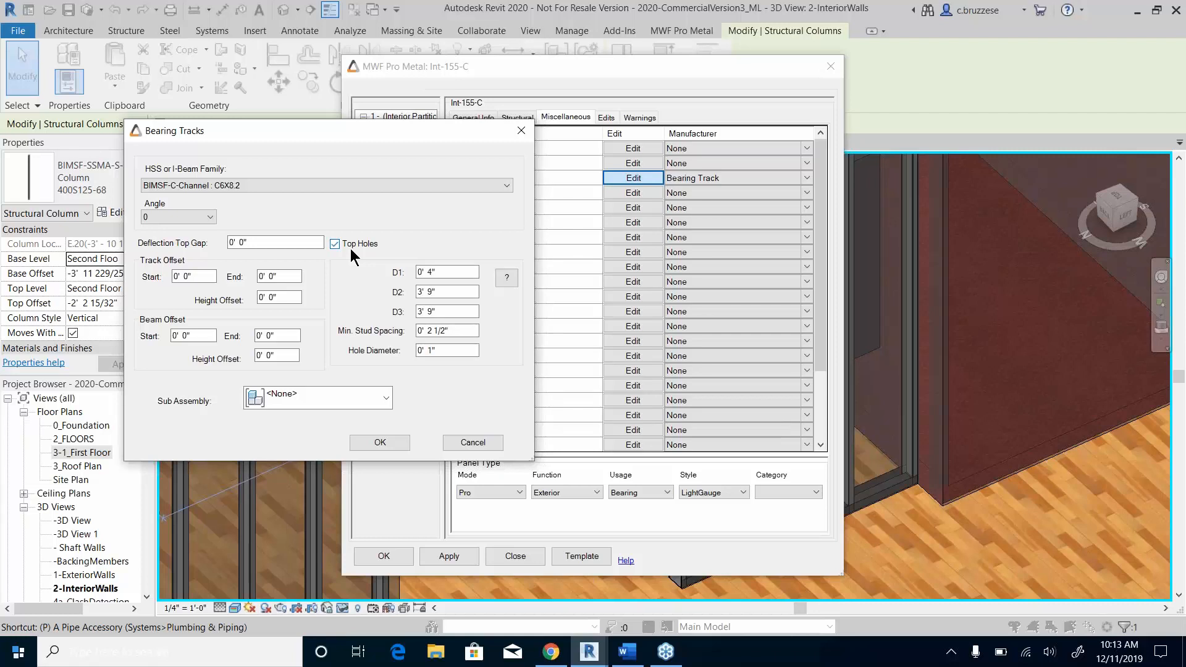
pyautogui.click(350, 248)
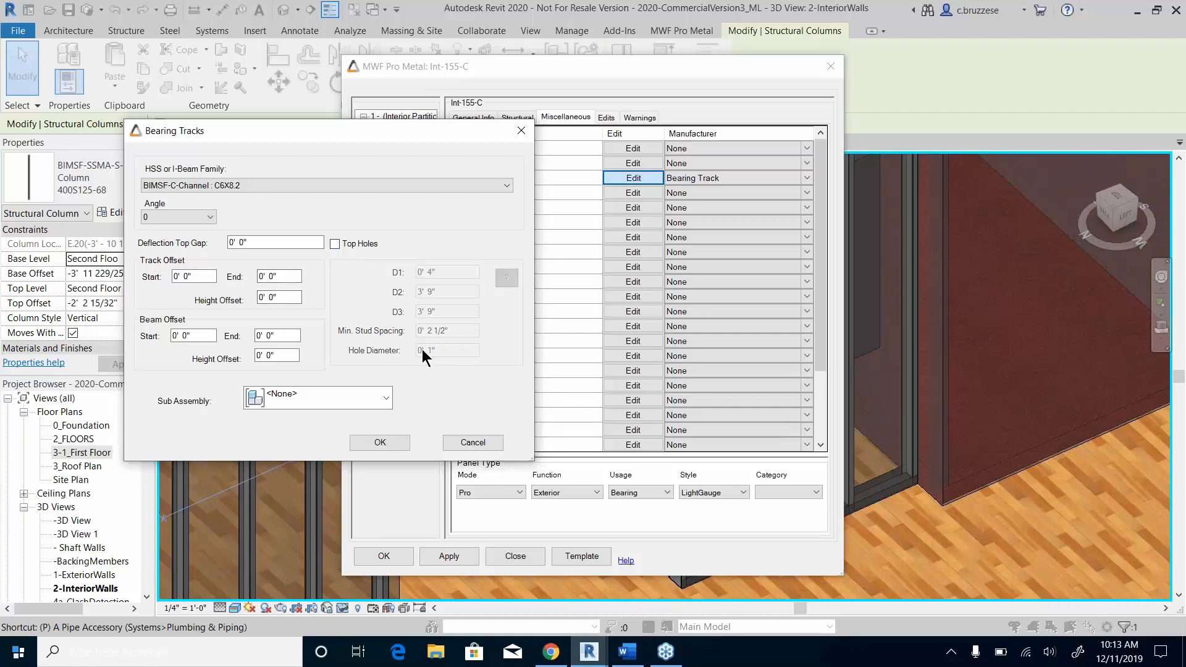
pyautogui.click(388, 397)
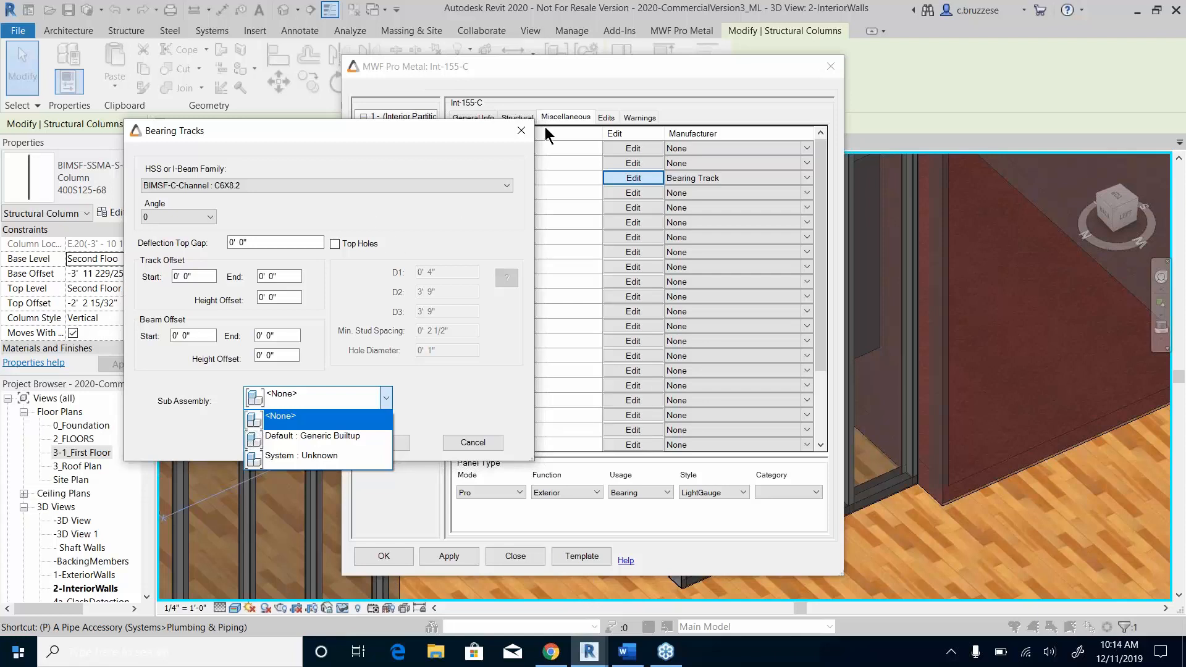
pyautogui.click(514, 121)
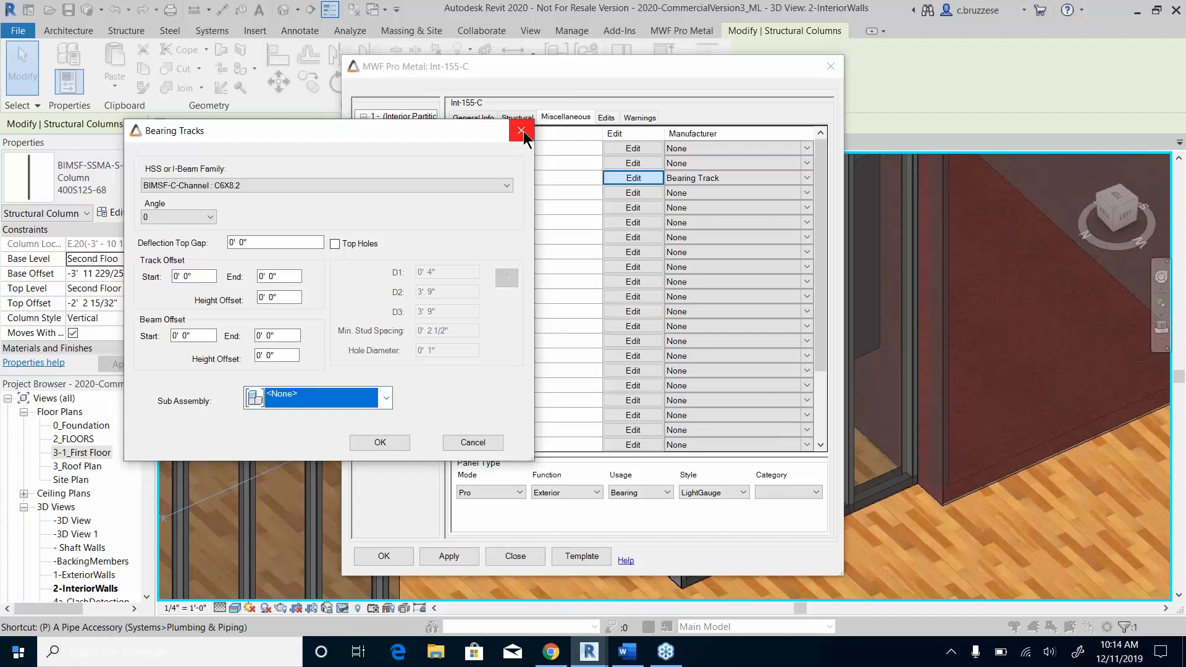
pyautogui.click(521, 131)
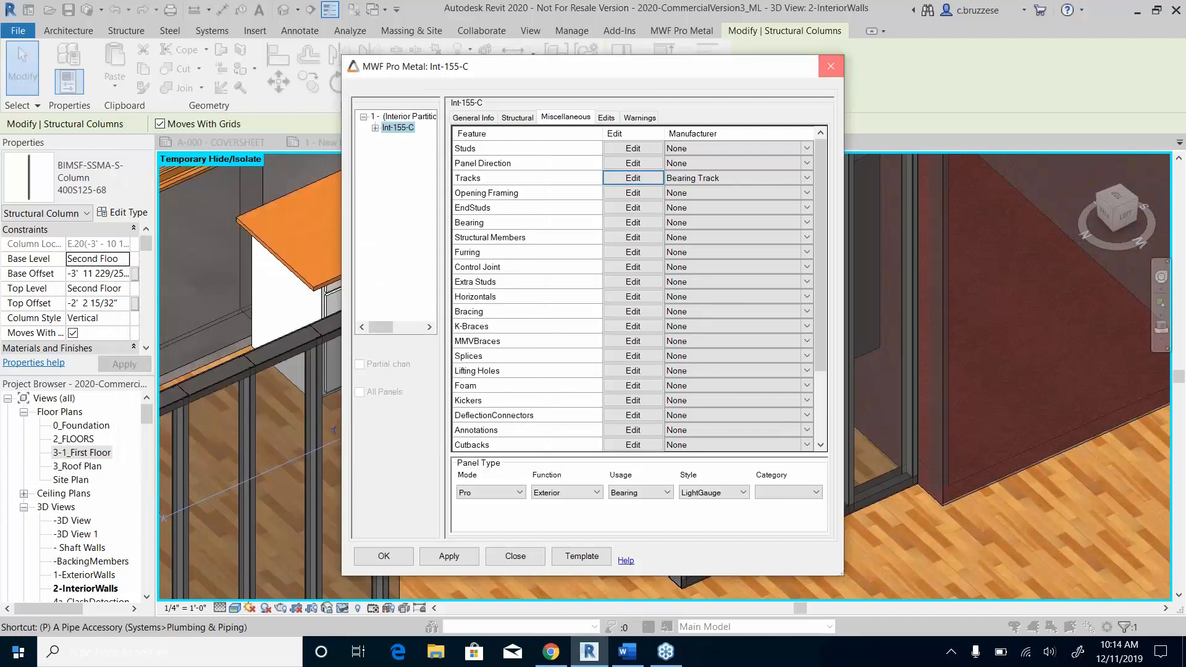
pyautogui.click(831, 67)
pyautogui.click(602, 359)
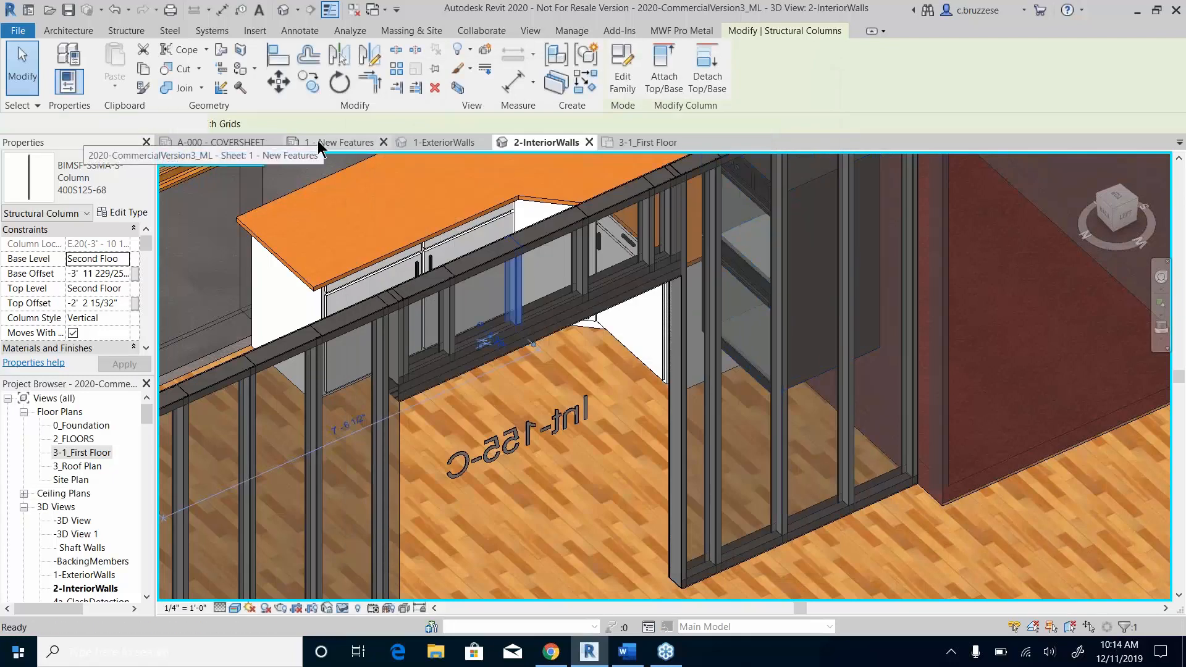
# Step: Consult the New Features sheet, return to 2-InteriorWalls, and review the Current Map choices for wall types in the MWF project settings
pyautogui.click(319, 144)
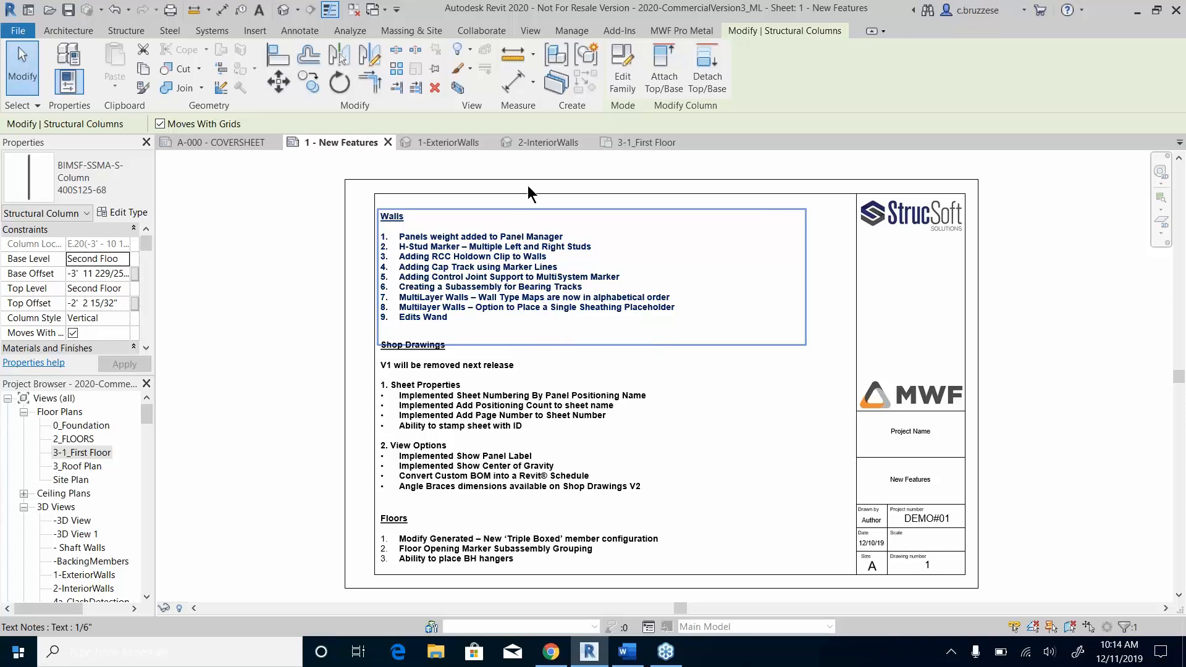
pyautogui.click(536, 143)
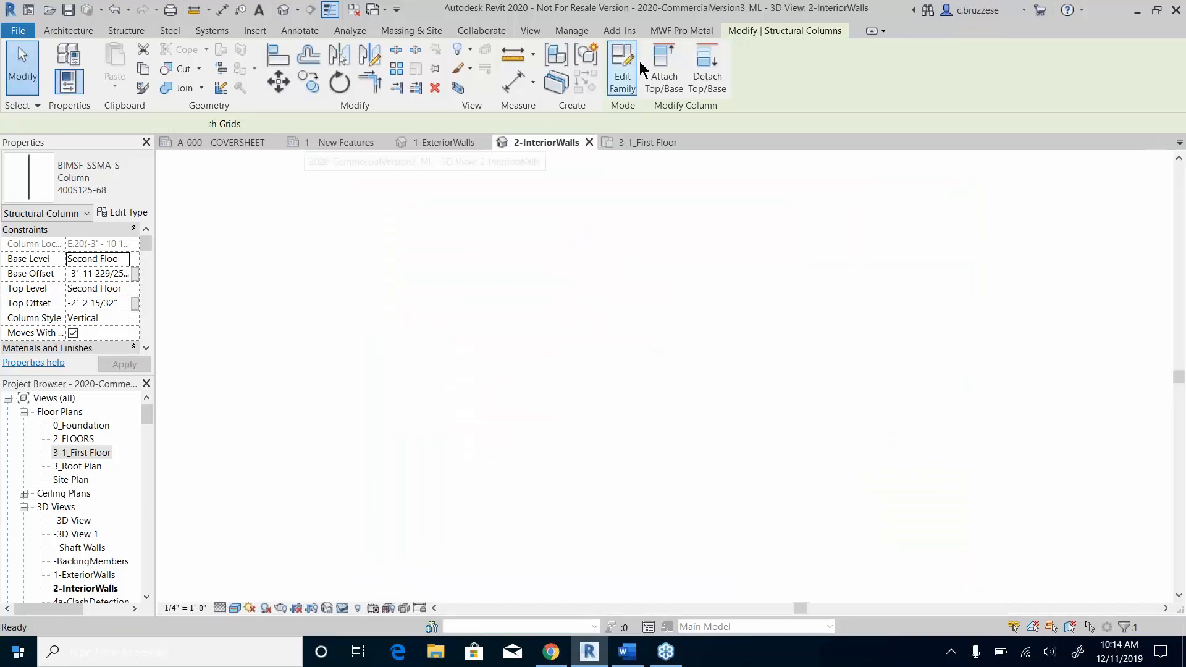
pyautogui.click(677, 31)
pyautogui.click(91, 83)
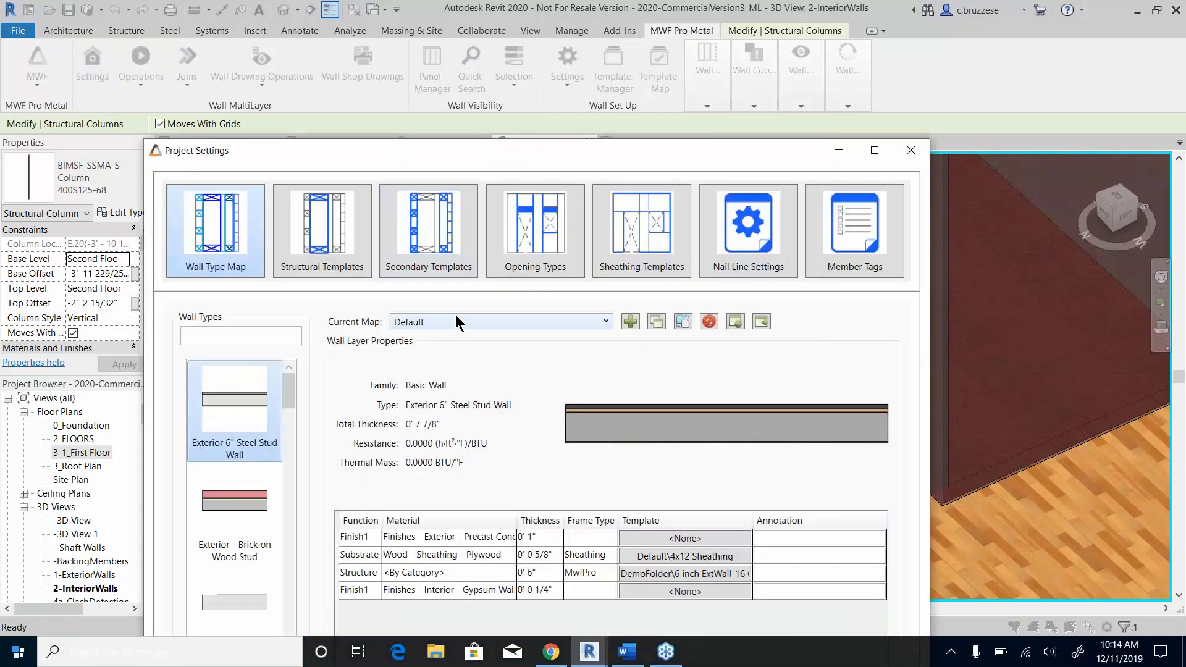
pyautogui.click(455, 320)
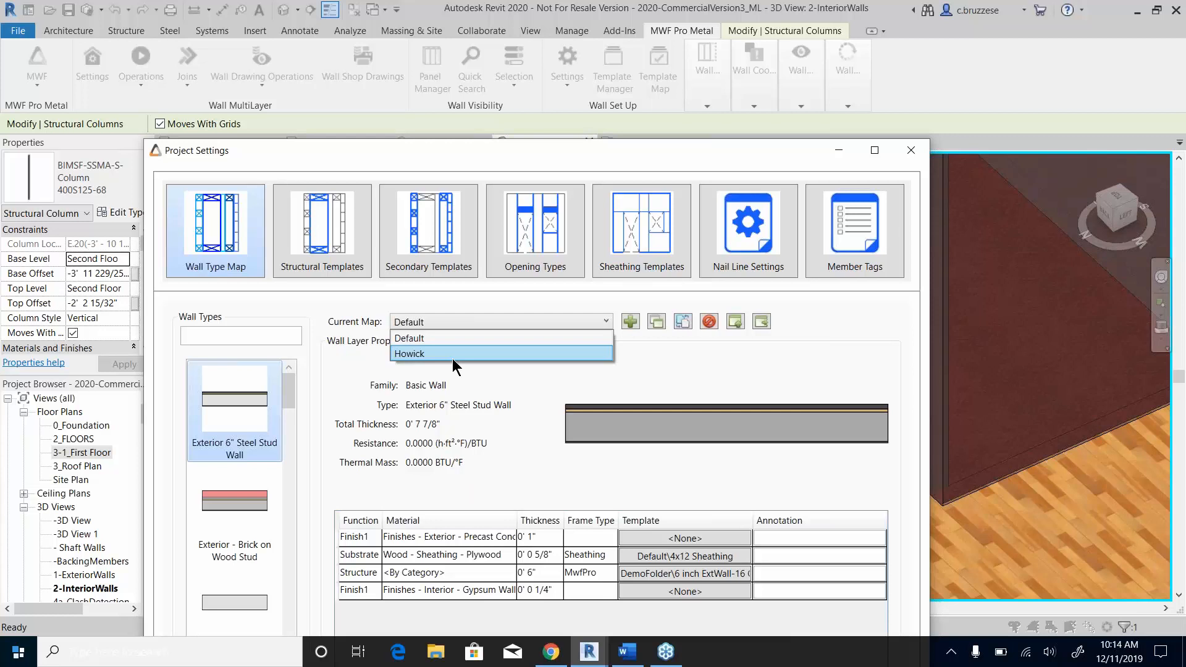
pyautogui.click(587, 148)
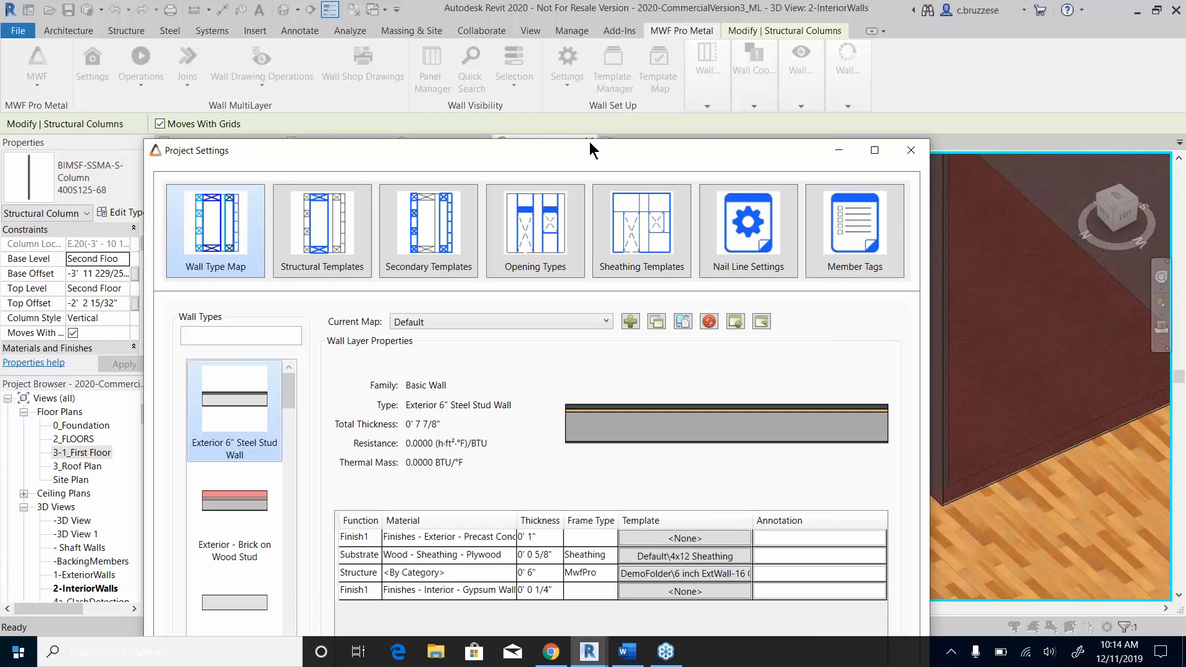
pyautogui.moveTo(589, 143); pyautogui.dragTo(585, 22)
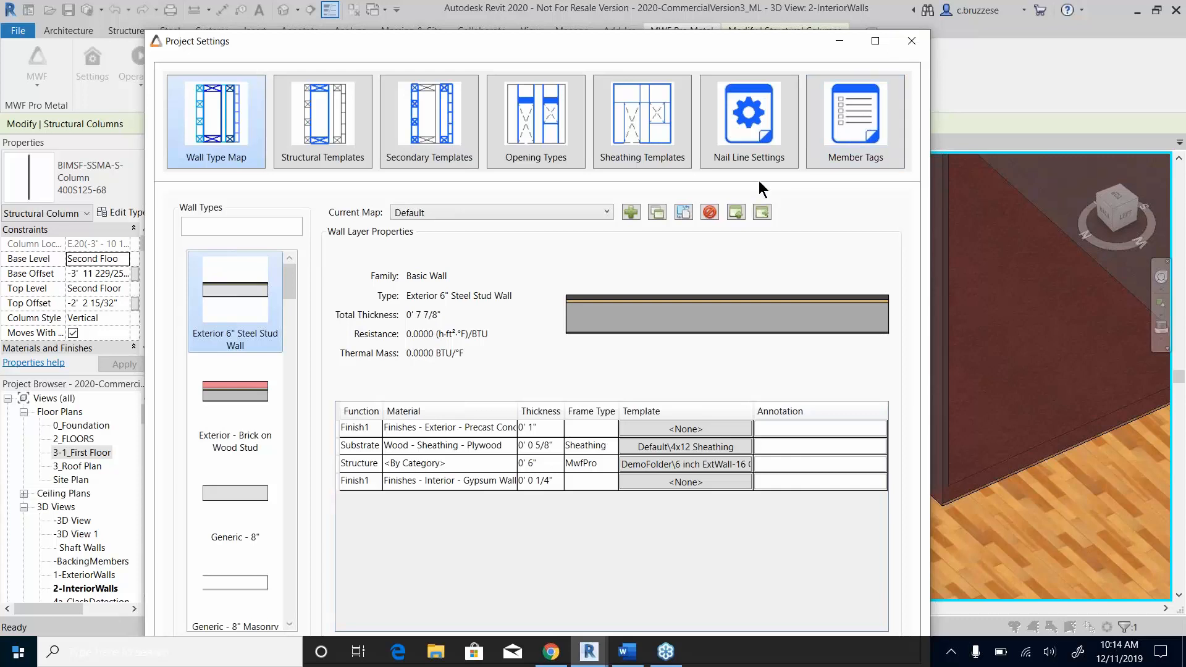
# Step: Open the 4x12 Sheathing template for modification and examine its sheathing family choices, keeping SheathingPanel : 4' x 12'
pyautogui.click(671, 147)
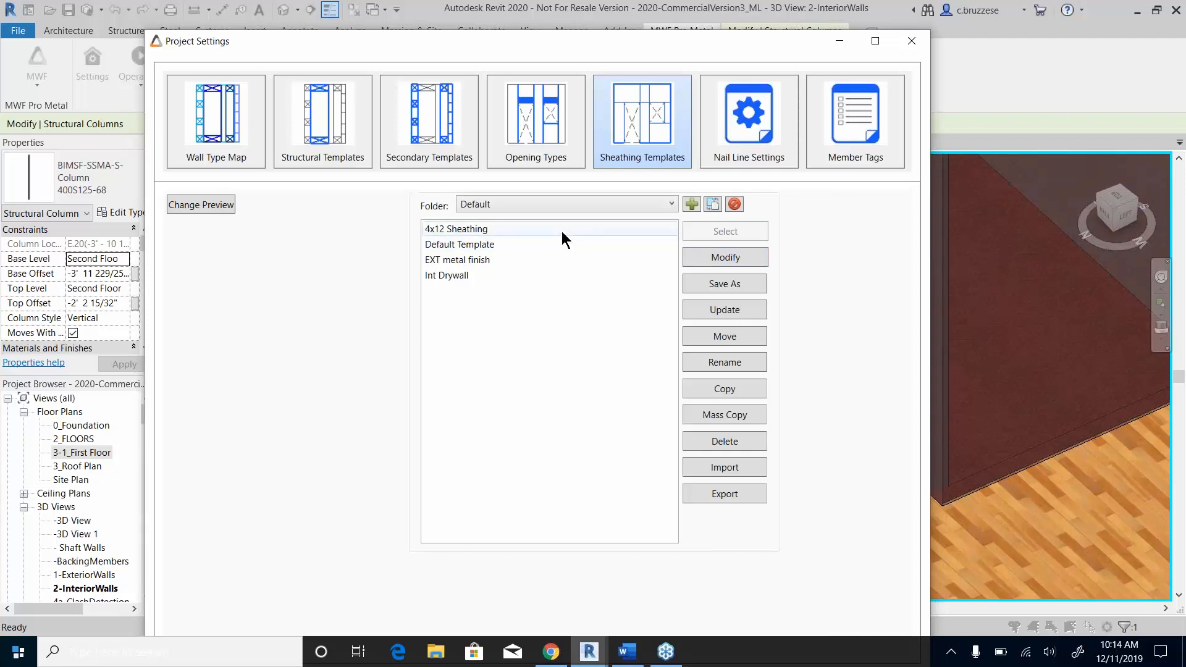
pyautogui.click(562, 231)
pyautogui.click(726, 254)
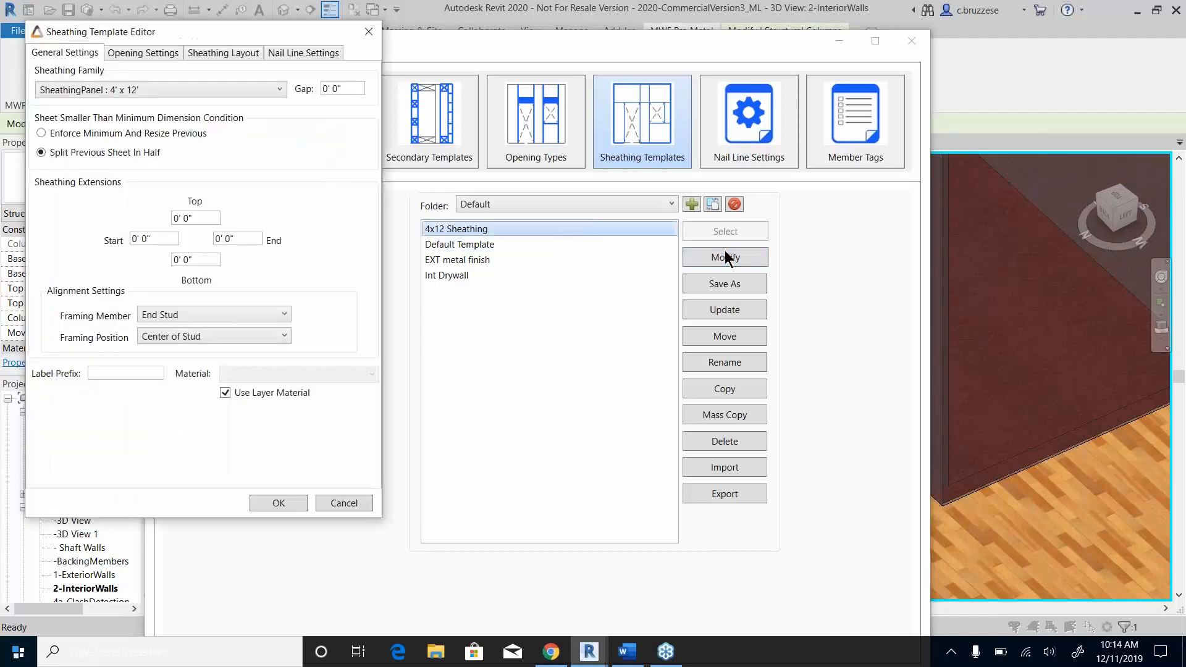
pyautogui.click(113, 94)
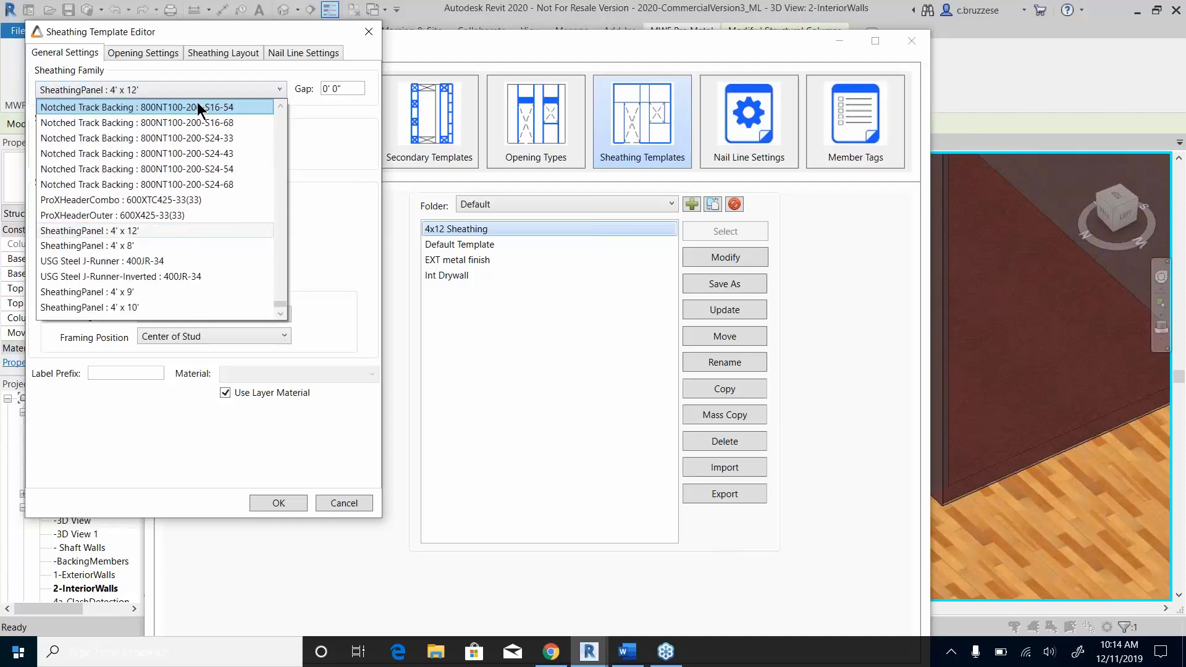
pyautogui.click(343, 157)
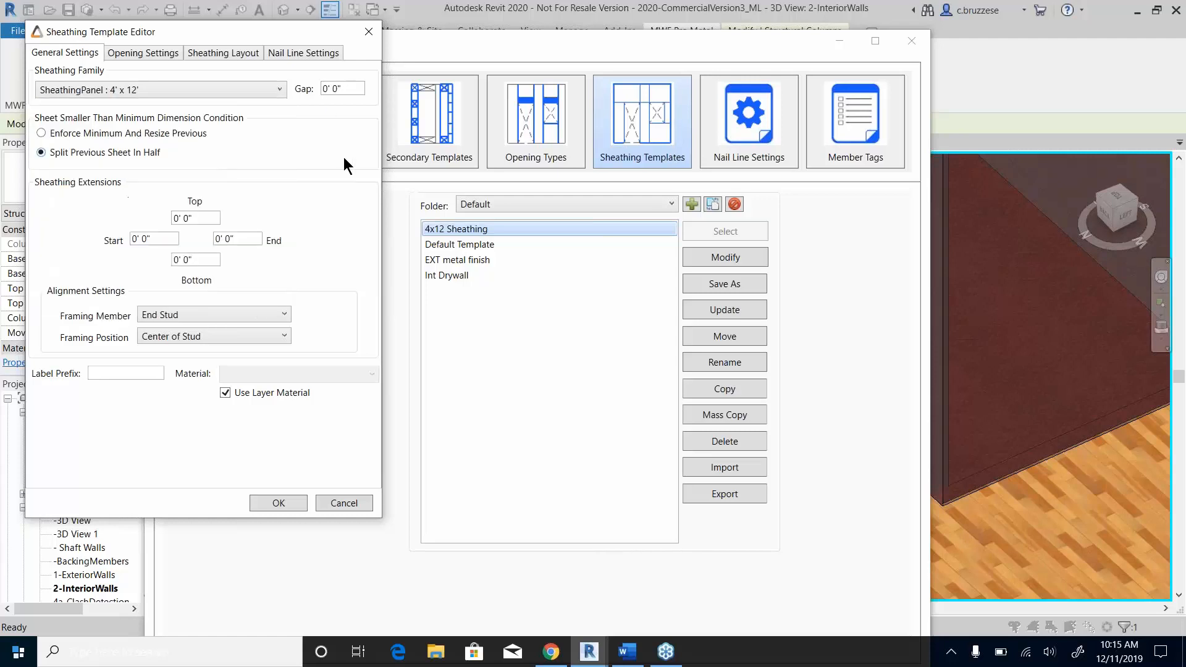
# Step: Review the Basic Tiled and Placeholder sheathing layouts of the 4x12 Sheathing template, and close the template editor and project settings without saving
pyautogui.click(217, 53)
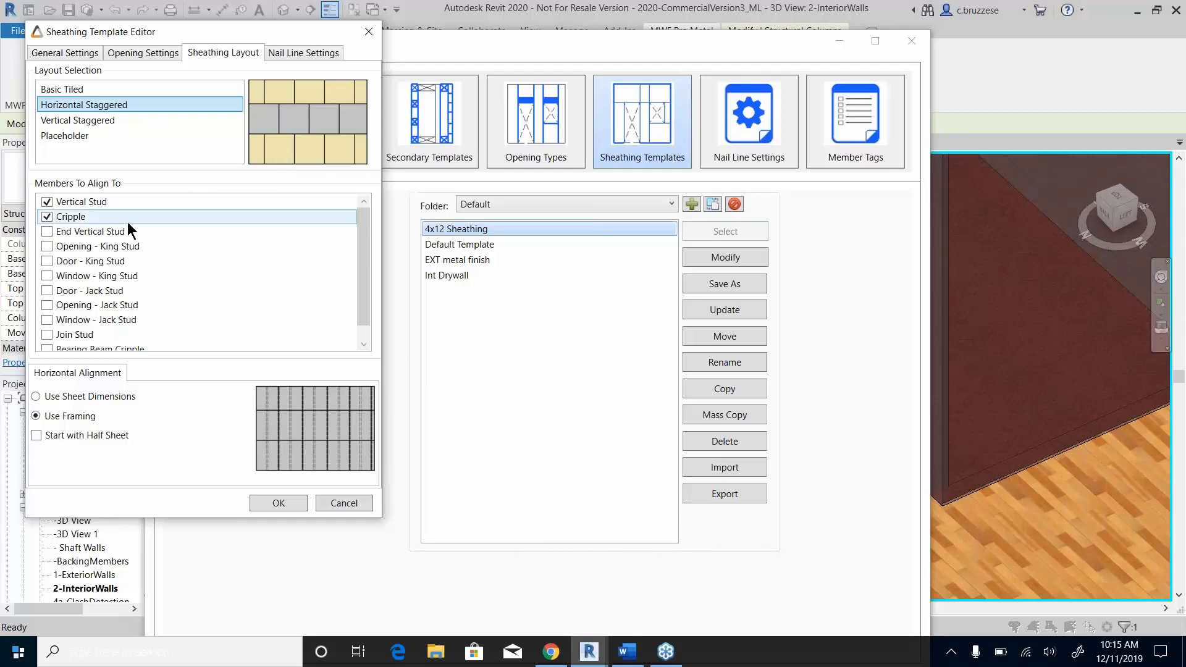
pyautogui.click(83, 90)
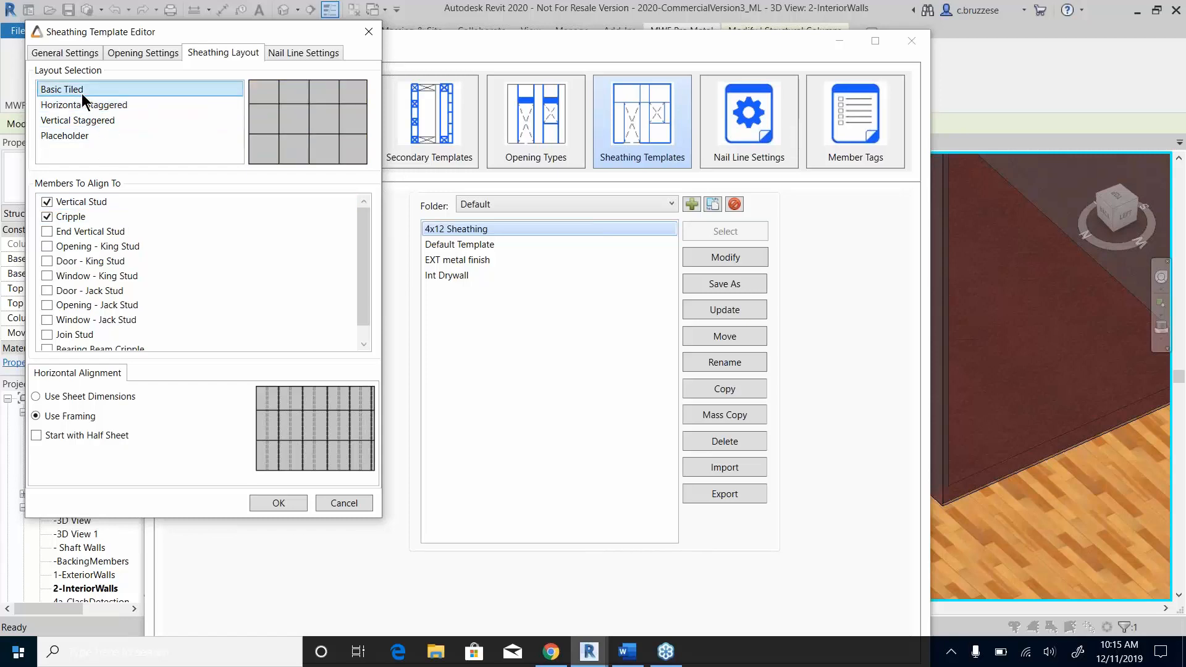
pyautogui.click(102, 142)
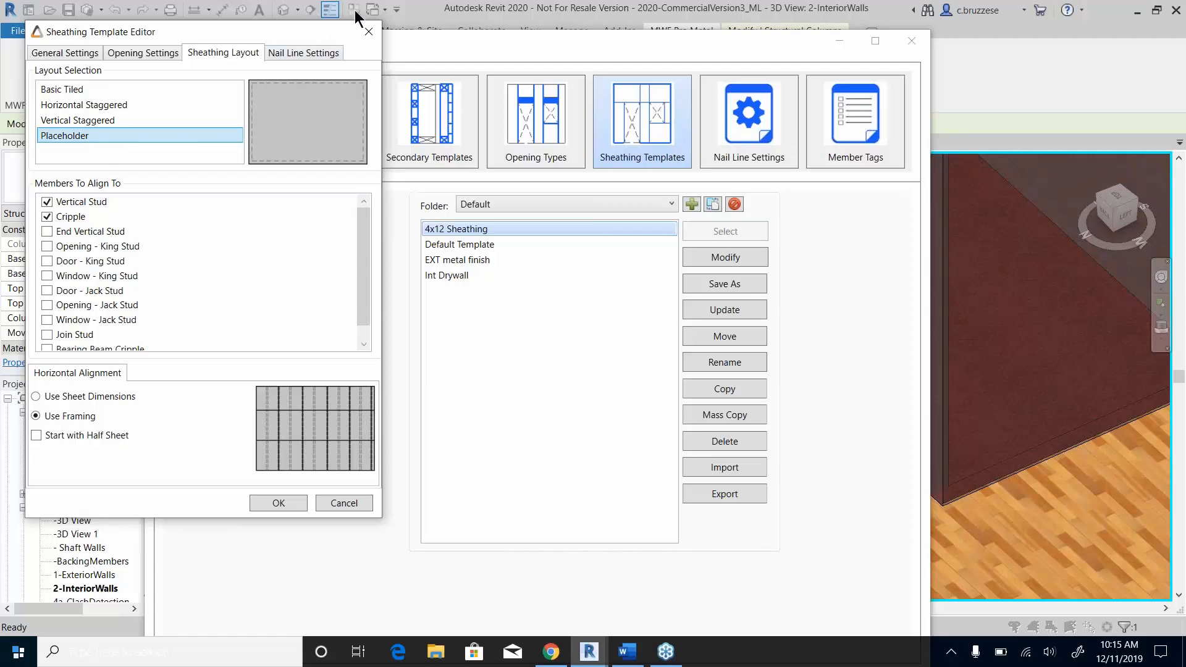
pyautogui.click(369, 31)
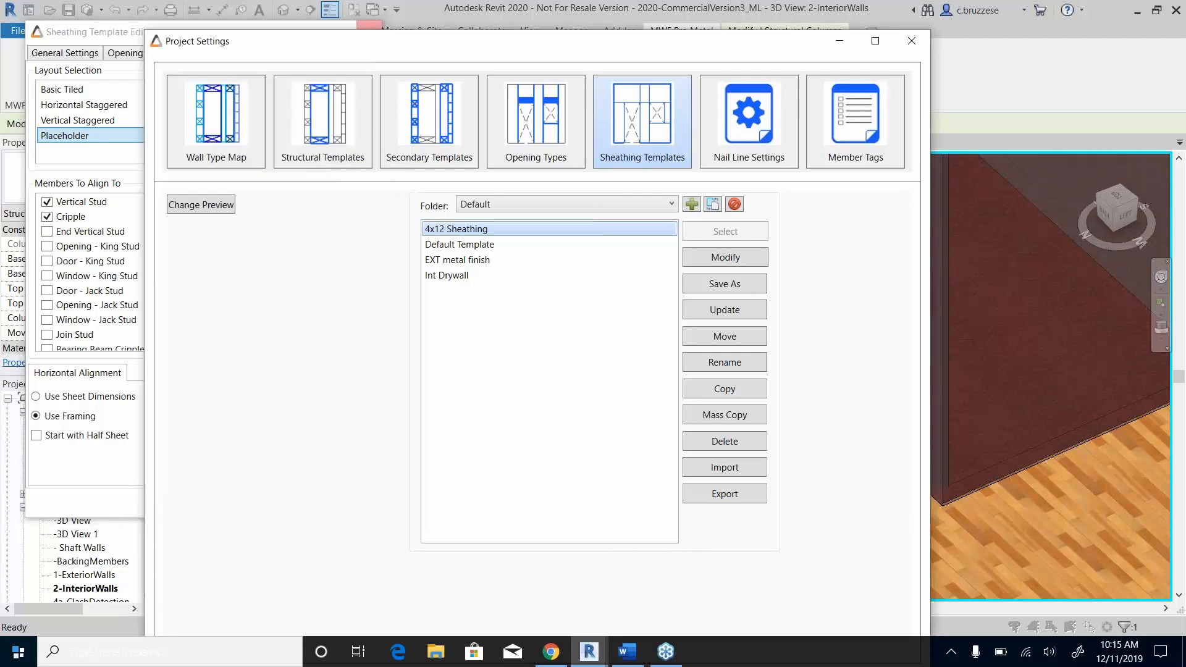
pyautogui.click(911, 43)
# Step: Generate the MWF framing and sheathing for the short unframed Exterior 6" Steel Stud Wall segment beside the interior walls
pyautogui.scroll(-1, 550, 321)
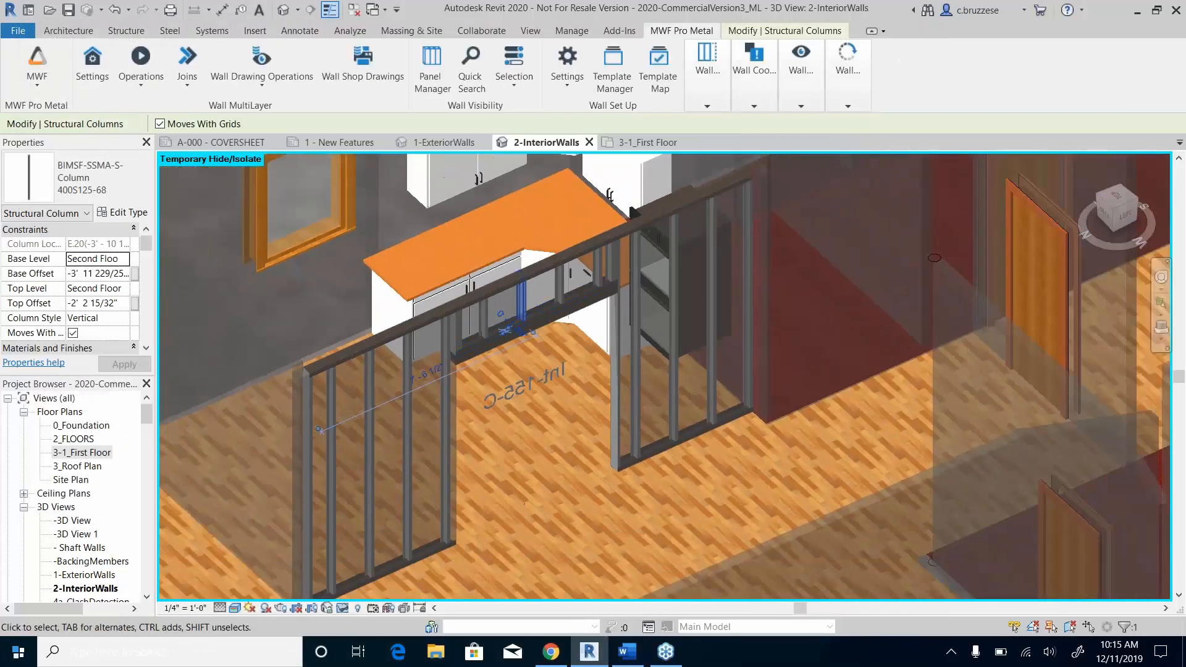
pyautogui.moveTo(550, 321); pyautogui.dragTo(952, 309, button='middle')
pyautogui.click(432, 265)
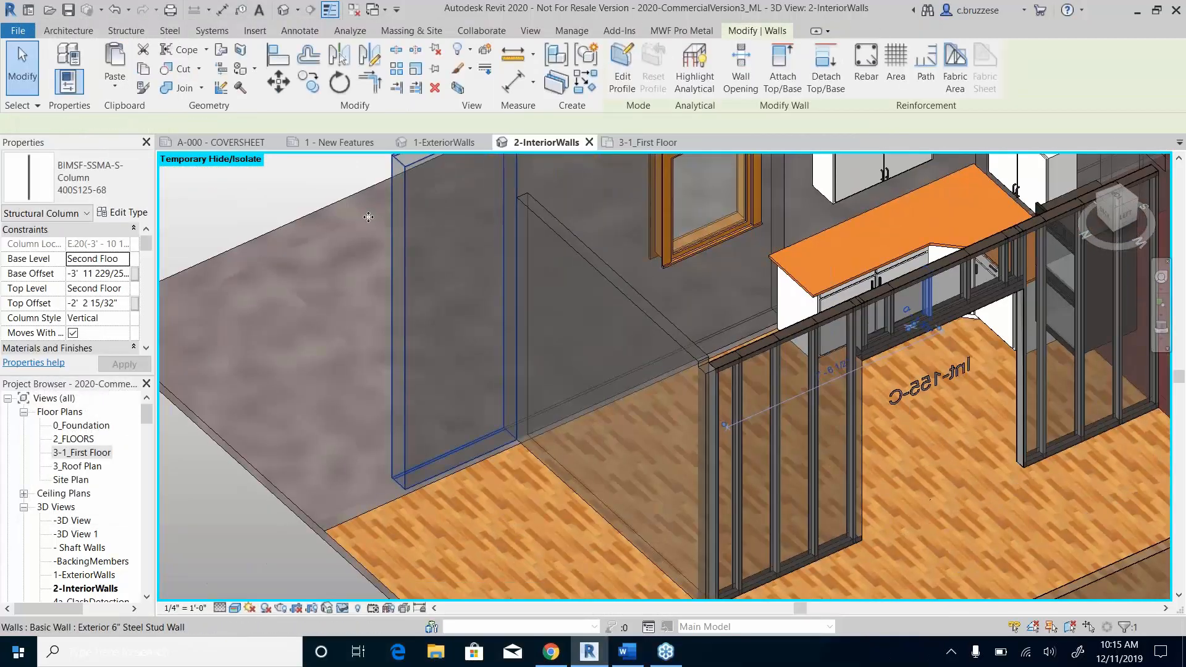
pyautogui.click(682, 31)
pyautogui.click(141, 68)
pyautogui.click(106, 131)
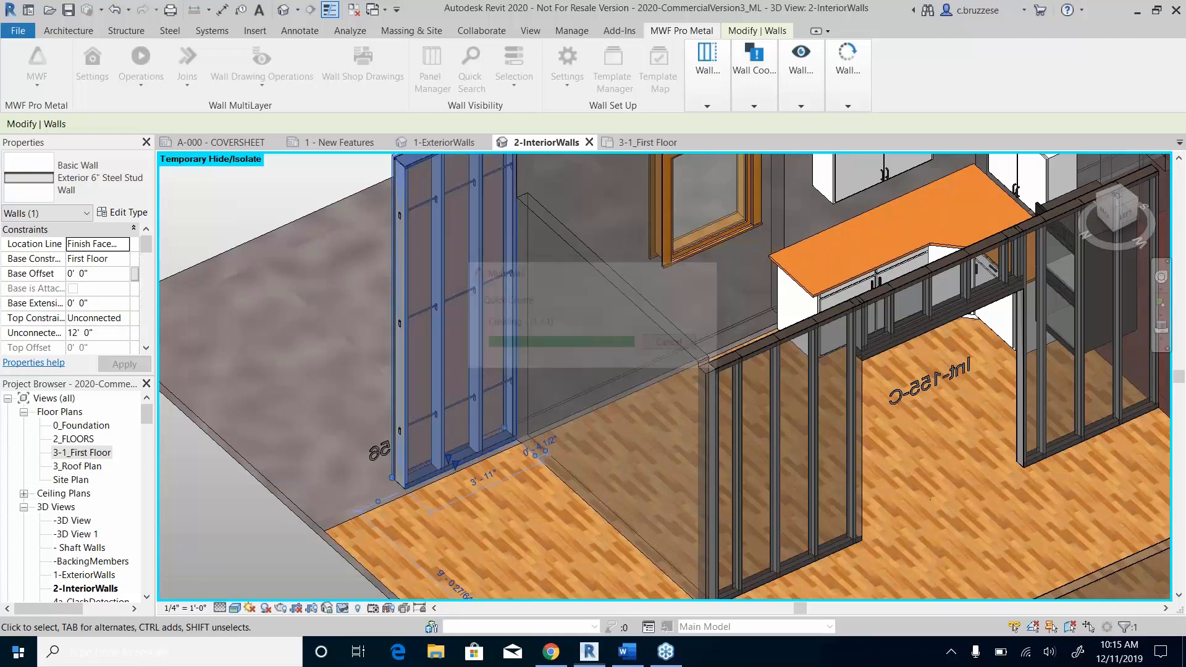
# Step: Examine the split sheathing sheets on the outer face of wall Ext-156 and open the wall's MultiLayer properties
pyautogui.keyDown('shift'); pyautogui.moveTo(326, 348); pyautogui.dragTo(430, 277, button='middle'); pyautogui.keyUp('shift')
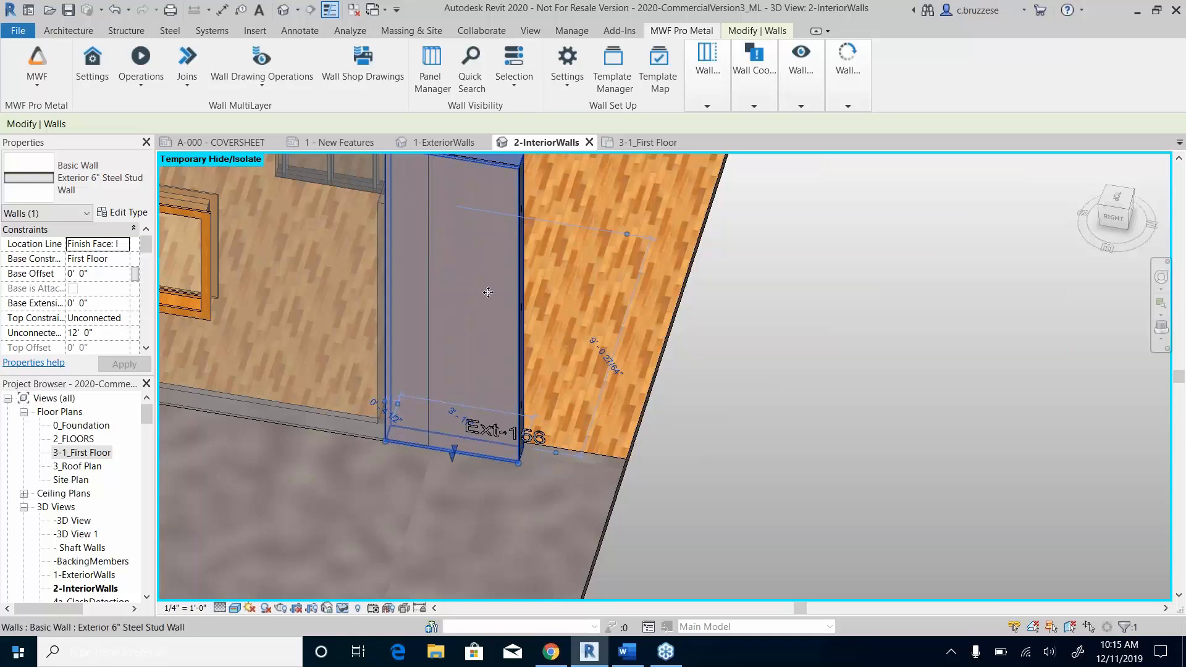
pyautogui.click(434, 278)
pyautogui.keyDown('shift'); pyautogui.moveTo(432, 282); pyautogui.dragTo(500, 266, button='middle'); pyautogui.keyUp('shift')
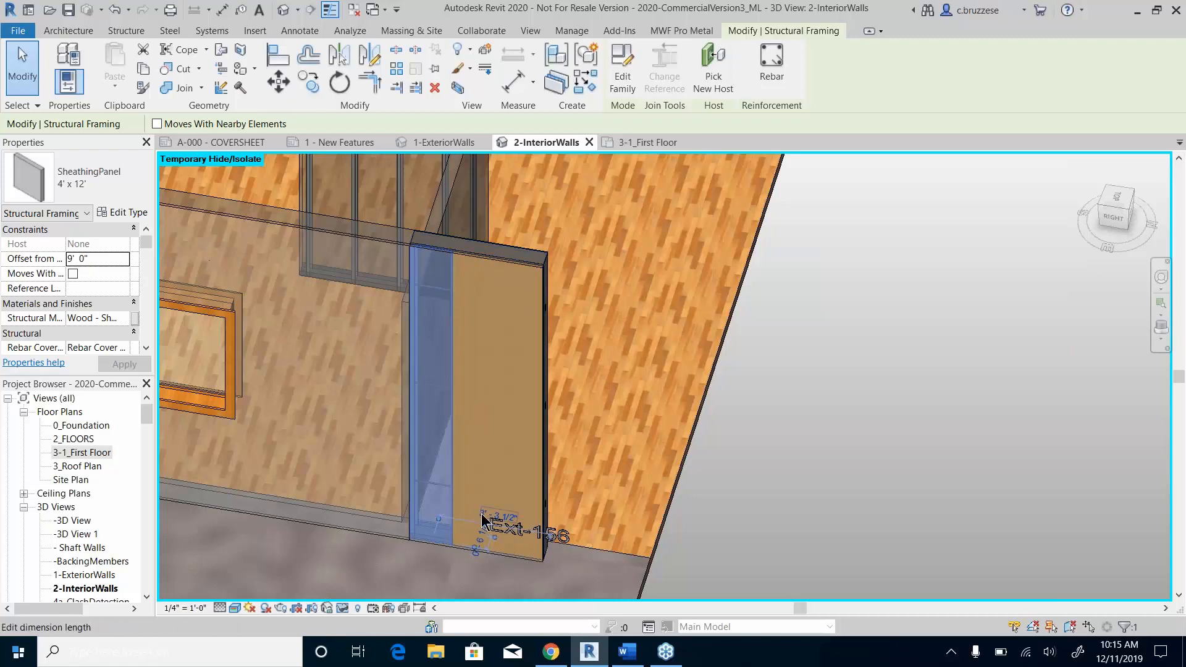
pyautogui.press('Escape')
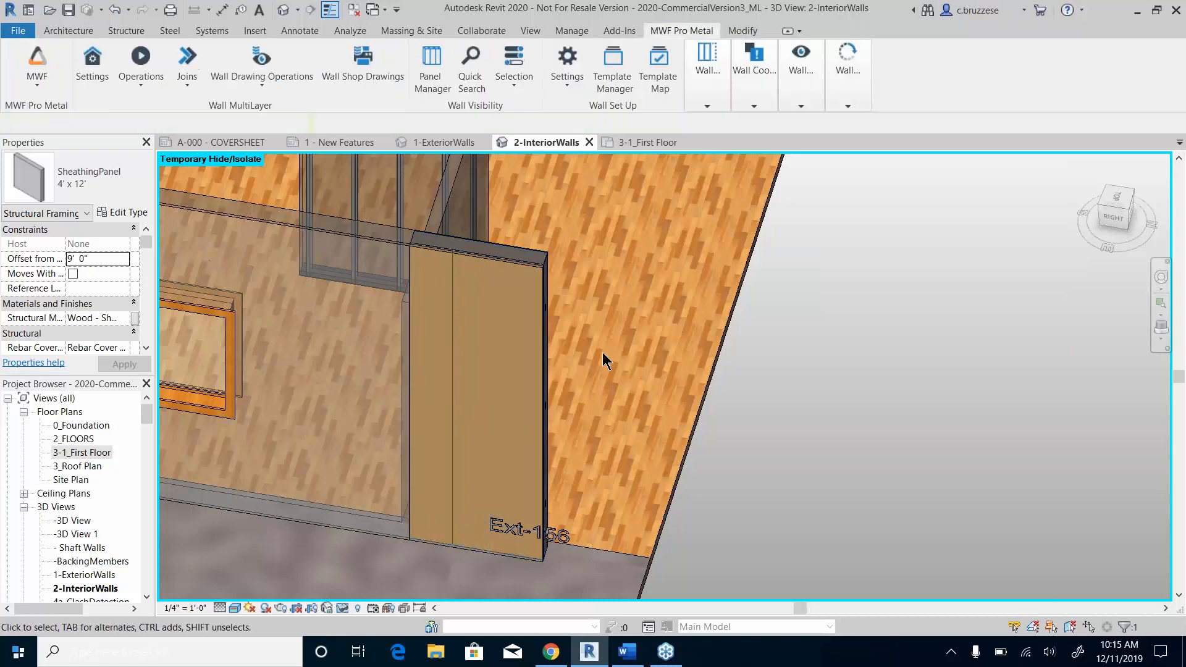
pyautogui.click(530, 286)
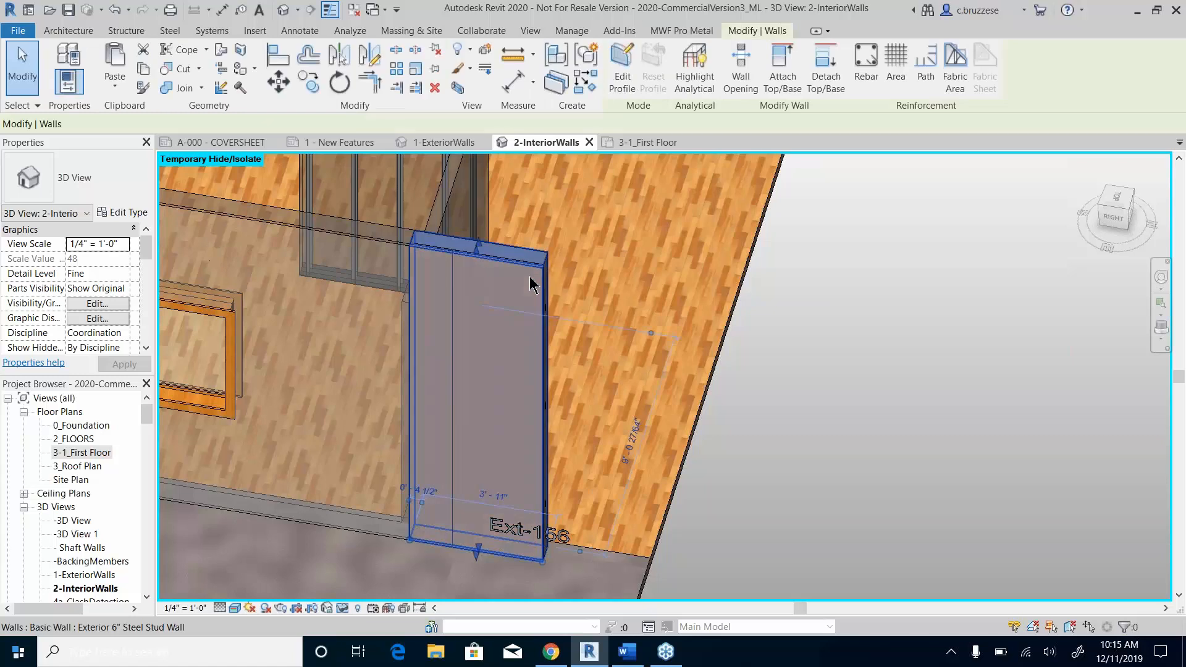
pyautogui.click(459, 292)
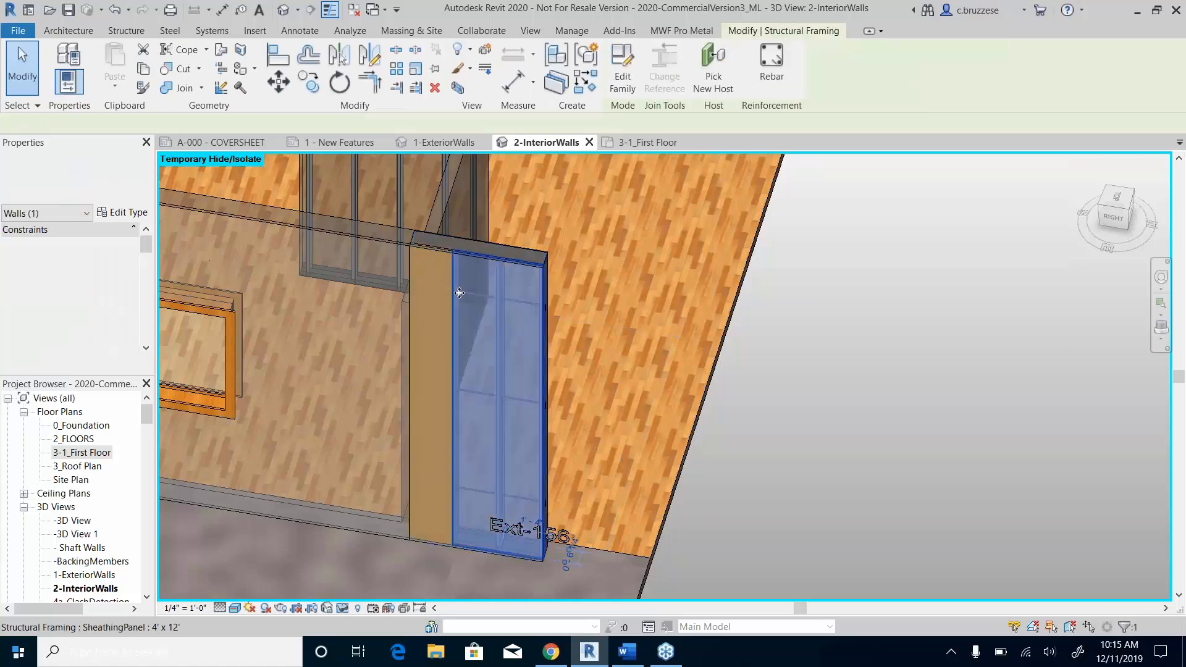
pyautogui.click(682, 31)
pyautogui.click(144, 67)
pyautogui.click(144, 105)
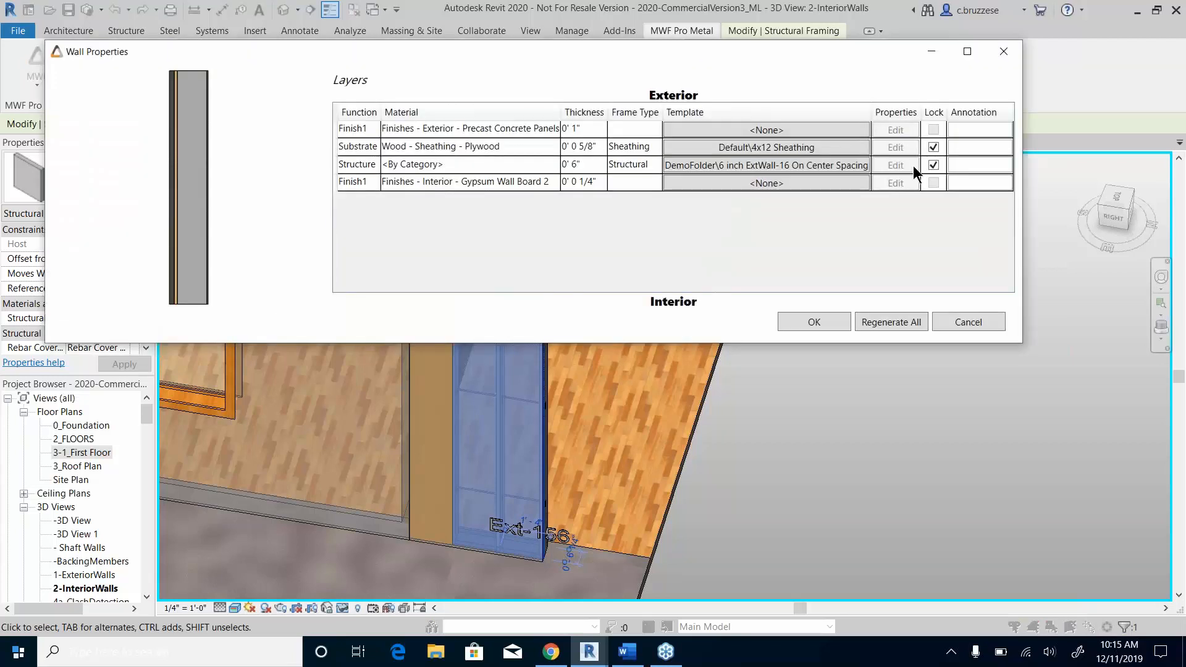
# Step: Unlock the plywood Substrate layer from its template, set its sheathing layout to Placeholder, and apply the wall properties
pyautogui.click(942, 152)
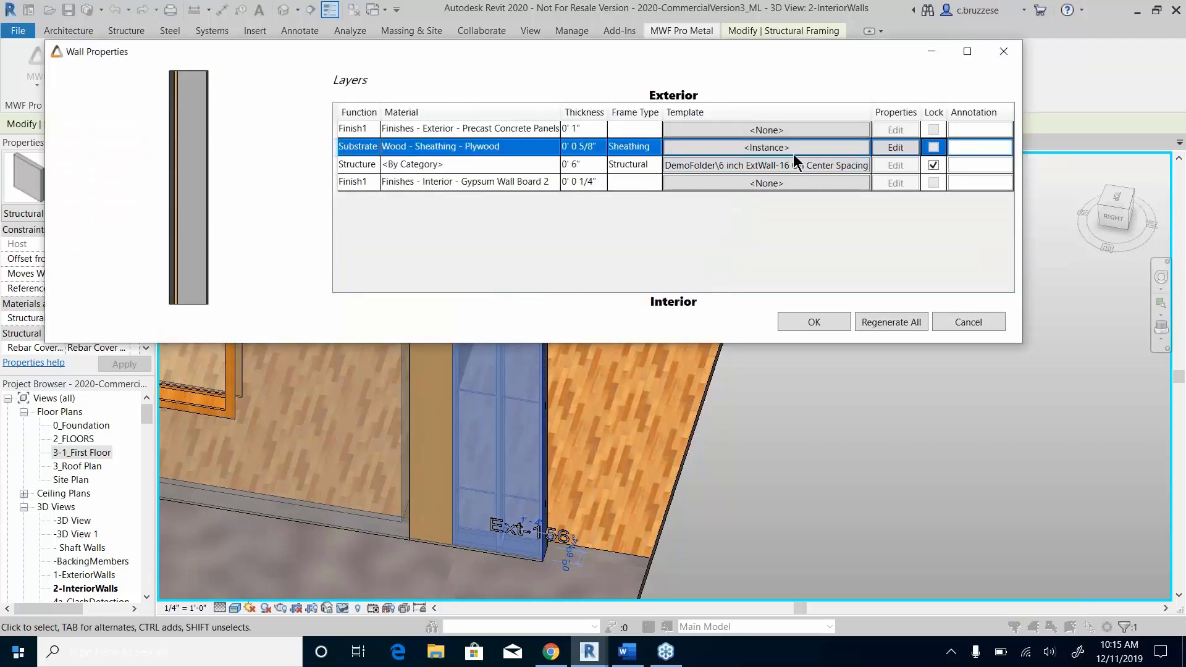
pyautogui.click(882, 147)
pyautogui.click(250, 96)
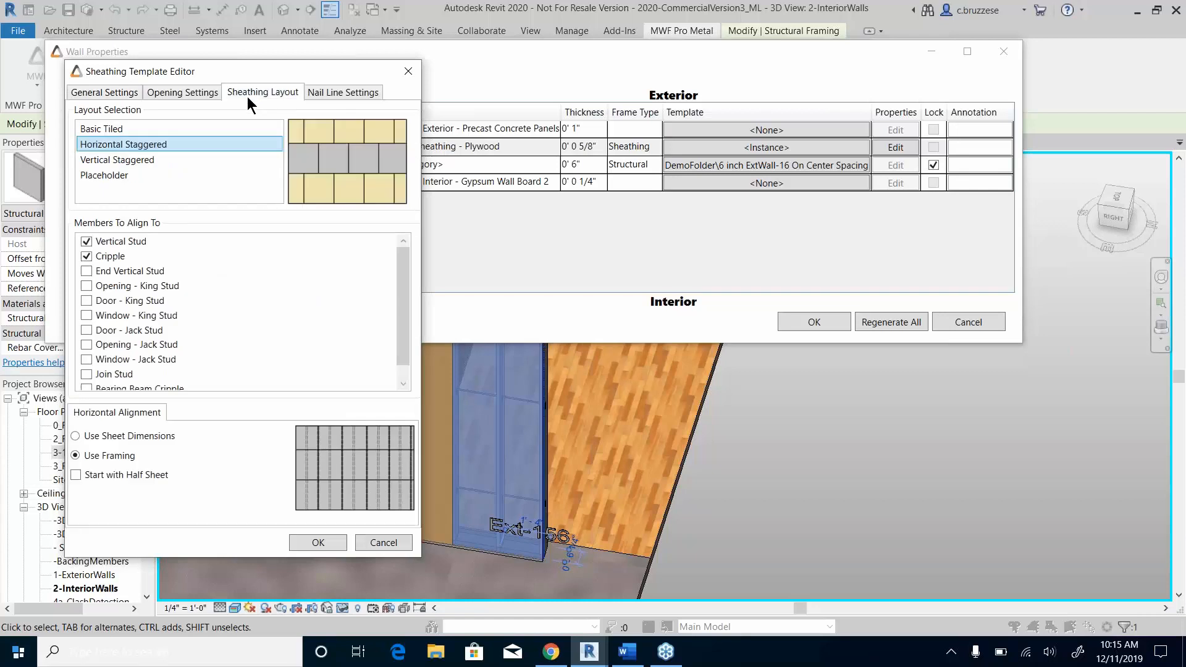
pyautogui.click(94, 175)
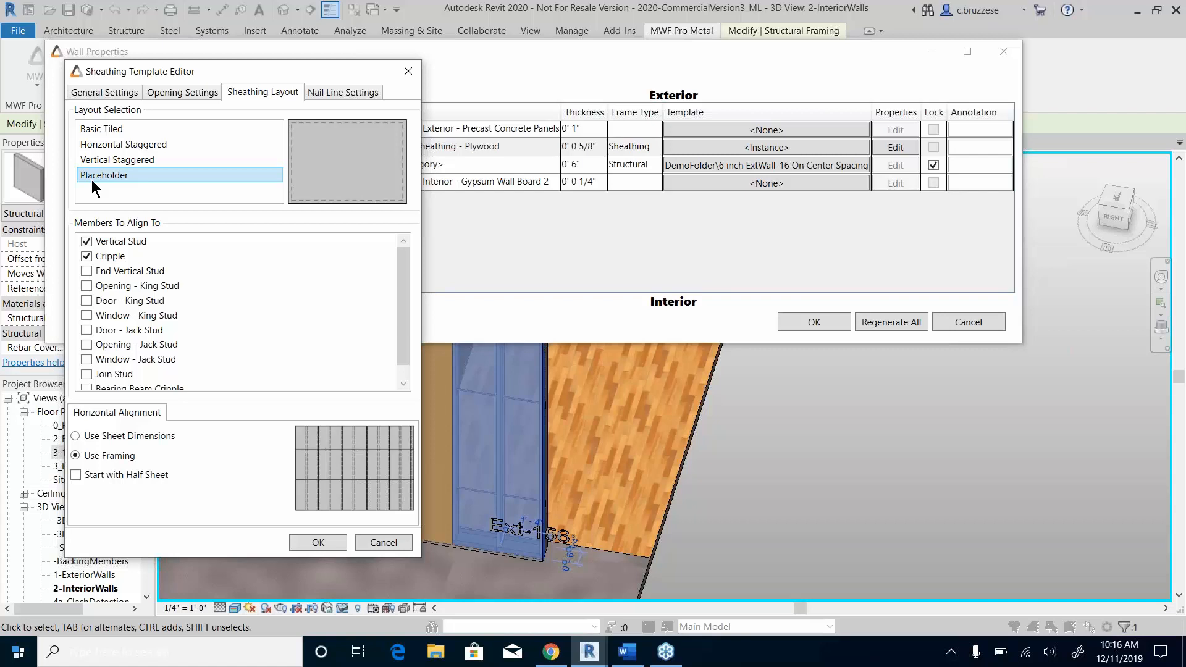
pyautogui.click(306, 537)
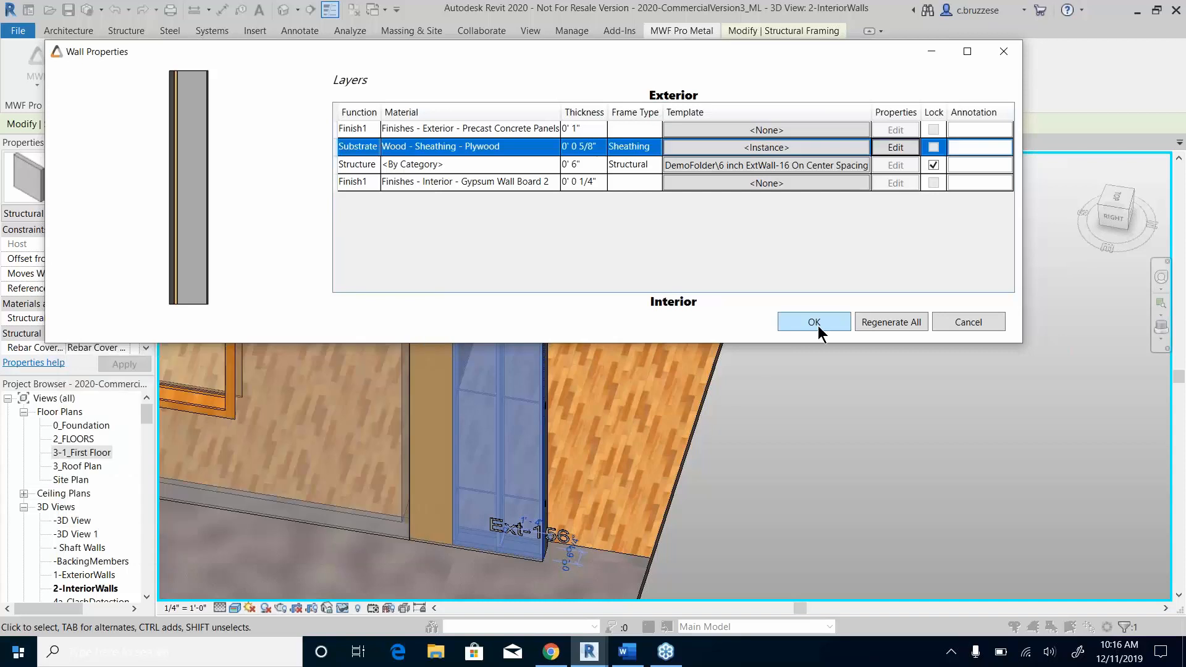
pyautogui.click(814, 322)
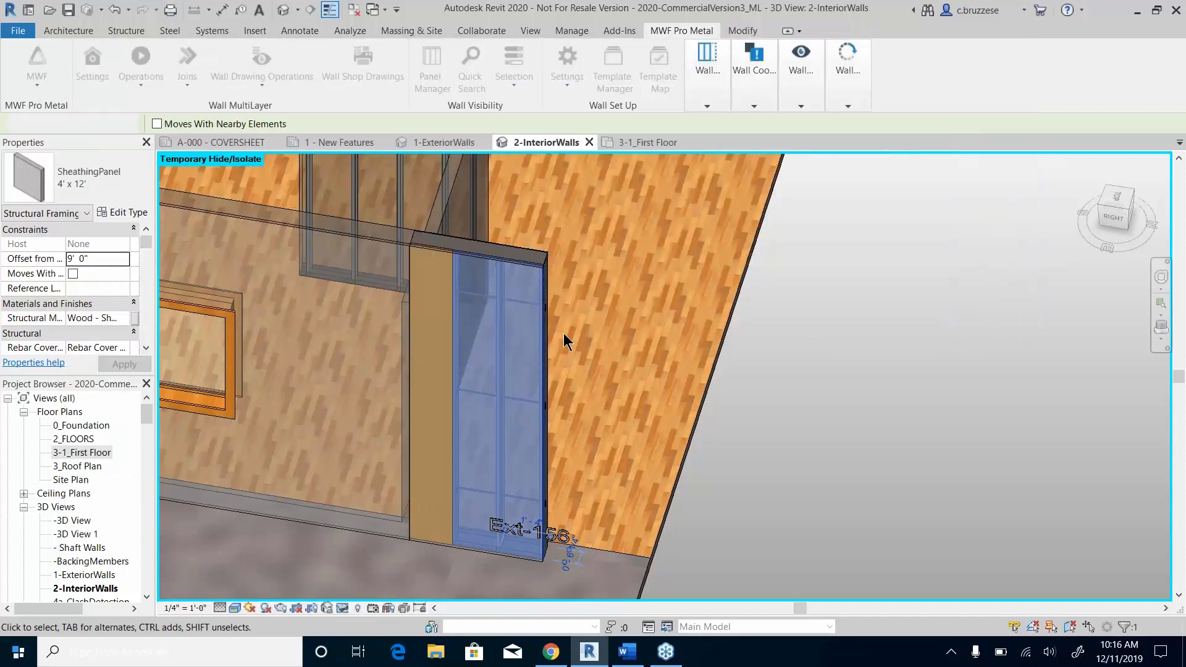
# Step: Select the sheathing on wall Ext-156 and examine it from several angles
pyautogui.click(515, 273)
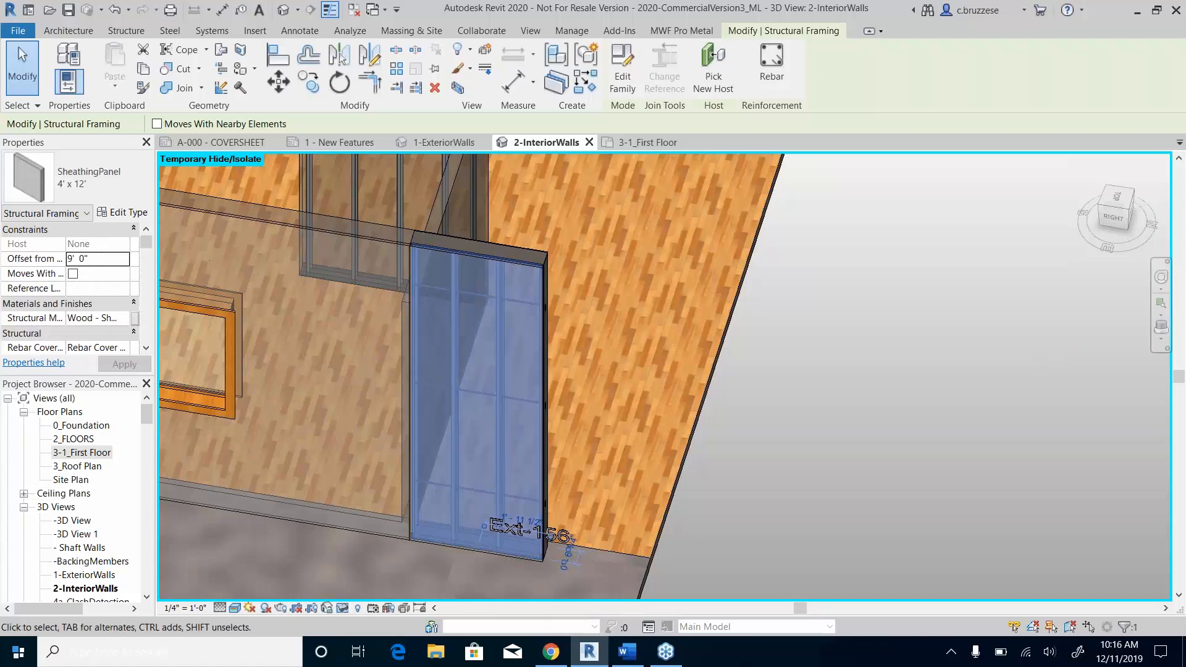
pyautogui.keyDown('shift'); pyautogui.moveTo(664, 345); pyautogui.dragTo(563, 390, button='middle'); pyautogui.keyUp('shift')
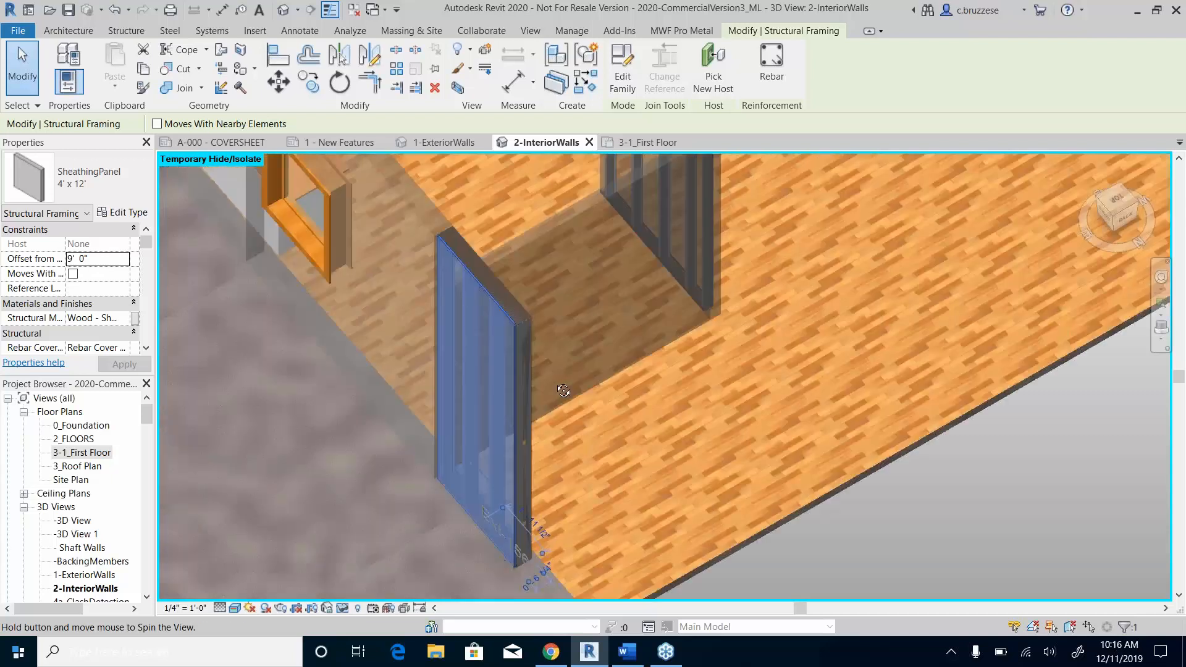
pyautogui.keyDown('shift'); pyautogui.moveTo(669, 475); pyautogui.dragTo(729, 439, button='middle'); pyautogui.keyUp('shift')
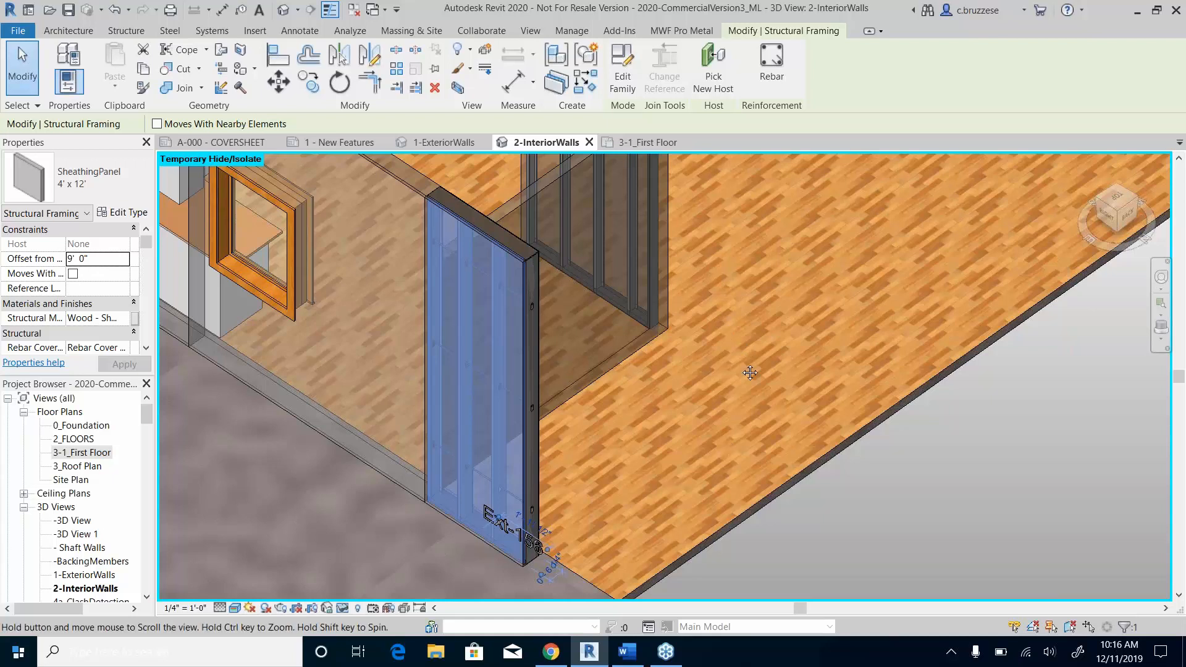
pyautogui.moveTo(746, 364); pyautogui.dragTo(687, 503, button='middle')
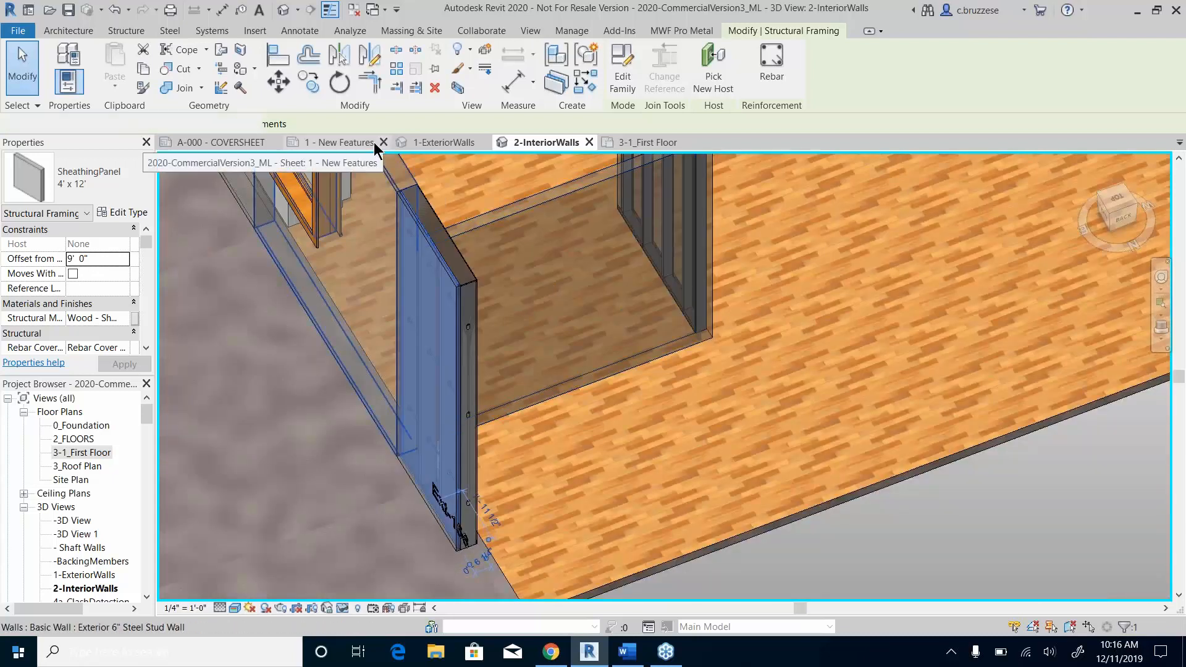
# Step: Consult the New Features sheet, return to panel Int-155-C in 2-InteriorWalls, and locate Edits Wand among the wall edit commands
pyautogui.click(346, 142)
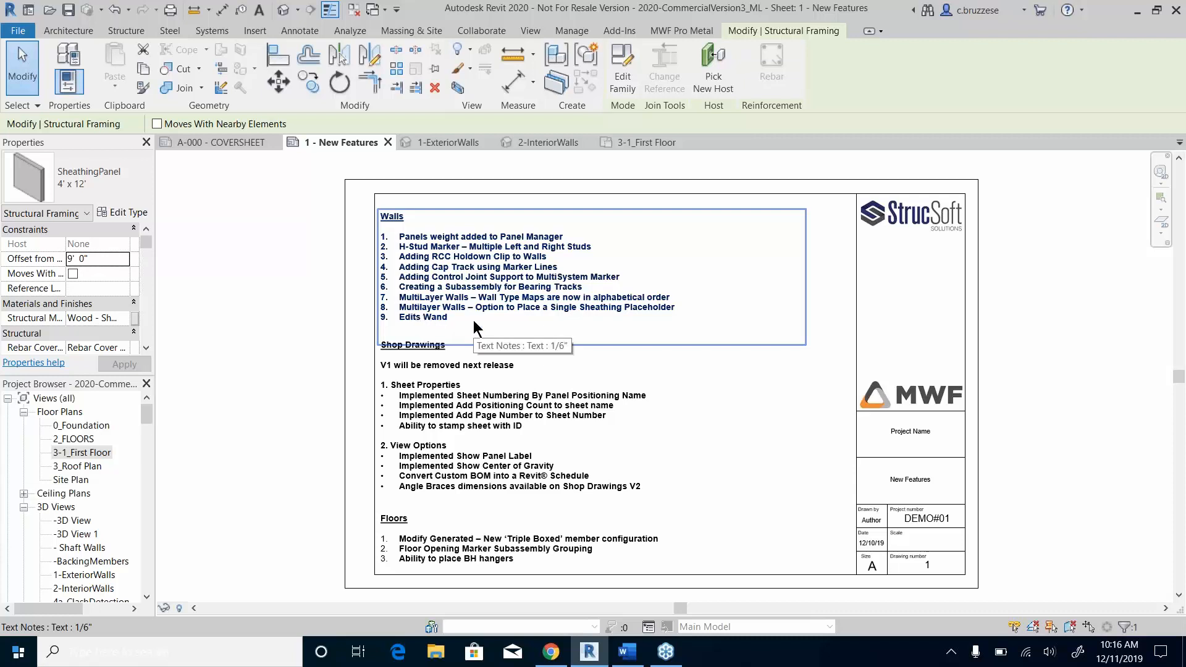
pyautogui.click(570, 142)
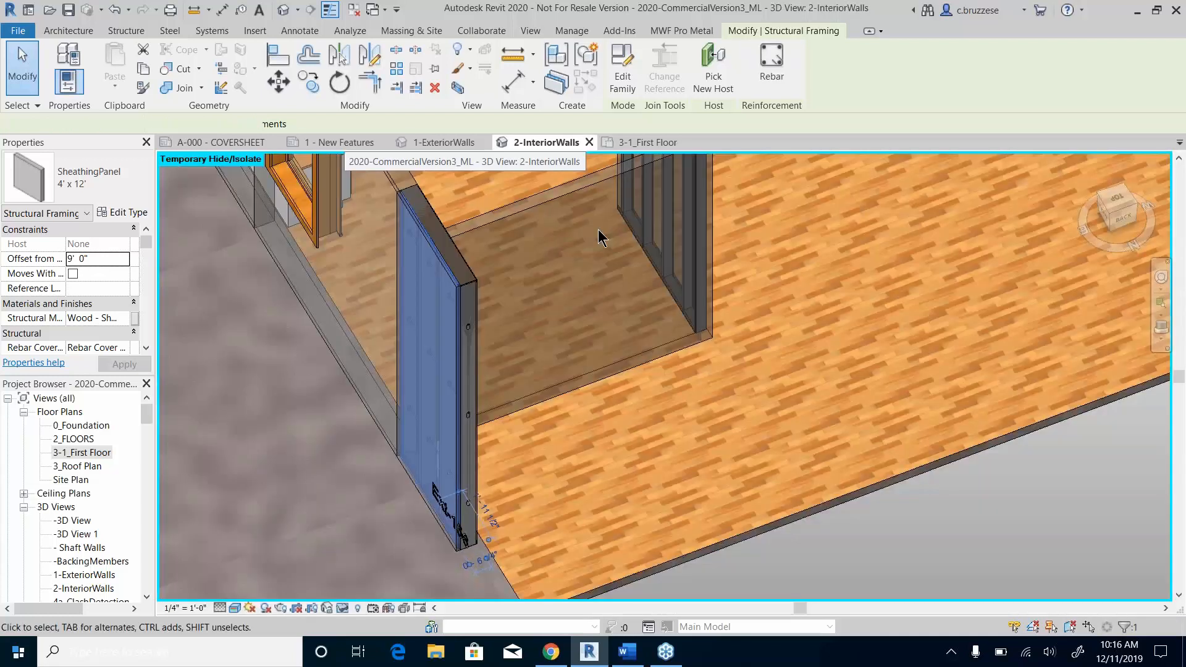
pyautogui.moveTo(598, 231); pyautogui.dragTo(660, 333, button='middle')
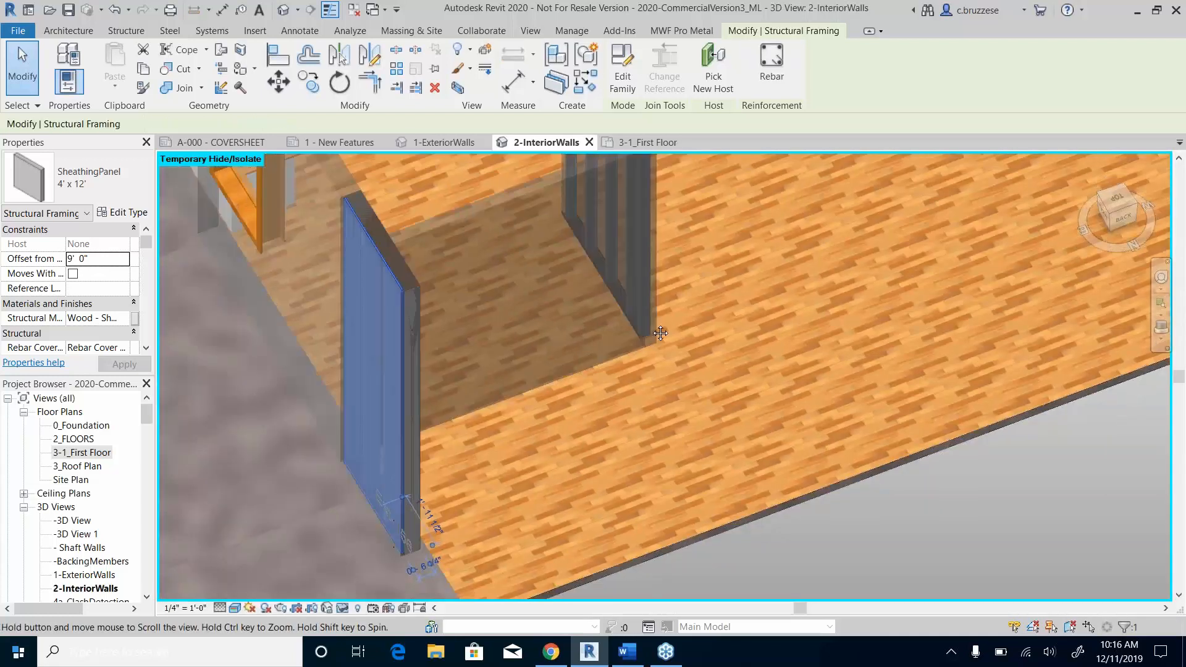
pyautogui.scroll(-5, 660, 333)
pyautogui.scroll(3, 556, 463)
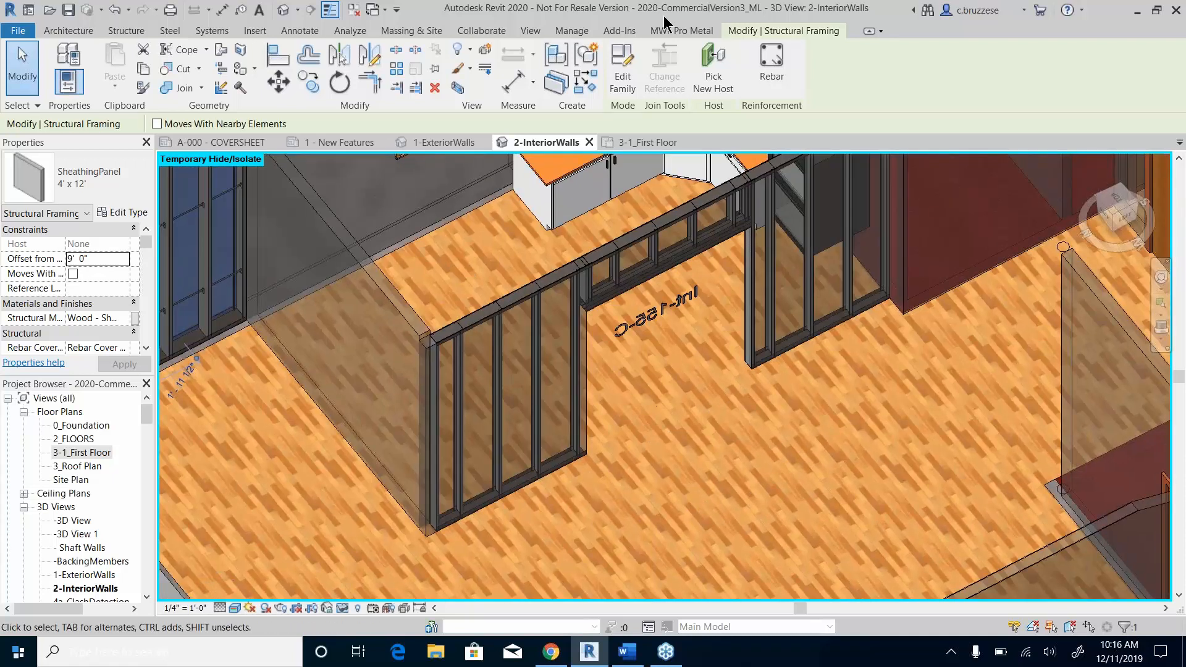
pyautogui.click(681, 31)
pyautogui.click(708, 80)
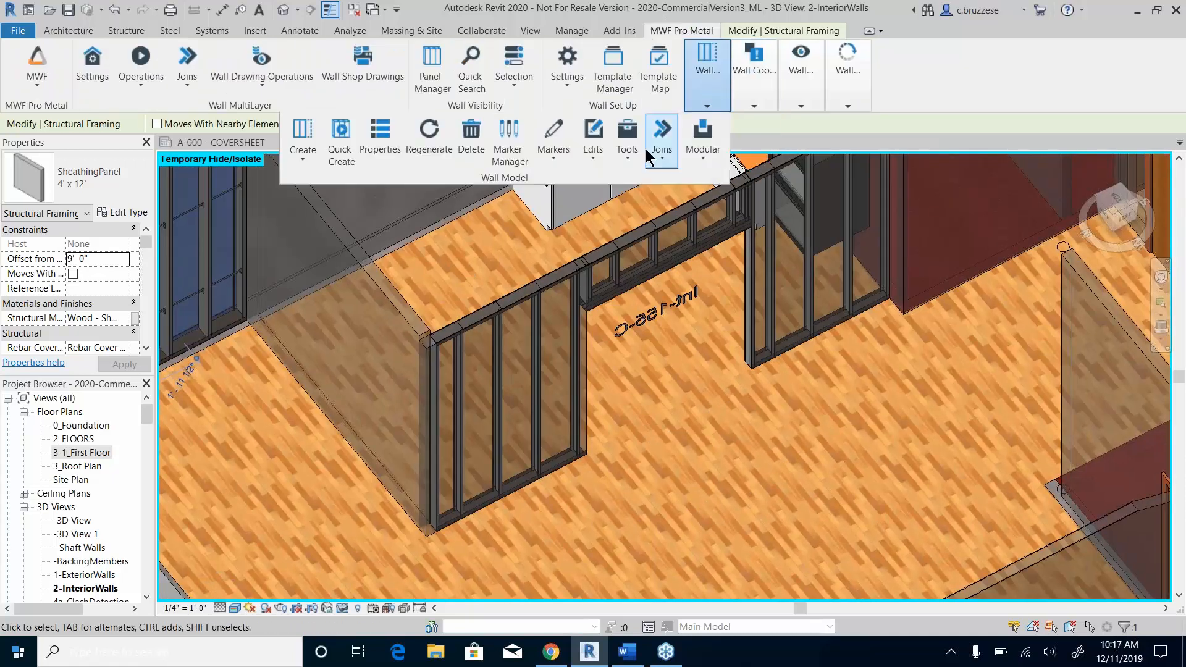
pyautogui.click(598, 155)
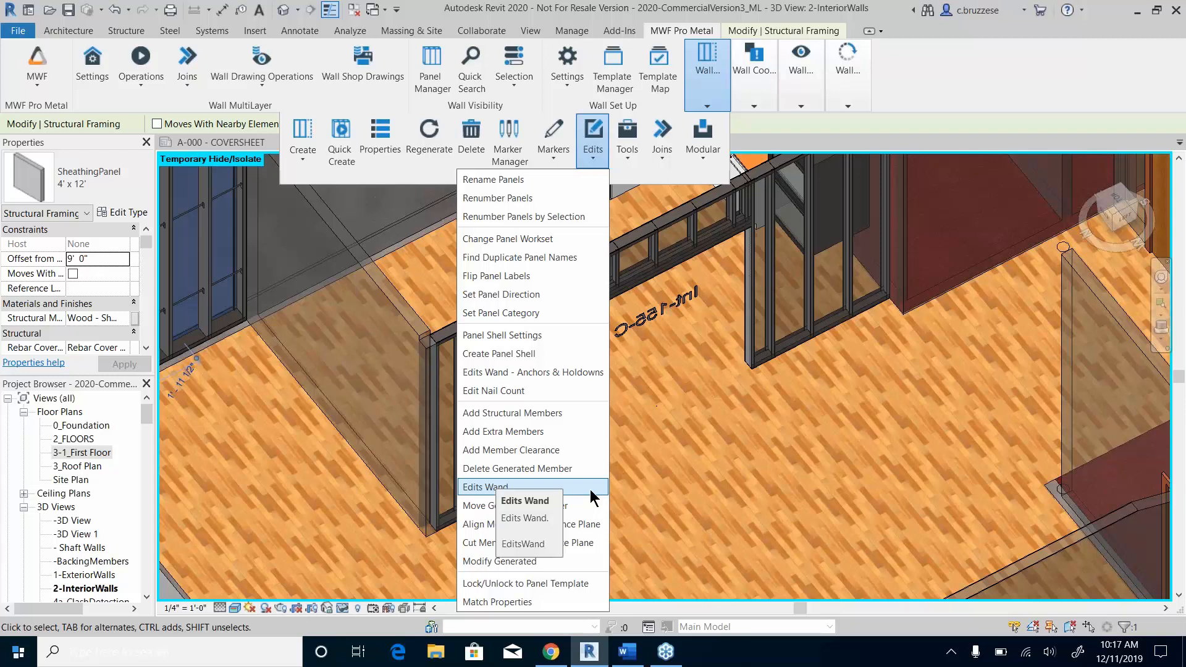
pyautogui.click(669, 444)
# Step: Copy a stud of panel Int-155-C a short distance along the wall and move the neighbouring stud about 9 inches toward the opening
pyautogui.click(503, 472)
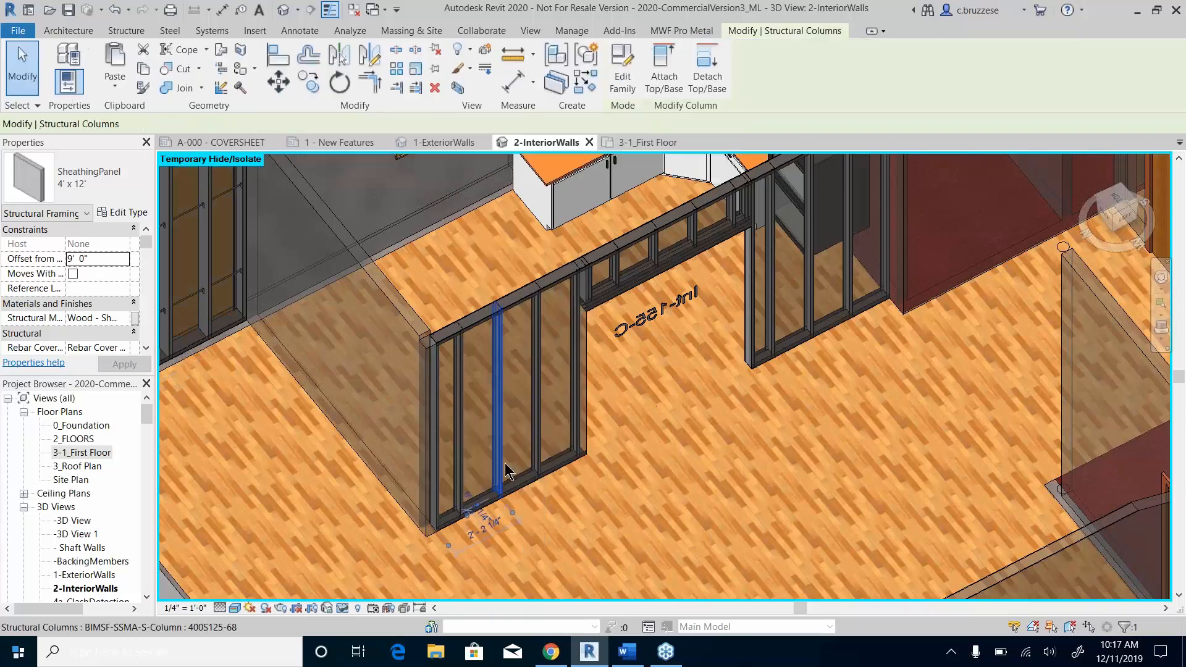
pyautogui.moveTo(504, 462); pyautogui.dragTo(538, 475)
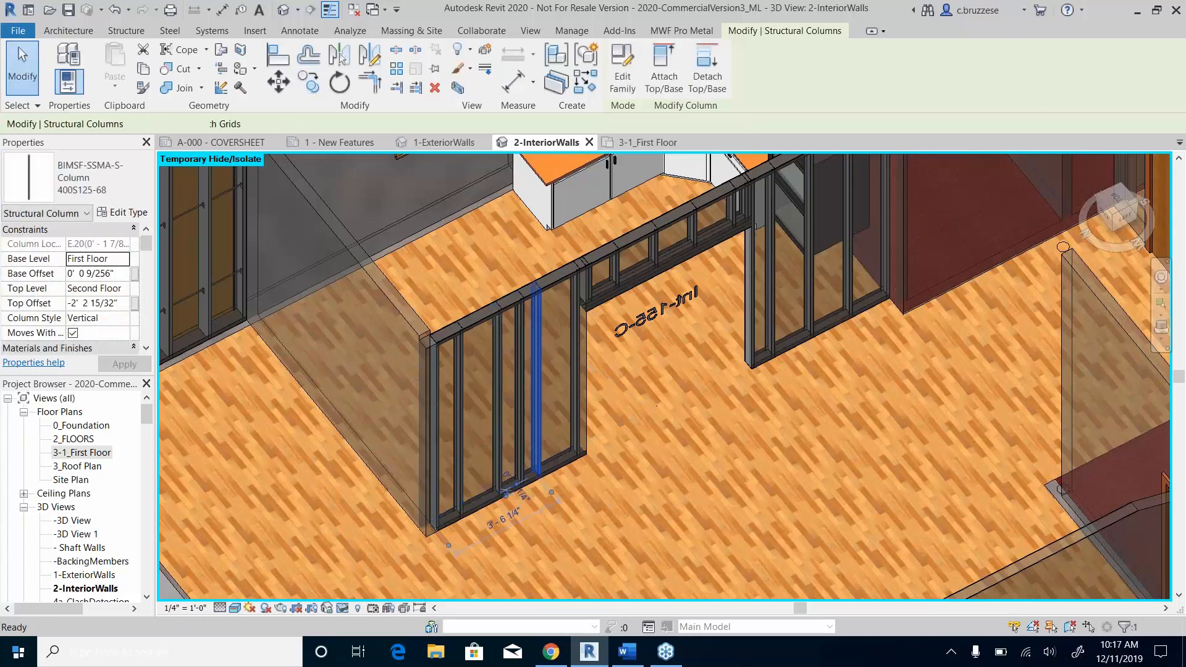
pyautogui.press('m')
pyautogui.press('v')
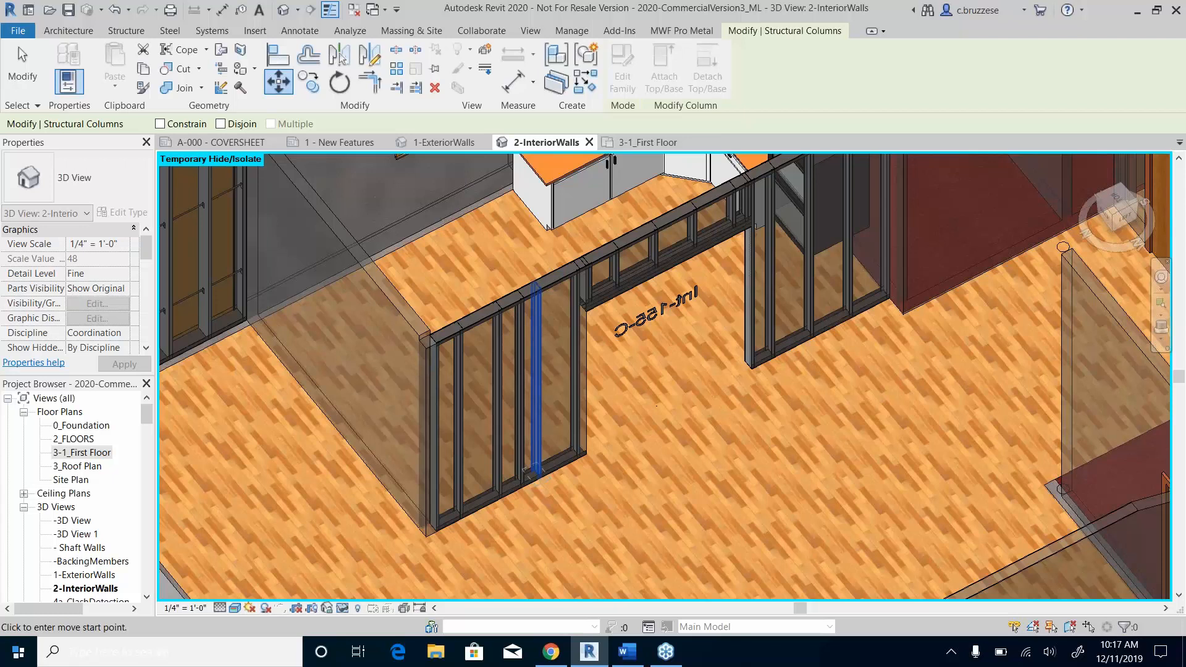
pyautogui.click(536, 471)
pyautogui.click(558, 462)
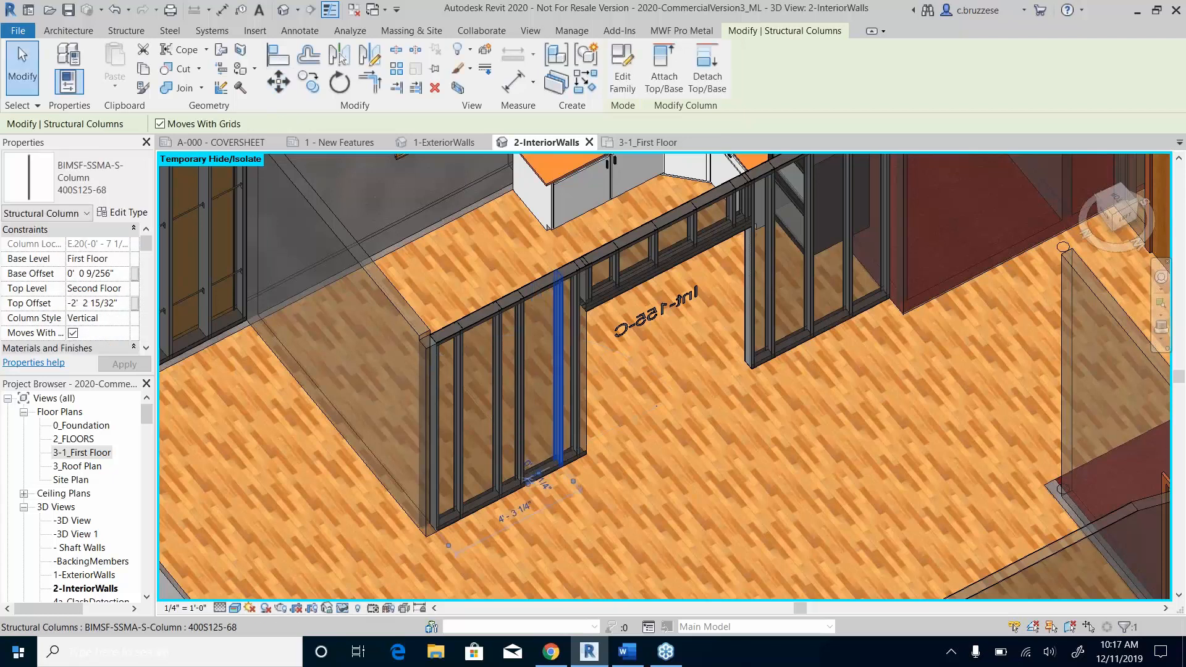
pyautogui.press('Escape')
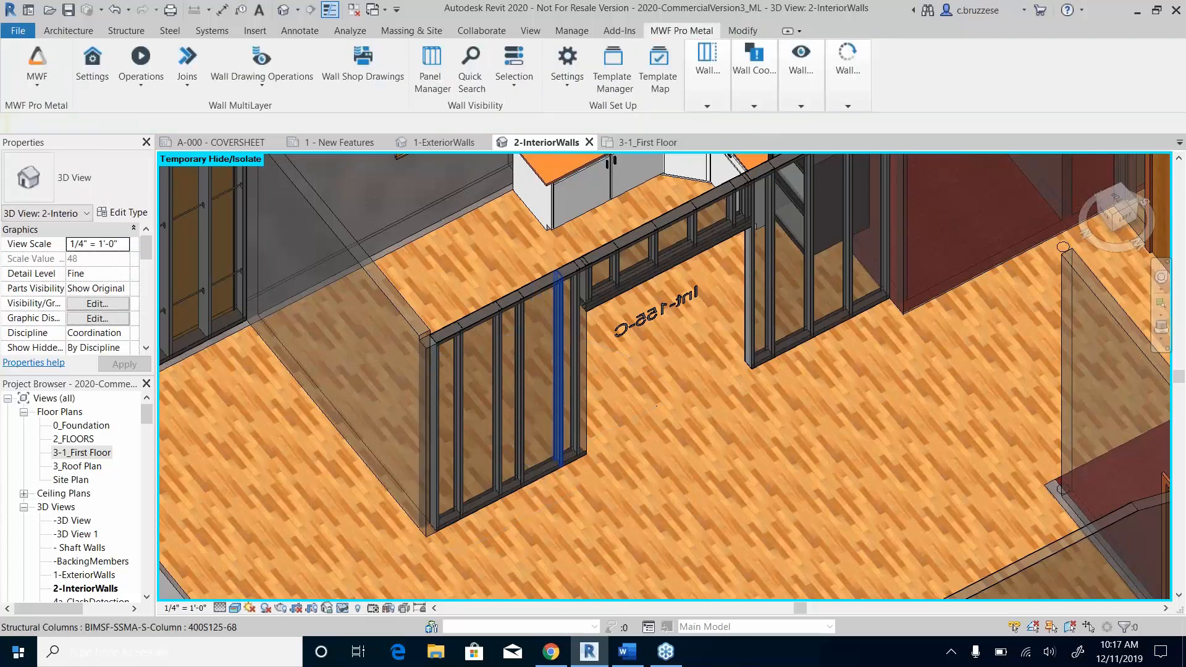
# Step: Run Edits Wand on panel Int-155-C with the moved stud selected
pyautogui.click(559, 371)
pyautogui.click(707, 68)
pyautogui.click(593, 139)
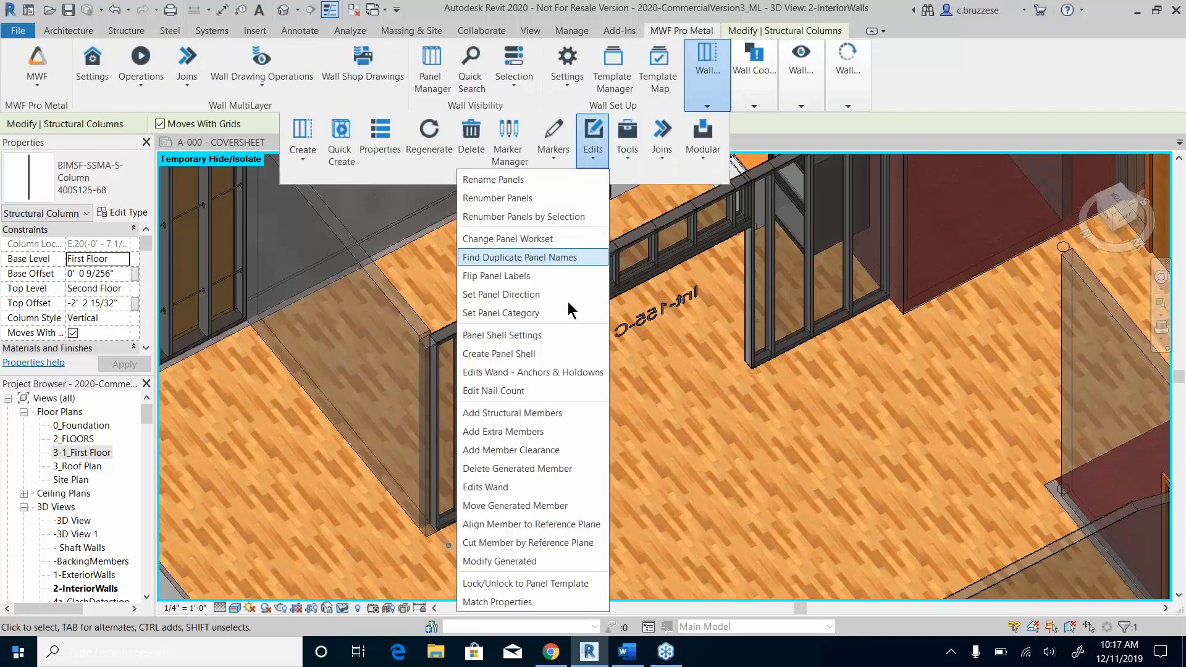
pyautogui.click(513, 488)
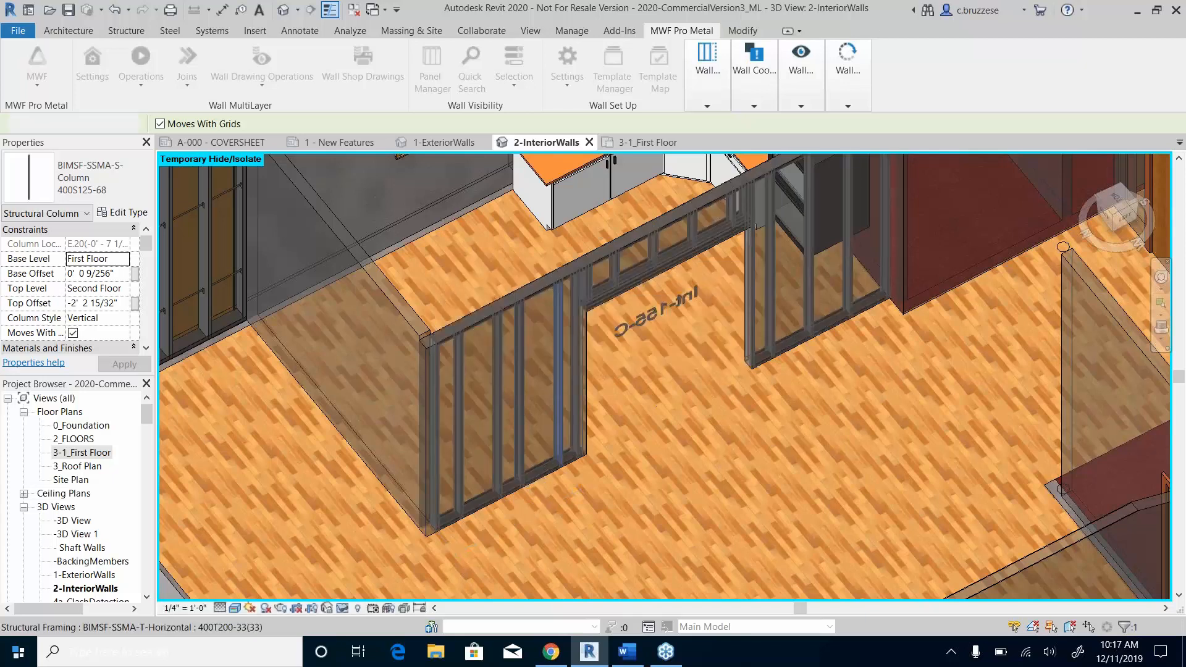
# Step: Select a stud in panel Int-155-C, consult the New Features sheet, and return to the 1-ExteriorWalls view
pyautogui.click(518, 480)
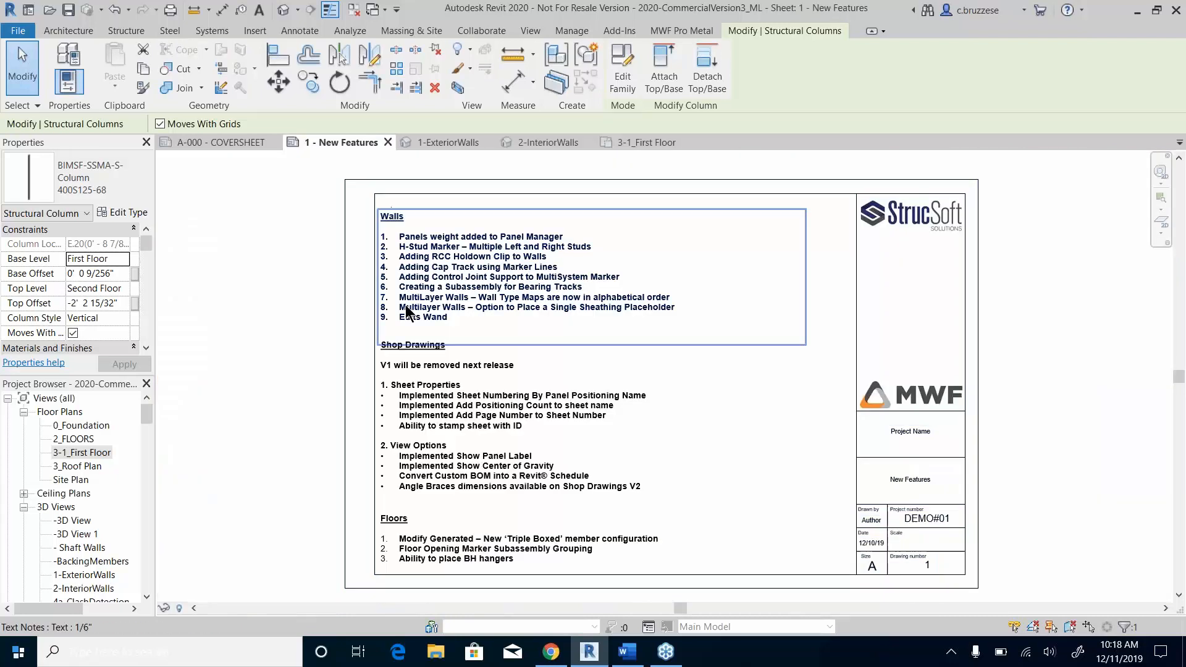
pyautogui.click(338, 142)
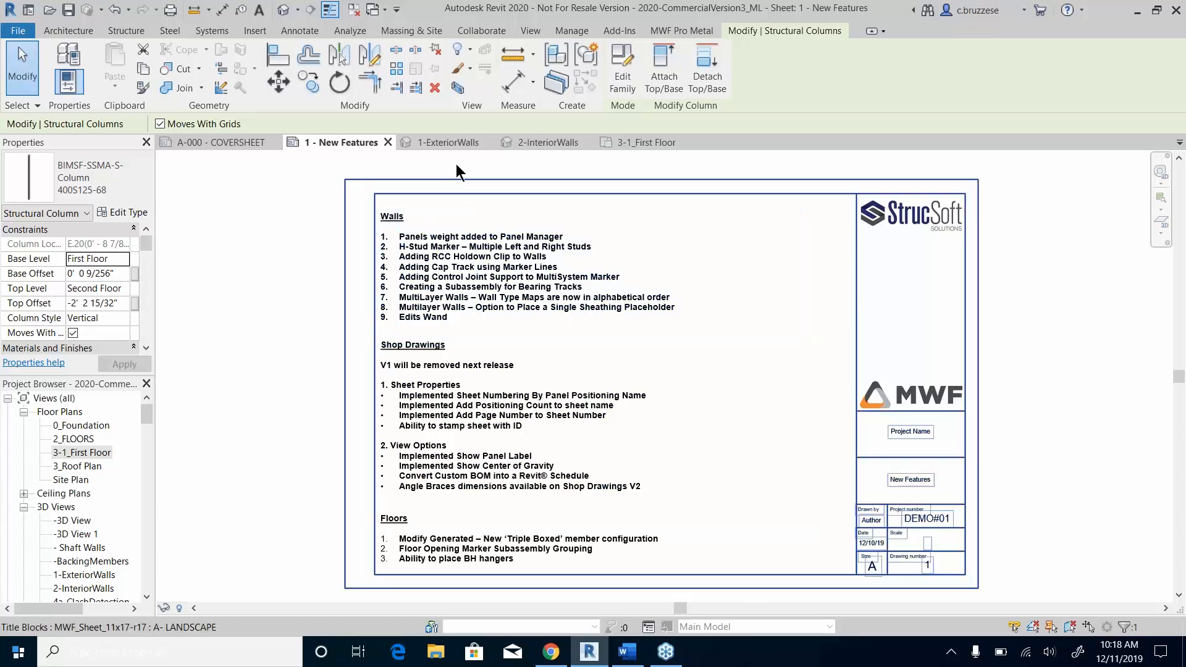
pyautogui.click(450, 143)
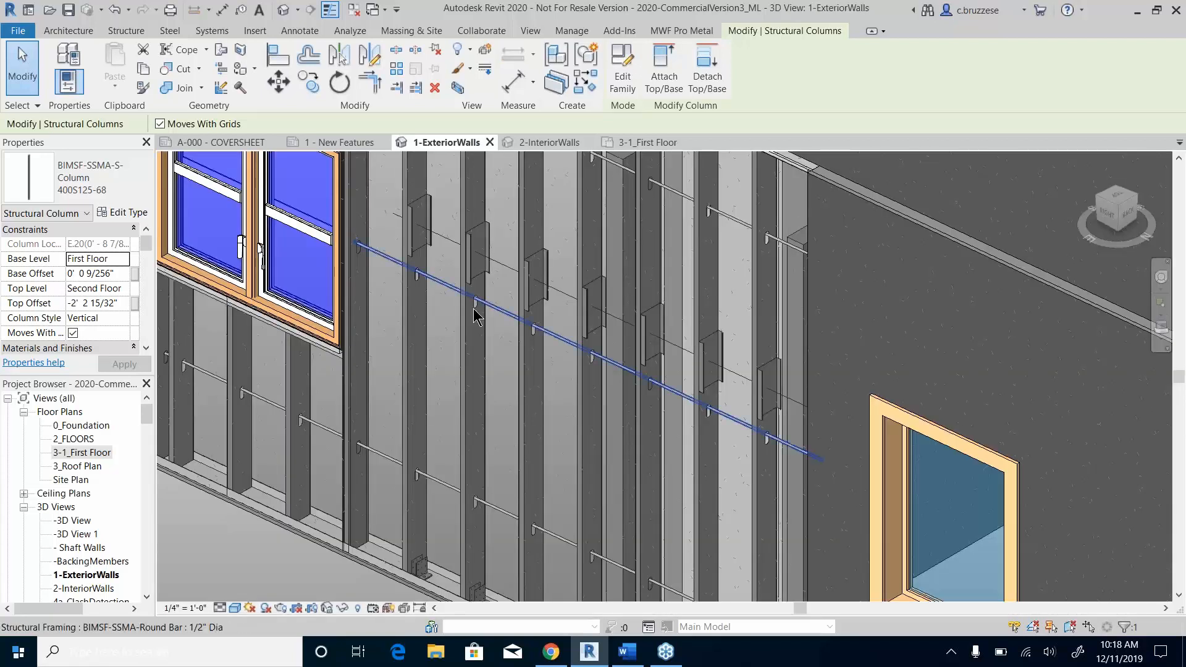
pyautogui.scroll(-5, 475, 317)
# Step: Look through the MWF Pro Metal wall commands and open the Wall Drawings Manager
pyautogui.click(713, 27)
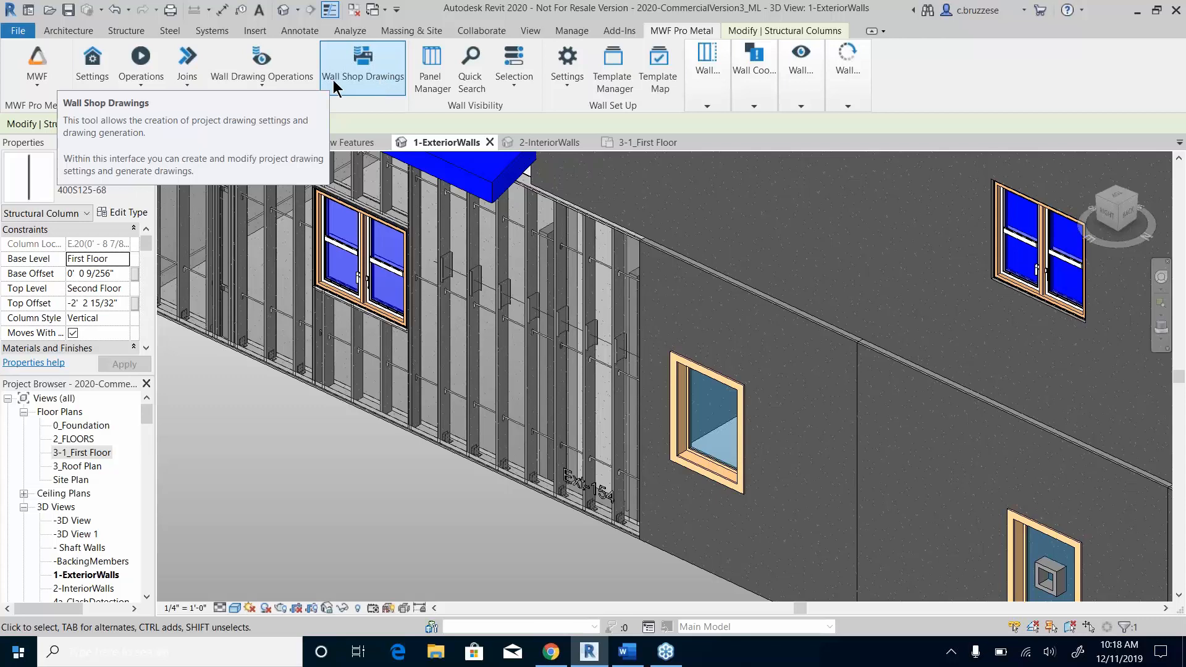
pyautogui.click(237, 72)
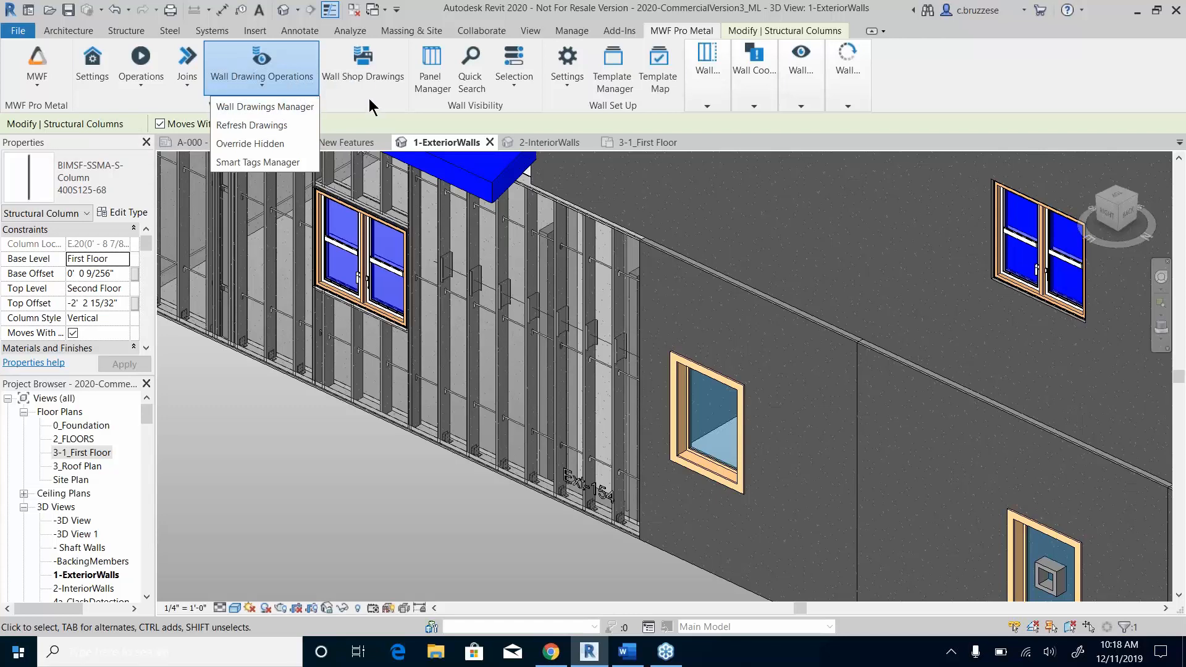
pyautogui.click(706, 89)
pyautogui.moveTo(758, 87)
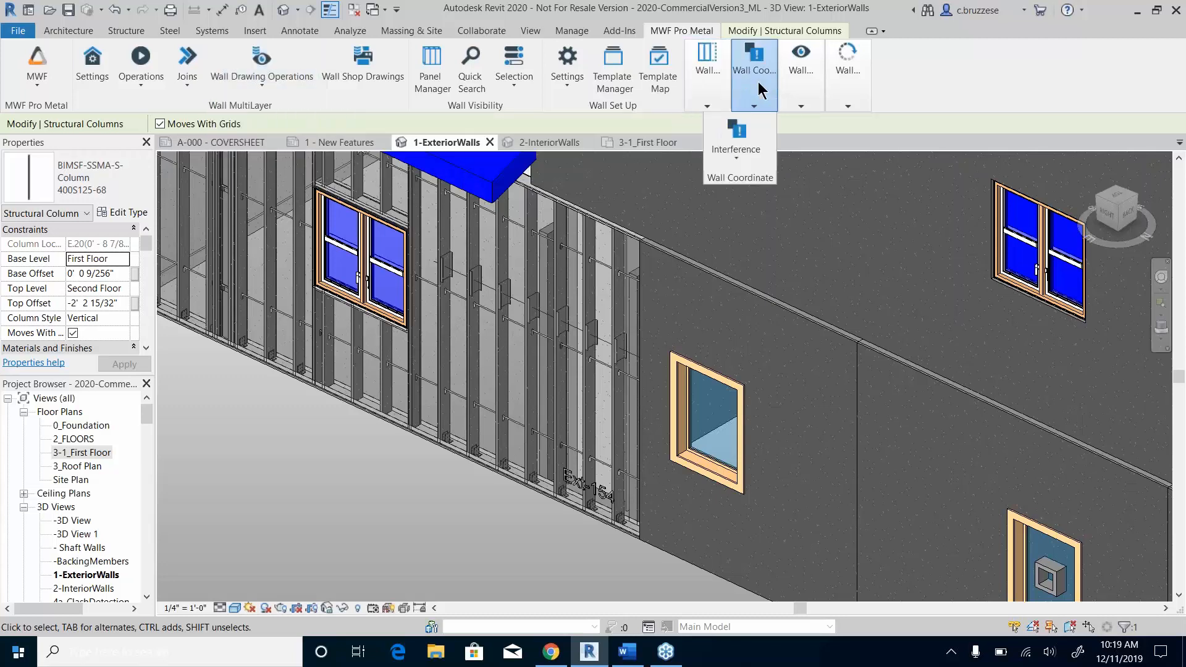
pyautogui.moveTo(802, 86)
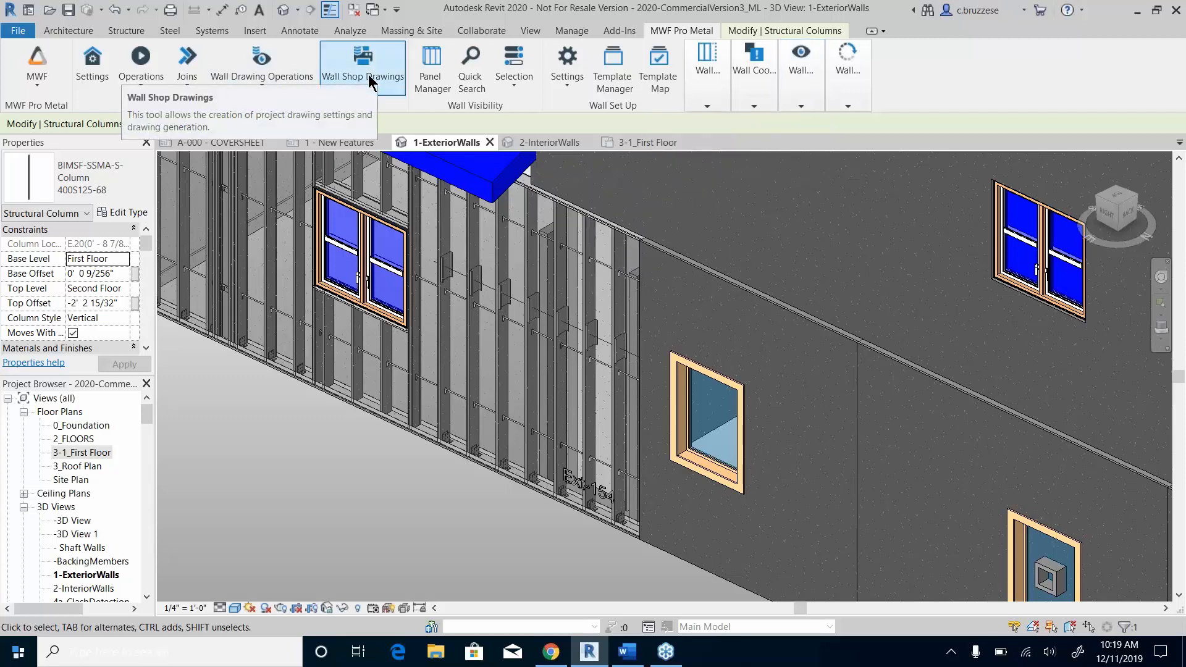
pyautogui.click(290, 79)
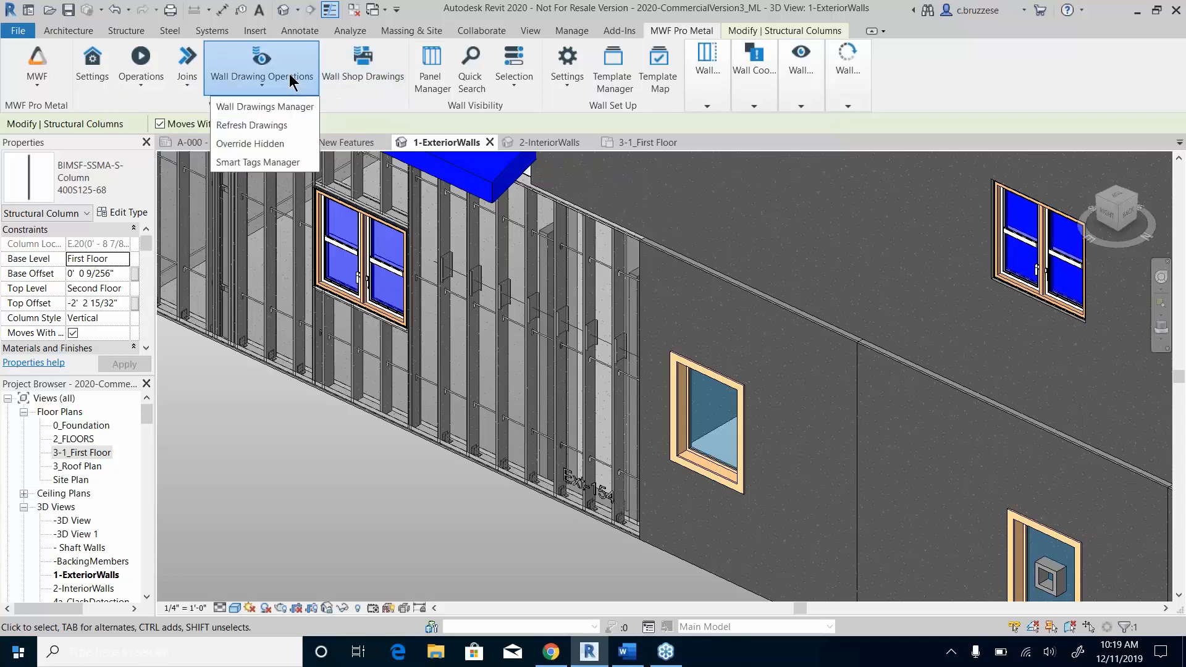
pyautogui.click(296, 105)
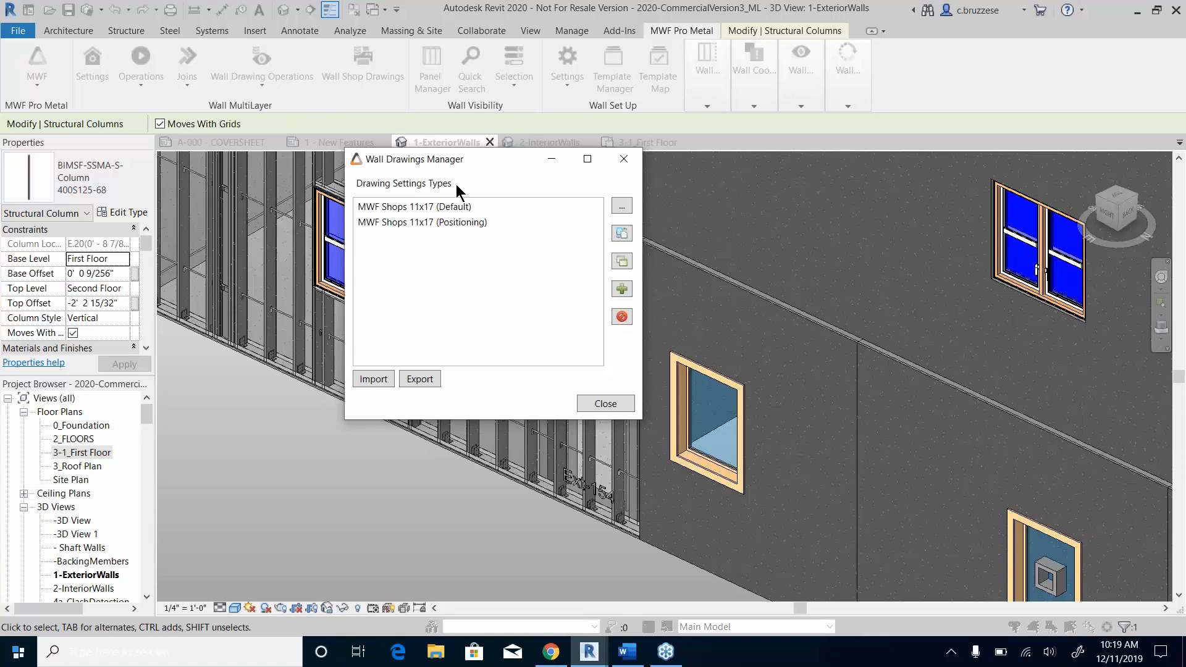
# Step: Review the Default and Positioning drawing settings types, and open the settings of MWF Shops 11x17 (Default)
pyautogui.click(459, 206)
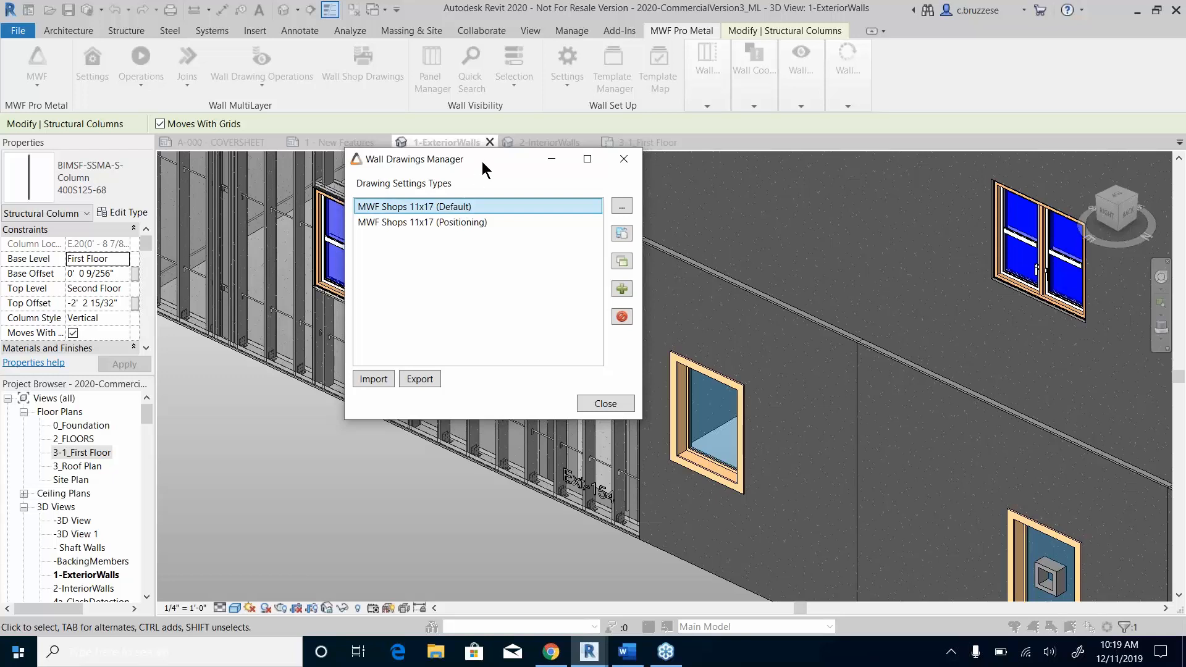
pyautogui.moveTo(483, 158); pyautogui.dragTo(453, 158)
pyautogui.click(440, 214)
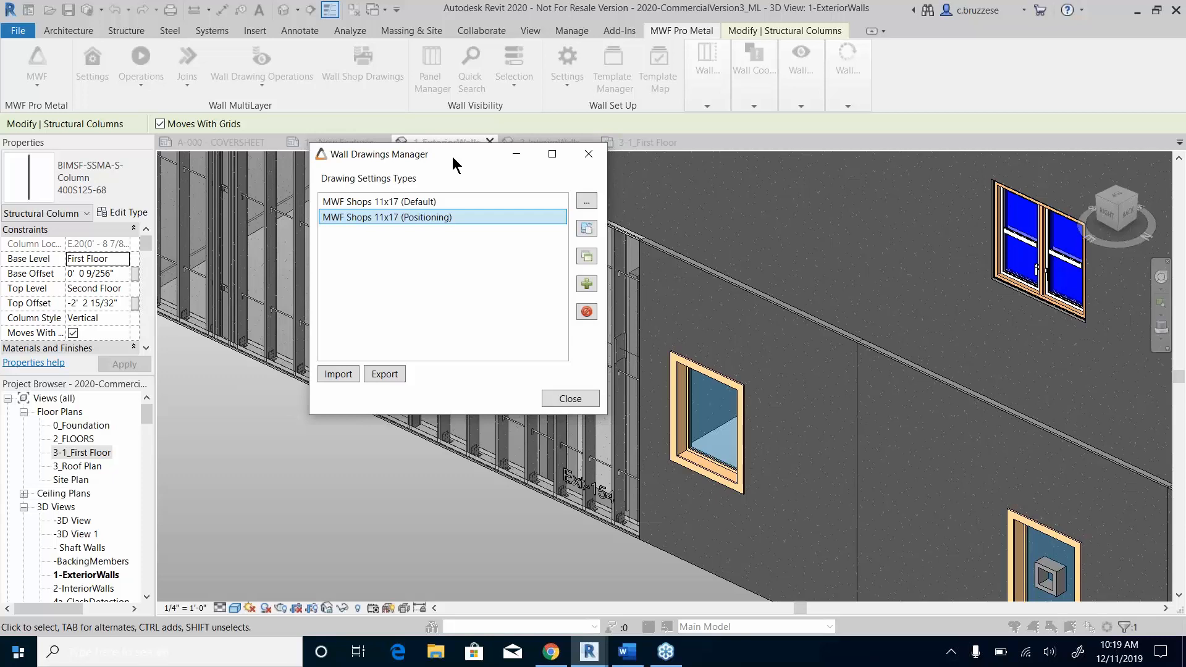
pyautogui.click(417, 202)
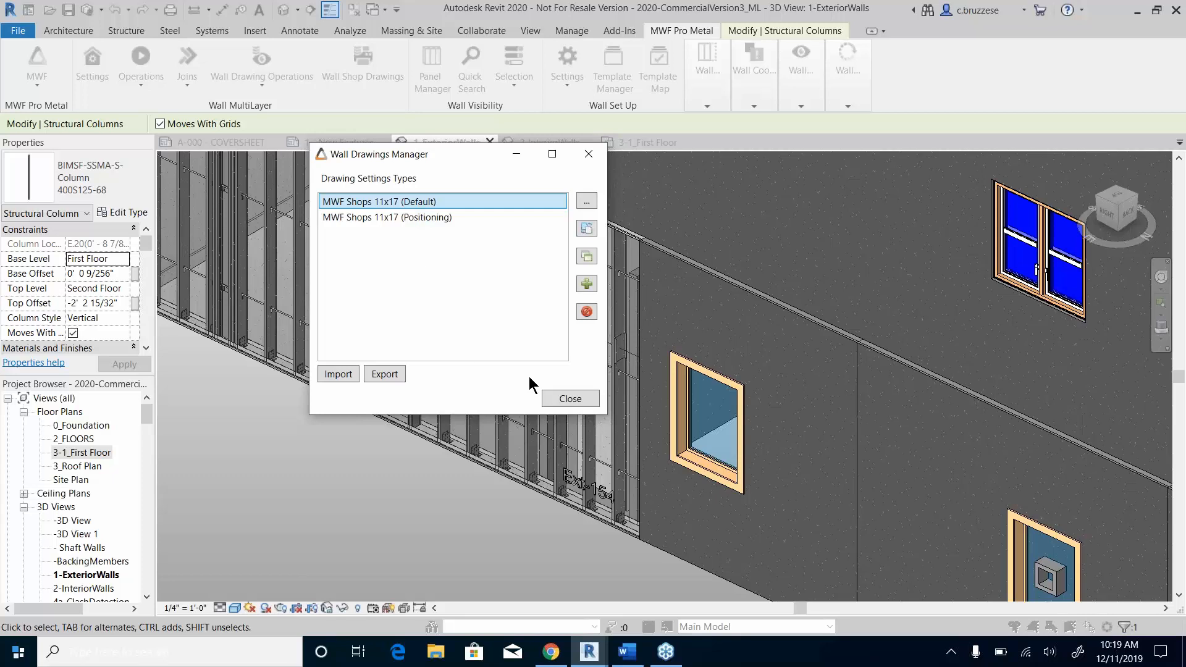
pyautogui.click(586, 202)
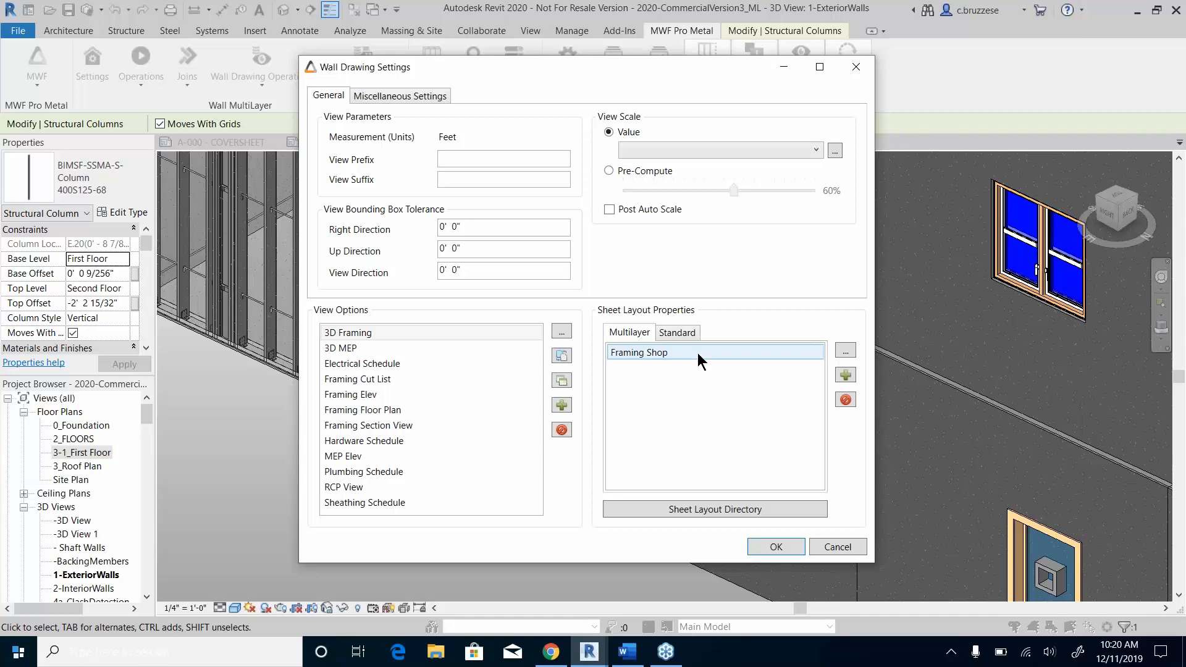
# Step: Compare the Multilayer and Standard sheet layouts in the default wall drawing settings, accept them, and close the manager
pyautogui.moveTo(706, 64); pyautogui.dragTo(690, 43)
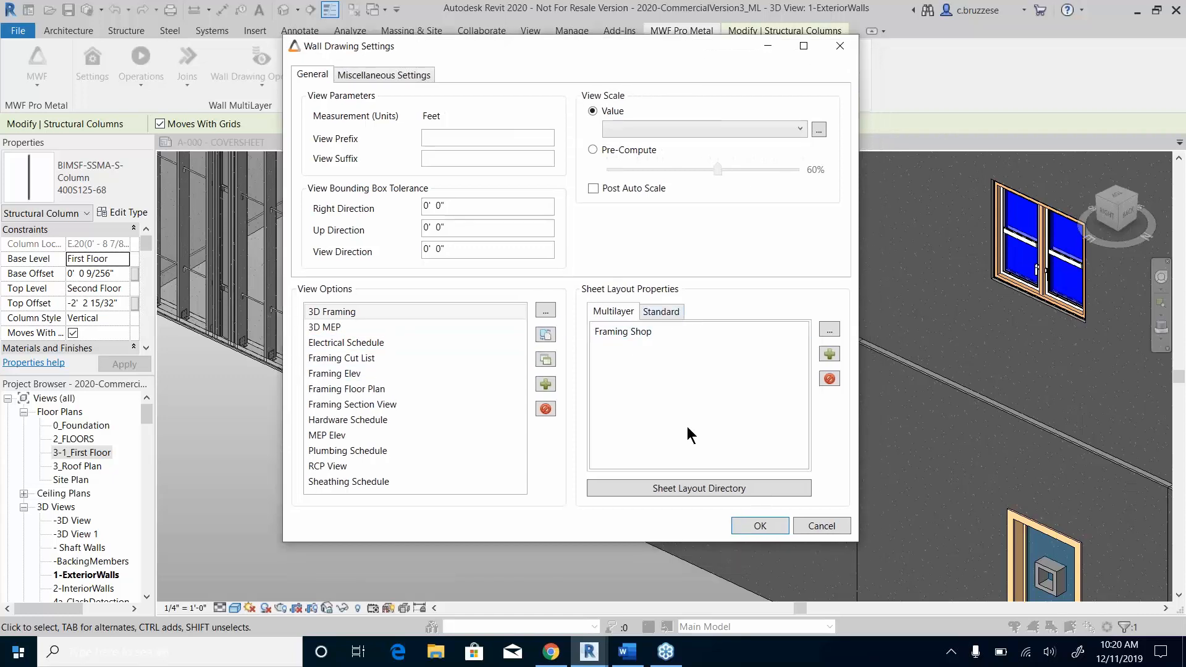
pyautogui.click(661, 312)
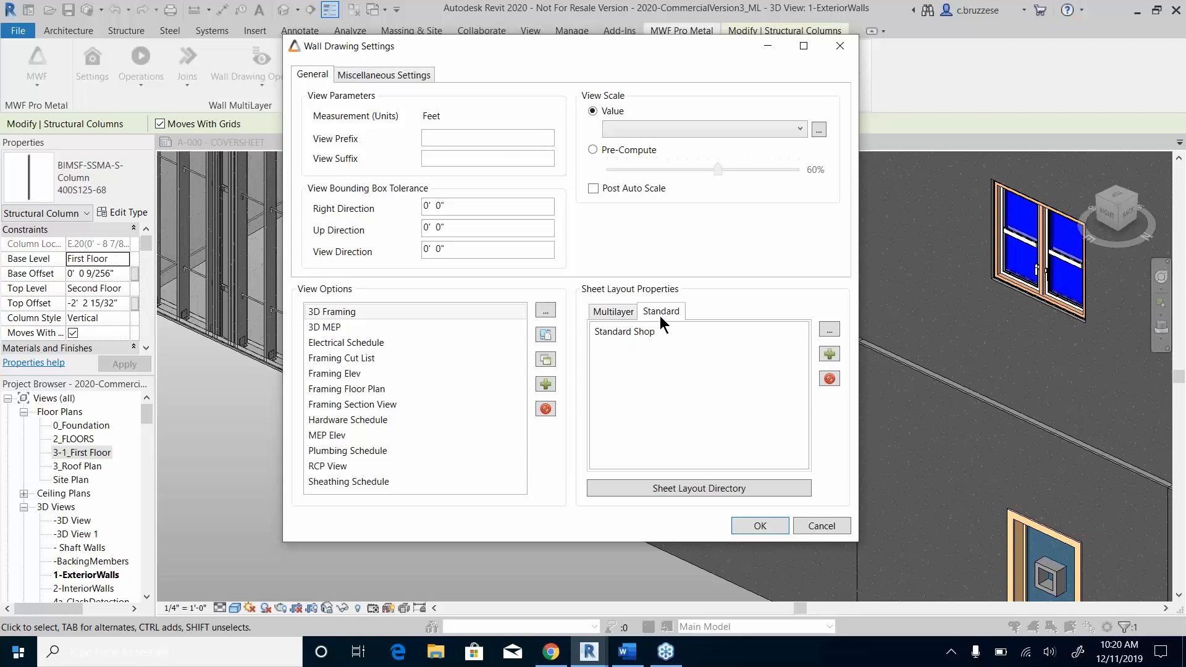
pyautogui.click(617, 310)
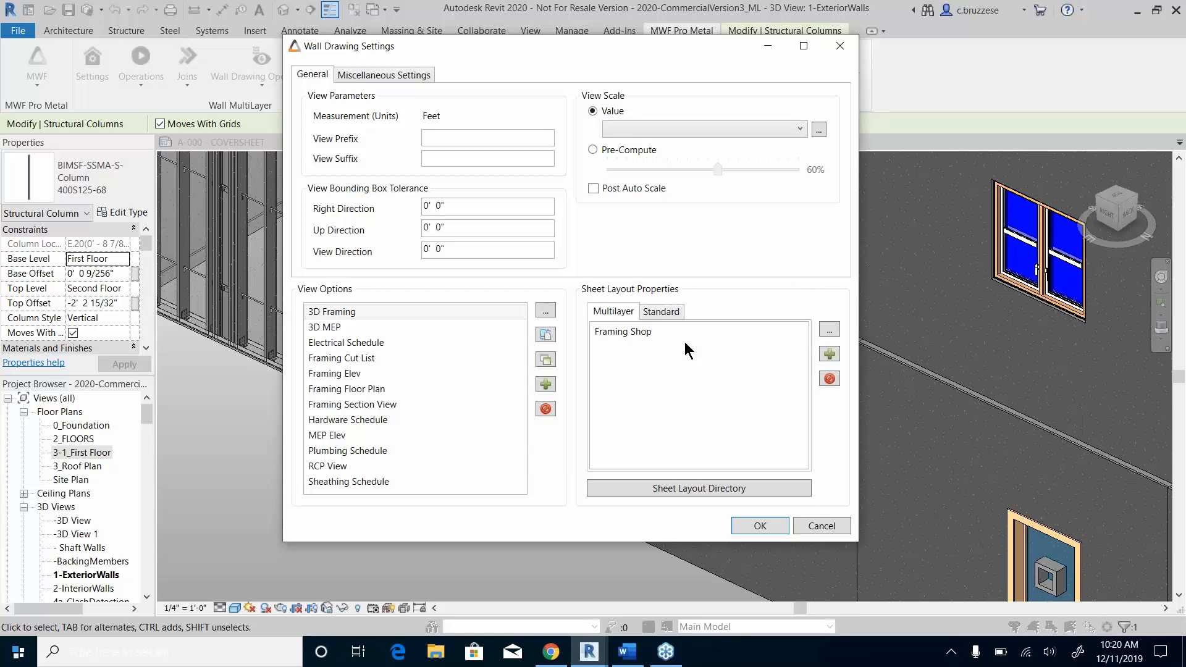
pyautogui.click(661, 309)
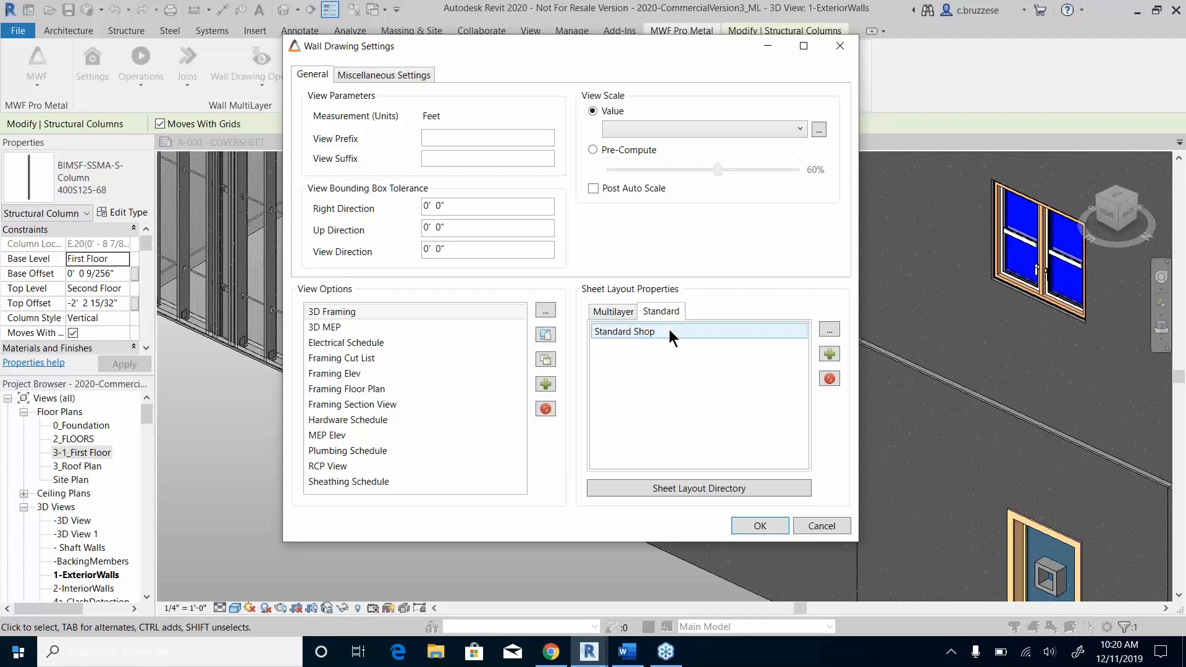
pyautogui.click(621, 313)
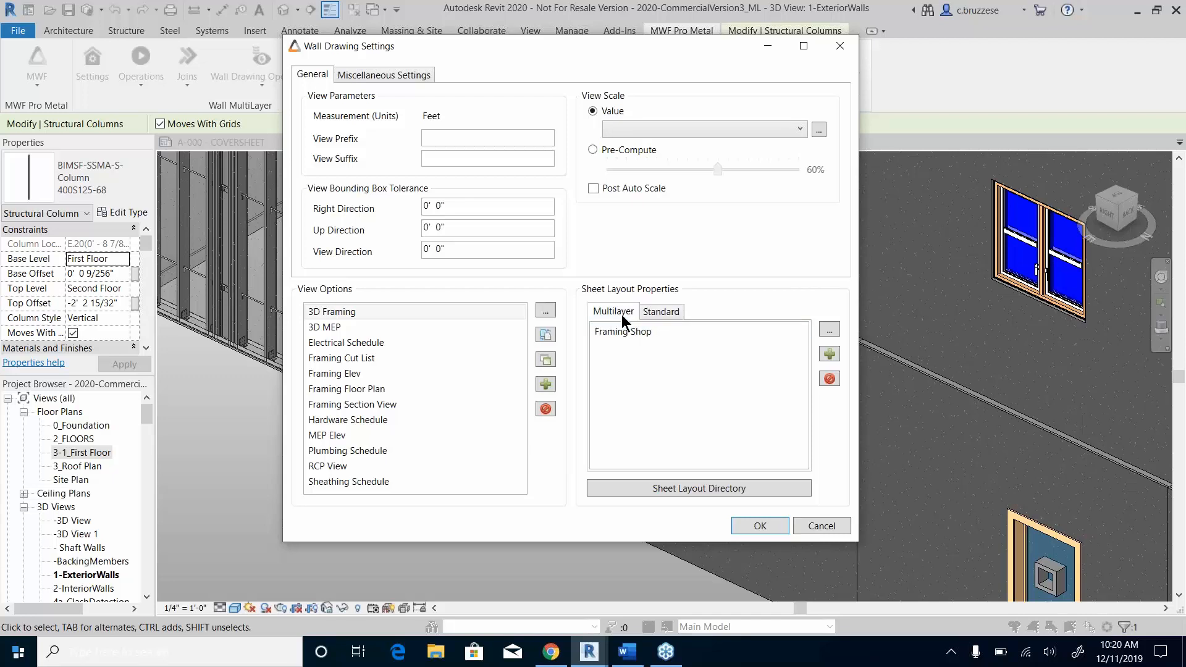
pyautogui.click(673, 313)
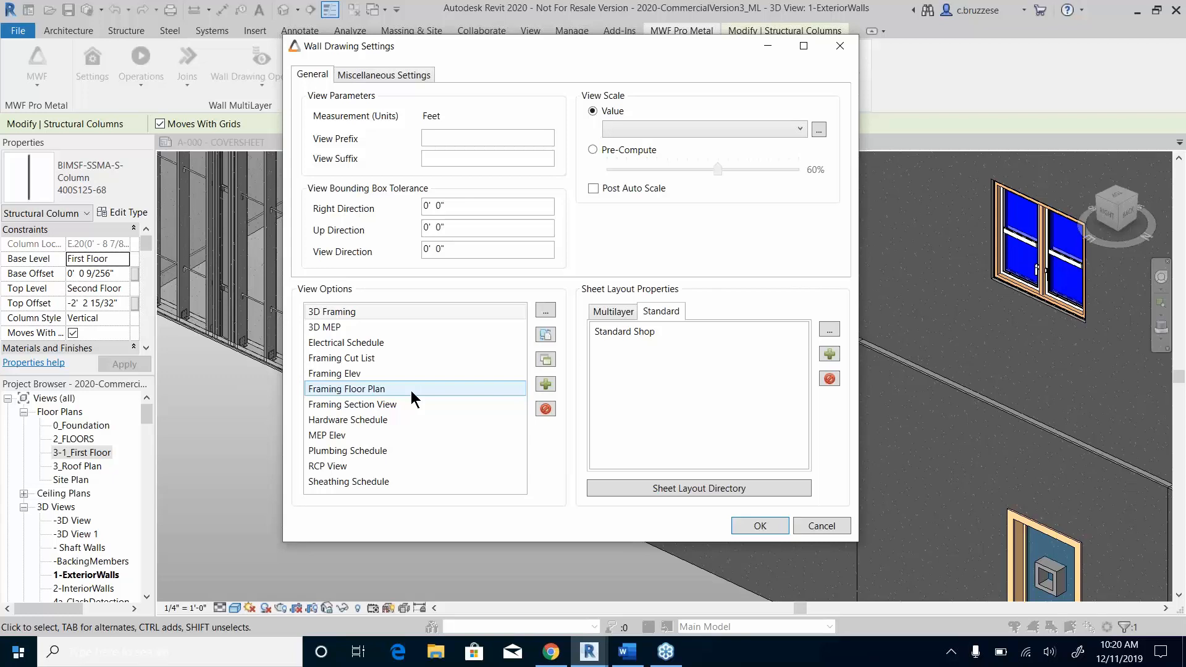
pyautogui.moveTo(578, 47); pyautogui.dragTo(566, 39)
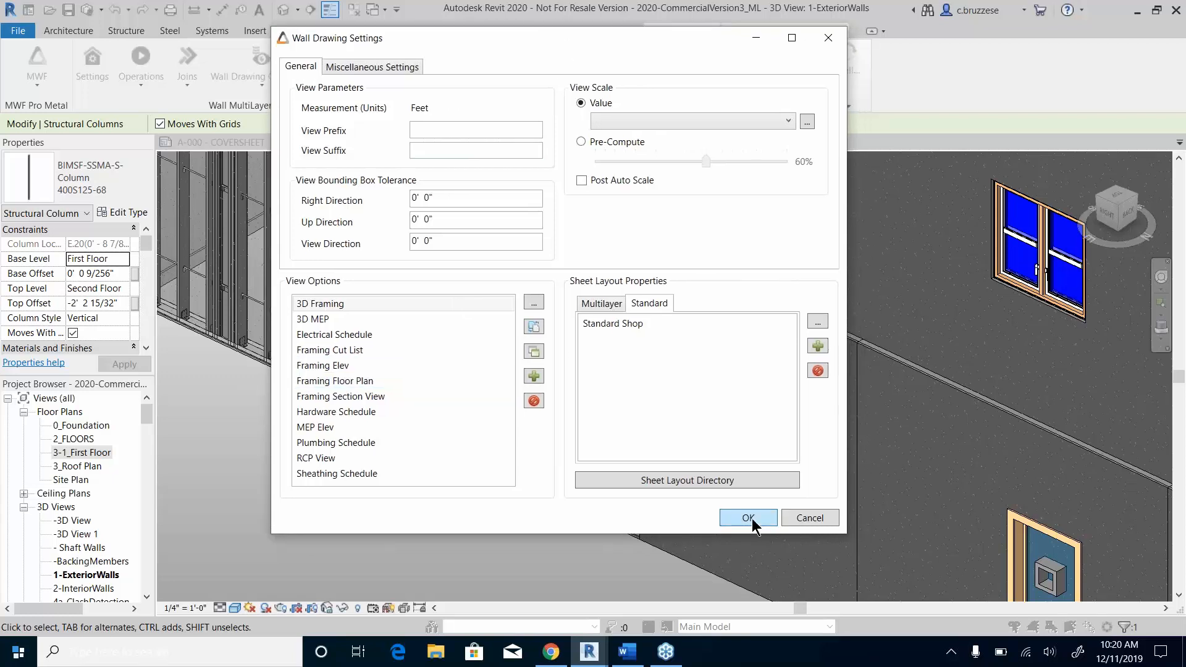
pyautogui.click(749, 519)
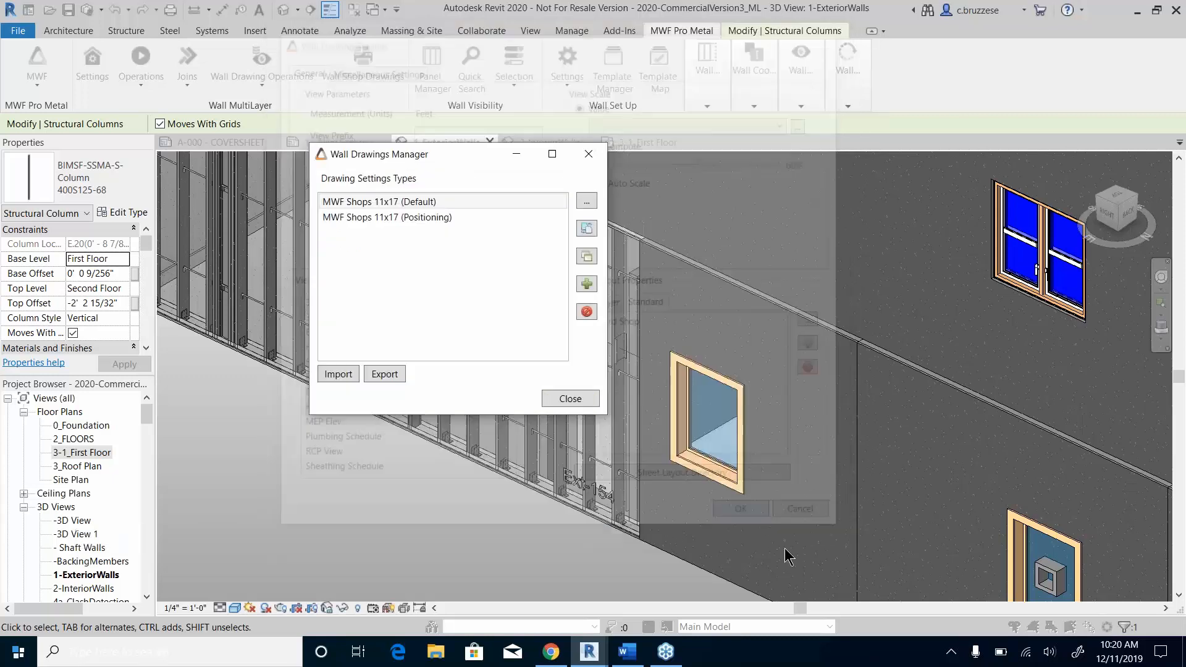
pyautogui.click(587, 155)
# Step: Consult the Shop Drawings items on the New Features sheet and open the MWF Shops 11x17 (Positioning) settings from the 2-InteriorWalls view
pyautogui.click(334, 141)
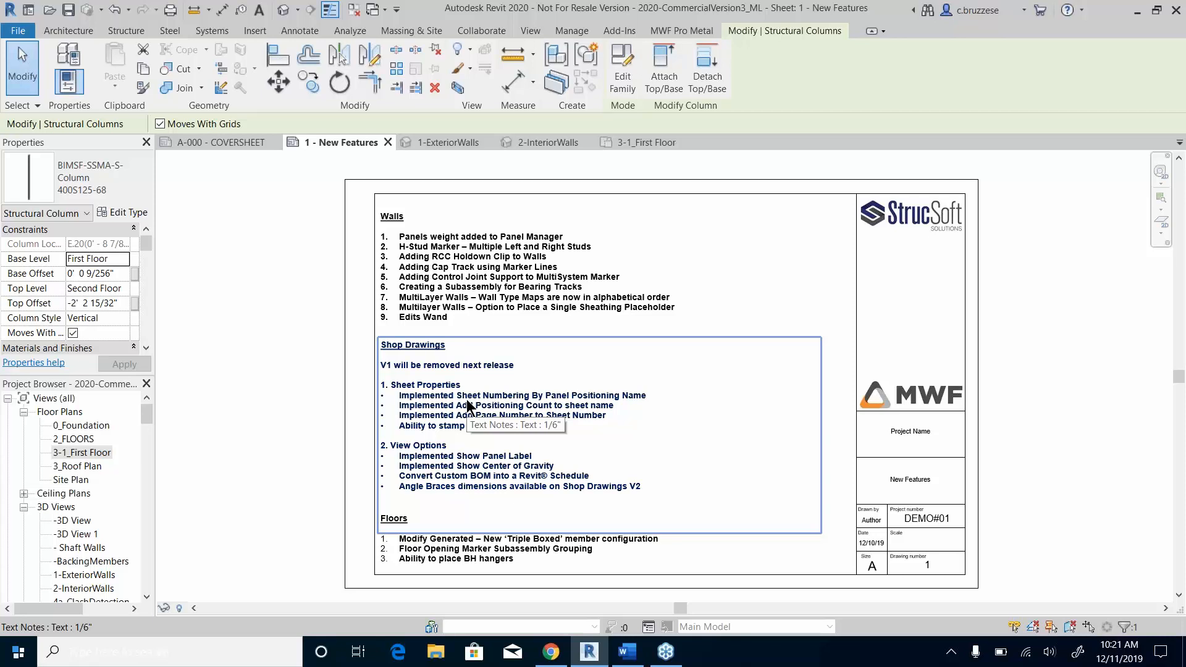
pyautogui.click(559, 145)
pyautogui.click(682, 30)
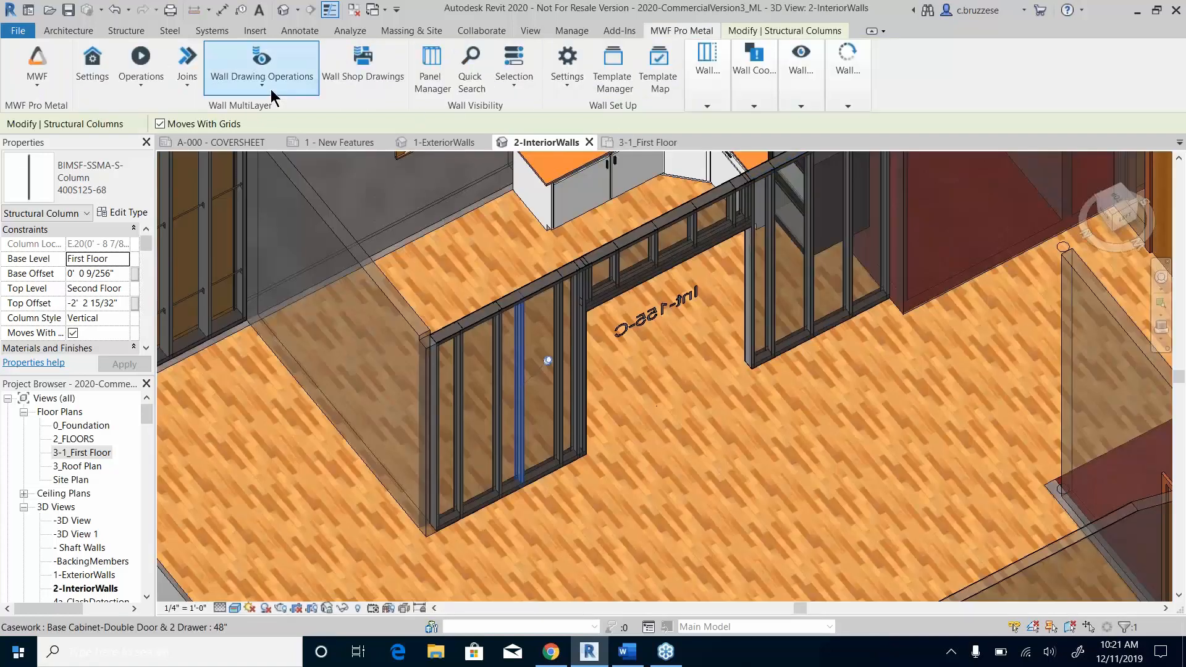
pyautogui.click(264, 86)
pyautogui.click(266, 107)
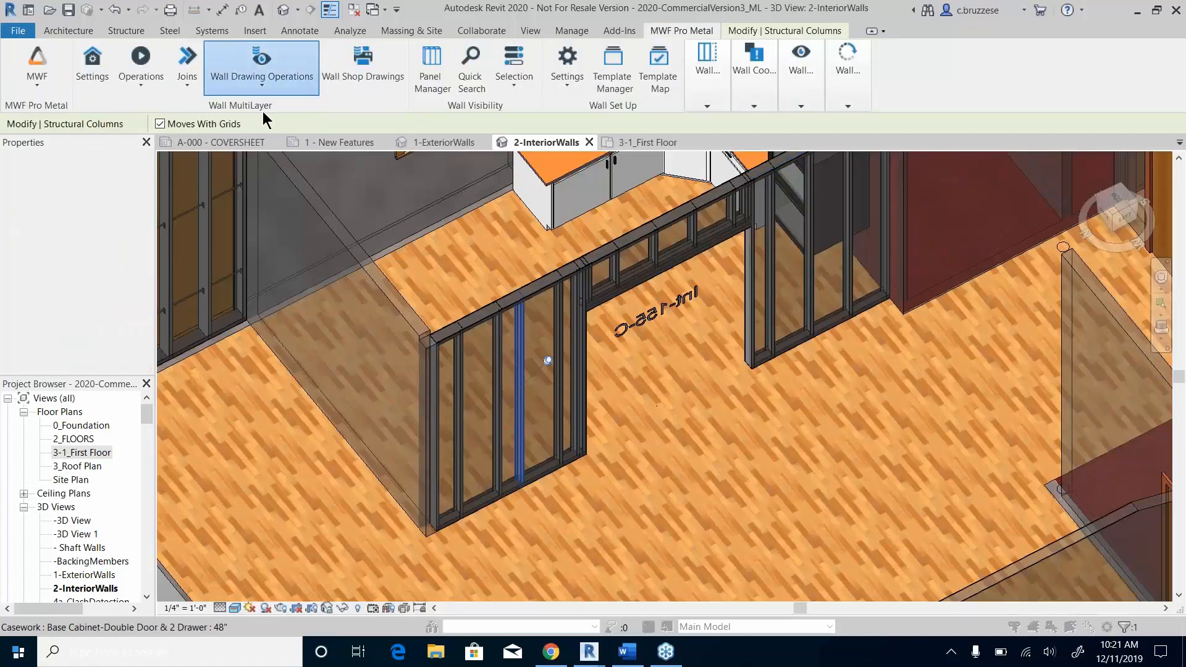
pyautogui.doubleClick(558, 250)
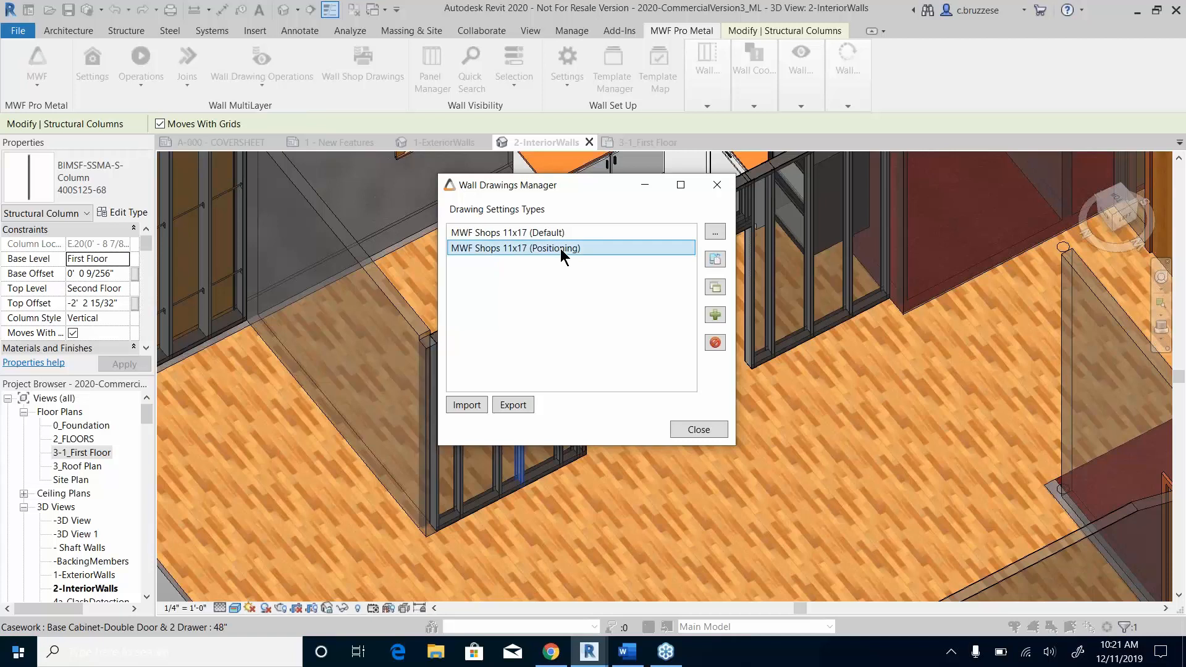
# Step: Examine the zones, sheet naming and sheet numbering options of the Standard Shop layout, and accept its sheet properties
pyautogui.click(677, 333)
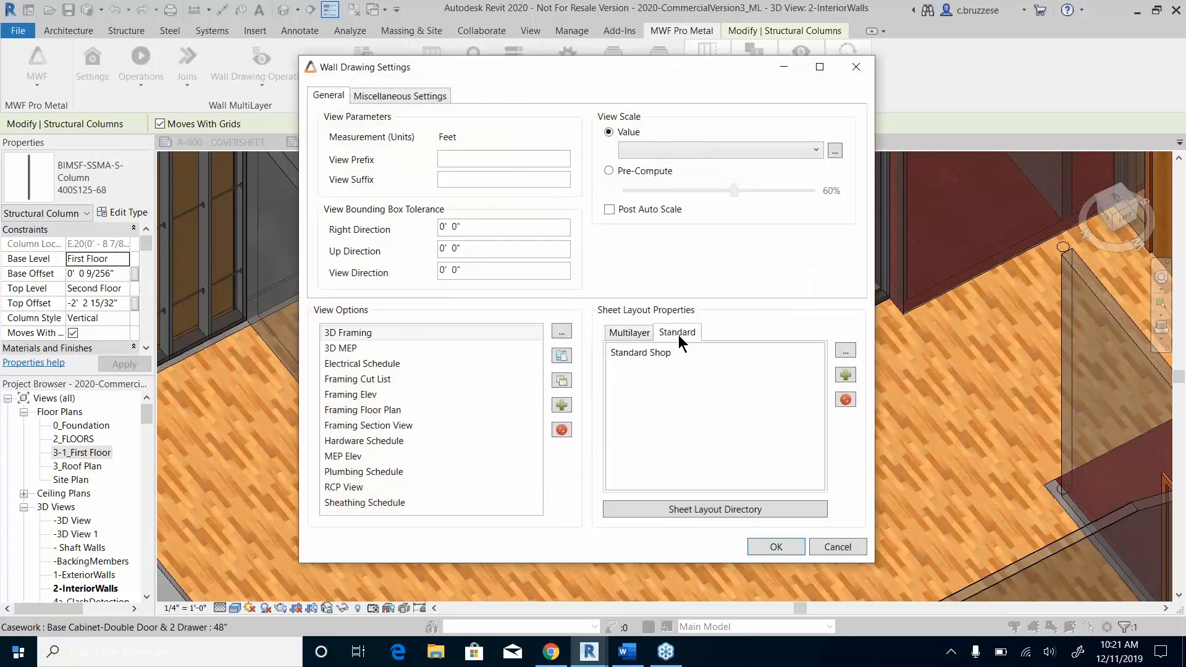
pyautogui.click(677, 351)
pyautogui.click(846, 350)
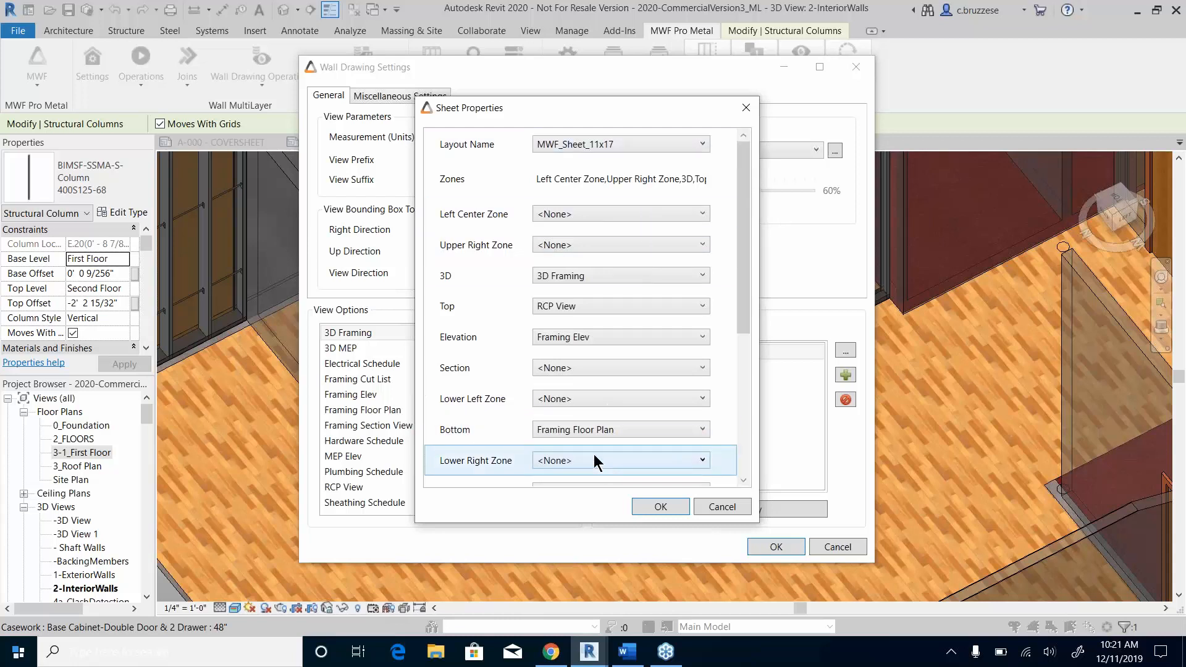
pyautogui.moveTo(745, 193); pyautogui.dragTo(736, 424)
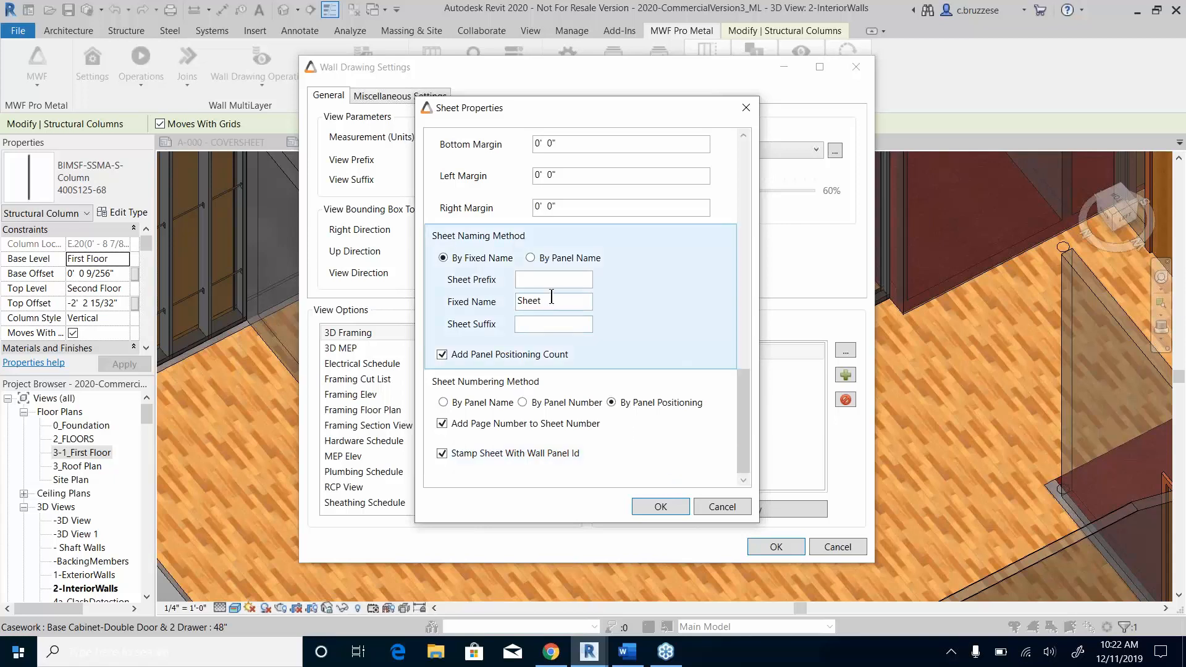
pyautogui.scroll(10, 556, 315)
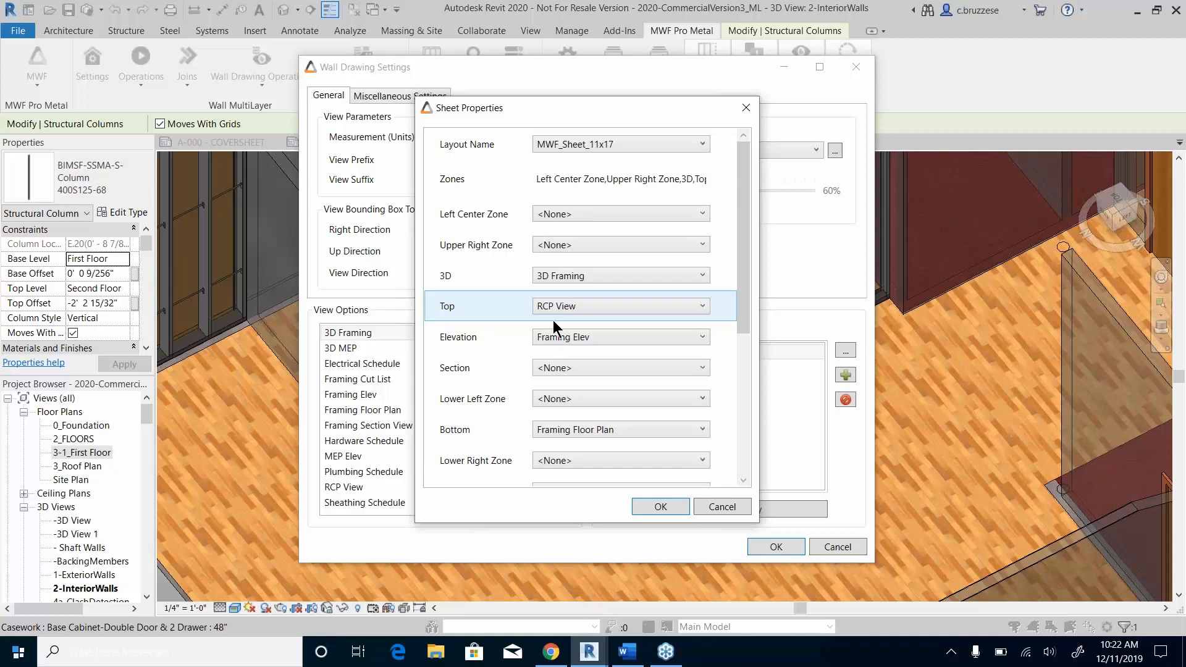
pyautogui.click(659, 506)
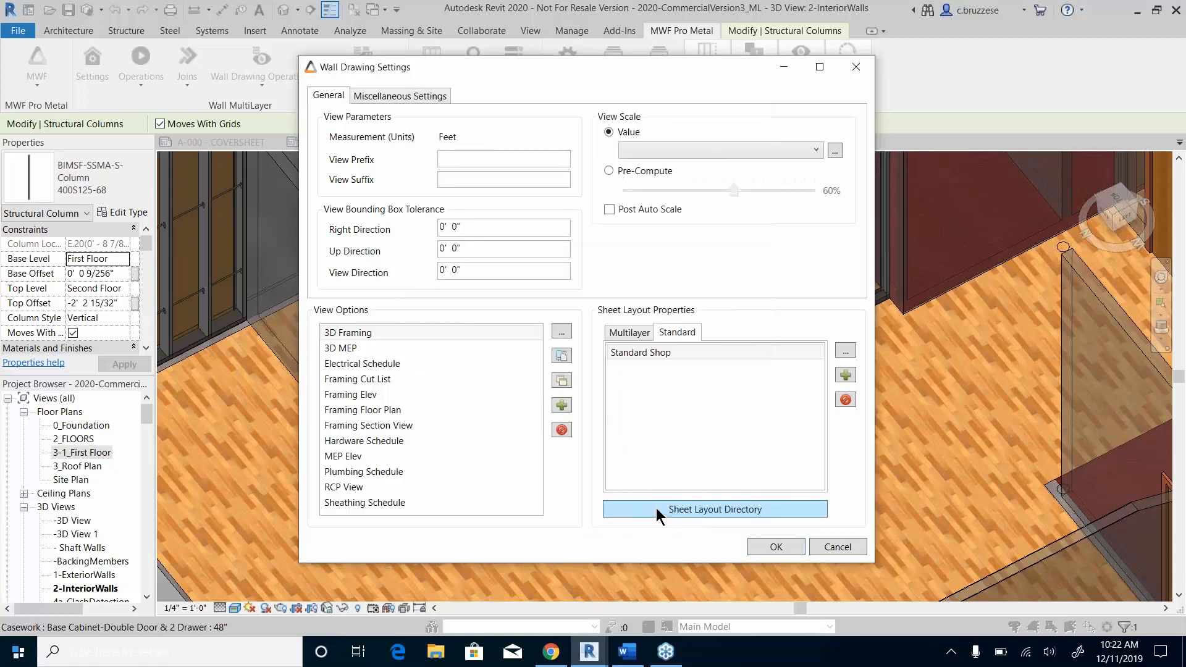
# Step: Review the Schedule, View and SubAssembly templates offered for adding a view type, and dismiss them without adding any
pyautogui.click(623, 333)
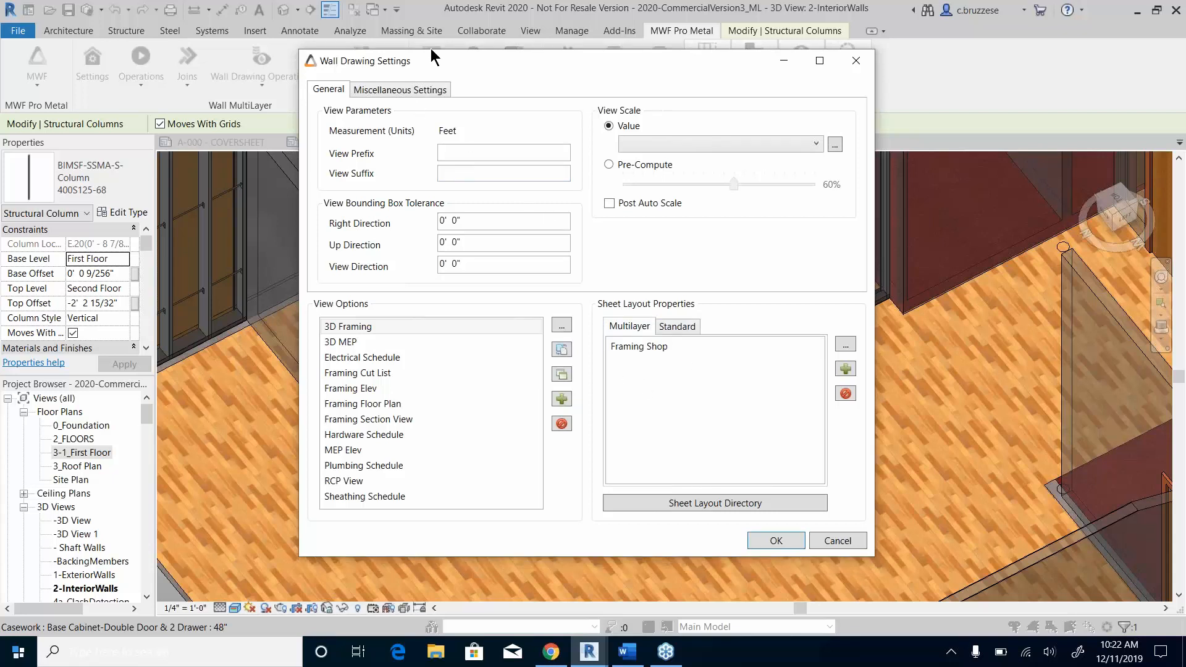
pyautogui.moveTo(432, 61); pyautogui.dragTo(417, 38)
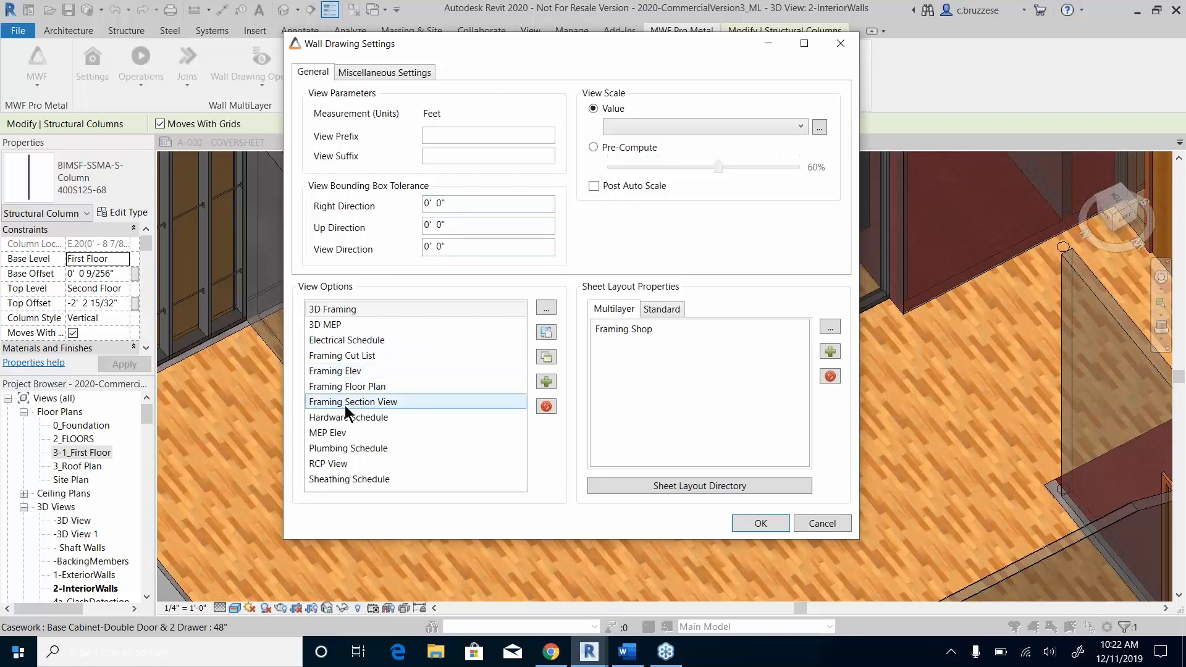
pyautogui.click(549, 385)
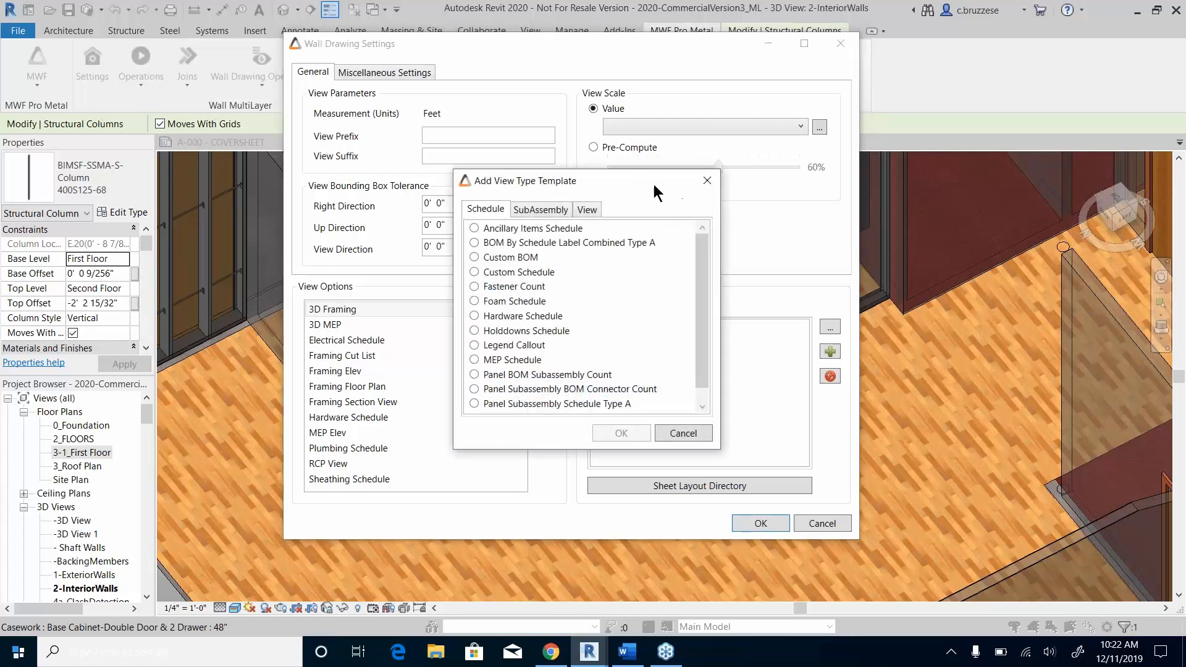
pyautogui.moveTo(654, 184); pyautogui.dragTo(752, 176)
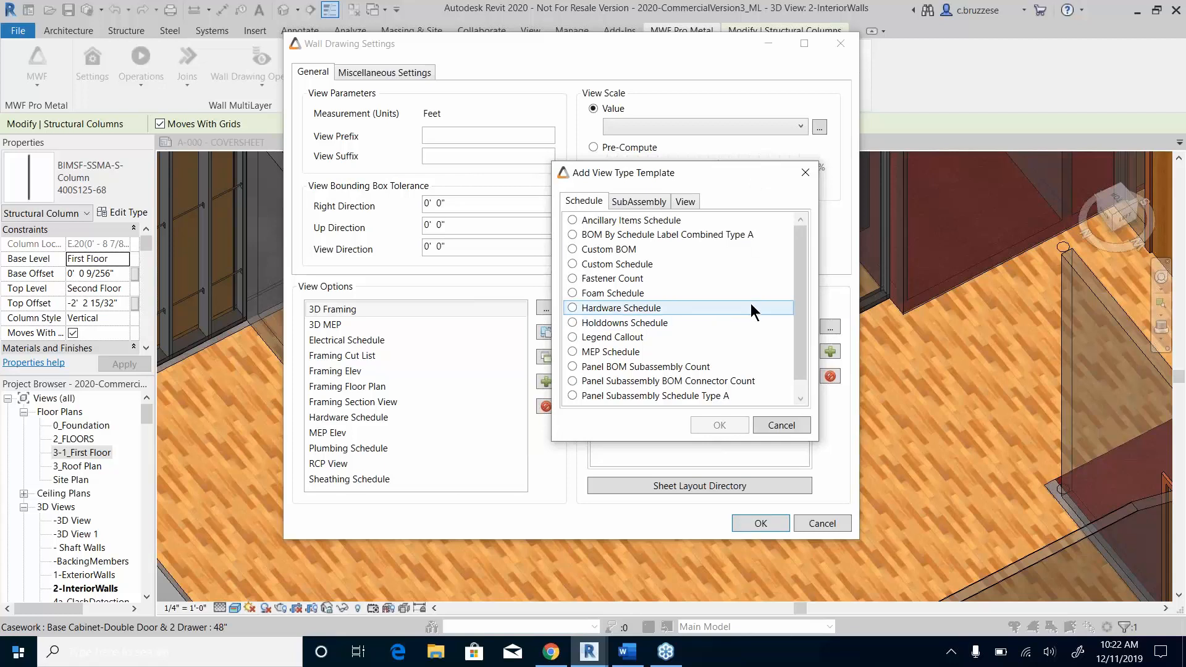
pyautogui.scroll(-1, 749, 309)
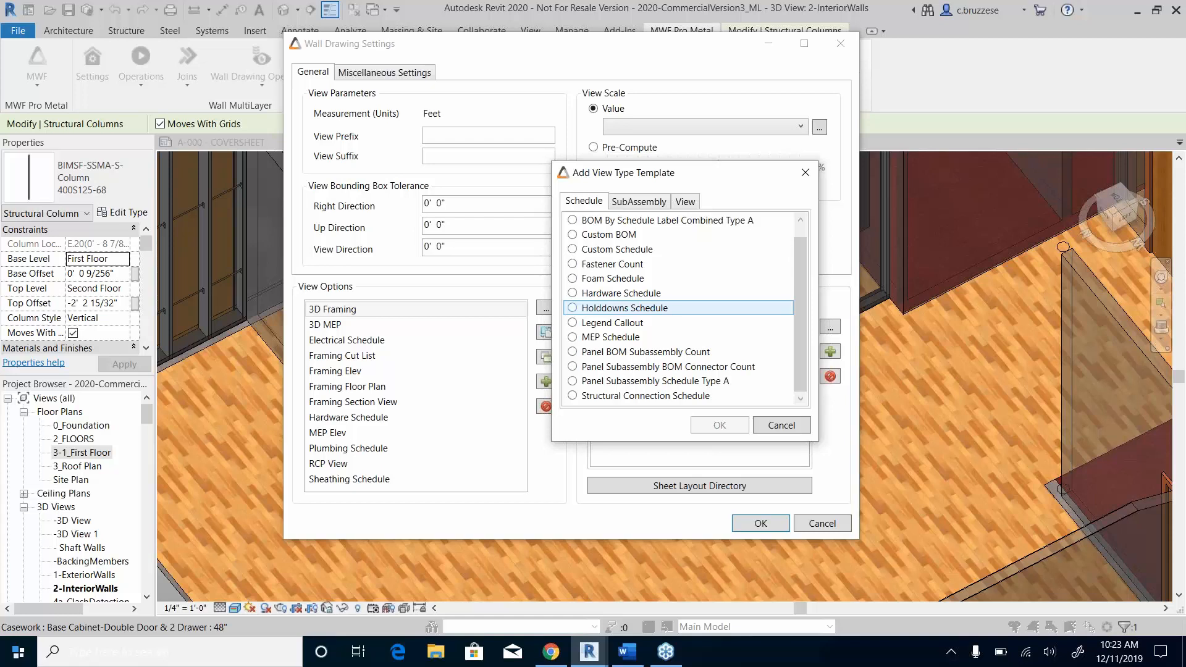
pyautogui.click(685, 202)
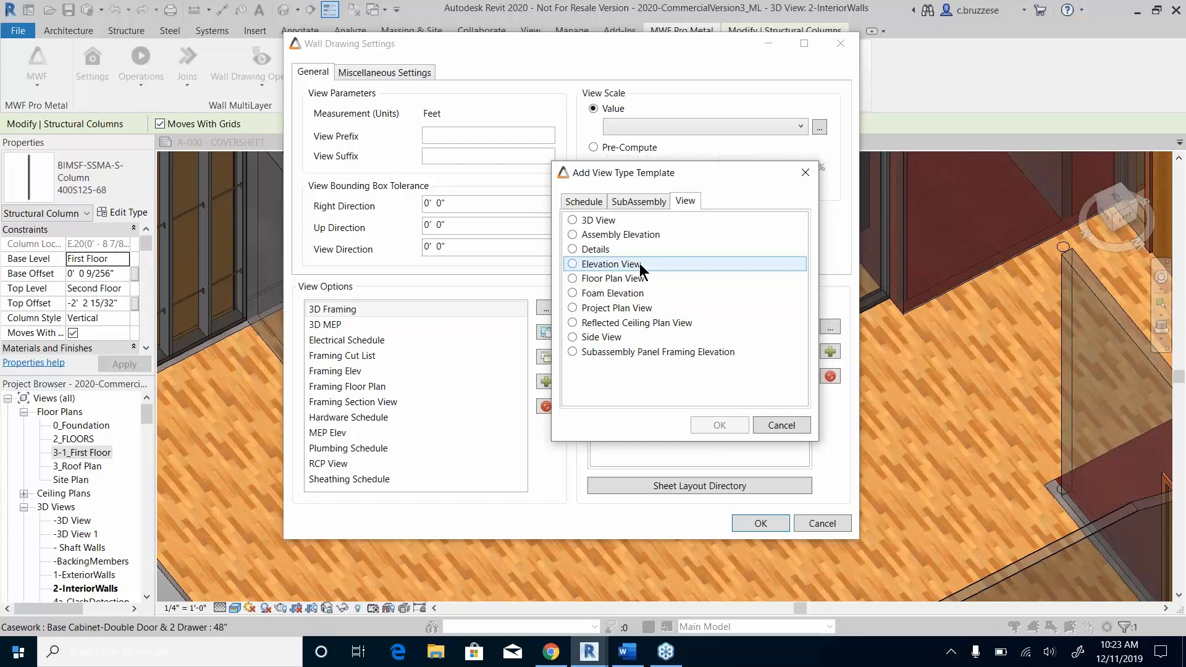
pyautogui.click(627, 204)
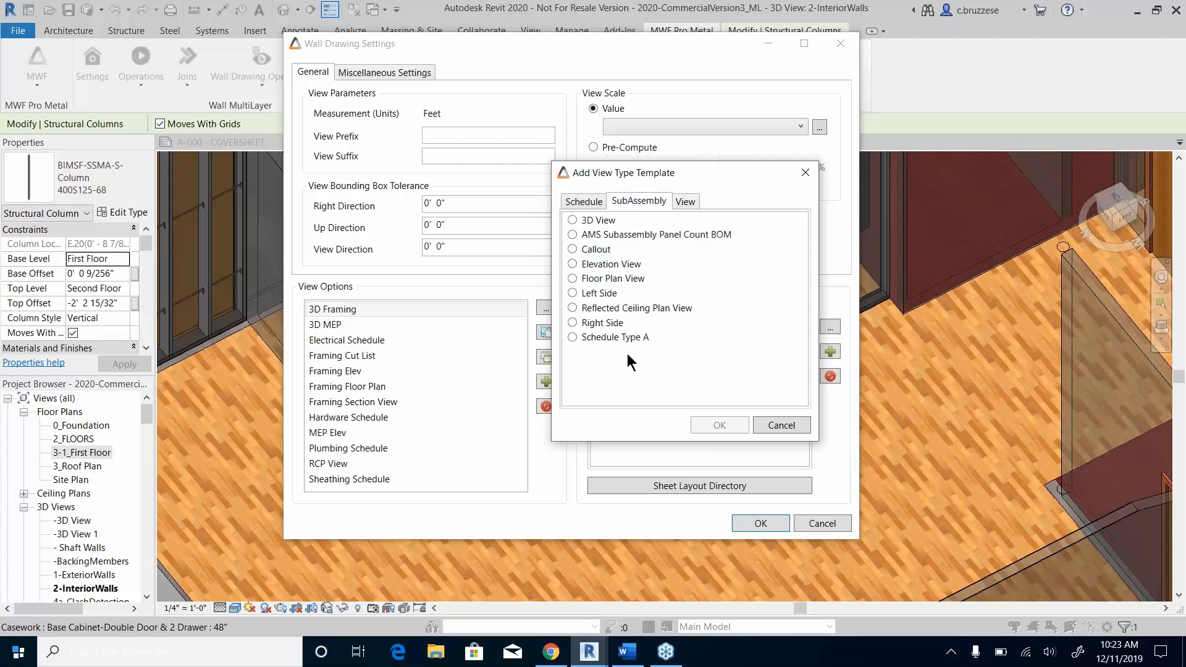
pyautogui.click(587, 201)
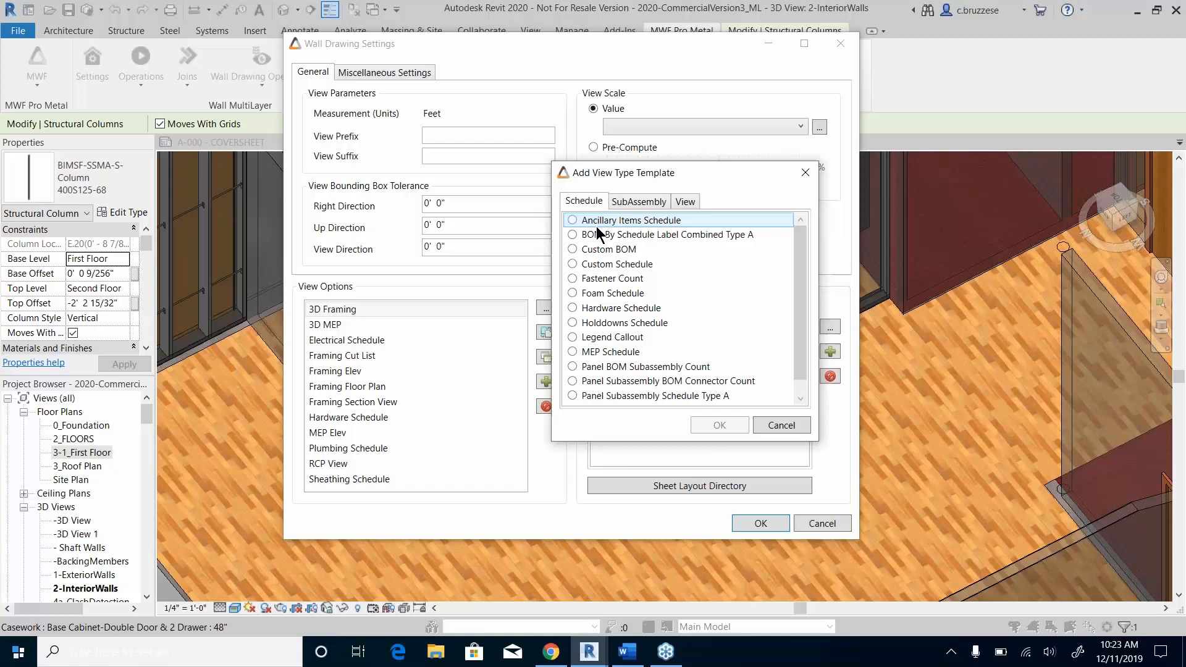
pyautogui.click(806, 174)
# Step: Open the Framing Elev view options and examine the available dimension and label annotations
pyautogui.doubleClick(346, 372)
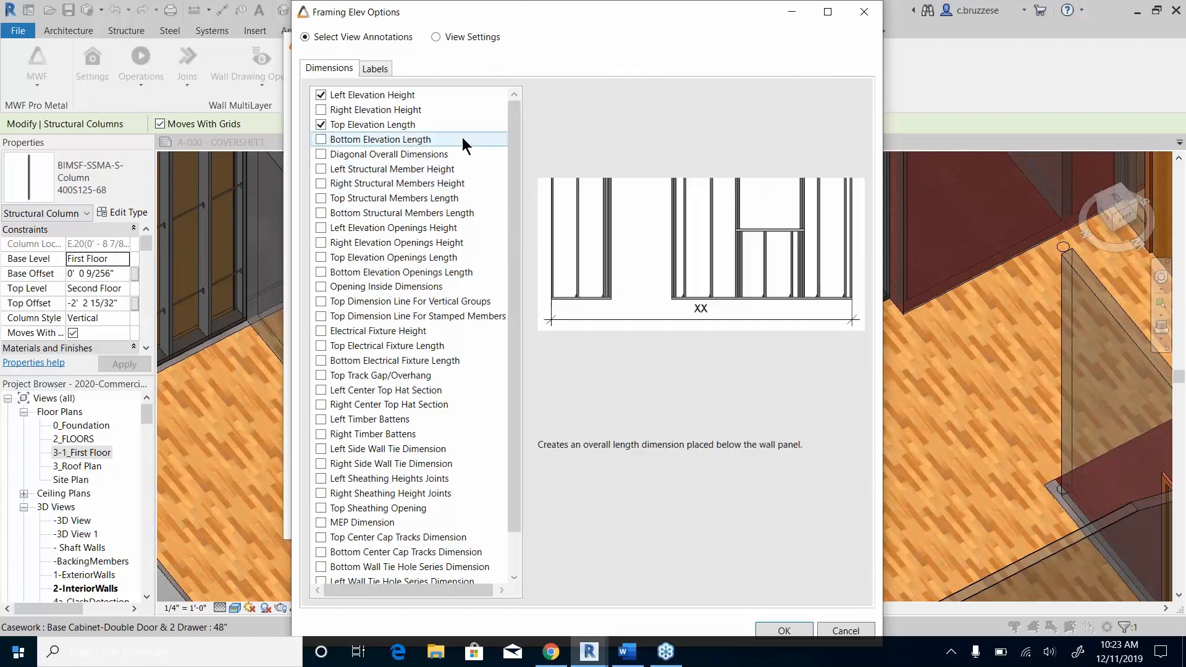
pyautogui.moveTo(511, 118); pyautogui.dragTo(524, 184)
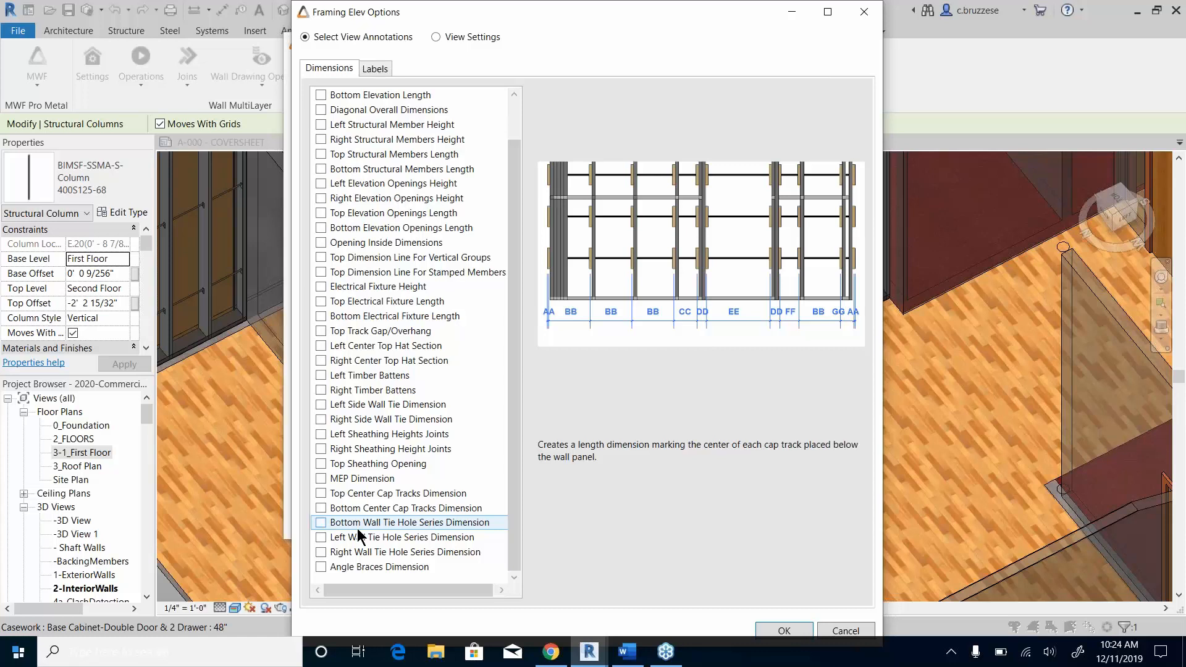
pyautogui.click(381, 72)
pyautogui.moveTo(406, 98)
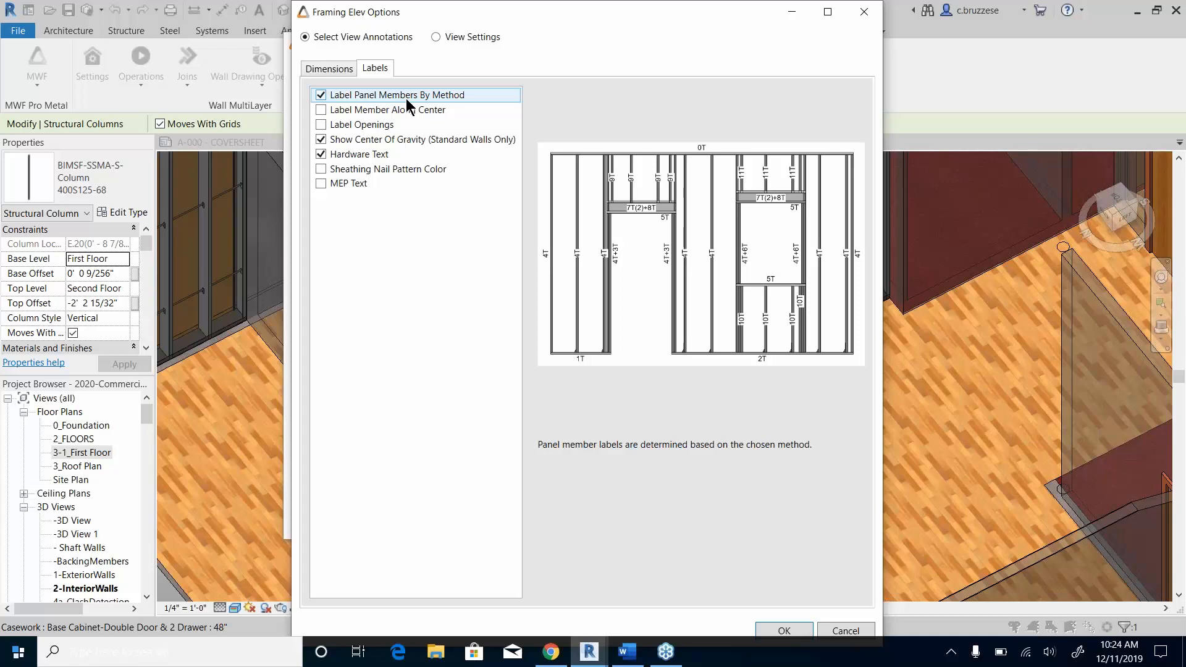
# Step: Review the Framing Elev label settings, keep the label method By Positioning, accept the drawing settings, and close the Wall Drawings Manager
pyautogui.click(451, 38)
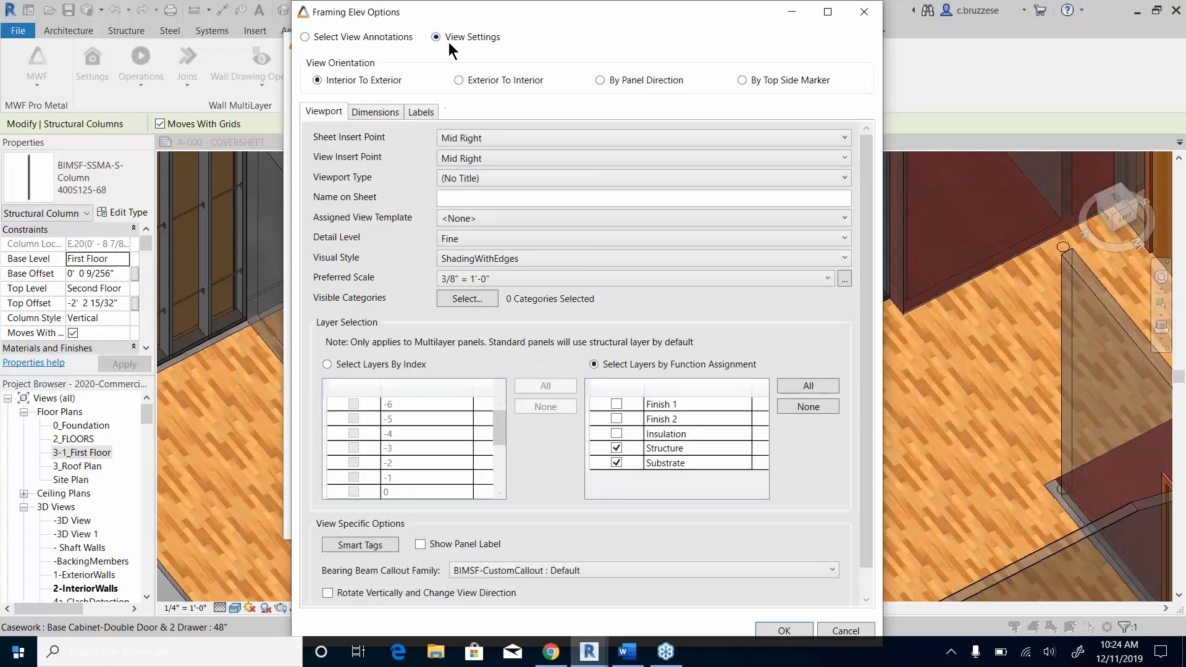
pyautogui.click(413, 111)
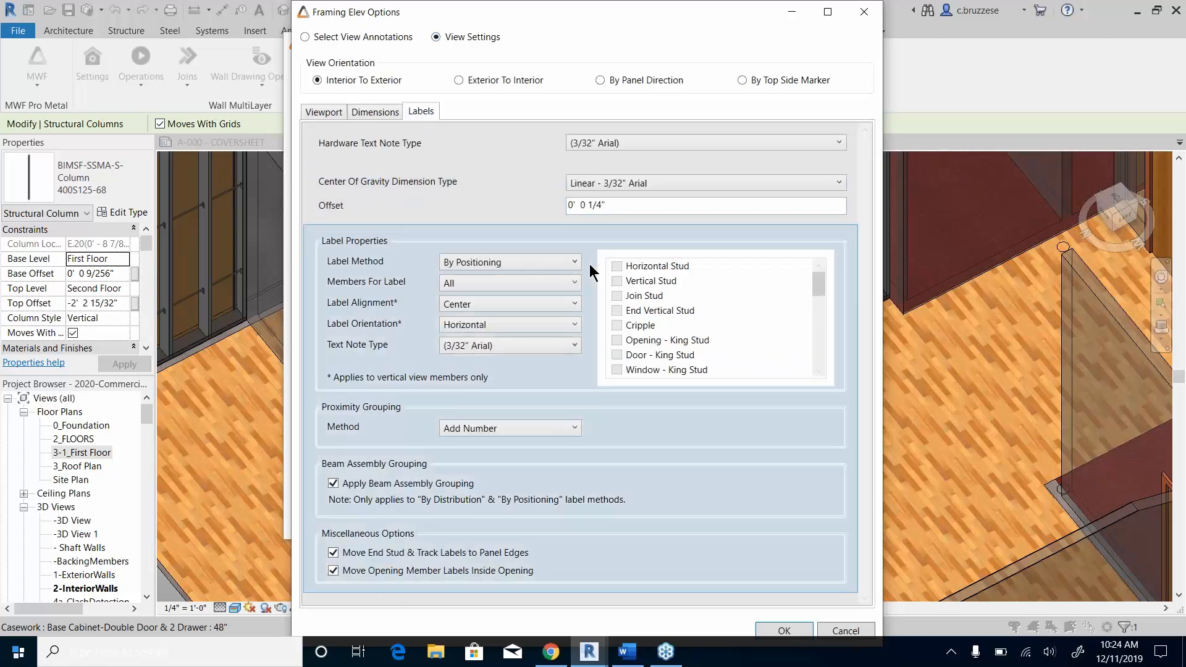
pyautogui.click(536, 264)
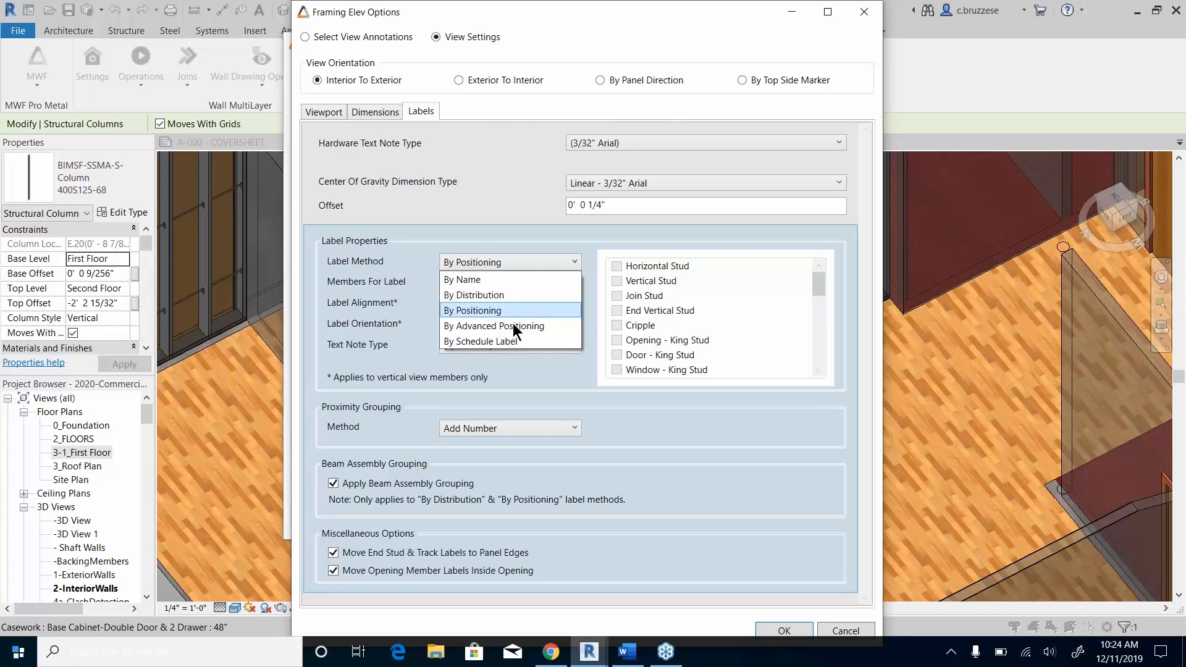
pyautogui.click(496, 309)
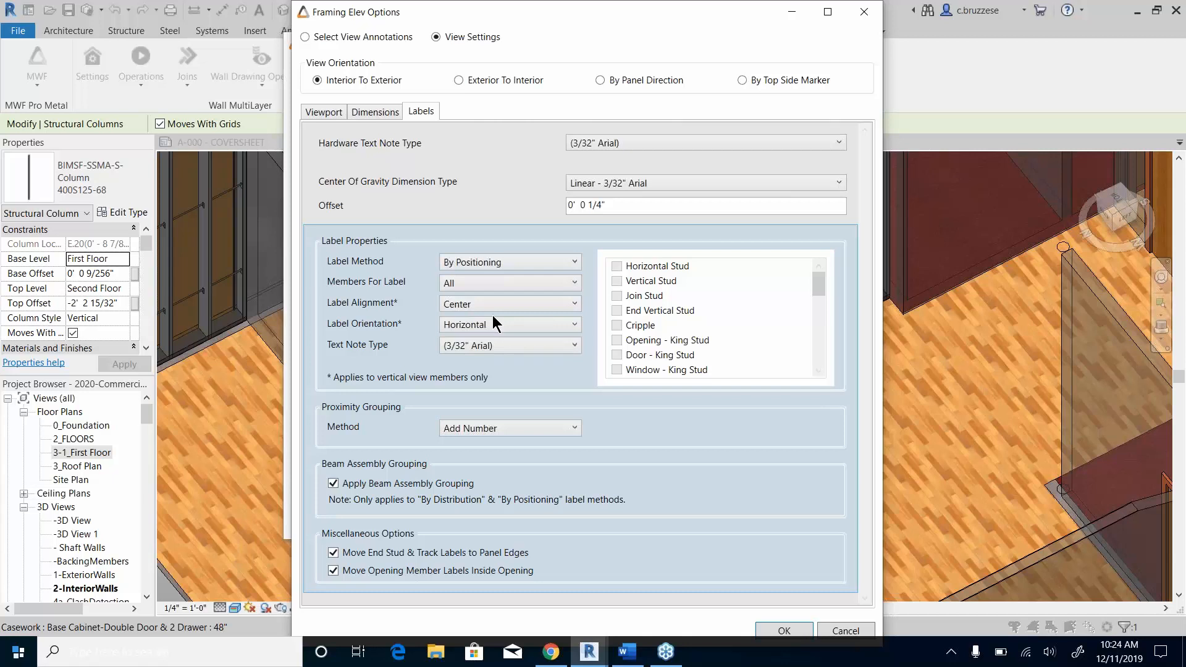
pyautogui.click(780, 632)
pyautogui.click(756, 526)
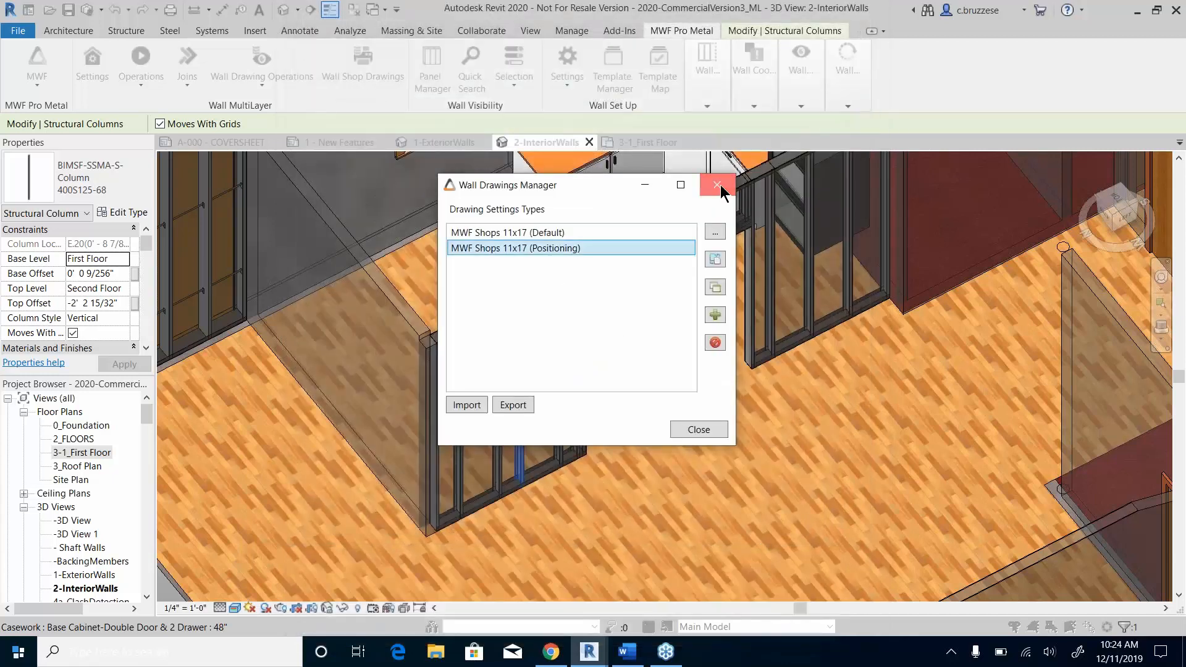
pyautogui.click(717, 185)
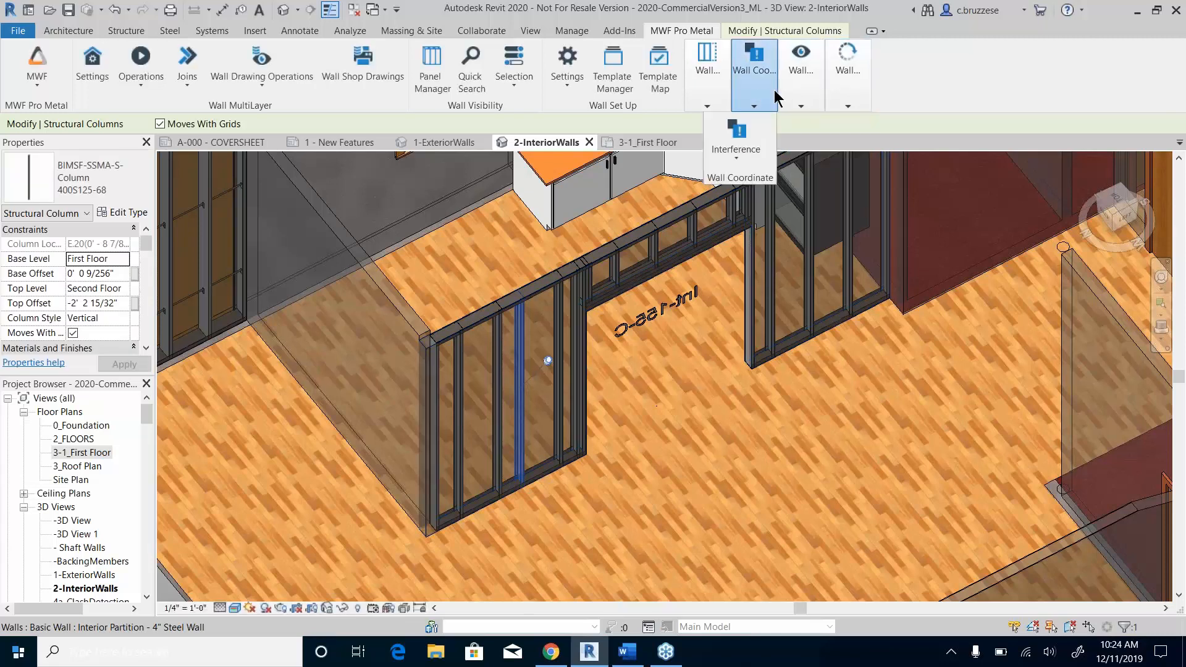
# Step: Deselect the stud and run Member Positioning for walls with the Default positioning type, acknowledging the warning
pyautogui.moveTo(790, 98)
pyautogui.click(782, 144)
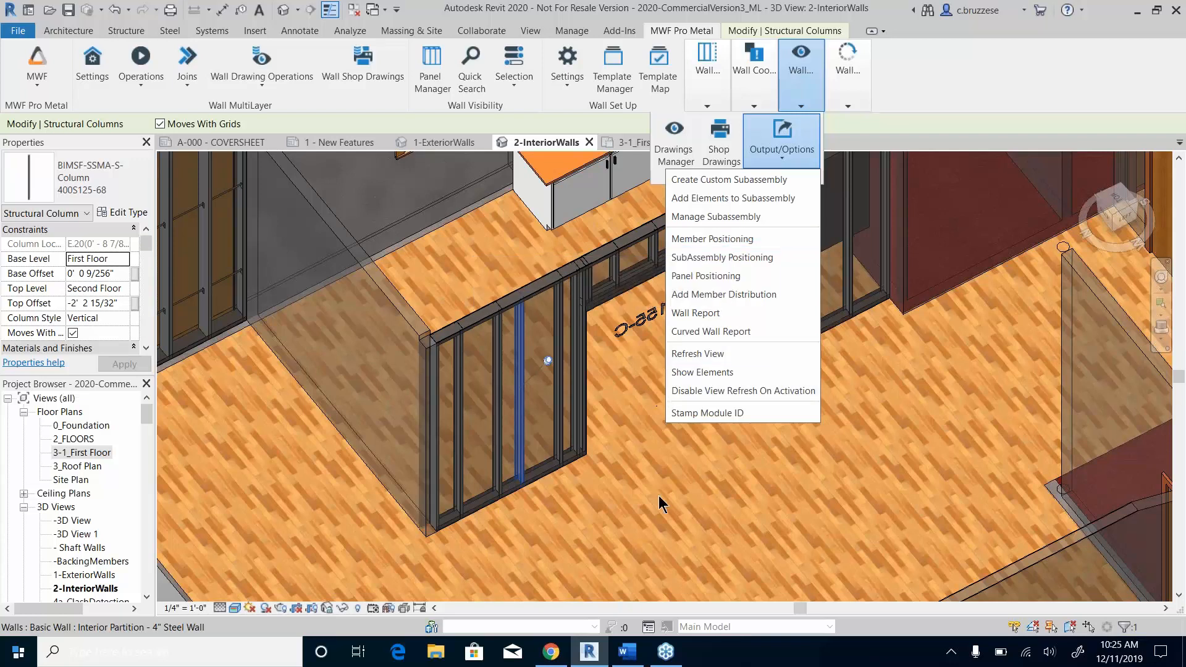
pyautogui.click(655, 524)
pyautogui.click(657, 525)
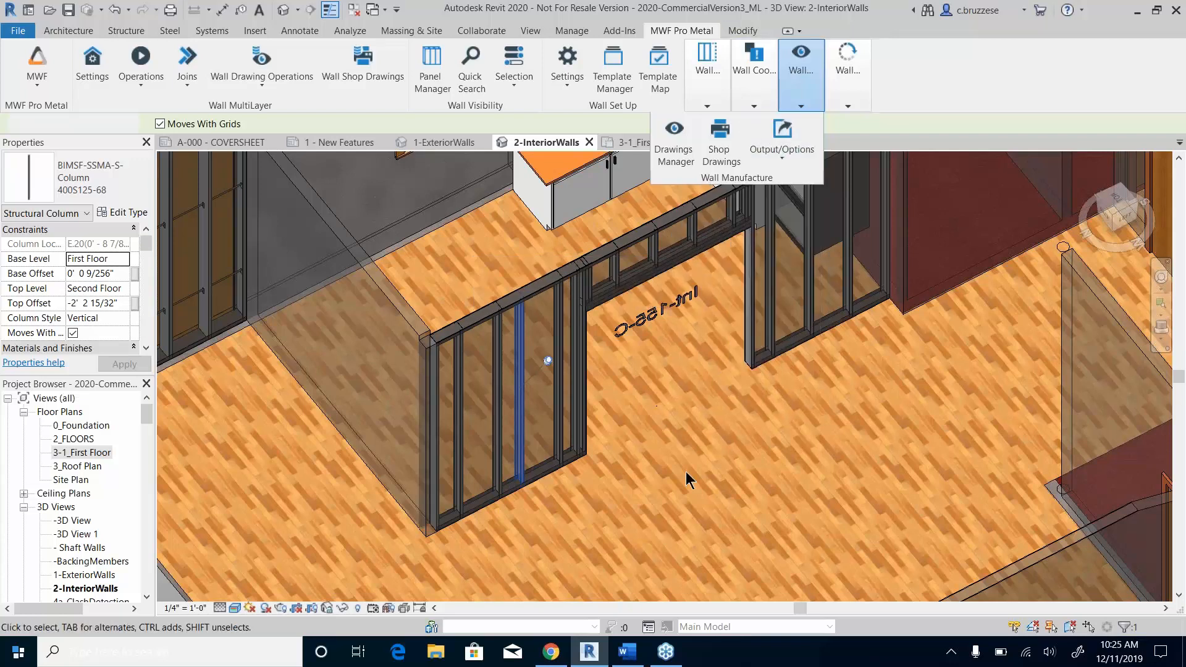
pyautogui.click(782, 144)
pyautogui.click(765, 240)
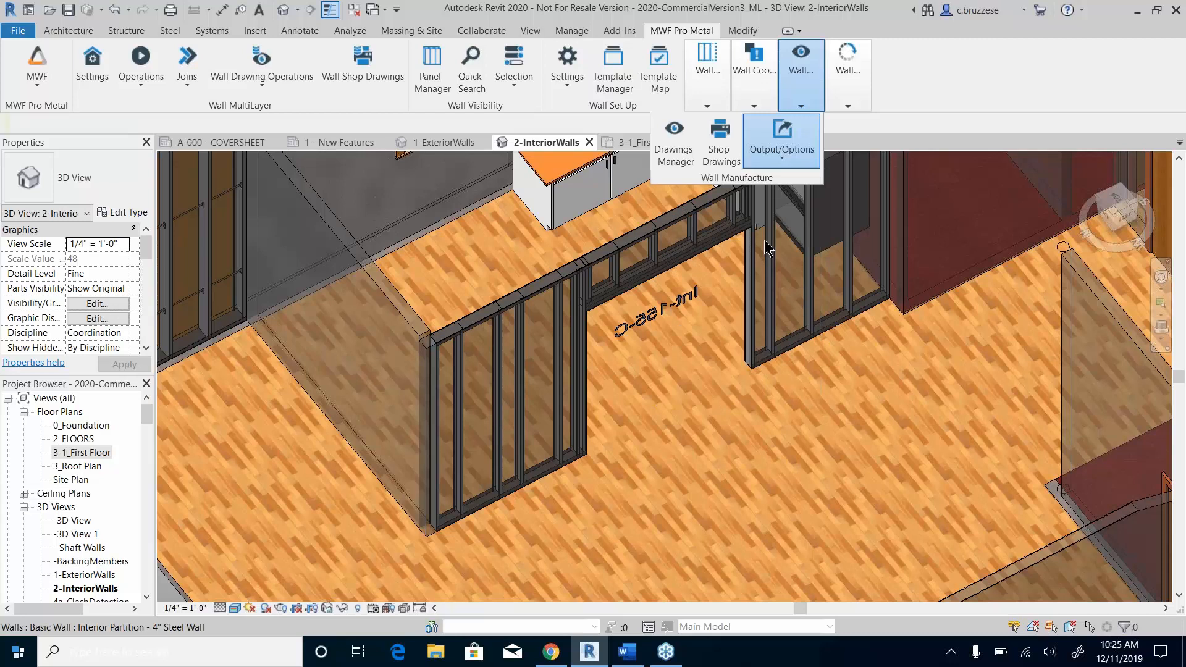
pyautogui.click(906, 402)
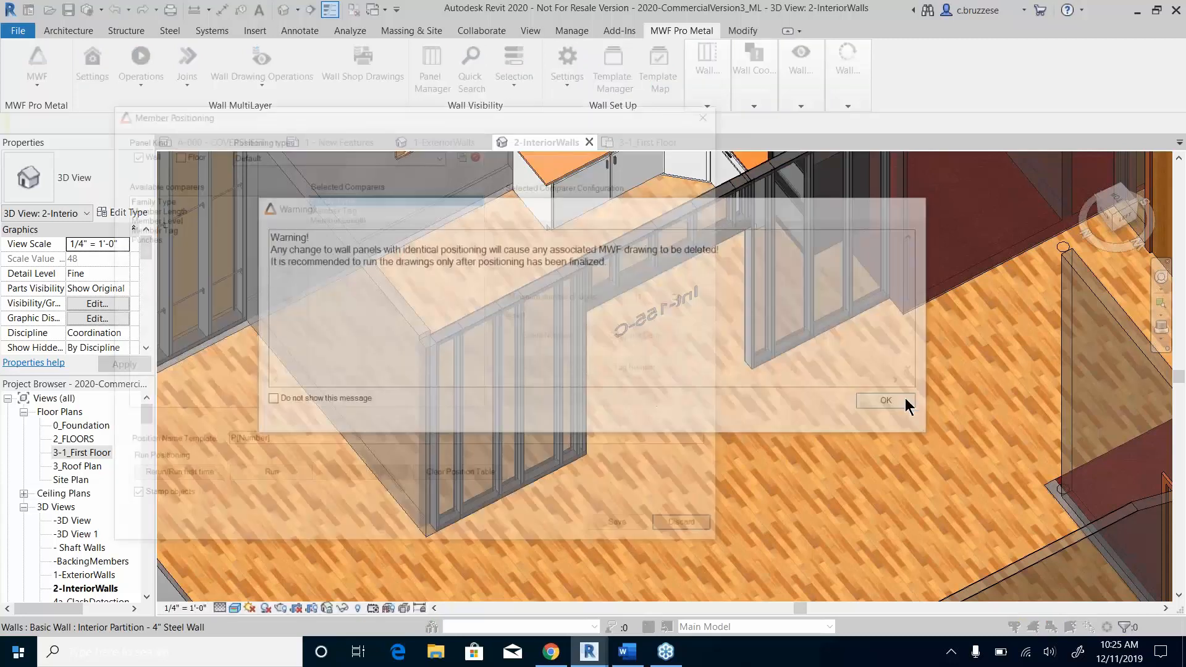
pyautogui.click(295, 473)
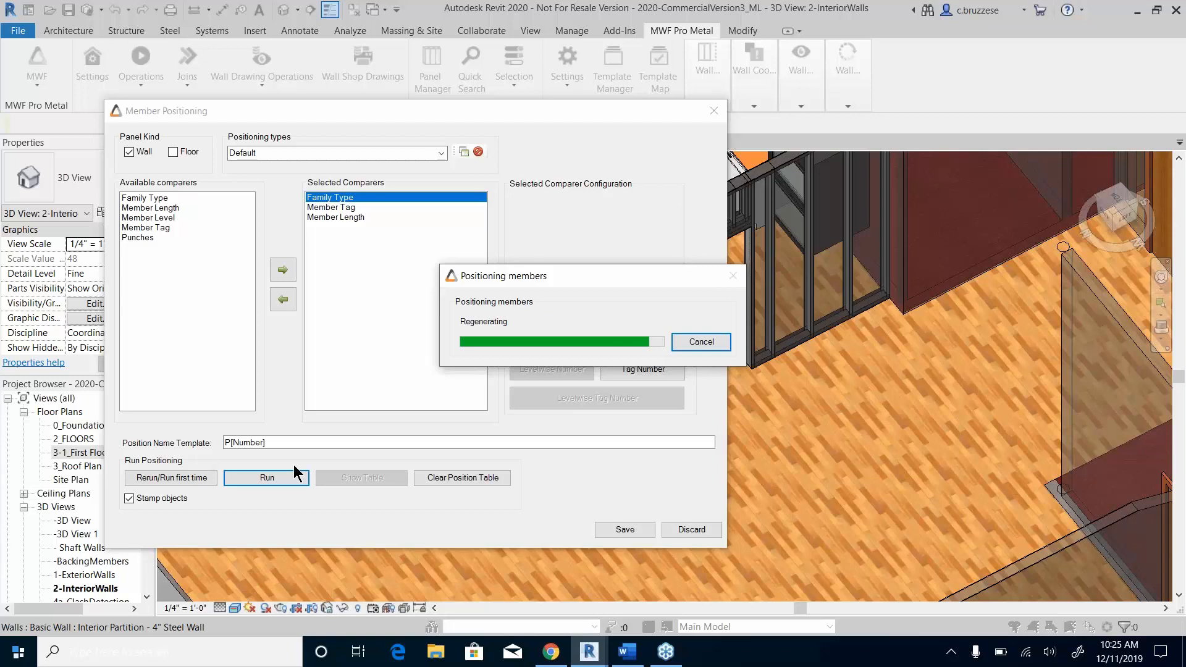
# Step: Review the table of member position groups, close it, and save the member positioning
pyautogui.click(327, 482)
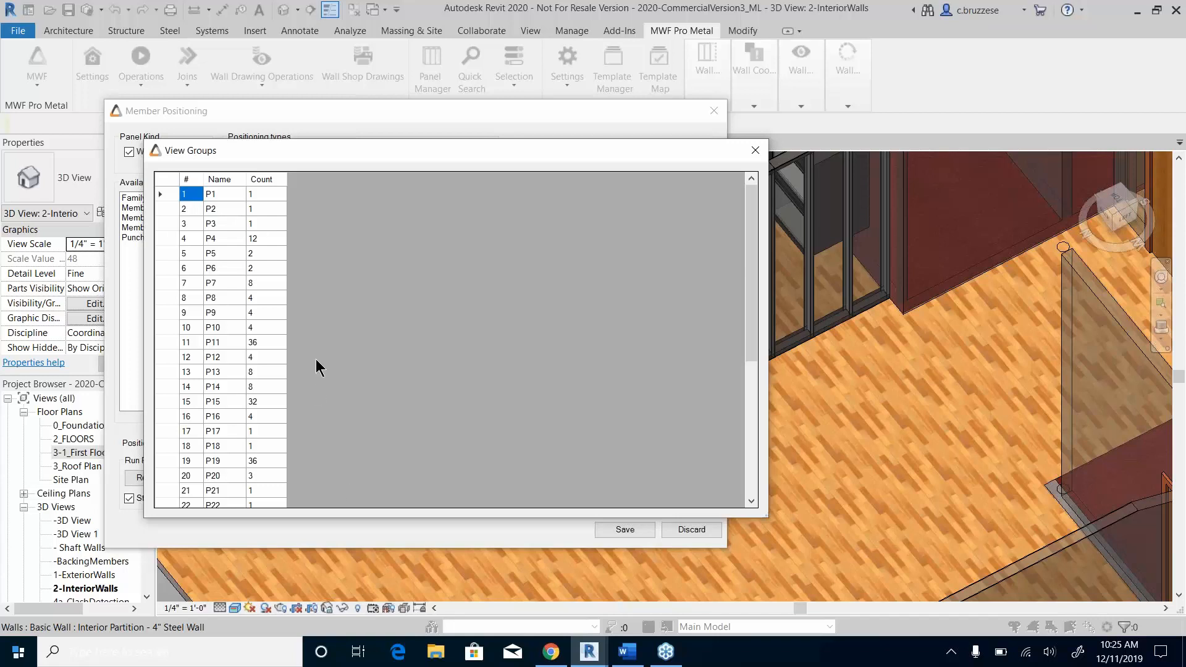
pyautogui.scroll(-6, 316, 358)
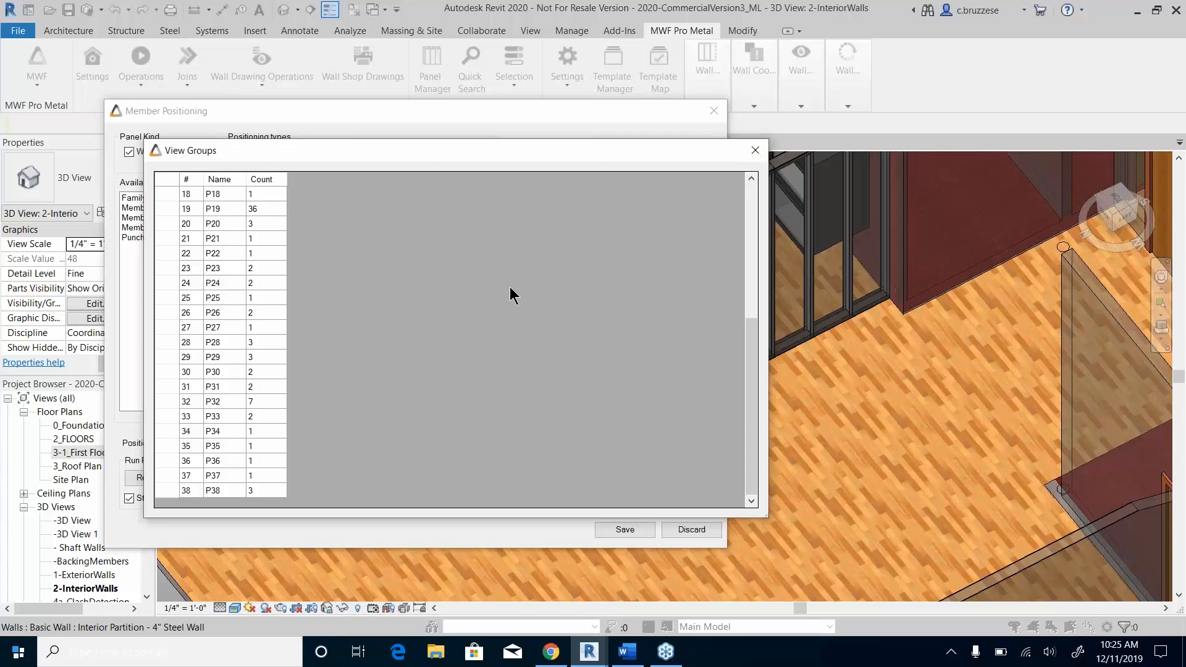
pyautogui.click(755, 150)
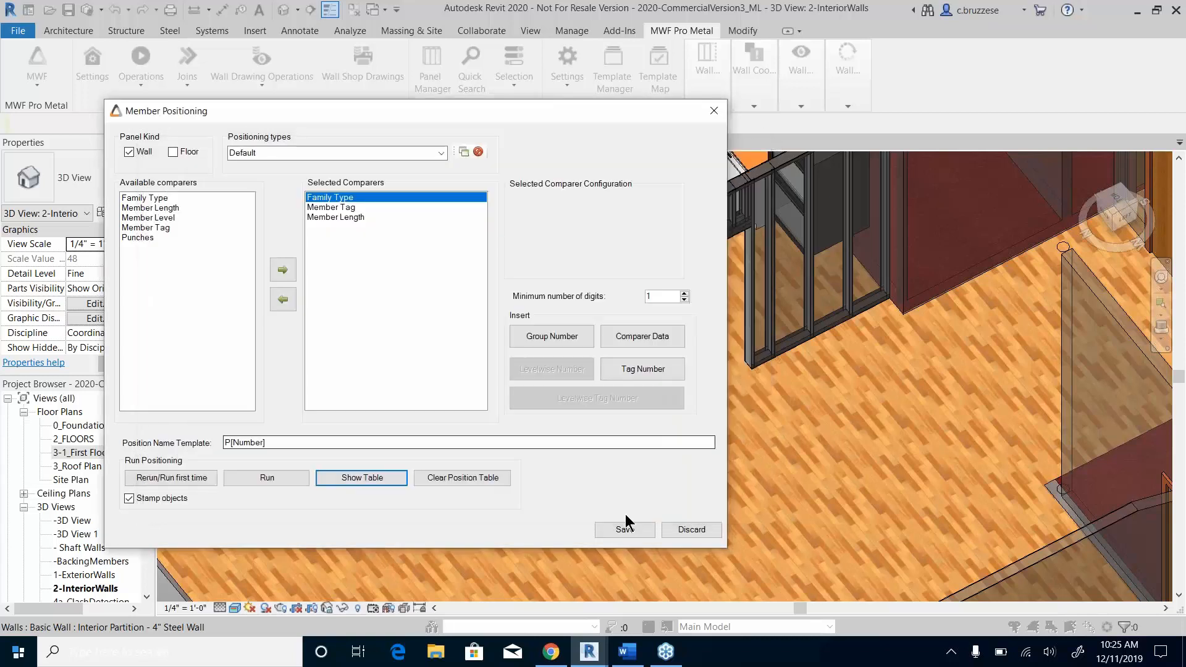
pyautogui.click(624, 529)
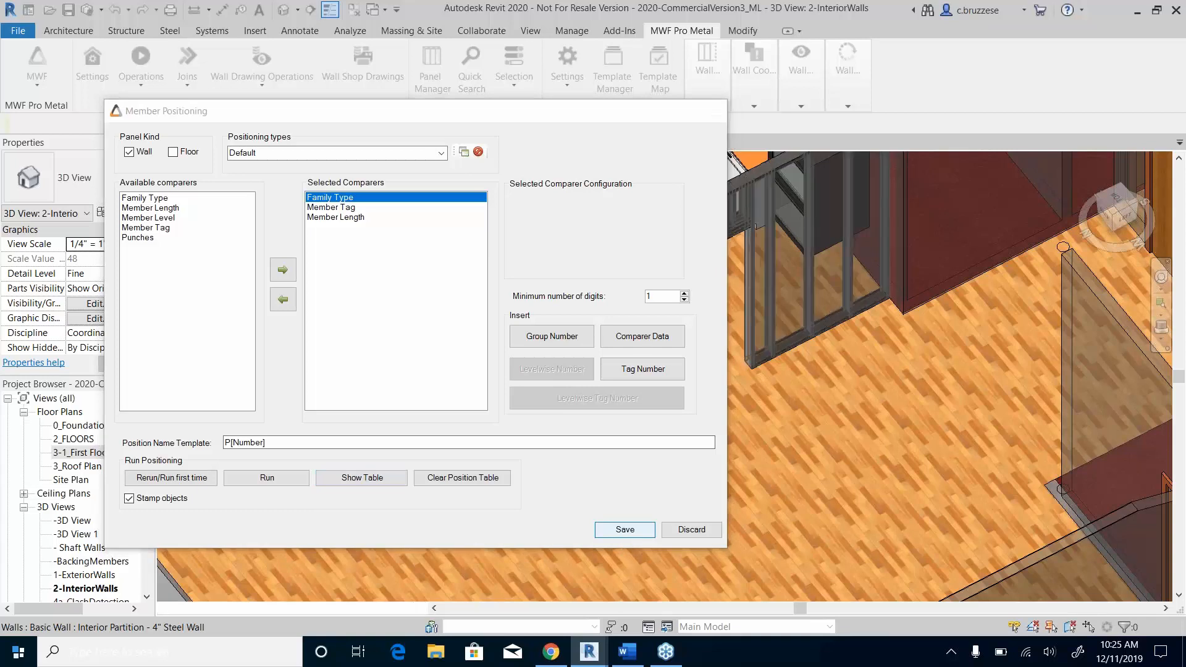
# Step: Run Panel Positioning for walls with the Default positioning type and the Panel[Number] name template, acknowledging the warning
pyautogui.click(797, 93)
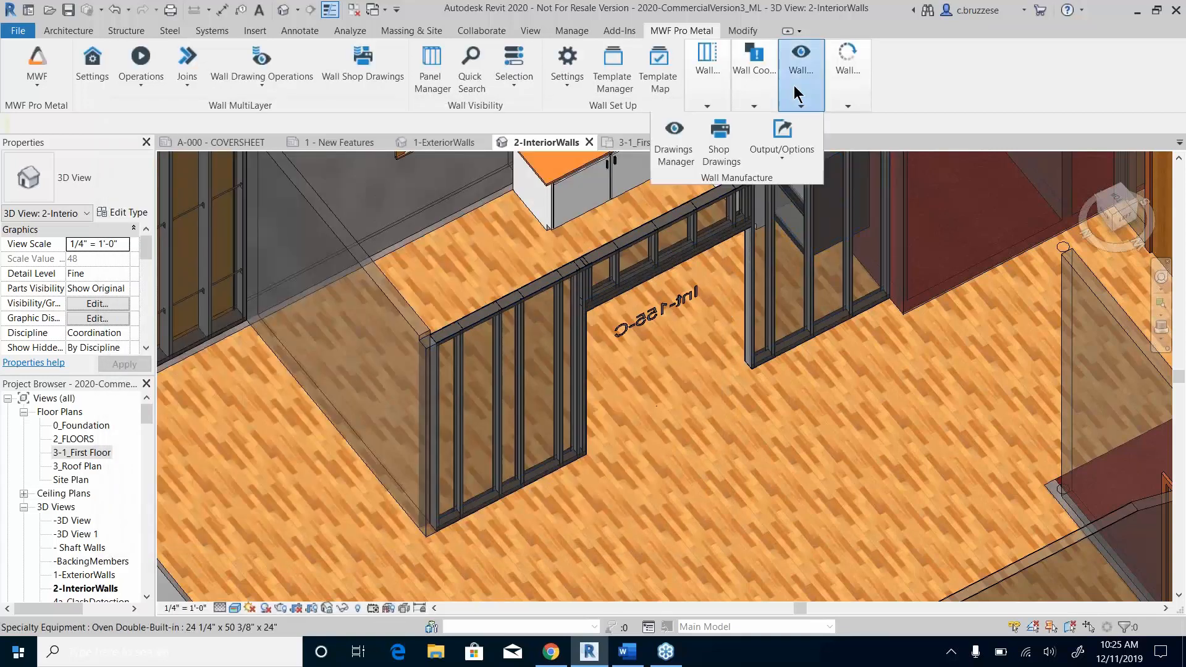
pyautogui.click(783, 145)
pyautogui.click(717, 276)
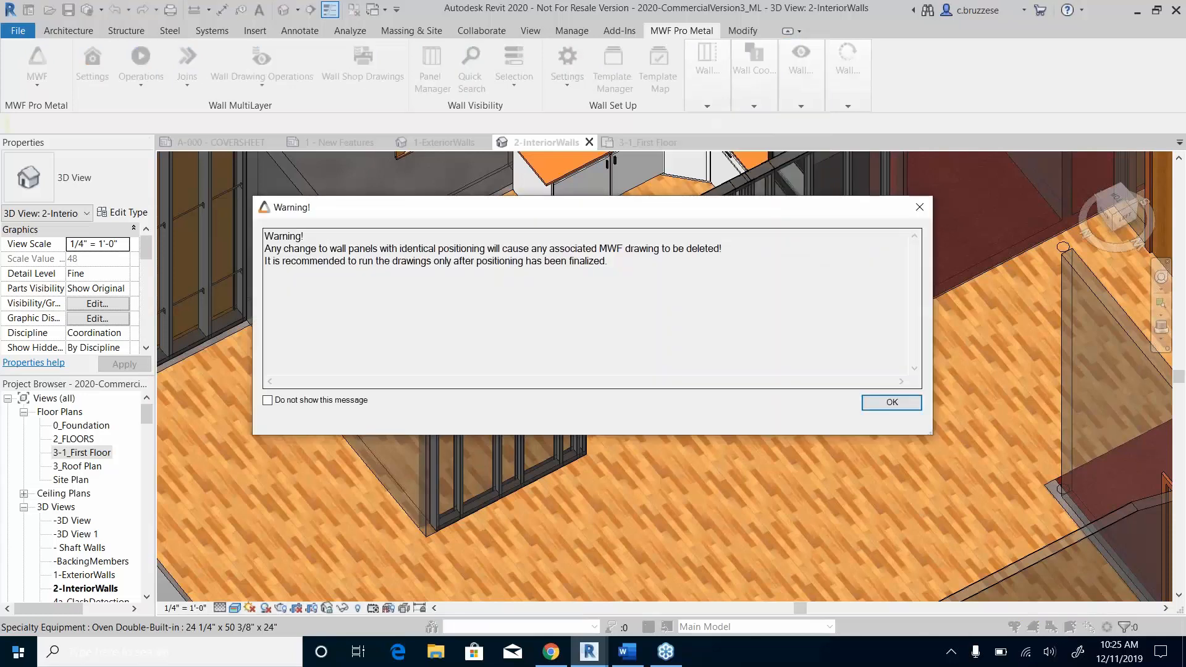
pyautogui.click(893, 404)
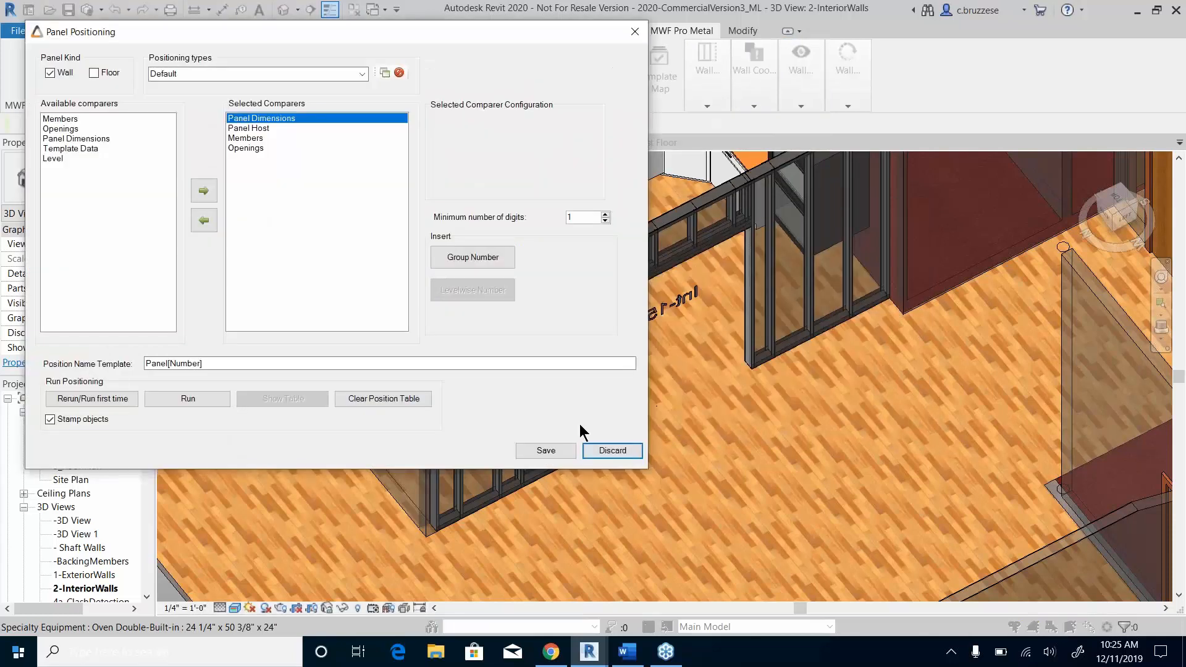
pyautogui.click(186, 399)
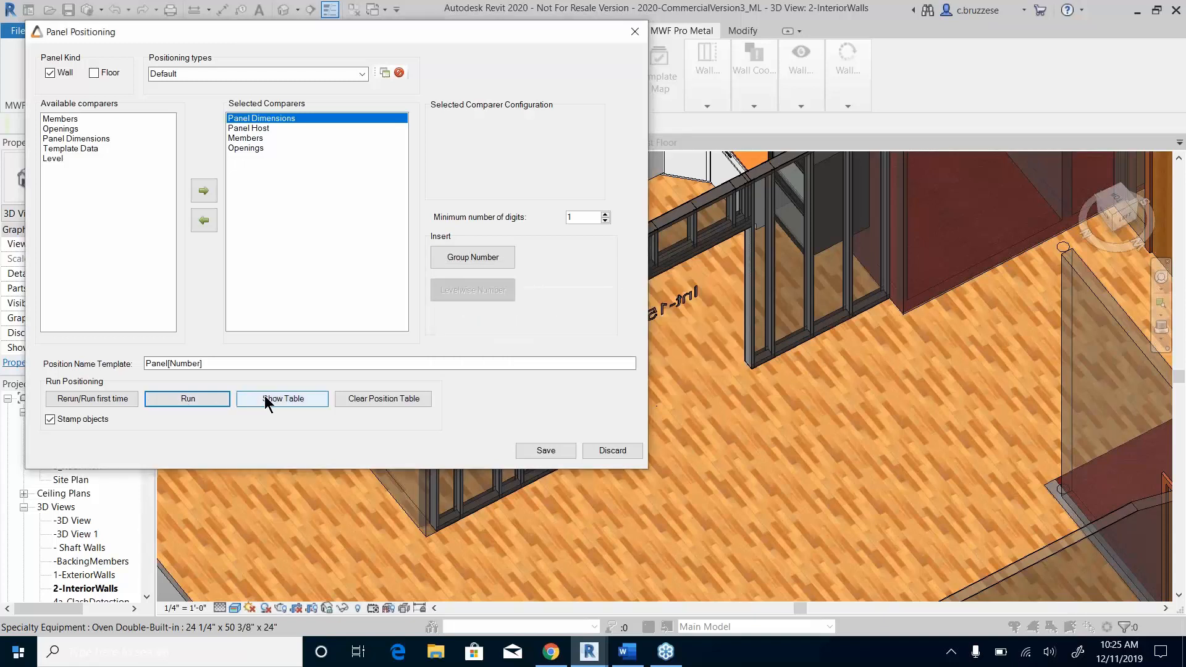
# Step: Review the table of panel position groups, close it, and save the panel positioning
pyautogui.click(269, 400)
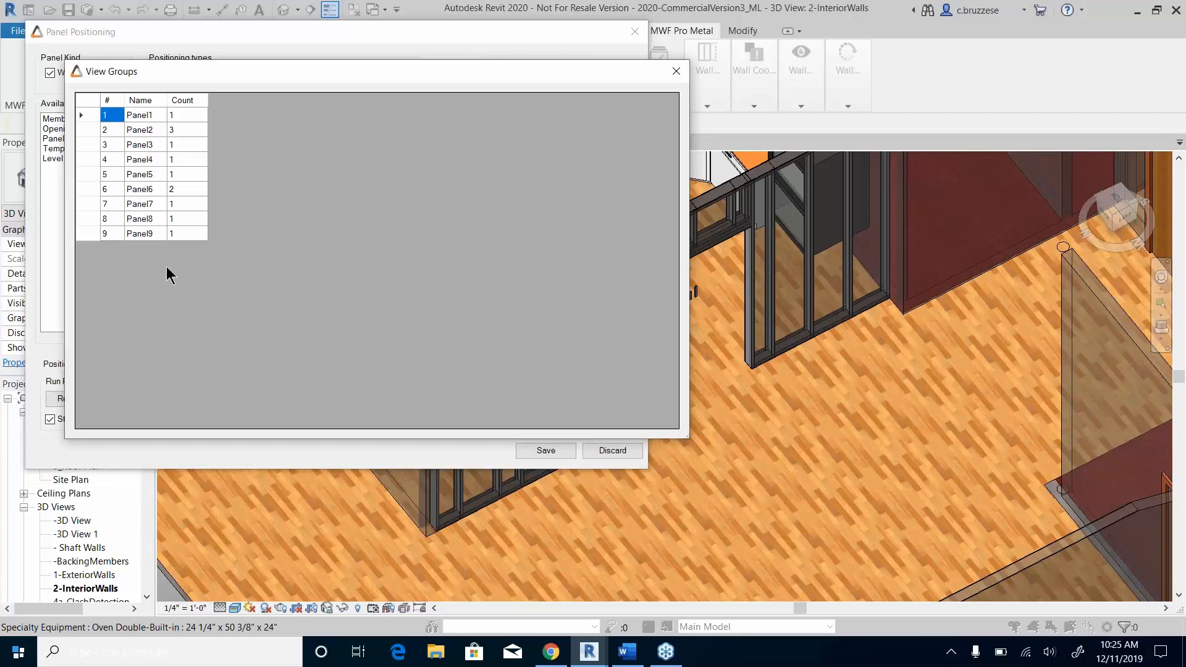
pyautogui.click(676, 71)
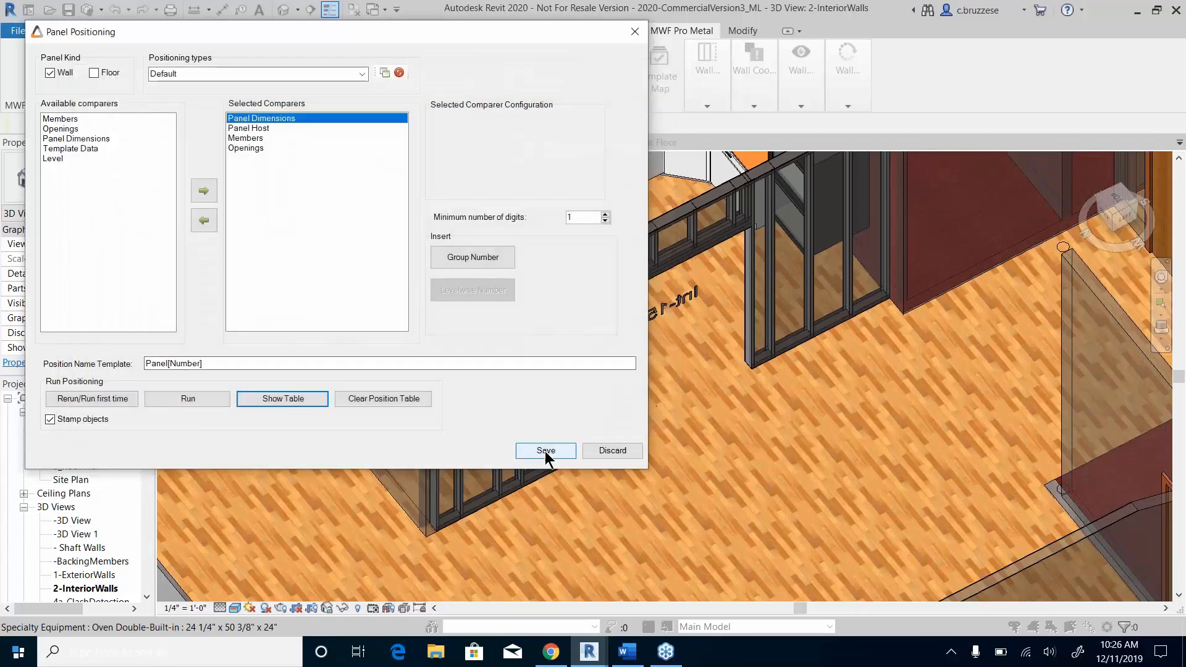
pyautogui.click(546, 450)
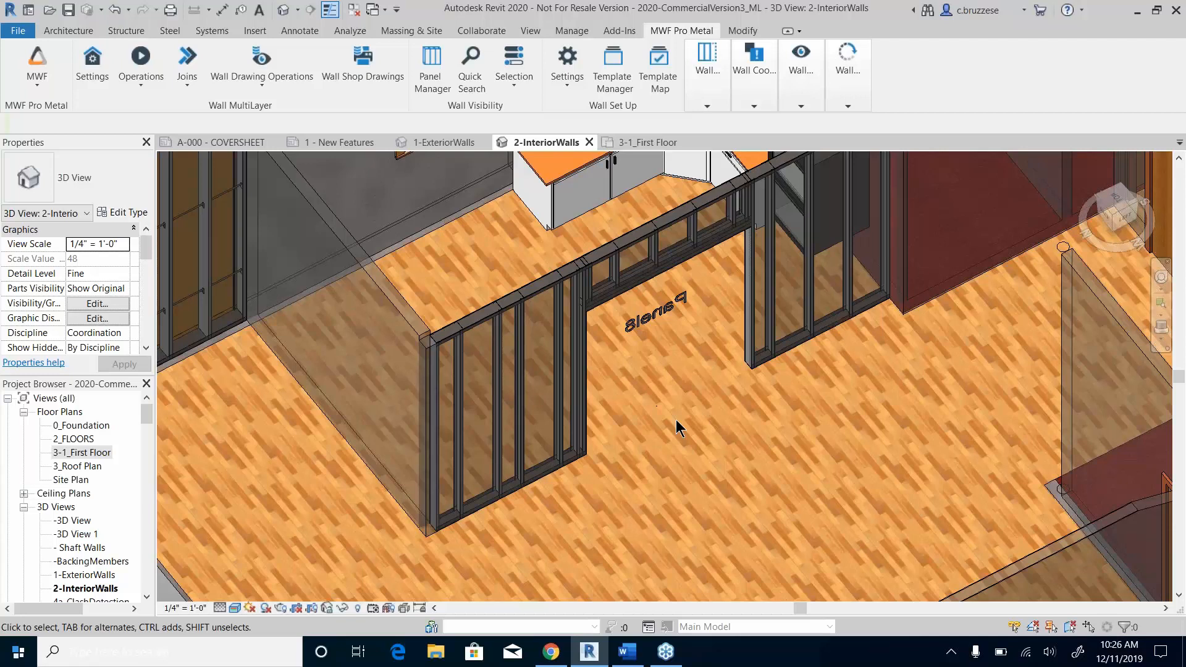
# Step: Generate wall shop drawings for the wall panel of a header stud using MWF Shops 11x17 (Positioning) with Override Existing, and dismiss the log and error
pyautogui.click(655, 248)
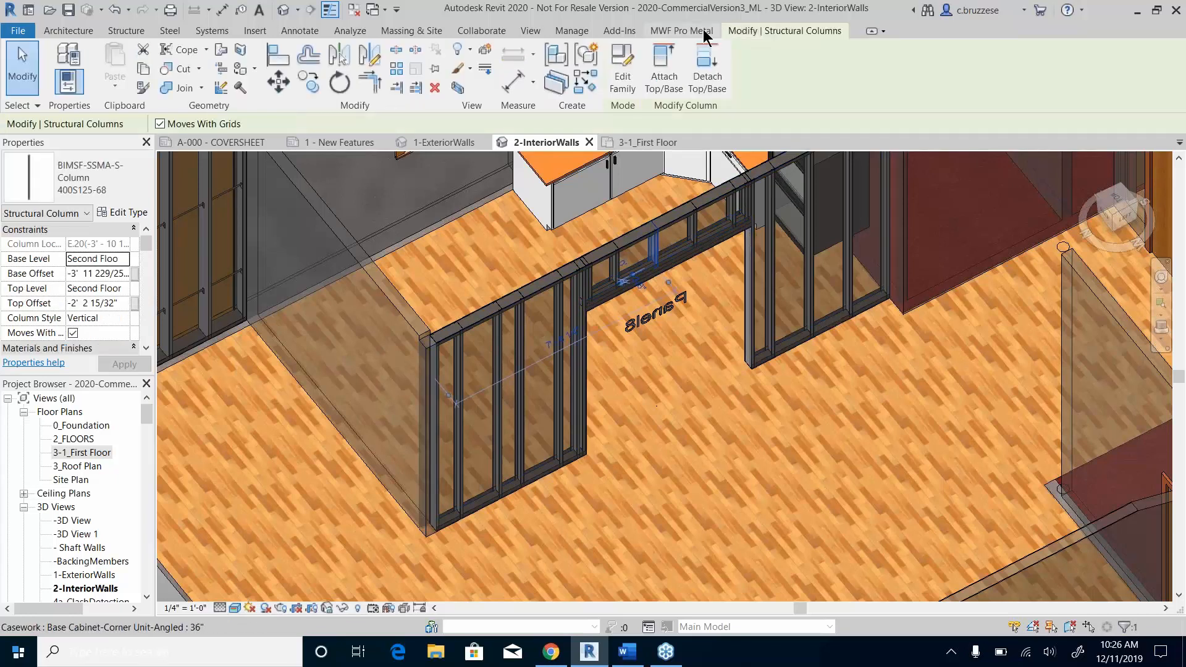
pyautogui.click(365, 78)
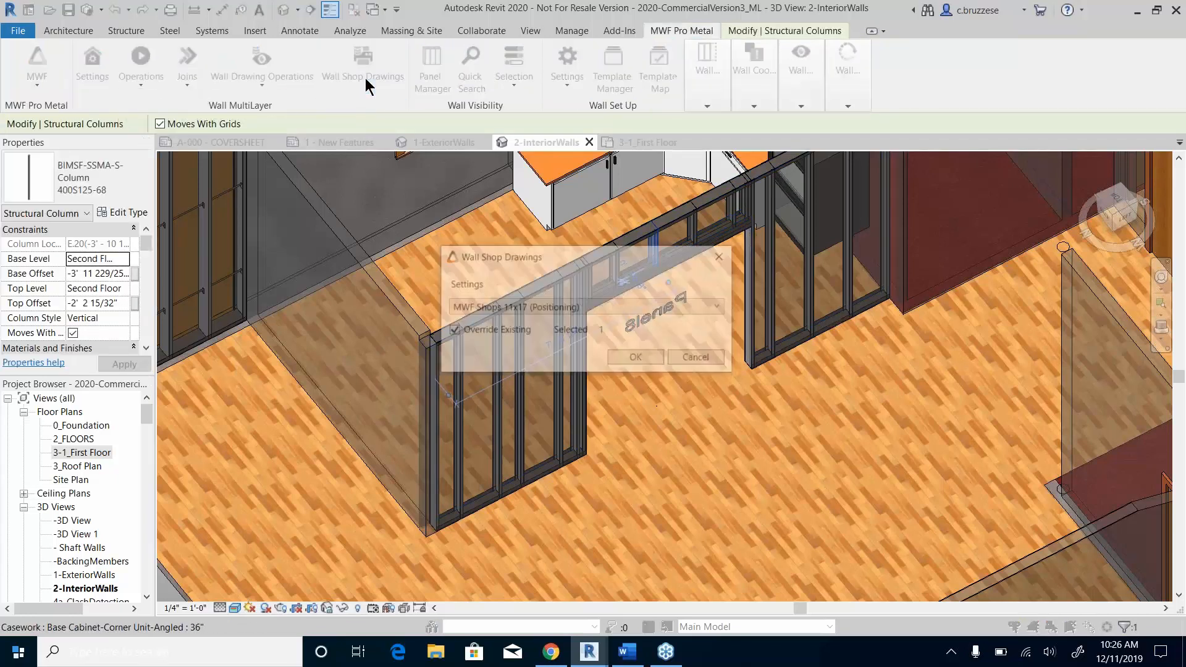
pyautogui.click(661, 358)
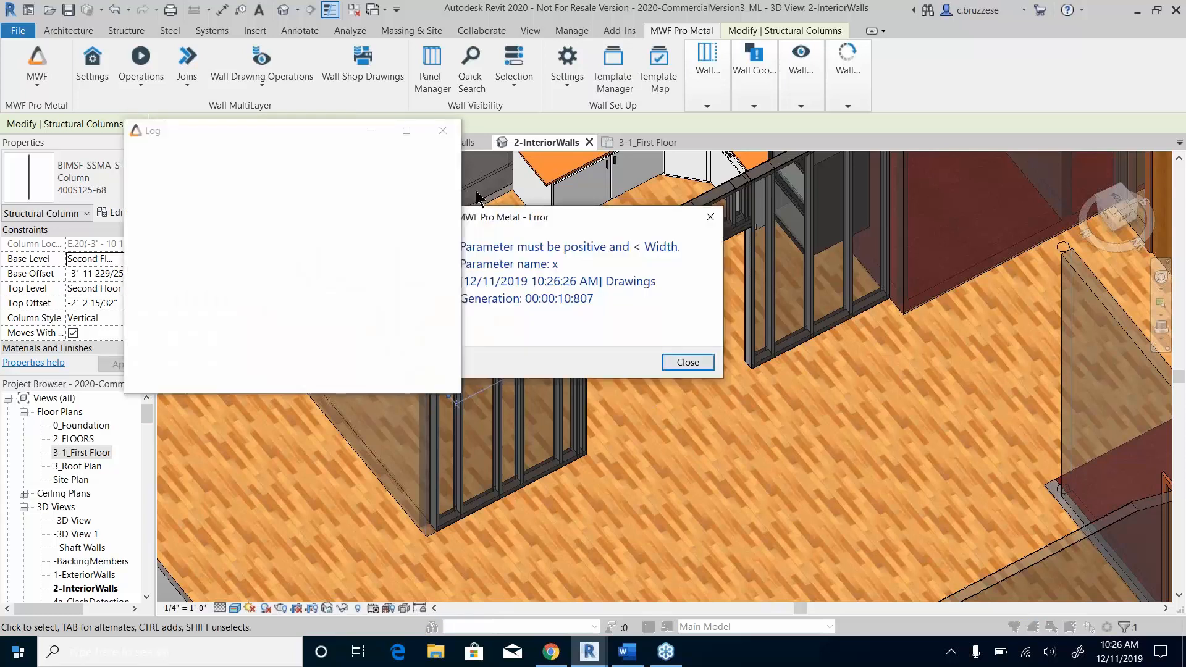
pyautogui.click(448, 131)
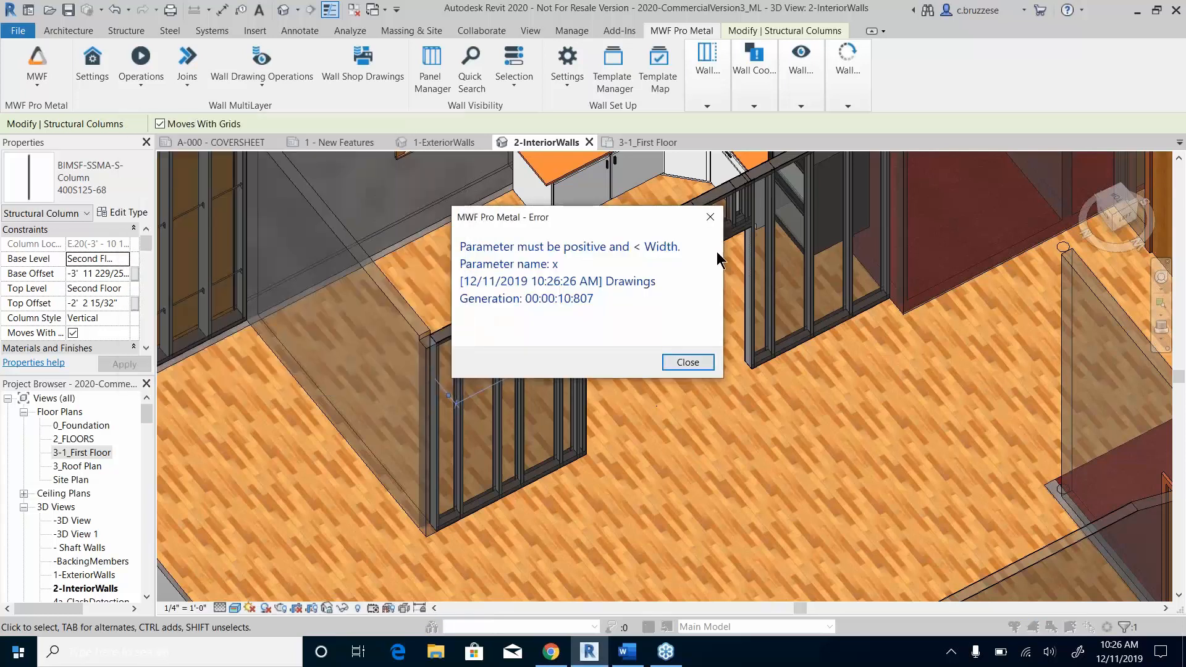
pyautogui.click(710, 217)
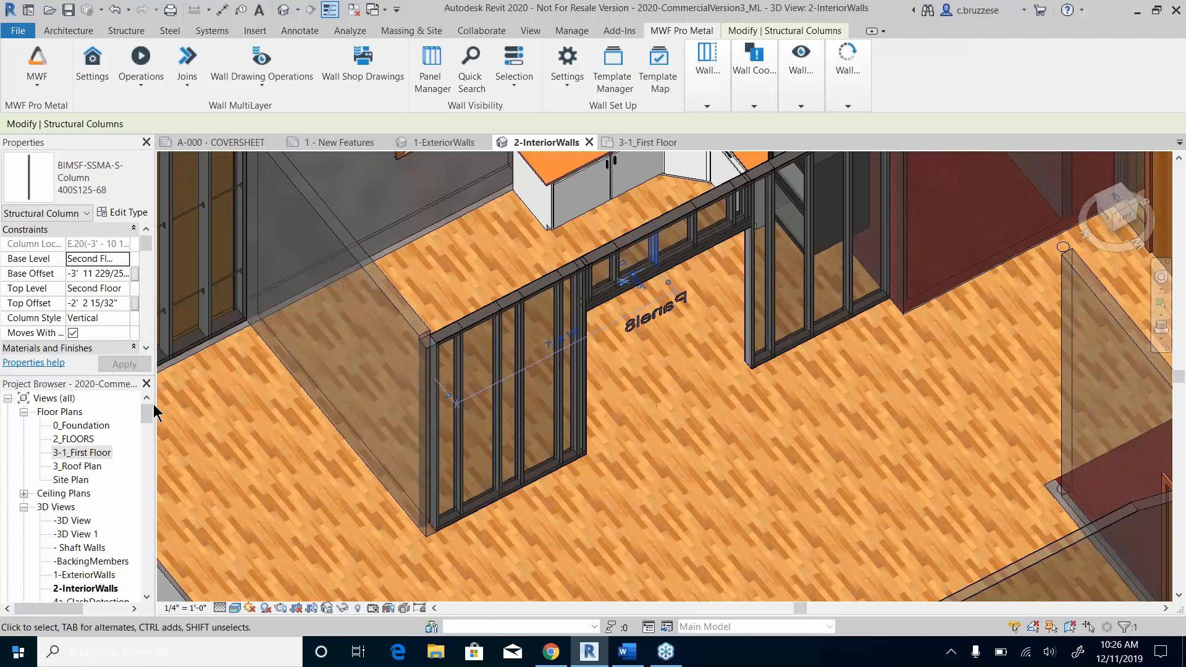
# Step: Open the generated Panel8(1) sheet from the project's sheets and dismiss the save reminder without saving
pyautogui.moveTo(146, 414); pyautogui.dragTo(144, 464)
pyautogui.press('Escape')
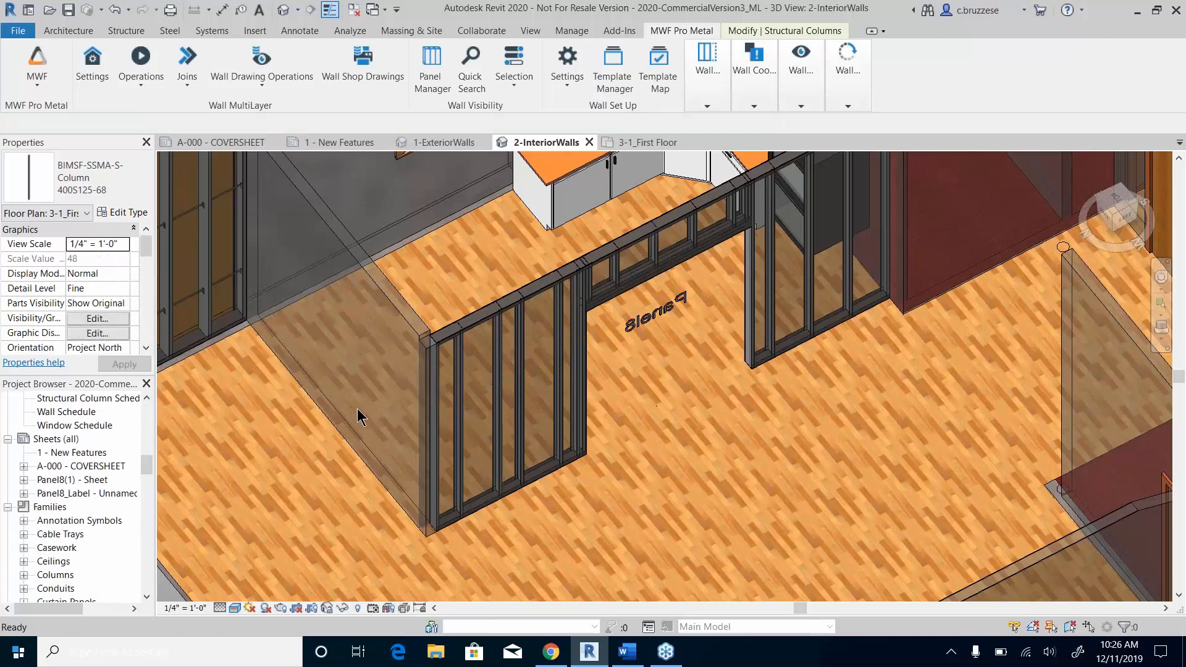
pyautogui.doubleClick(79, 480)
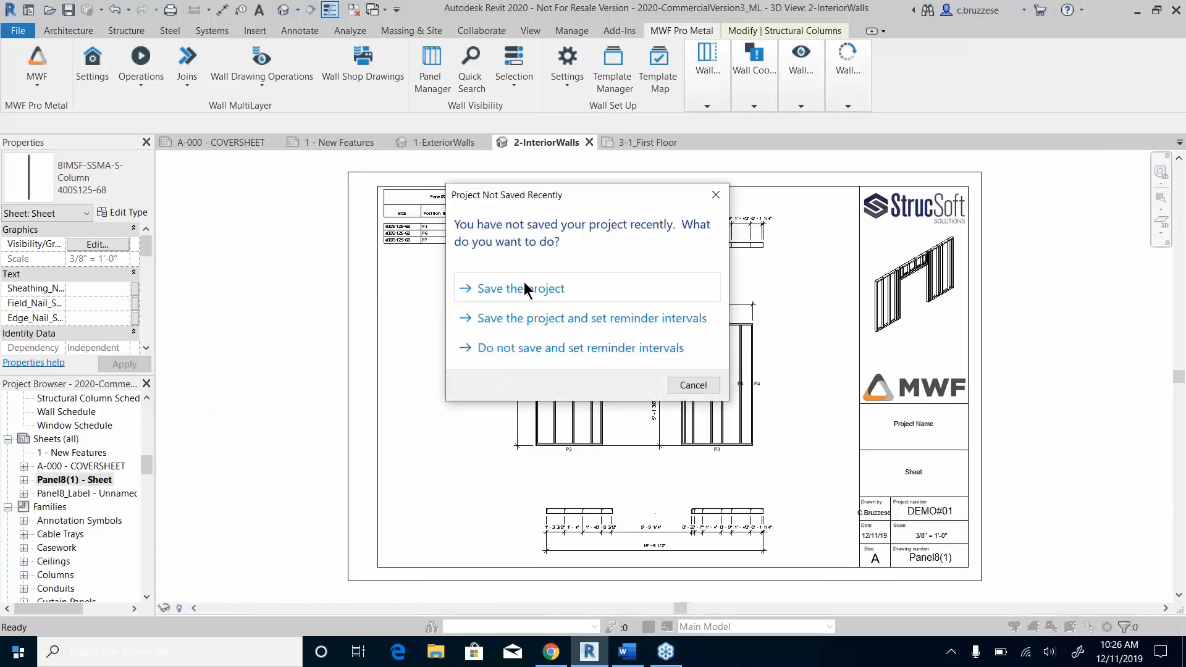
pyautogui.click(720, 195)
# Step: Examine the position labels on the Panel8(1) framing elevation, the title block and the Framing Cut List
pyautogui.moveTo(816, 365); pyautogui.dragTo(724, 363, button='middle')
pyautogui.scroll(1, 724, 550)
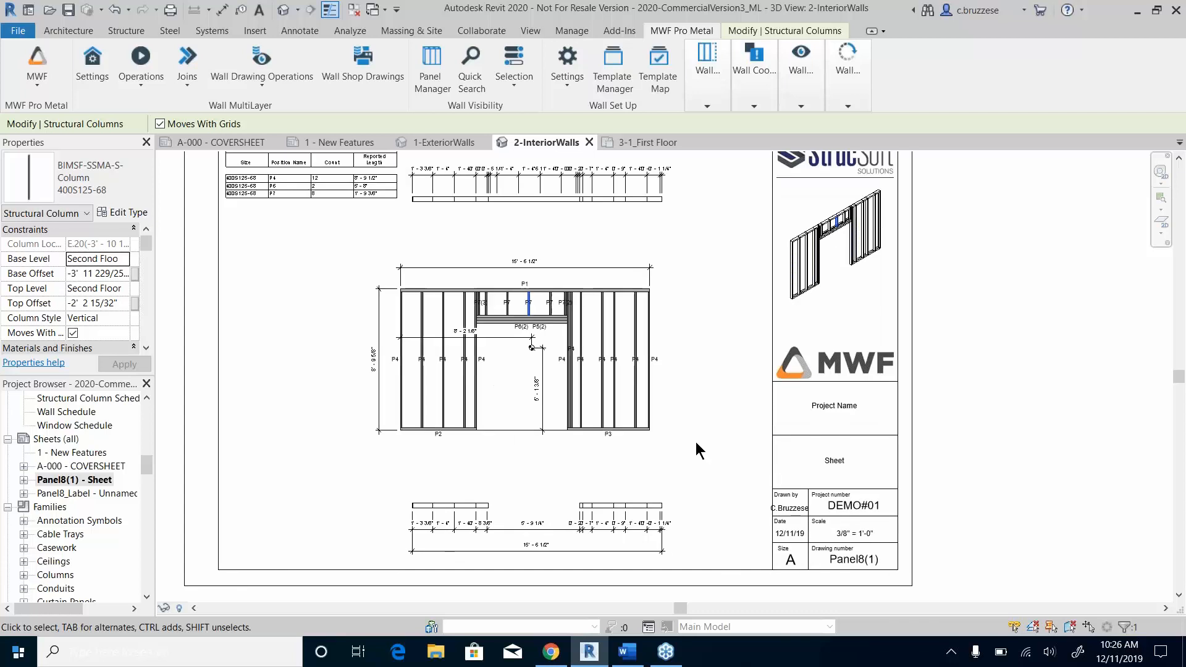
pyautogui.scroll(1, 694, 437)
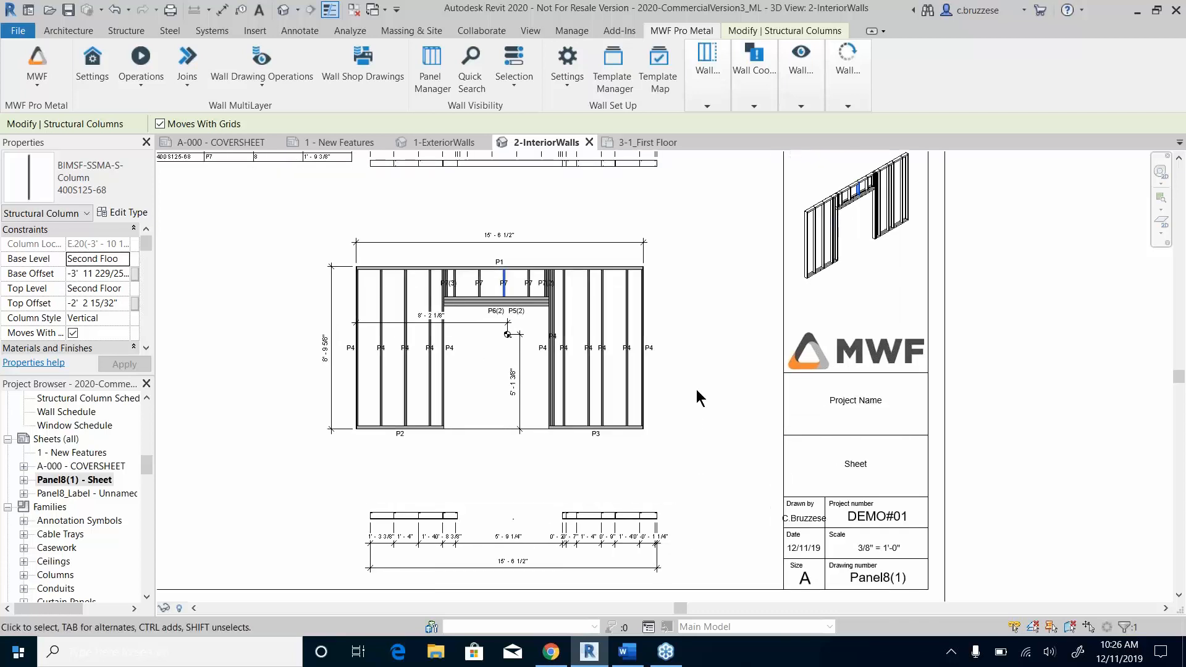
pyautogui.moveTo(697, 398); pyautogui.dragTo(740, 458, button='middle')
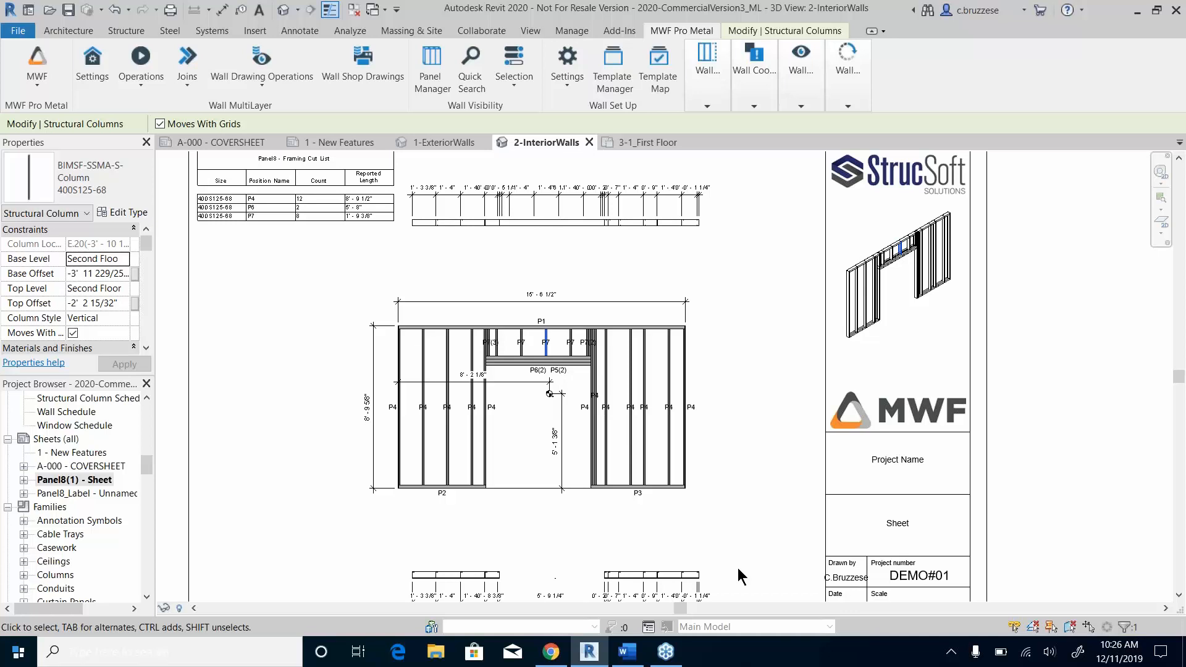
pyautogui.scroll(1, 813, 524)
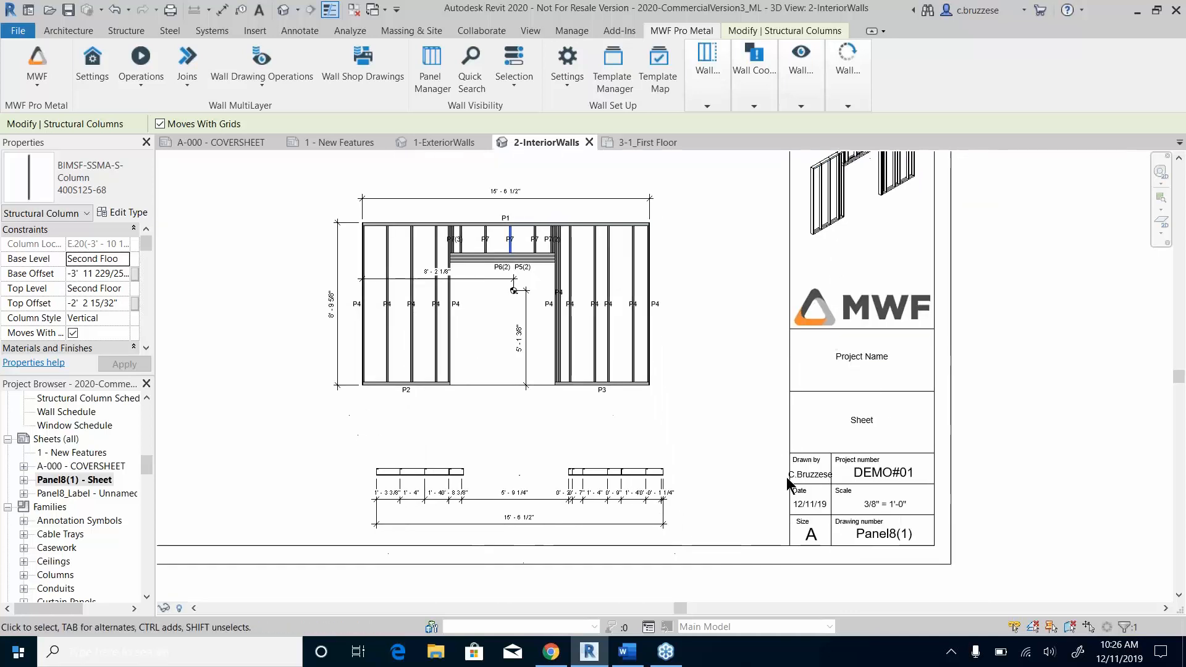
pyautogui.scroll(-1, 888, 546)
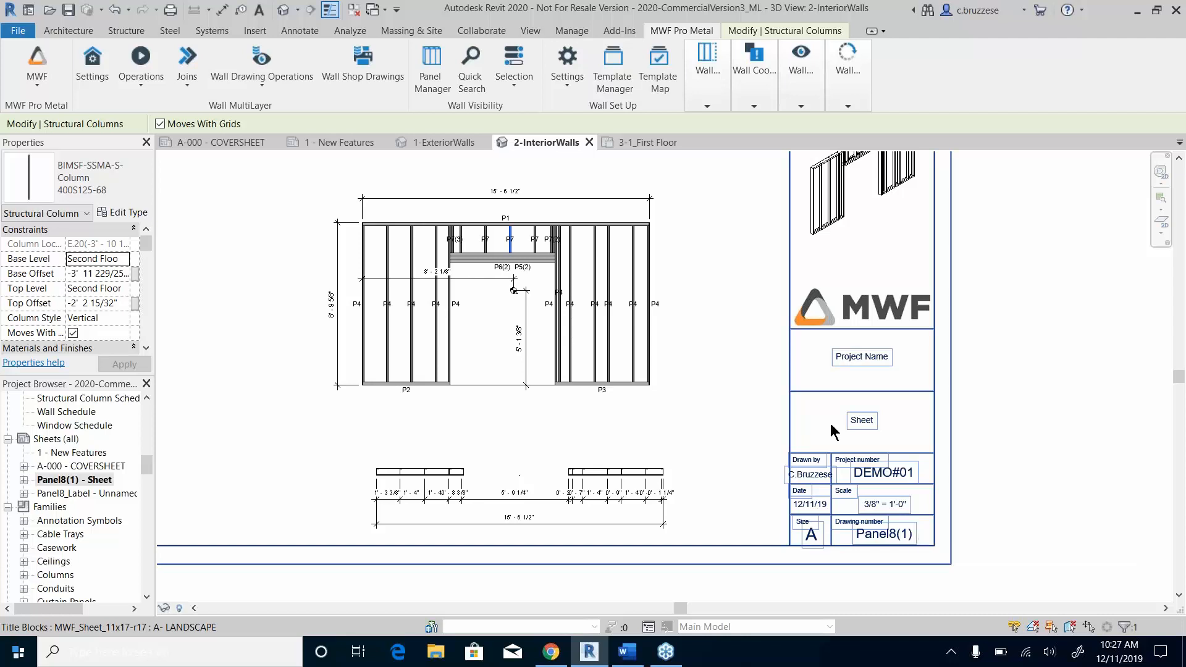
pyautogui.moveTo(744, 303); pyautogui.dragTo(783, 347, button='middle')
pyautogui.scroll(-2, 783, 348)
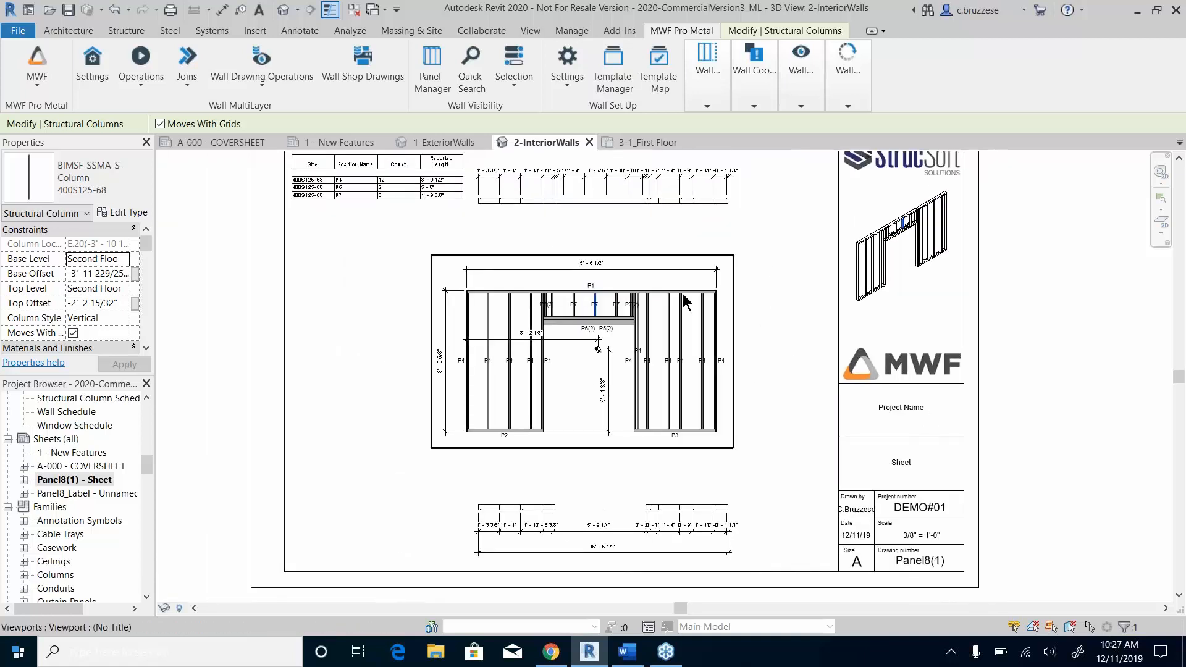
pyautogui.moveTo(427, 332); pyautogui.dragTo(457, 412, button='middle')
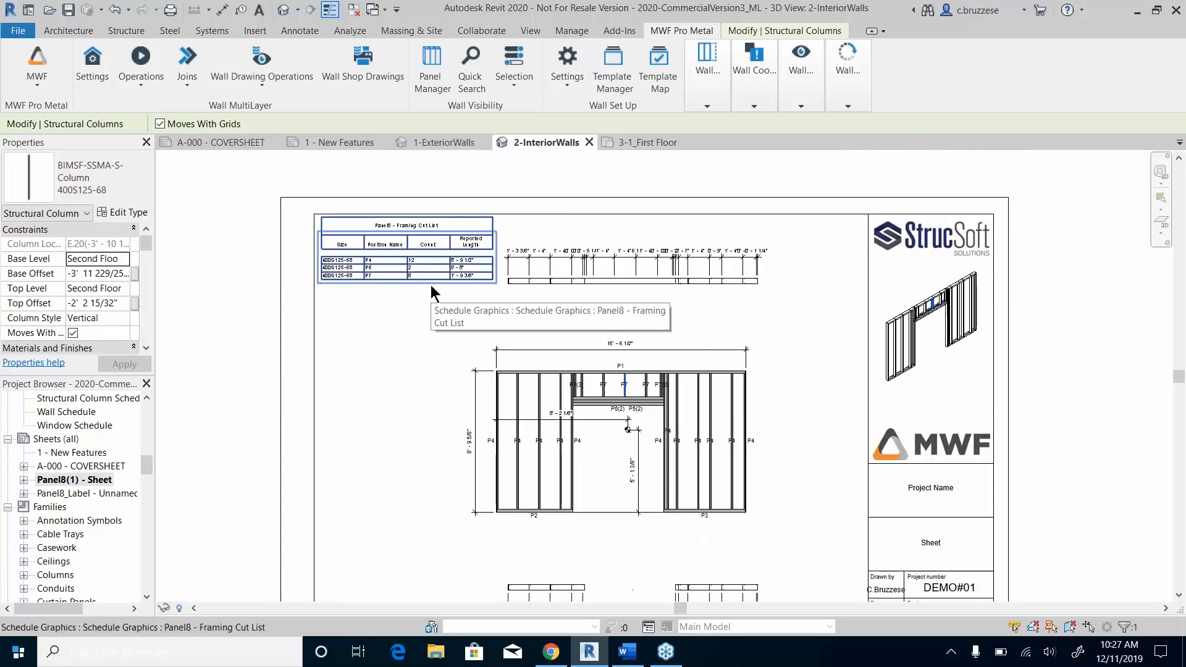
pyautogui.scroll(2, 430, 279)
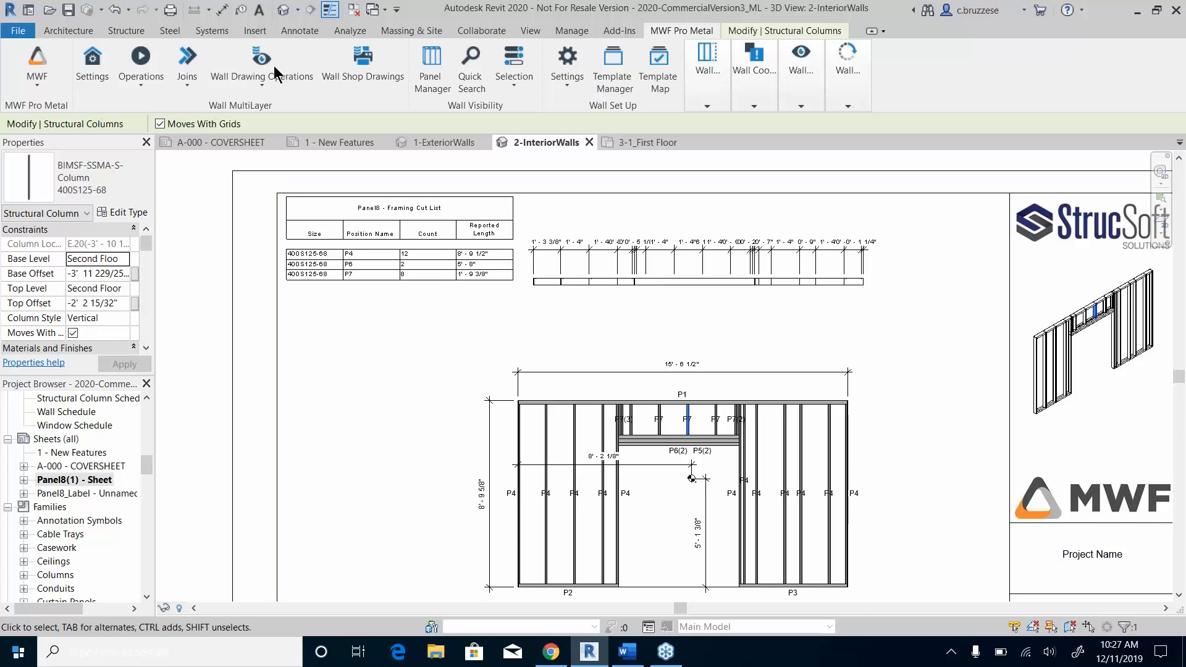
pyautogui.press('Escape')
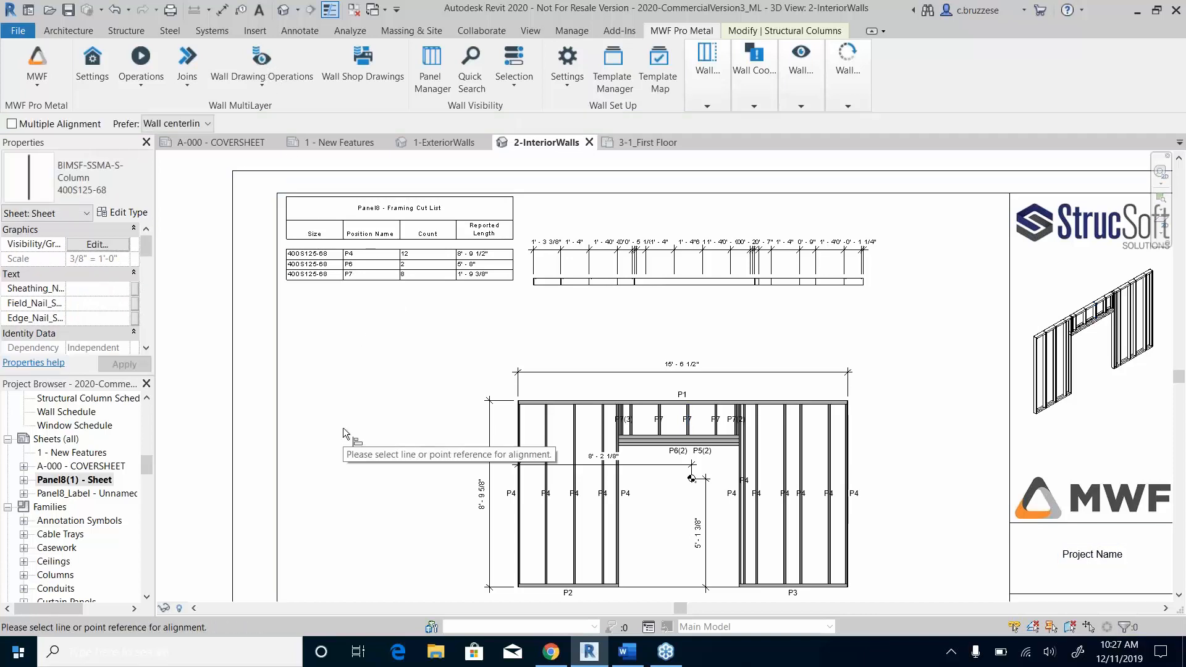
pyautogui.press('Escape')
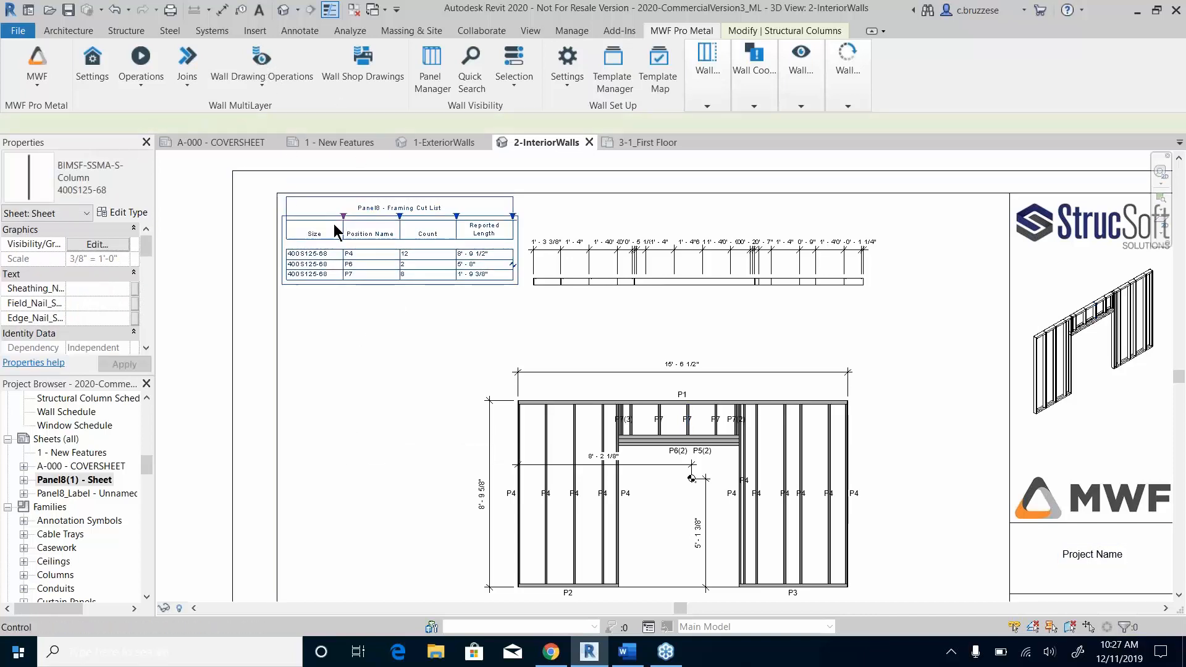
pyautogui.click(286, 210)
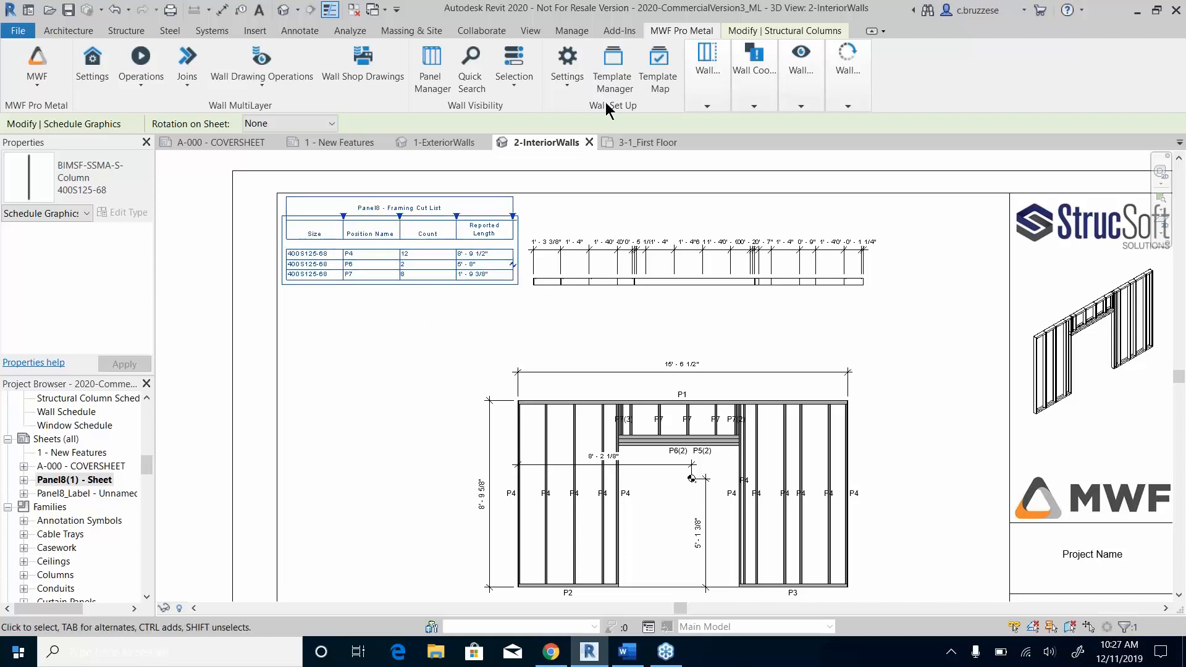
pyautogui.click(432, 373)
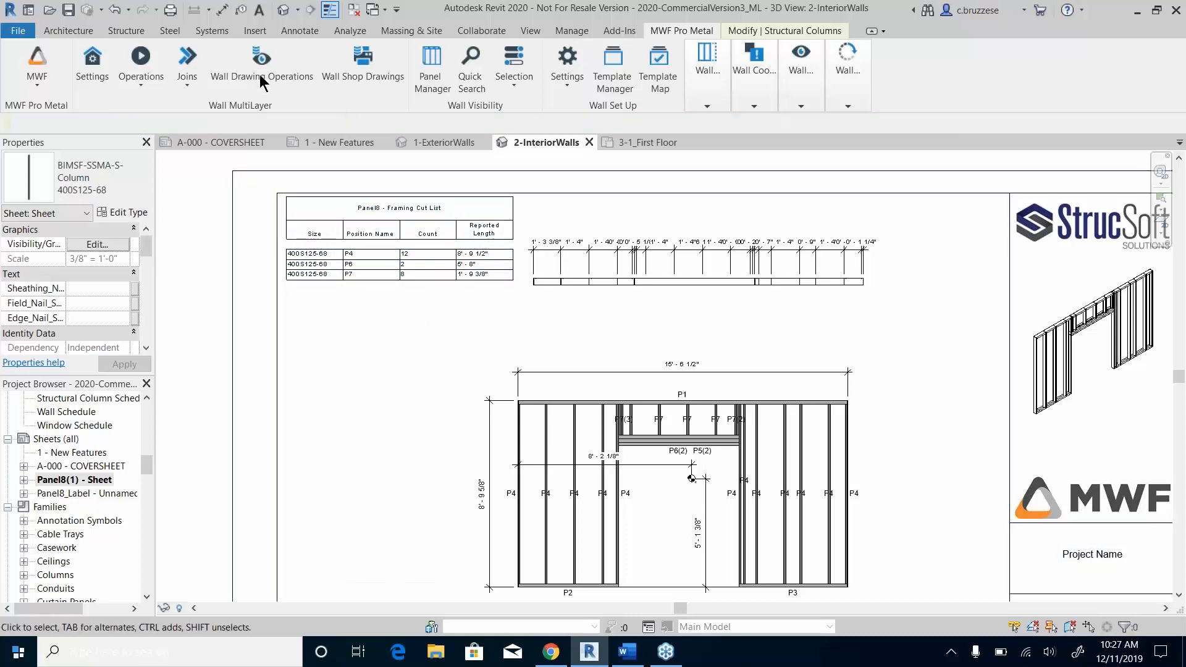
pyautogui.click(432, 147)
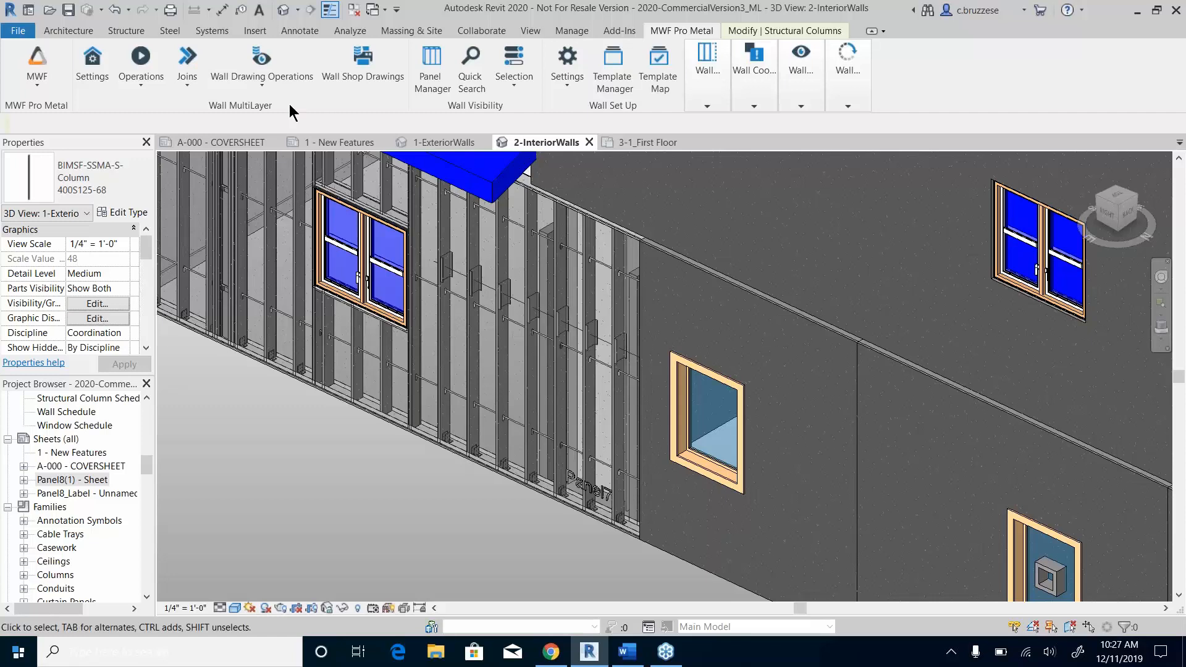
pyautogui.click(628, 143)
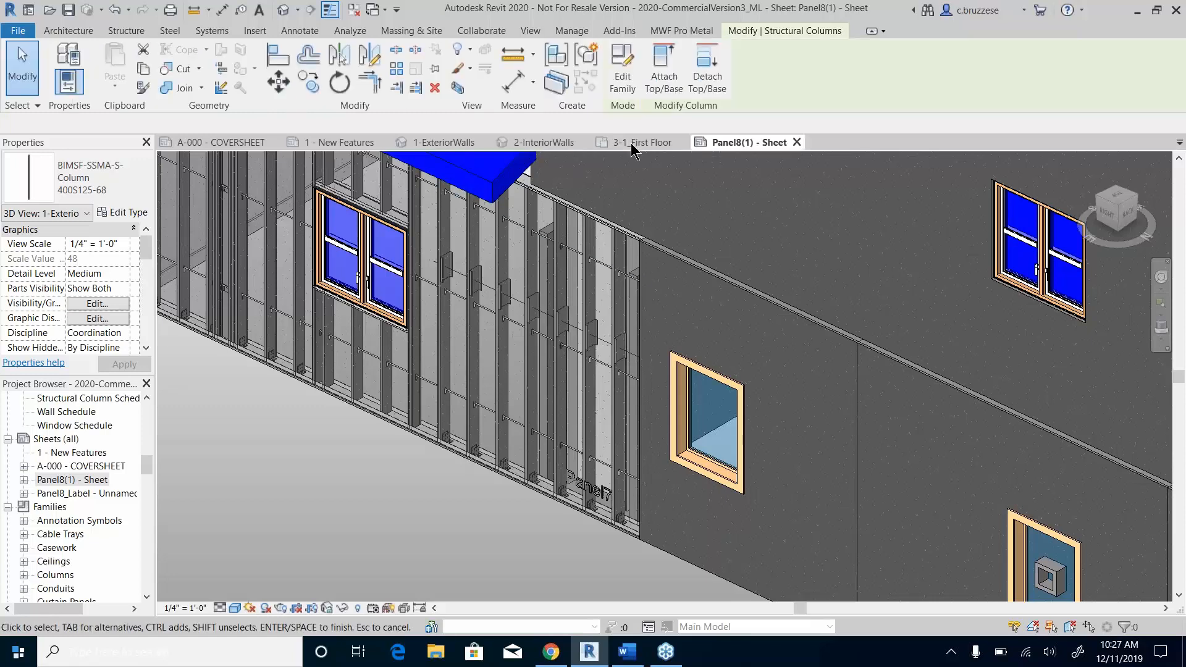
pyautogui.click(734, 143)
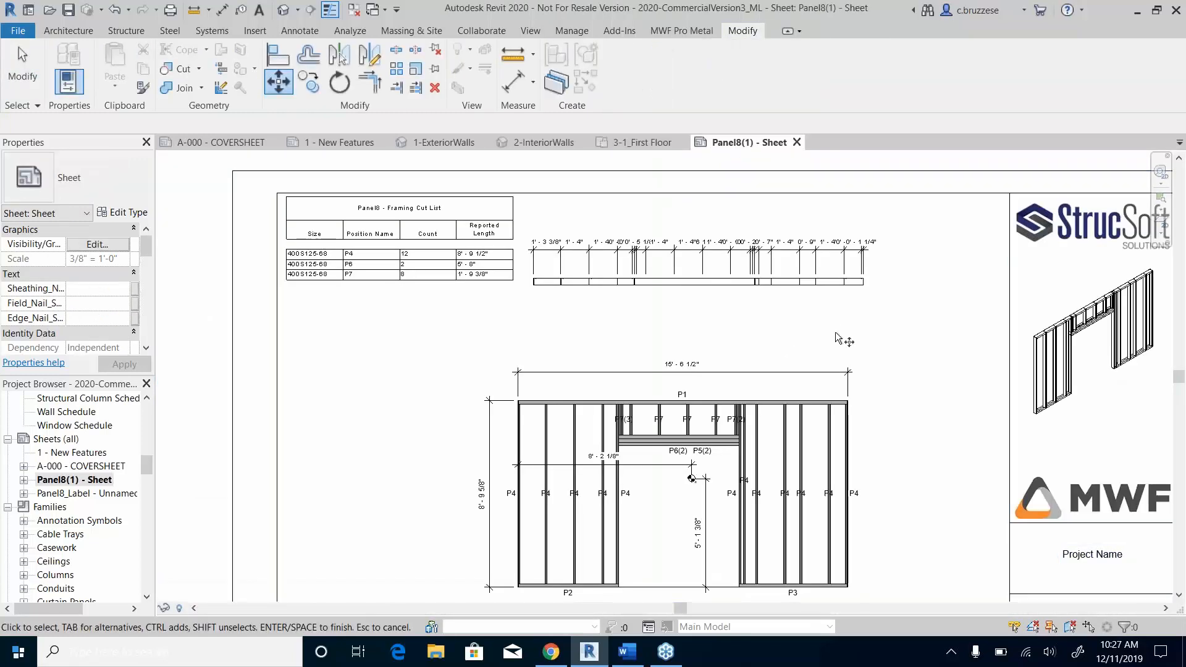
pyautogui.scroll(1, 842, 336)
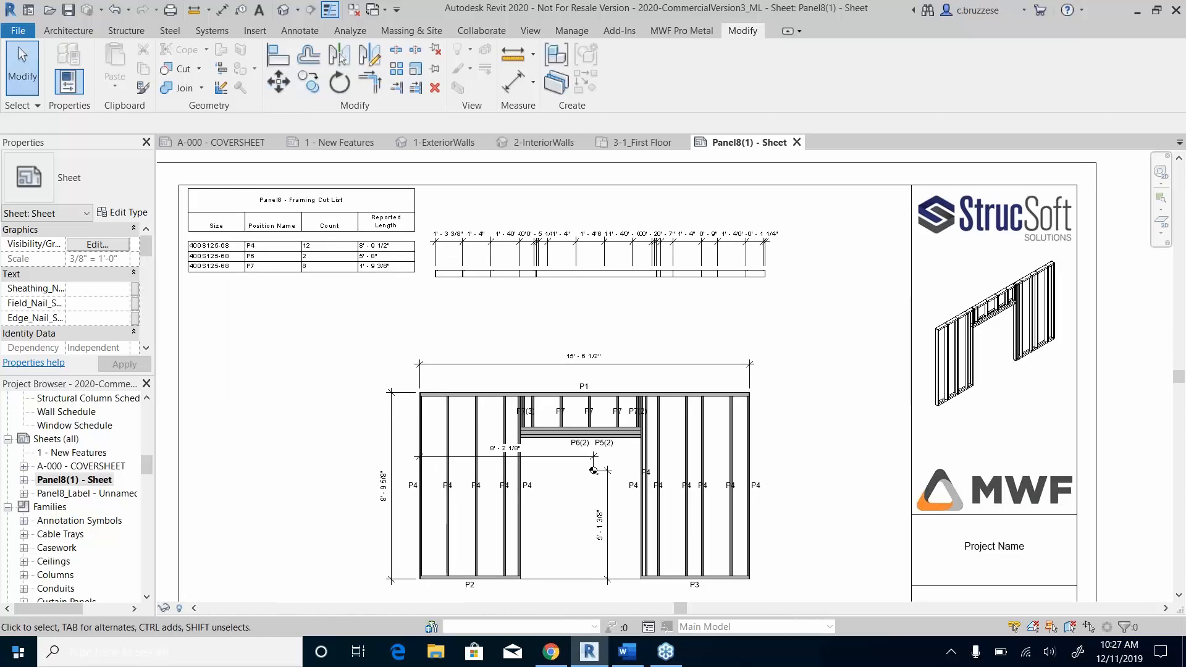
# Step: Open the MWF Shops 11x17 (Positioning) wall drawing settings from the Wall Drawings Manager
pyautogui.click(670, 28)
pyautogui.click(267, 76)
pyautogui.click(249, 100)
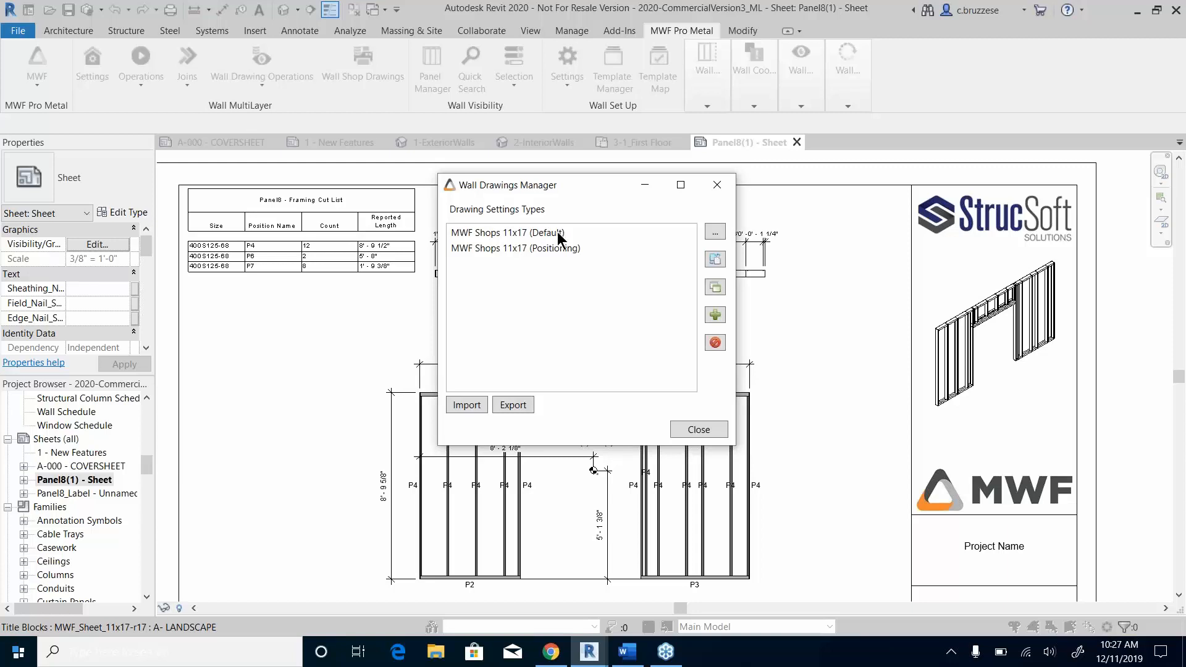
pyautogui.click(565, 246)
pyautogui.doubleClick(566, 247)
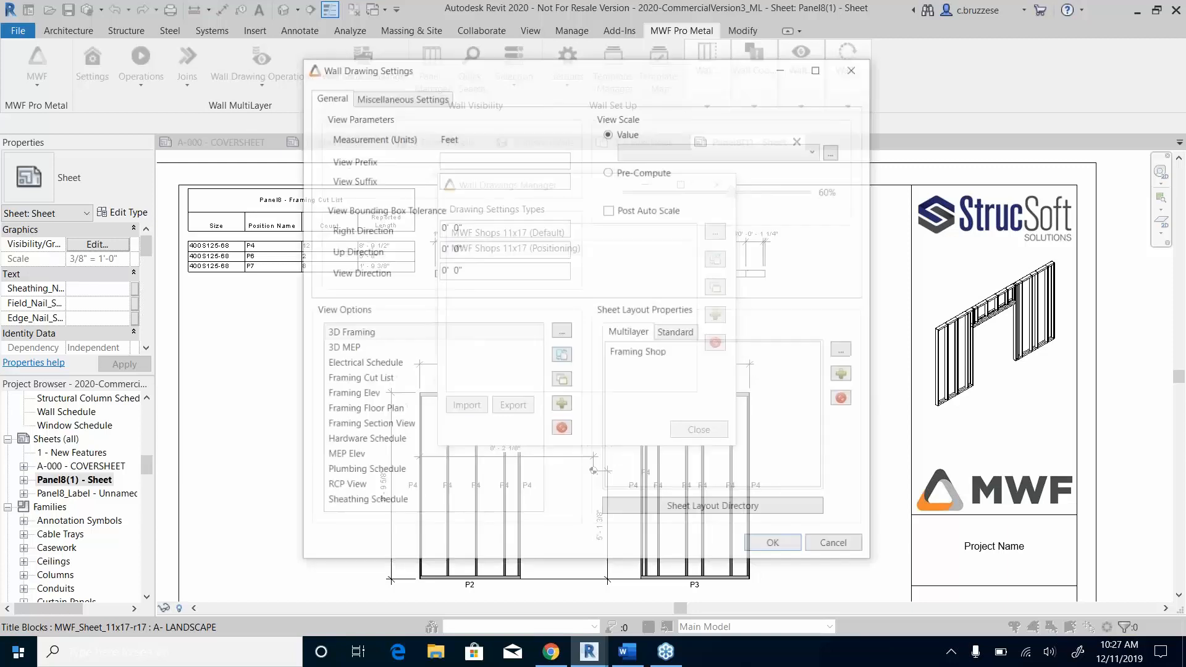
# Step: Start a Custom BOM view template named "CUstom BOM", inspect its viewport and layout settings, and discard it
pyautogui.click(561, 406)
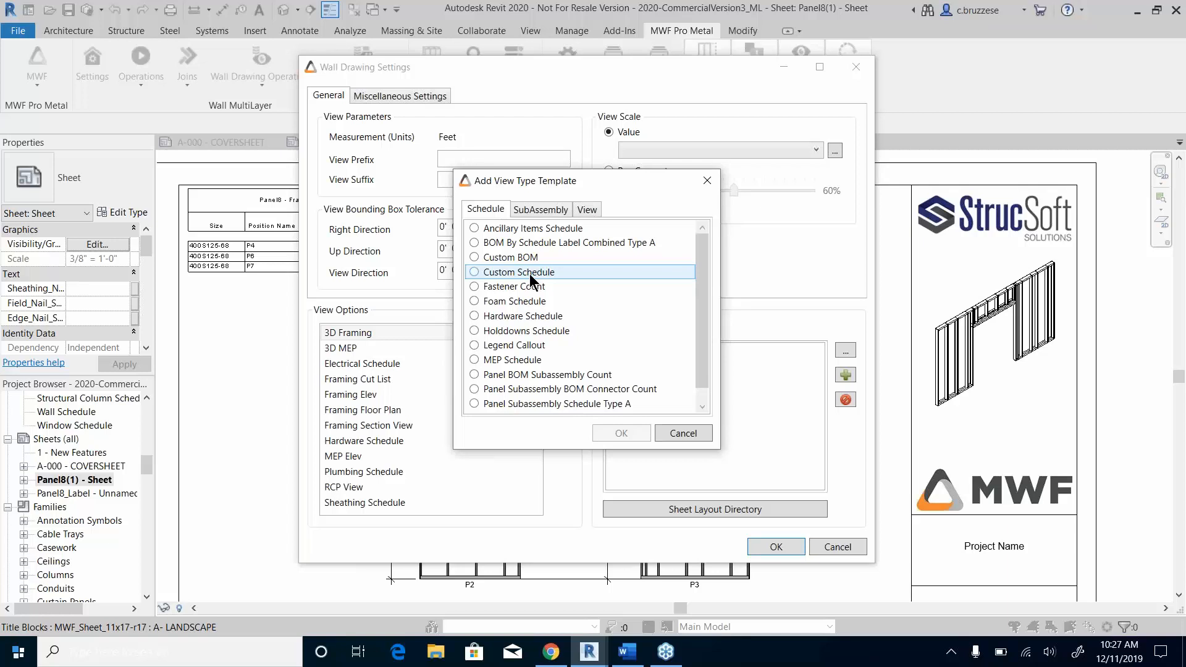
pyautogui.click(474, 258)
pyautogui.click(596, 431)
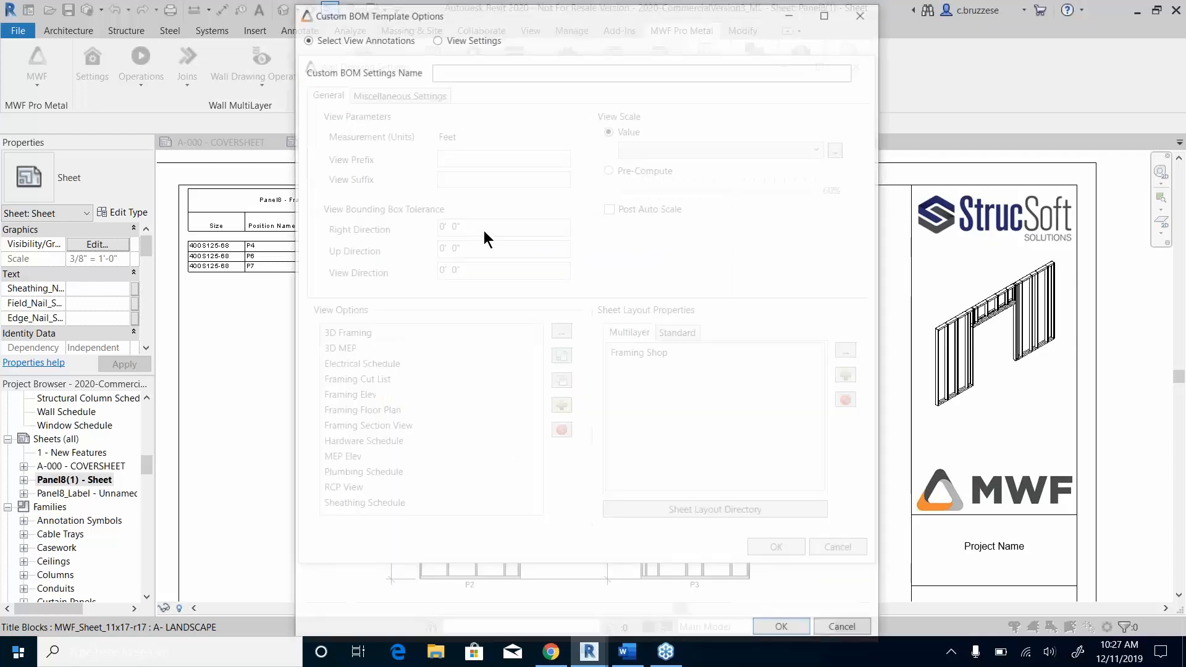
pyautogui.write('CUstom B')
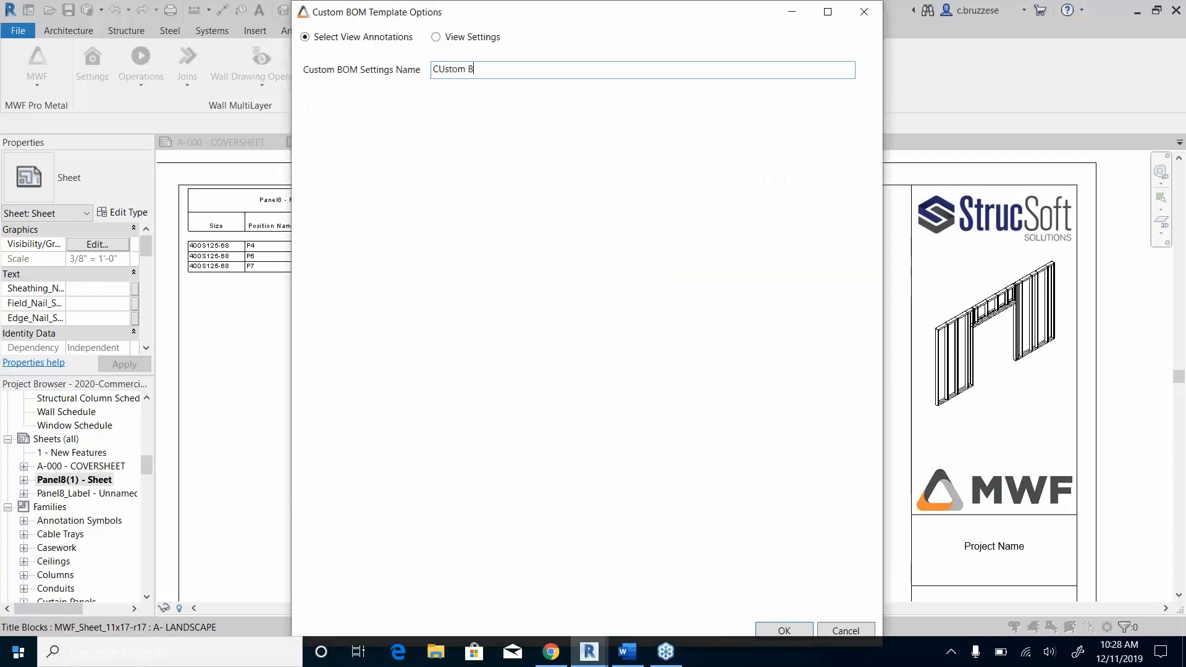
pyautogui.write('OM')
pyautogui.click(458, 40)
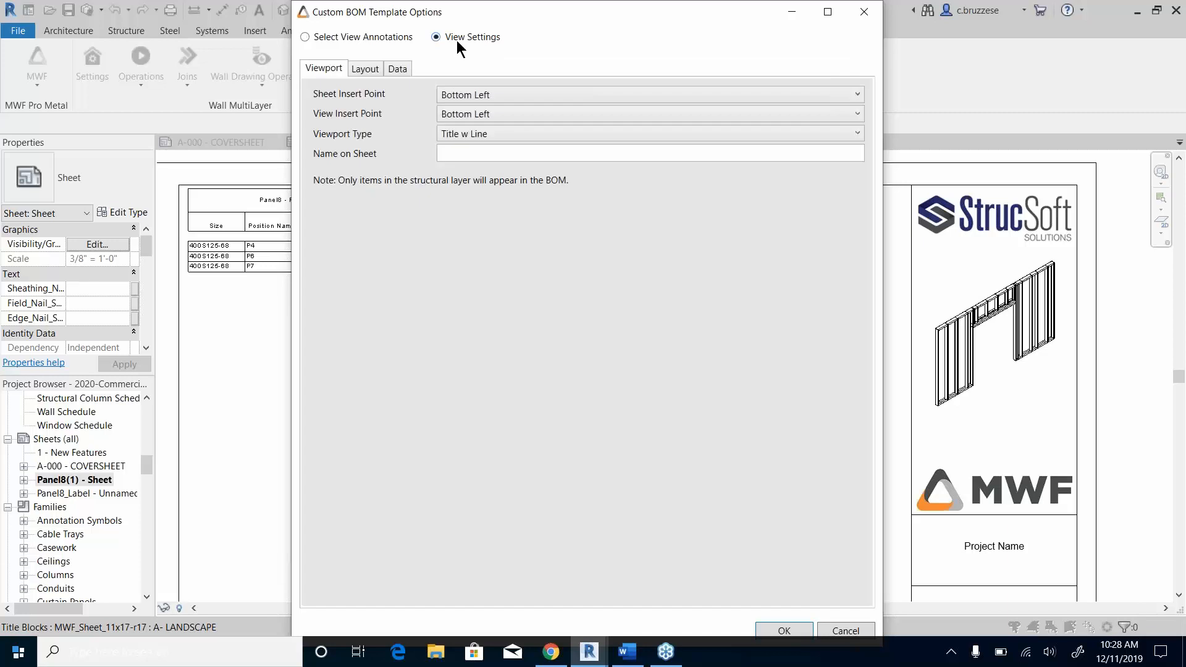
pyautogui.click(365, 69)
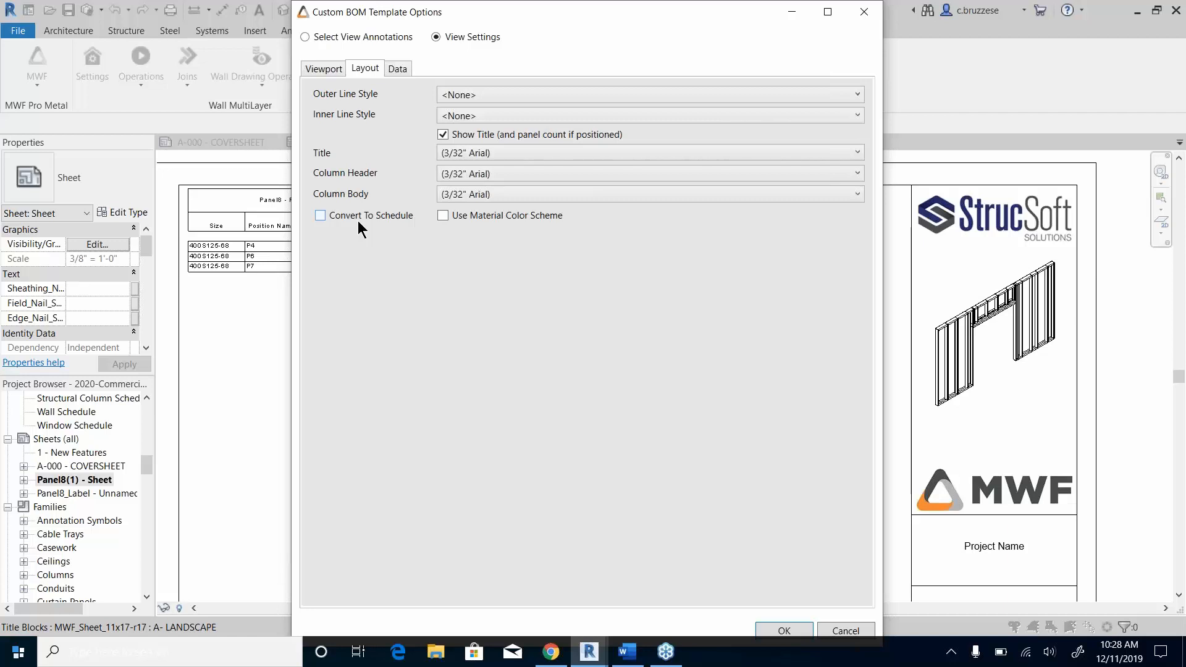
pyautogui.click(862, 13)
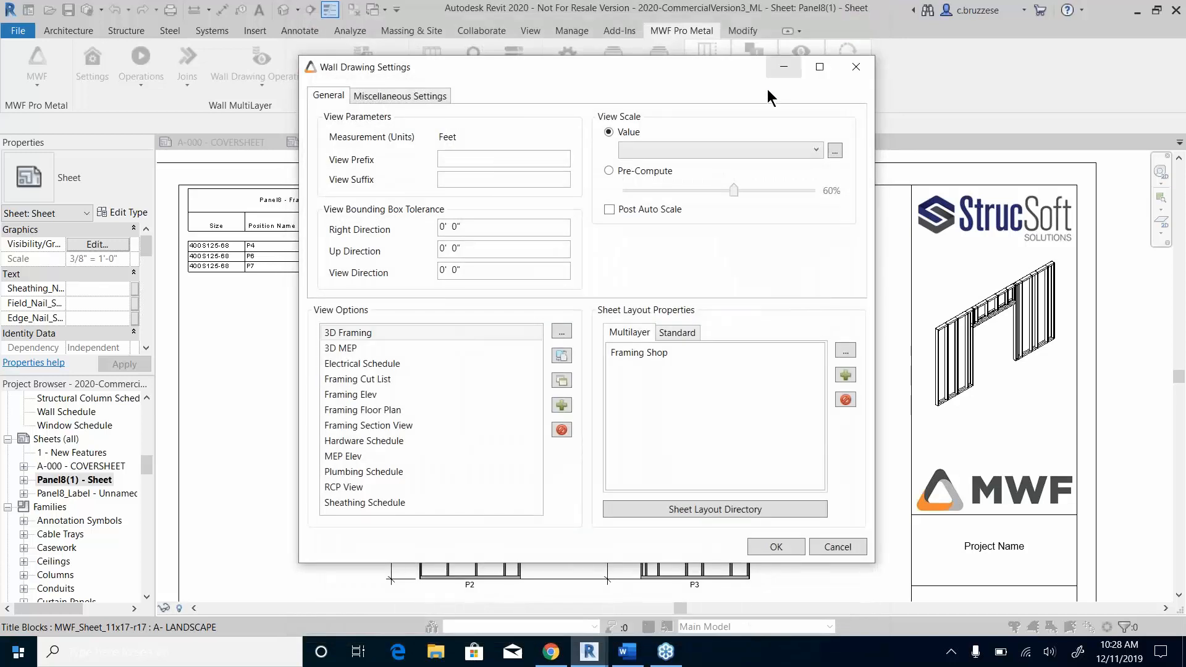
# Step: Close the Wall Drawing Settings and move the Wall Drawings Manager aside to examine the panel elevation on the sheet
pyautogui.moveTo(672, 66)
pyautogui.mouseDown()
pyautogui.moveTo(272, 69)
pyautogui.moveTo(495, 73)
pyautogui.mouseUp()
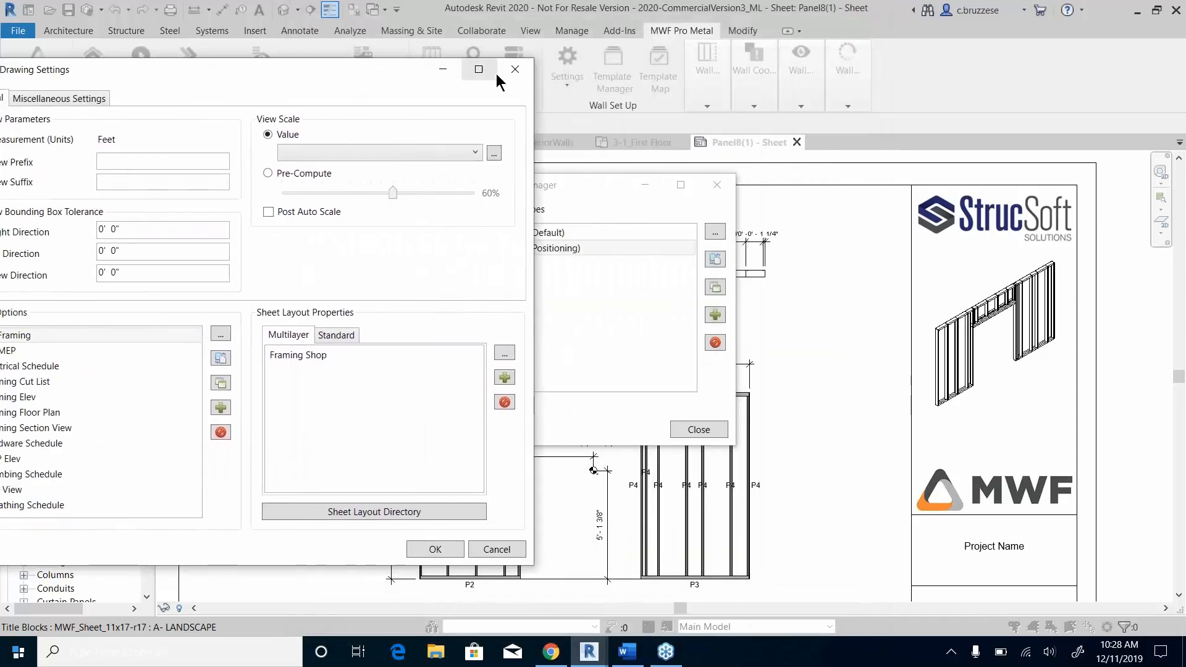
pyautogui.click(514, 70)
pyautogui.moveTo(536, 189)
pyautogui.mouseDown()
pyautogui.moveTo(302, 167)
pyautogui.moveTo(195, 120)
pyautogui.mouseUp()
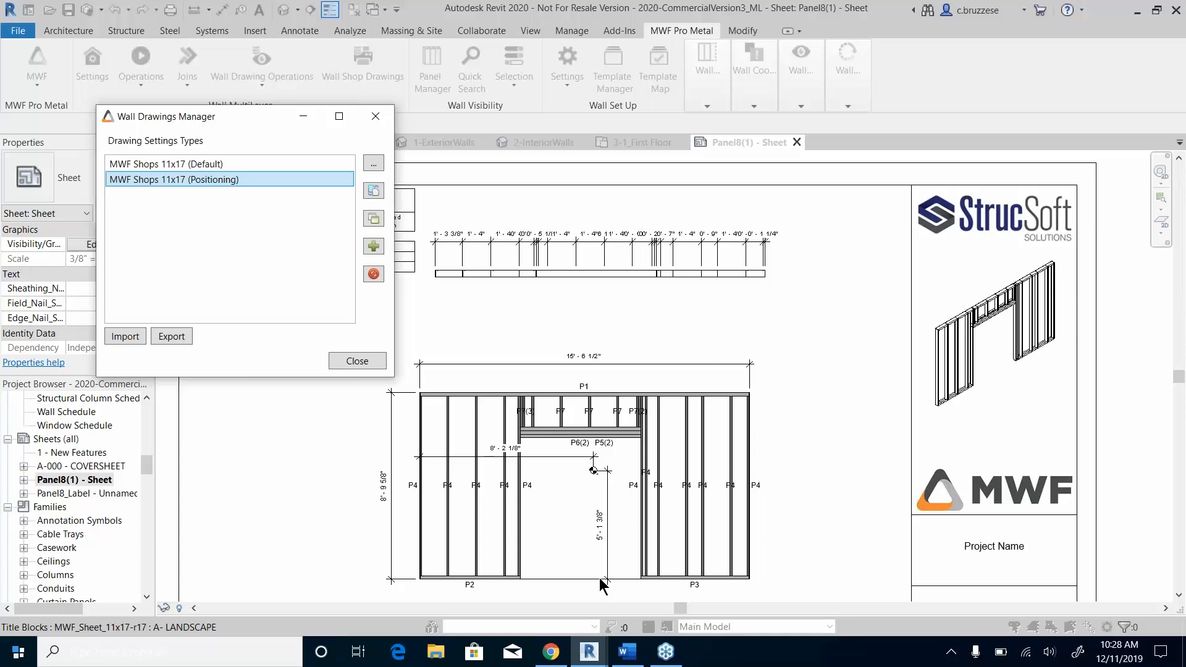
# Step: Review the dimension and label annotation options of the Framing Elev view in MWF Shops 11x17 (Positioning), leaving everything unchanged, and close the drawings manager
pyautogui.doubleClick(196, 176)
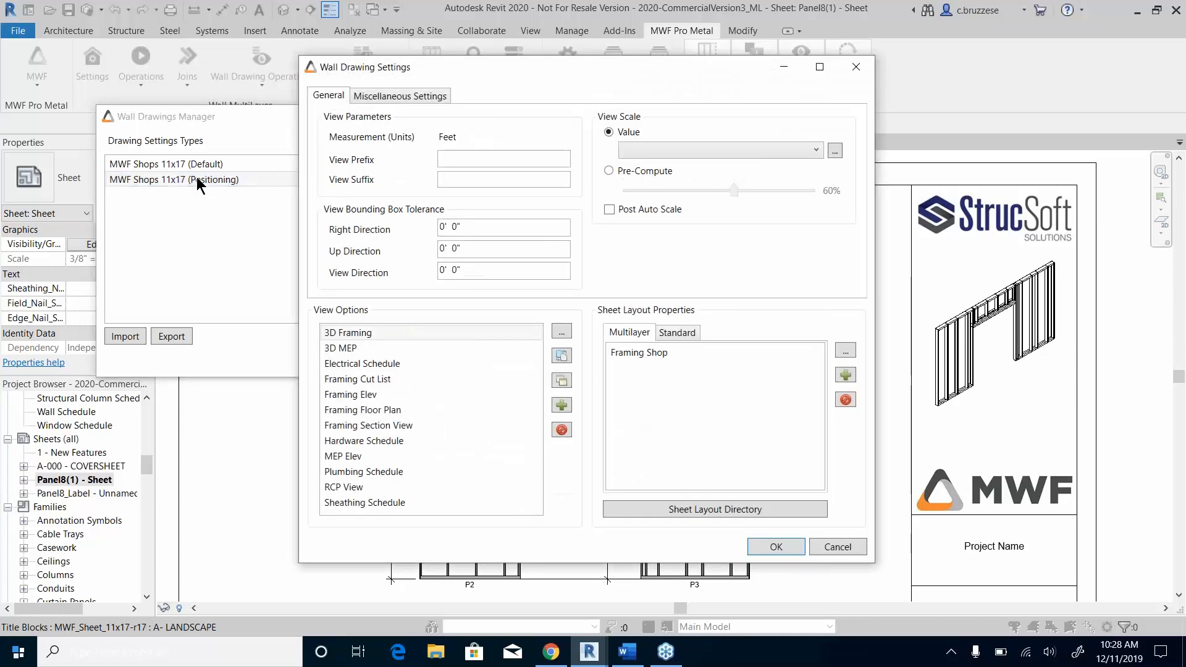
pyautogui.click(334, 395)
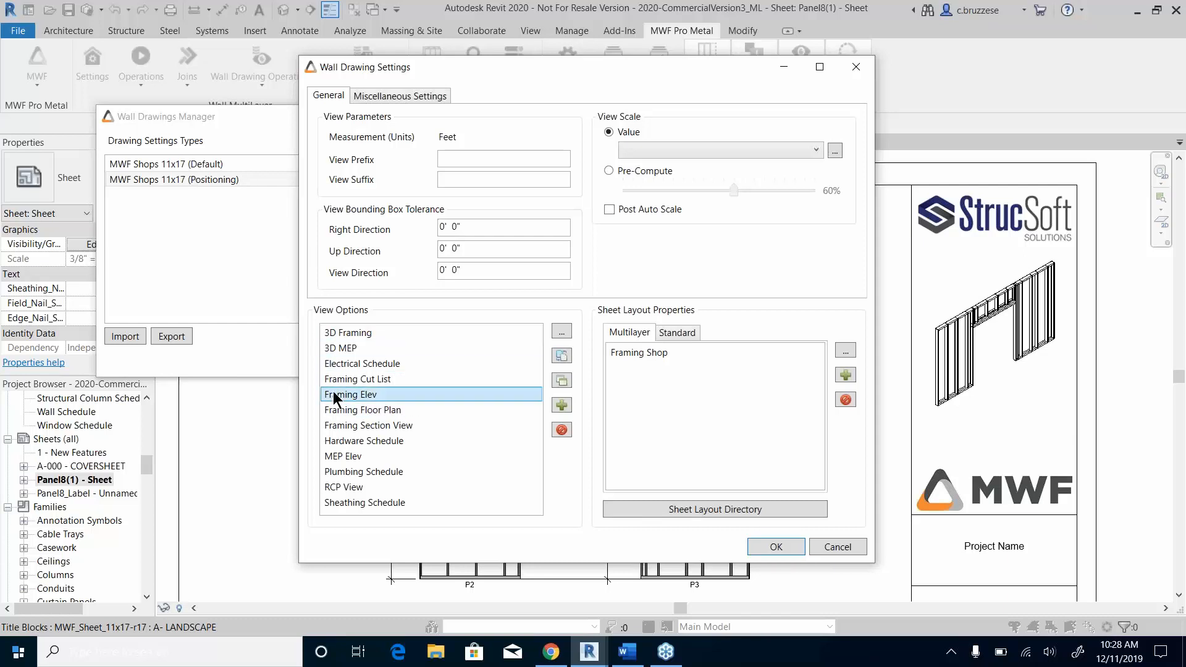
pyautogui.doubleClick(333, 395)
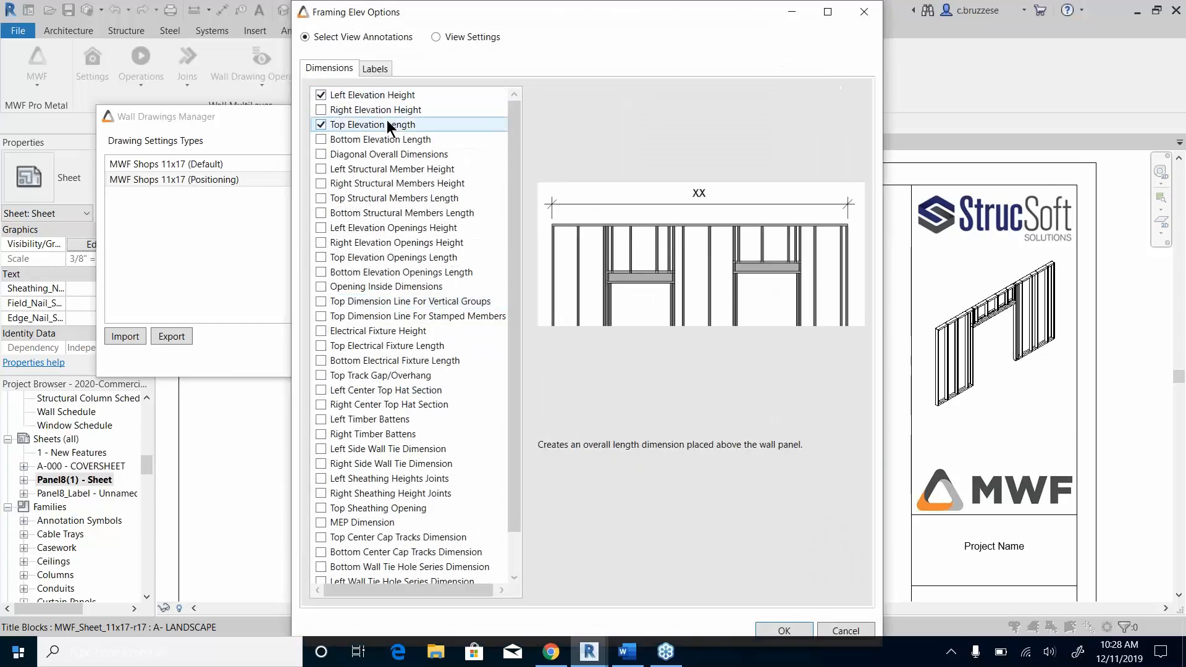
pyautogui.click(376, 68)
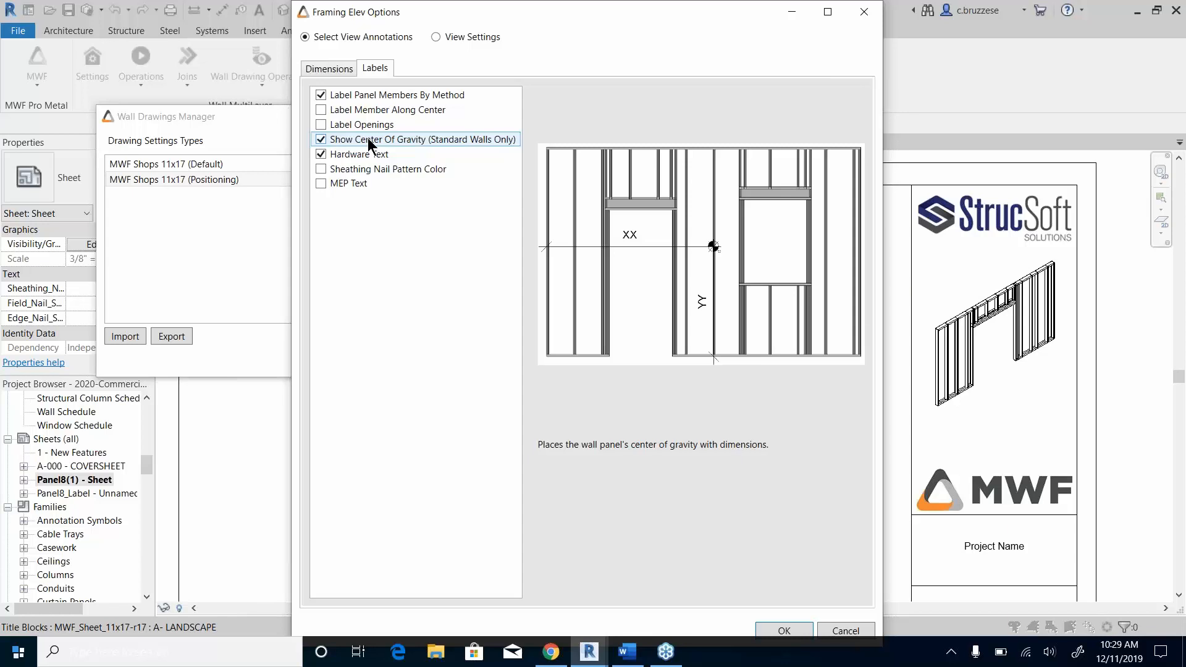
pyautogui.click(834, 627)
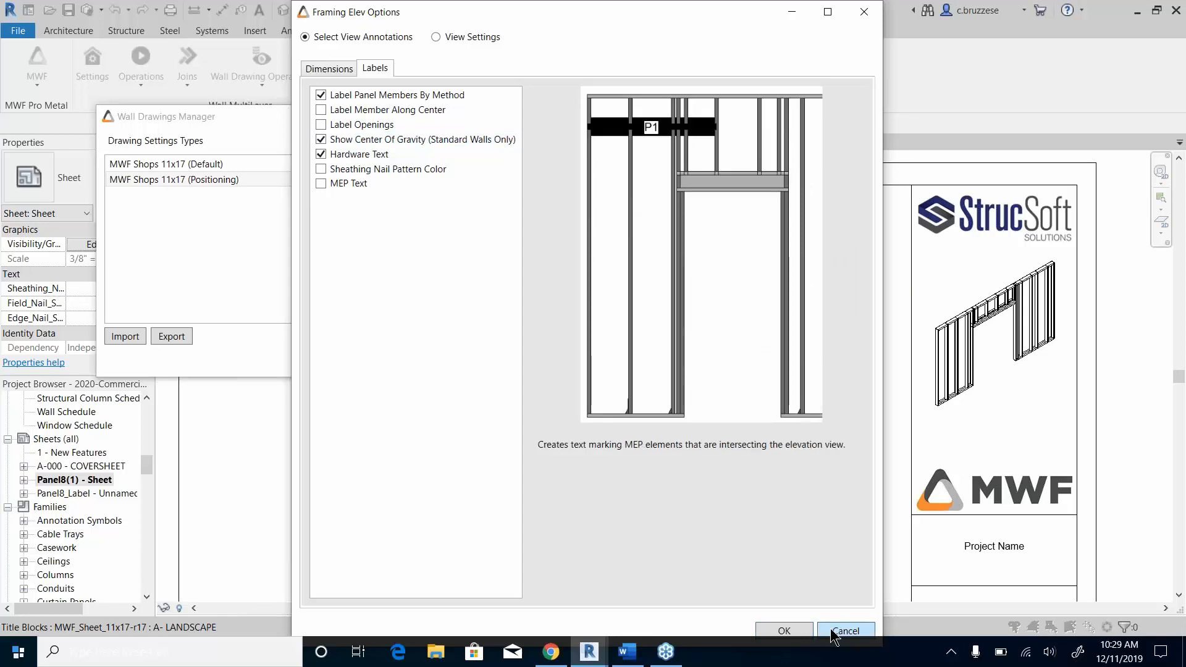
pyautogui.click(856, 67)
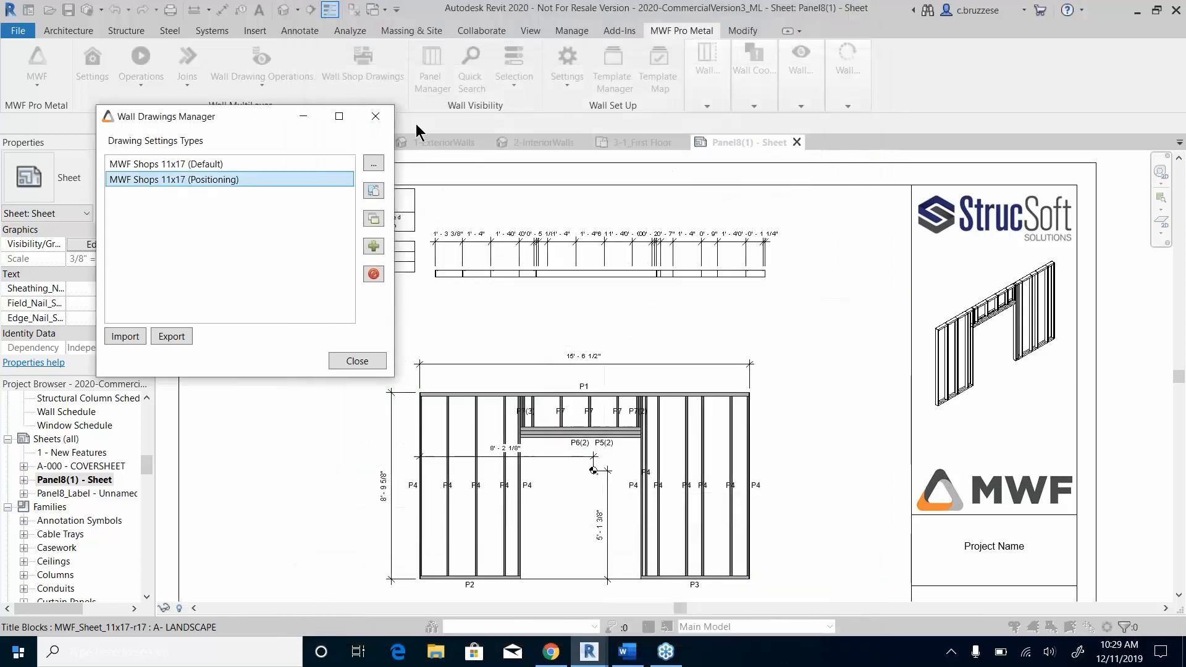
pyautogui.click(373, 117)
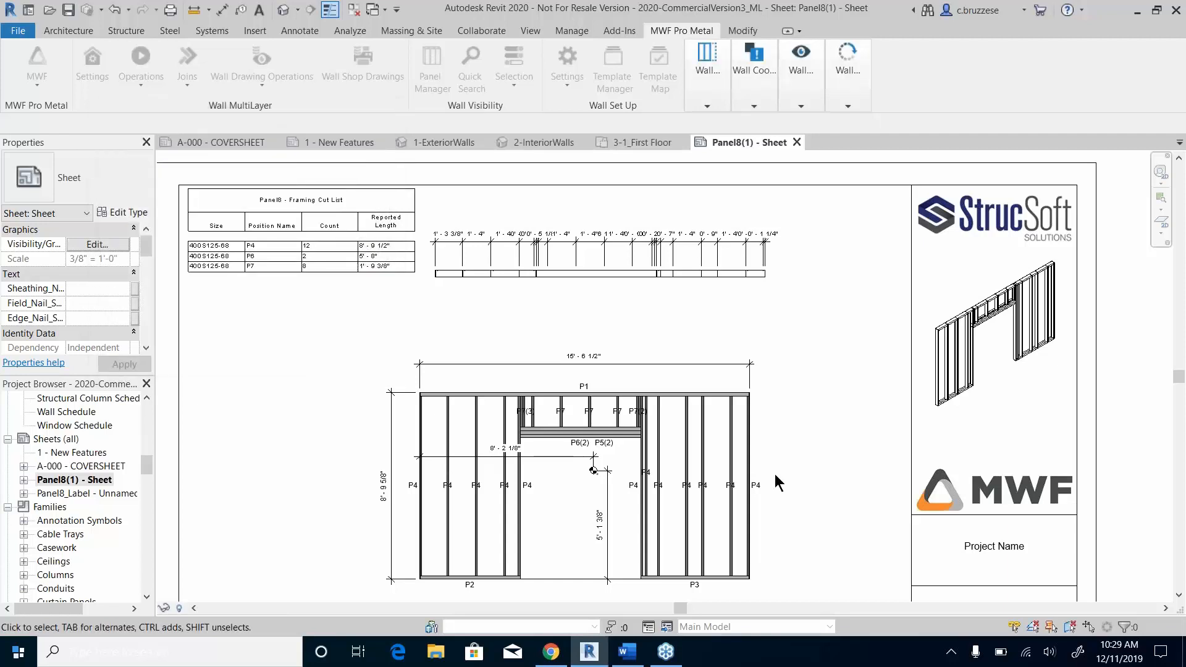
# Step: Return to the 1 - New Features sheet and review its Shop Drawings and Floors lists
pyautogui.scroll(-2, 774, 473)
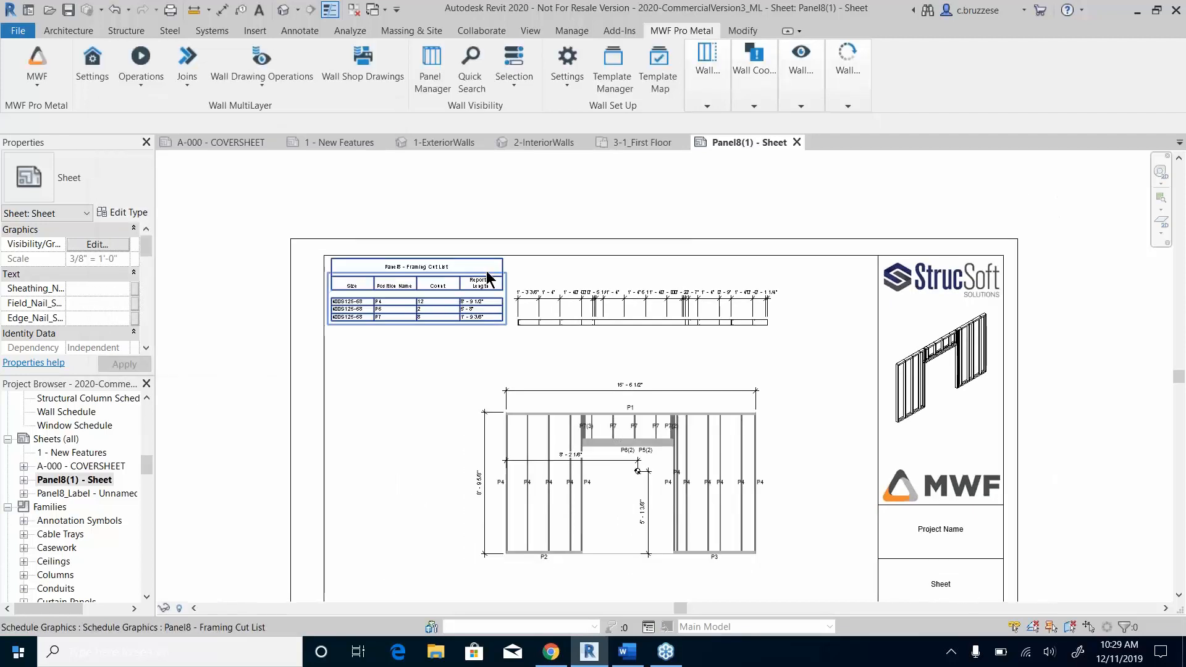
pyautogui.click(358, 142)
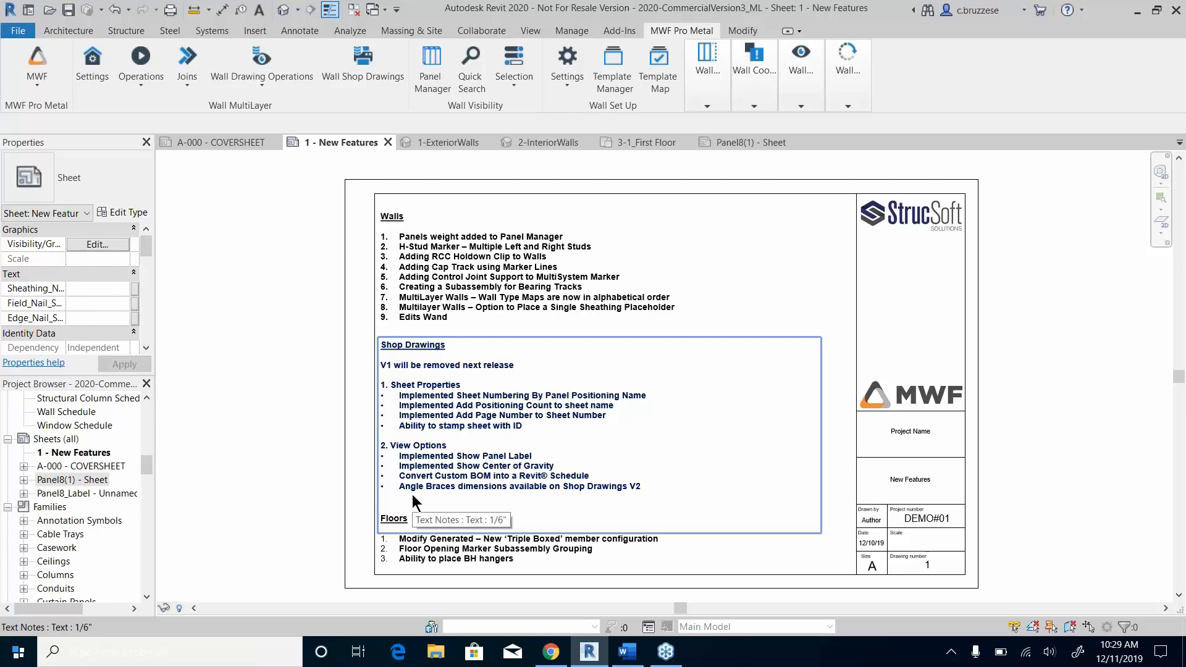
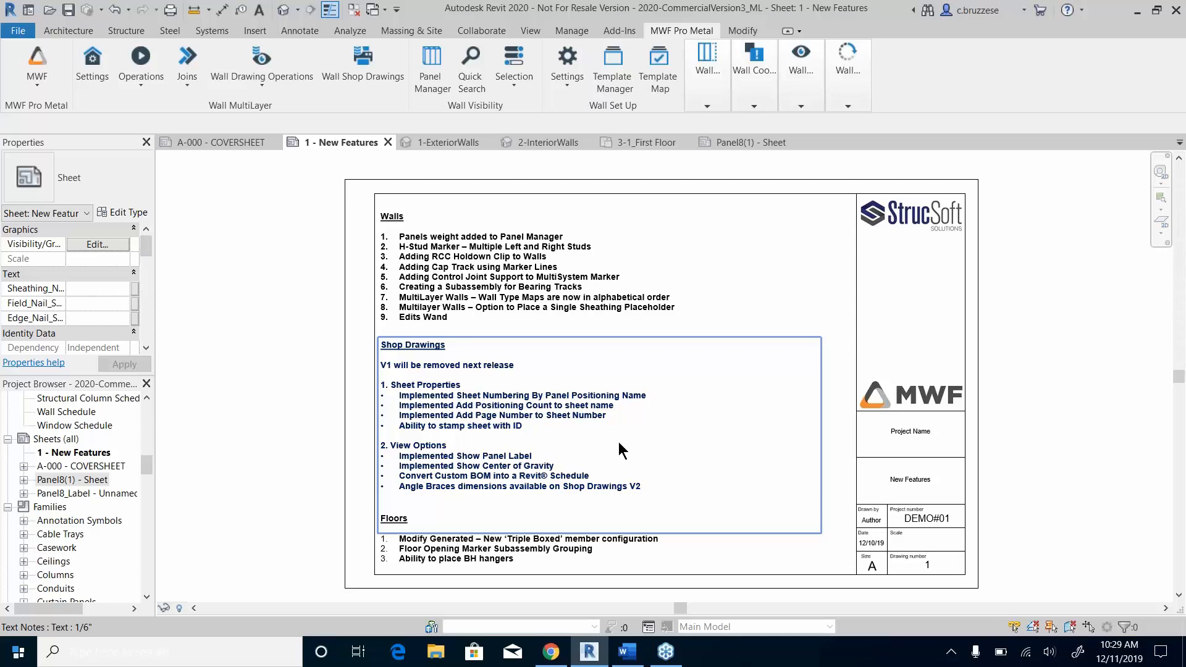
pyautogui.moveTo(606, 363); pyautogui.dragTo(585, 323, button='middle')
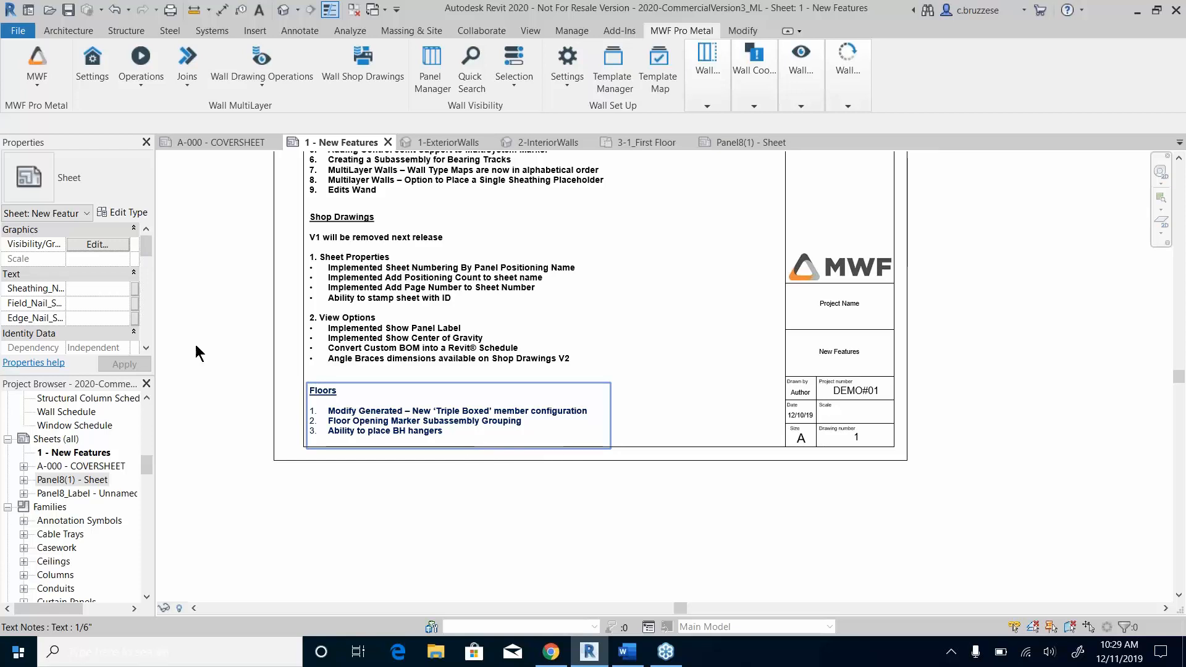
# Step: Open the 5-Floors 3D view and orbit it to look down on the floor framing
pyautogui.scroll(6, 98, 471)
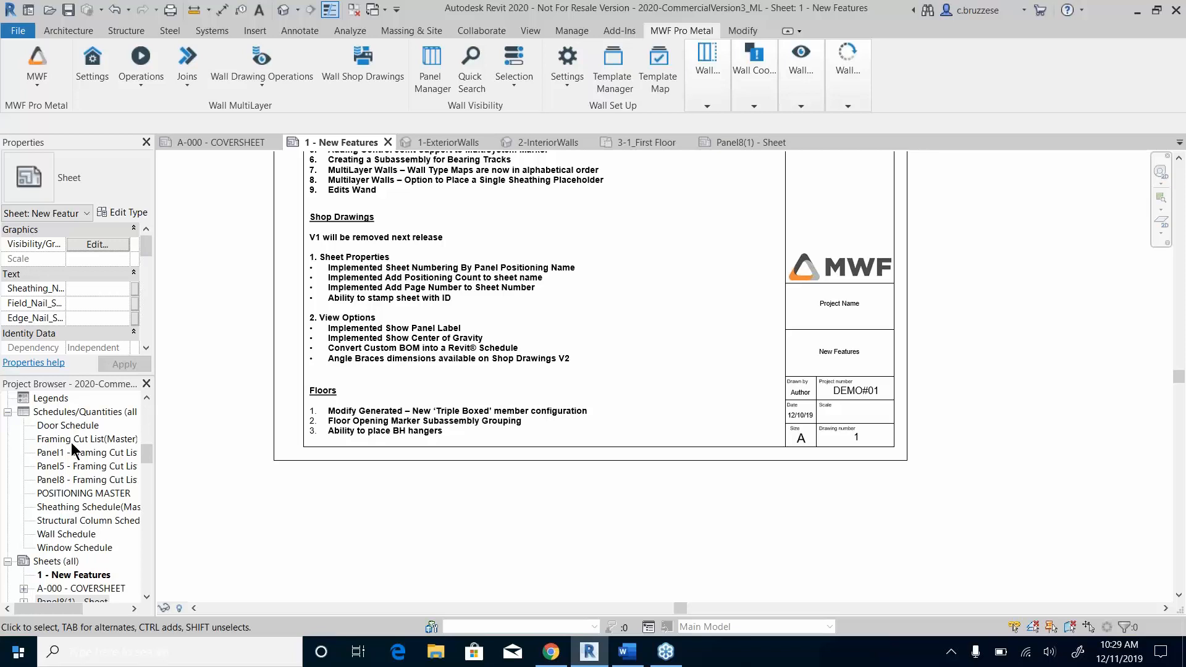
pyautogui.scroll(4, 69, 476)
pyautogui.click(71, 425)
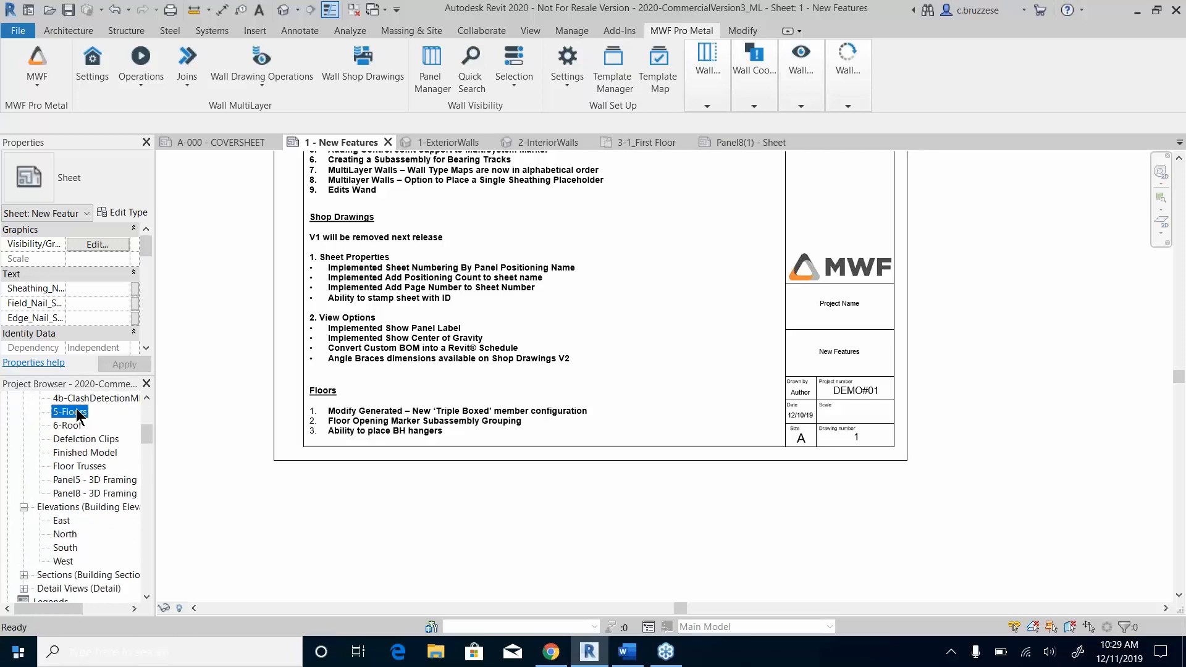
pyautogui.scroll(4, 83, 469)
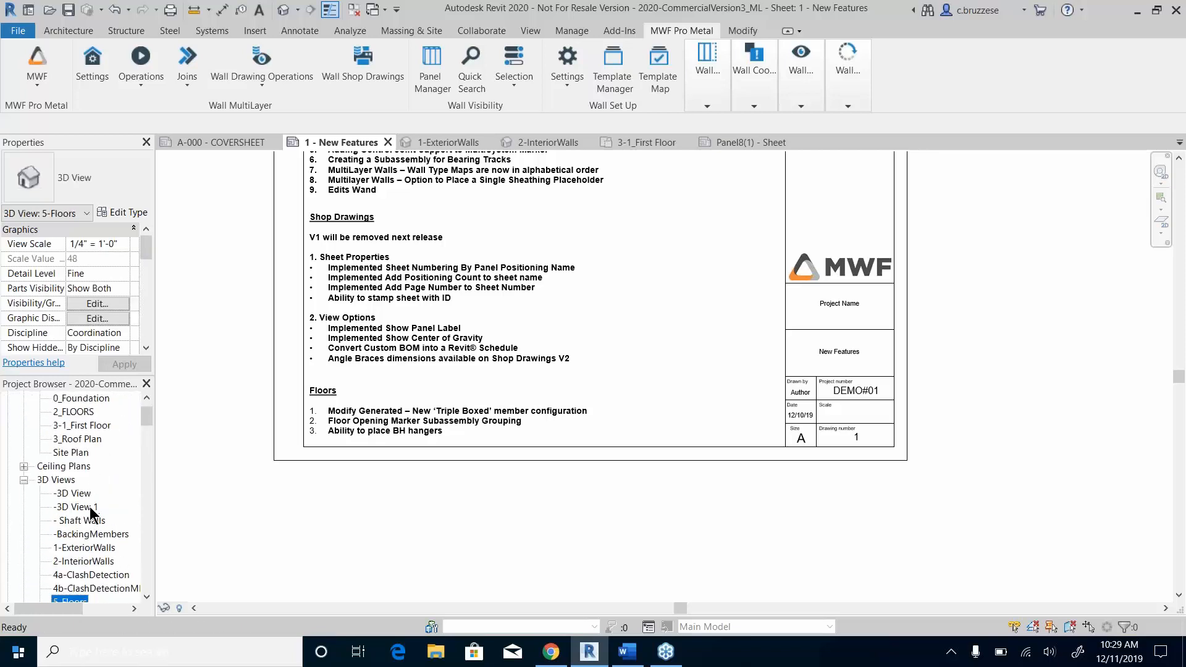
pyautogui.scroll(-1, 95, 518)
pyautogui.doubleClick(77, 574)
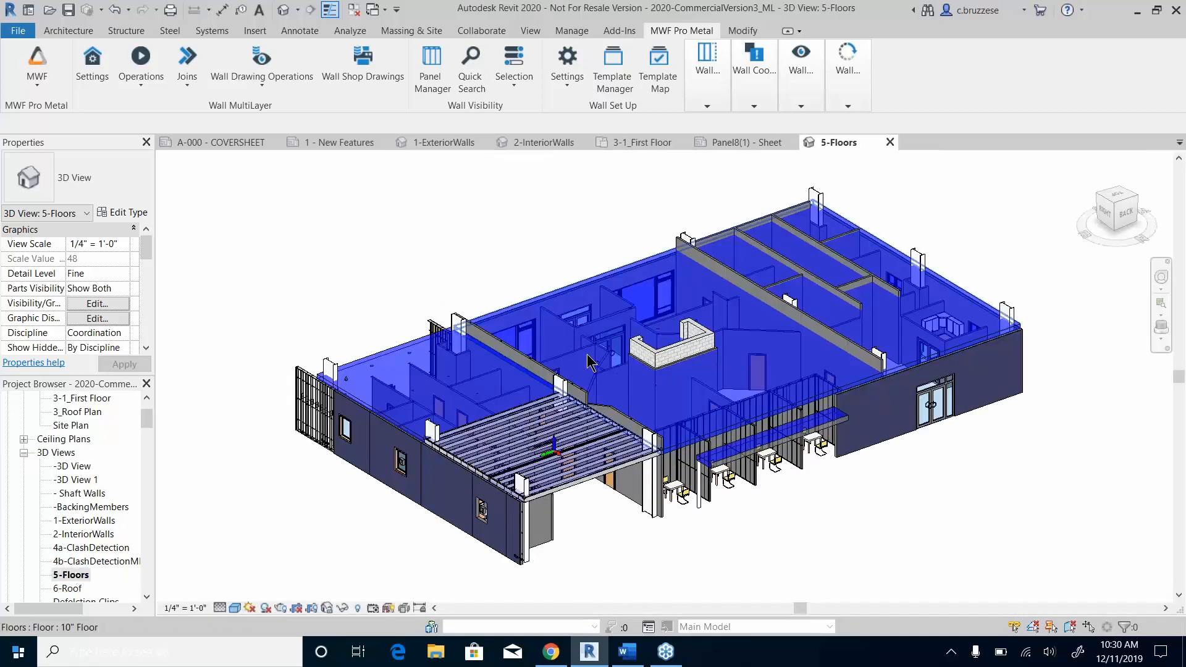
pyautogui.keyDown('shift'); pyautogui.moveTo(591, 363); pyautogui.dragTo(650, 385, button='middle'); pyautogui.keyUp('shift')
# Step: Switch MWF to the Floor Module
pyautogui.click(37, 68)
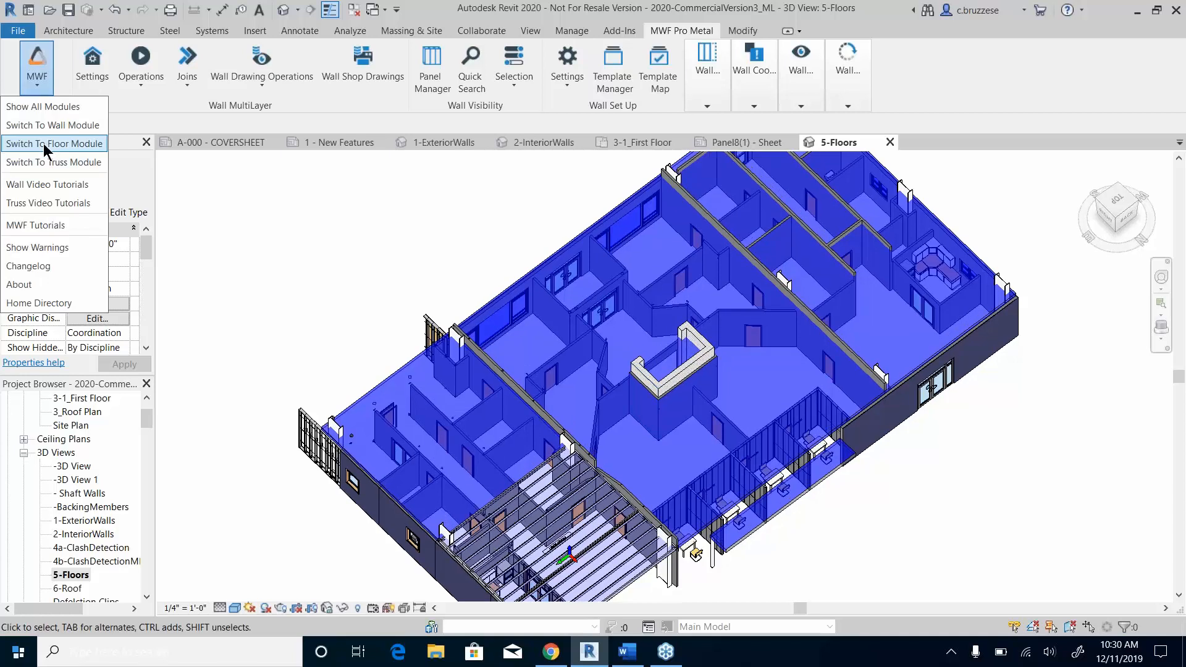
pyautogui.click(46, 75)
pyautogui.moveTo(424, 279); pyautogui.dragTo(427, 114, button='middle')
# Step: Select an 800S125-33 joist near the open edge of FloorPanel1 and start Modify Generated on it
pyautogui.click(620, 432)
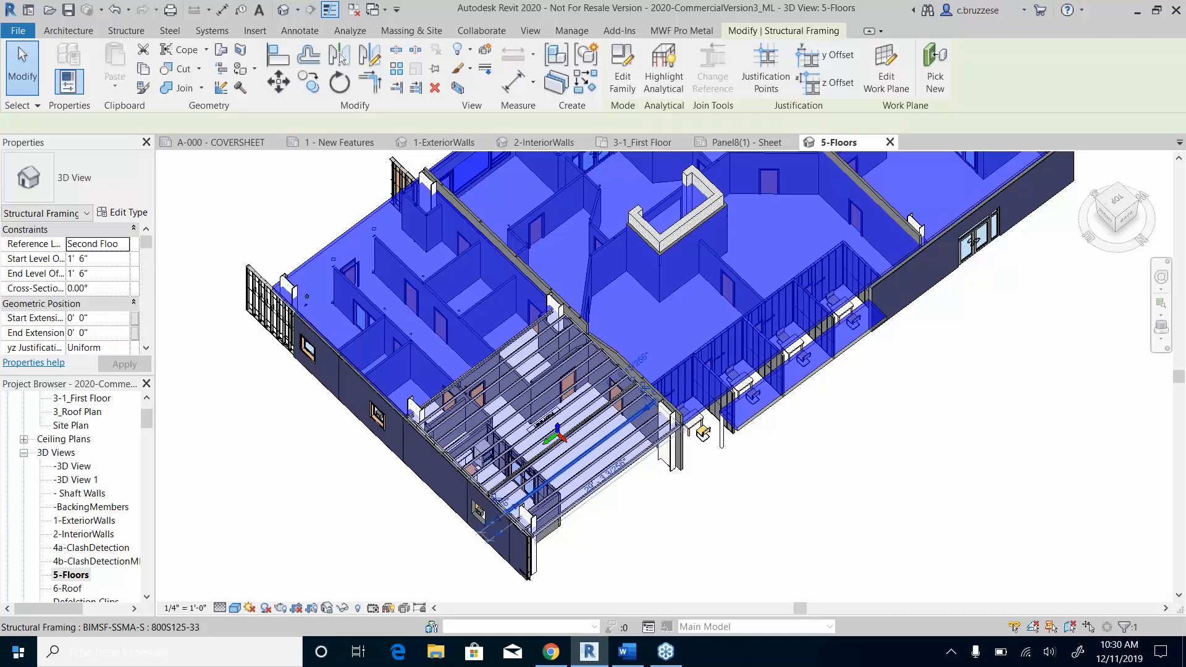
pyautogui.scroll(3, 608, 427)
pyautogui.click(682, 30)
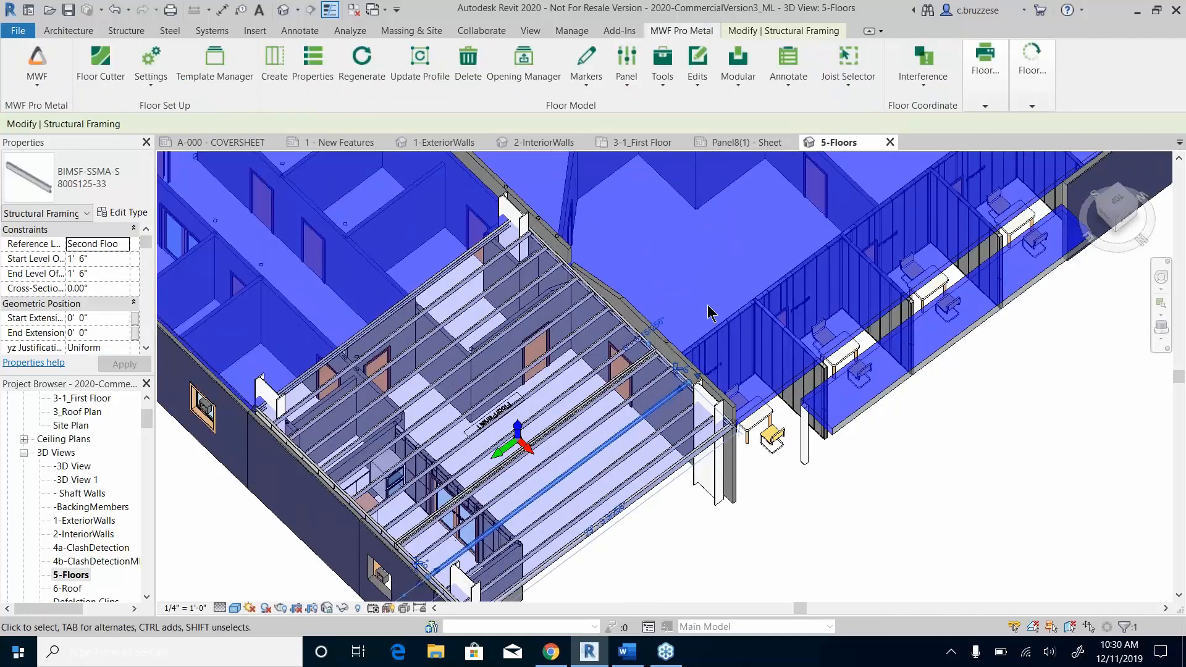
pyautogui.scroll(1, 682, 402)
pyautogui.scroll(1, 682, 402)
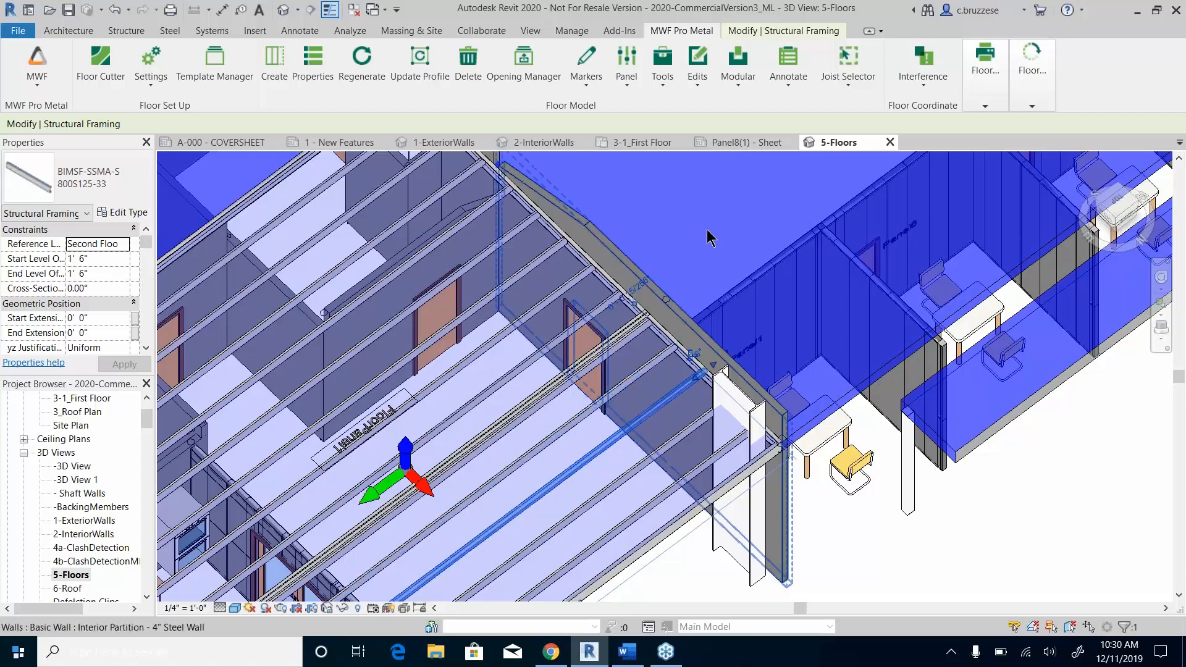
pyautogui.click(697, 68)
pyautogui.click(710, 243)
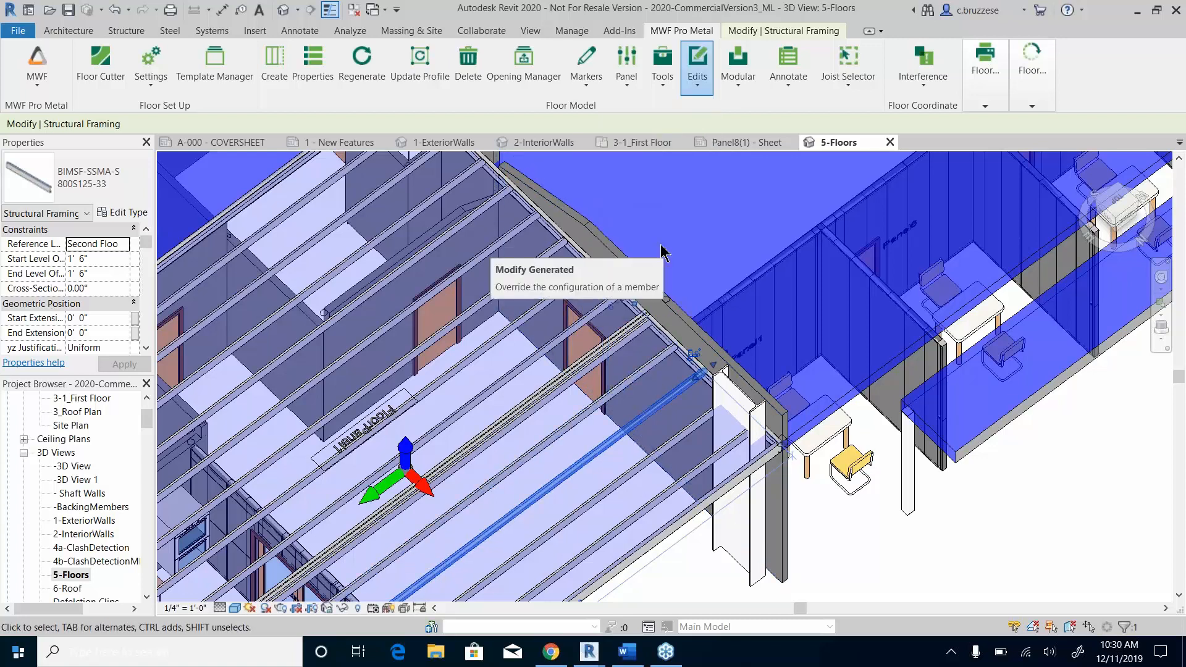
pyautogui.click(698, 68)
pyautogui.click(635, 244)
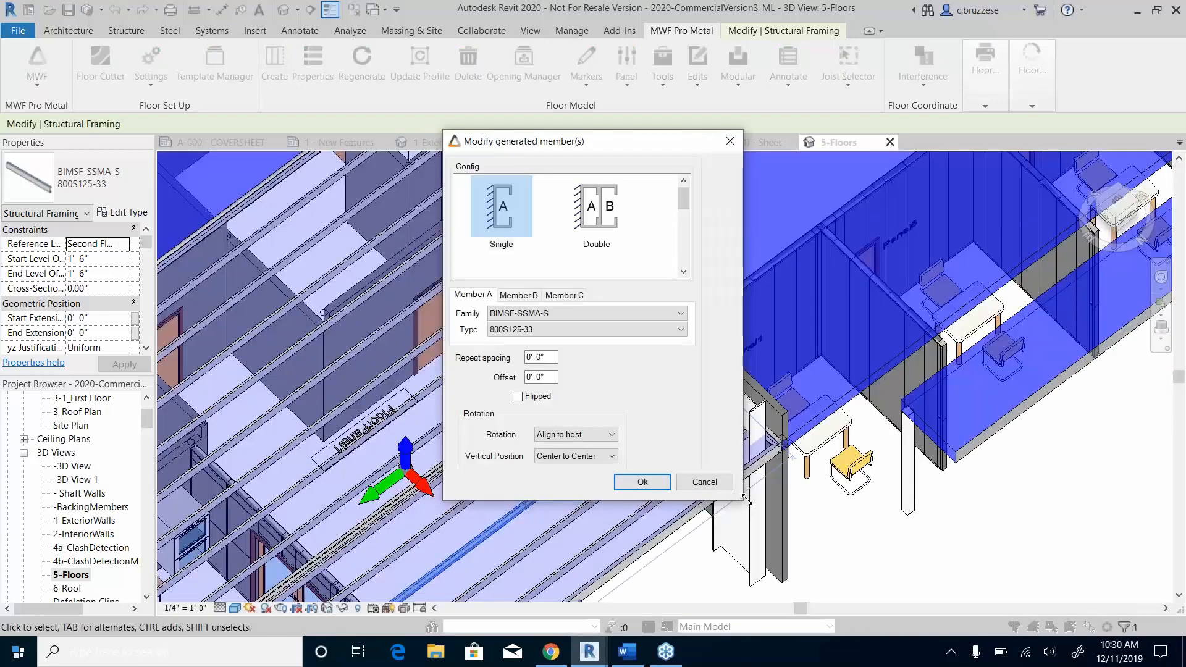
# Step: Enlarge the Modify generated member(s) dialog and choose the Triple Boxed configuration for the joist
pyautogui.moveTo(745, 499); pyautogui.dragTo(783, 579)
pyautogui.click(684, 271)
pyautogui.click(683, 270)
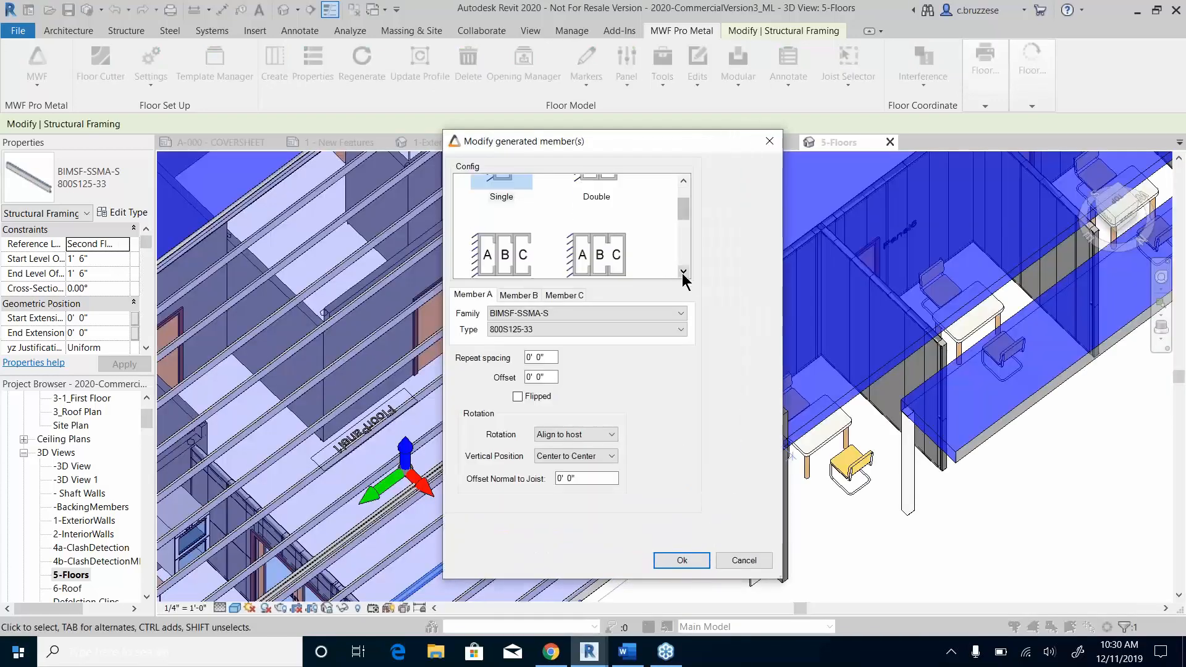
pyautogui.click(683, 272)
pyautogui.click(599, 241)
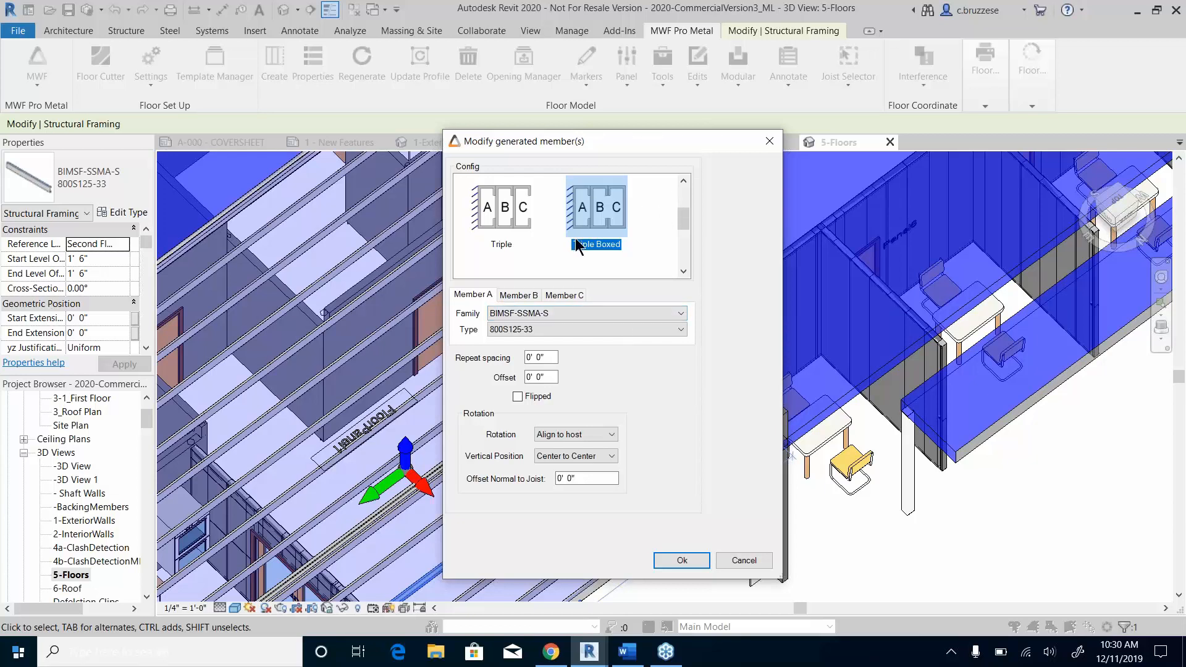
# Step: Set the type of Members C and B to 600S137-33 and apply the modification to the joist
pyautogui.click(529, 293)
pyautogui.click(565, 294)
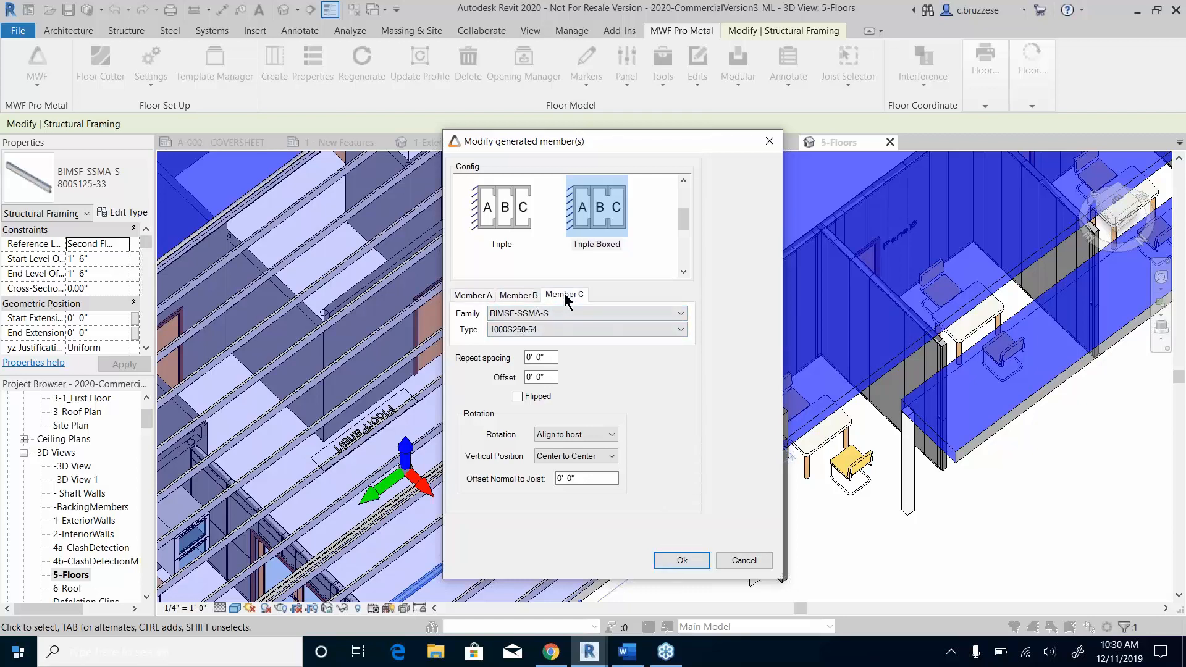
pyautogui.click(514, 330)
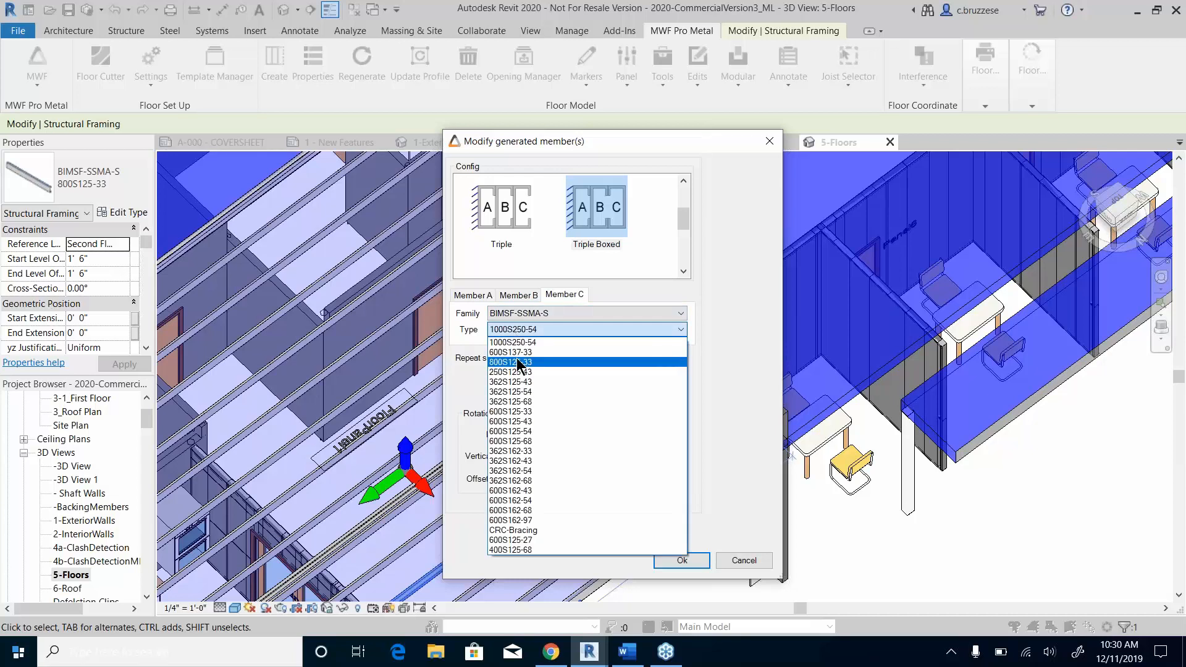
pyautogui.click(518, 352)
pyautogui.click(536, 293)
pyautogui.click(523, 329)
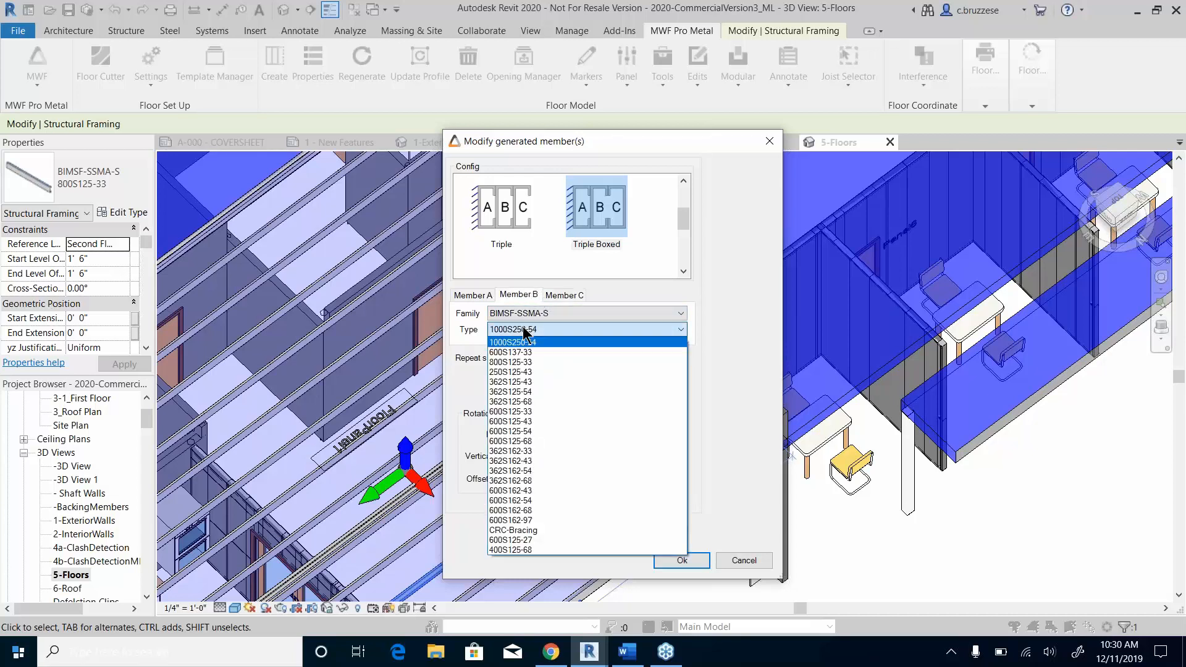
pyautogui.click(520, 354)
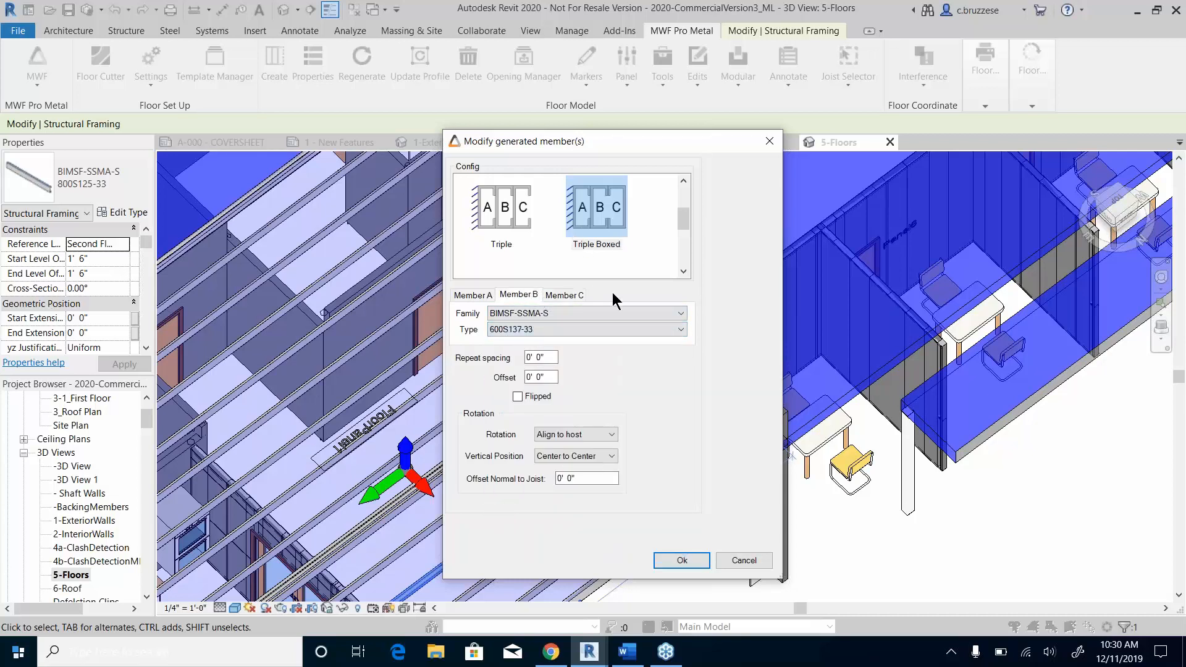
pyautogui.click(702, 561)
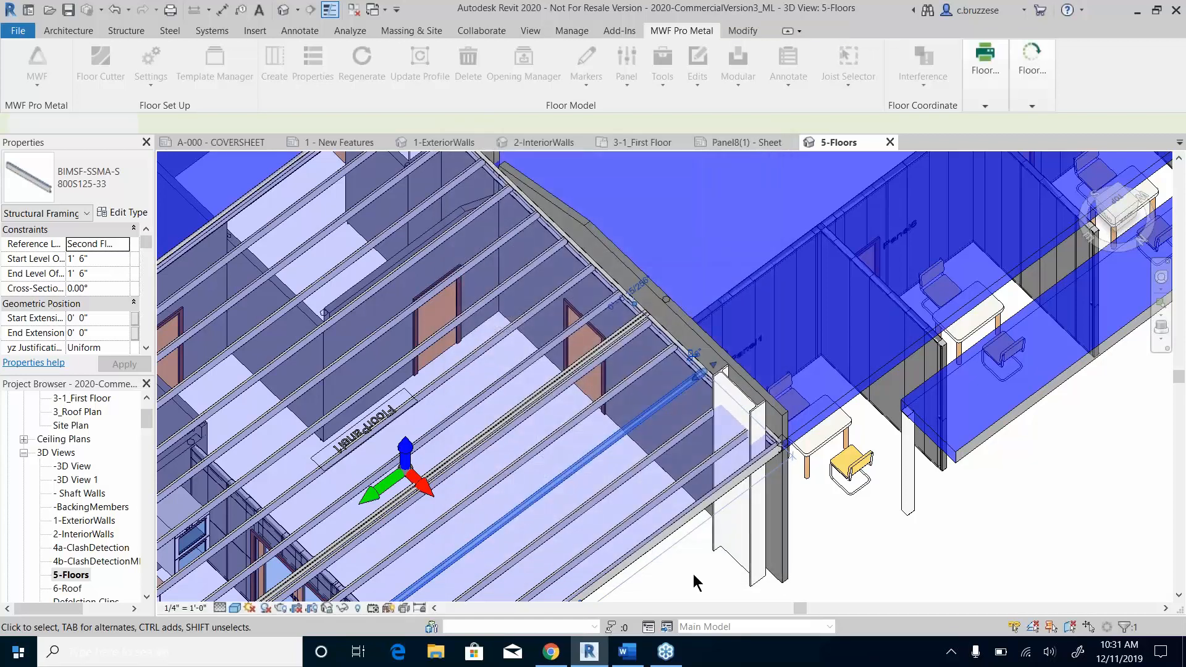
# Step: Temporarily hide the 1000S250-54 edge member along the exterior wall to expose the joist ends
pyautogui.click(694, 582)
pyautogui.moveTo(711, 496); pyautogui.dragTo(697, 423, button='middle')
pyautogui.scroll(5, 514, 548)
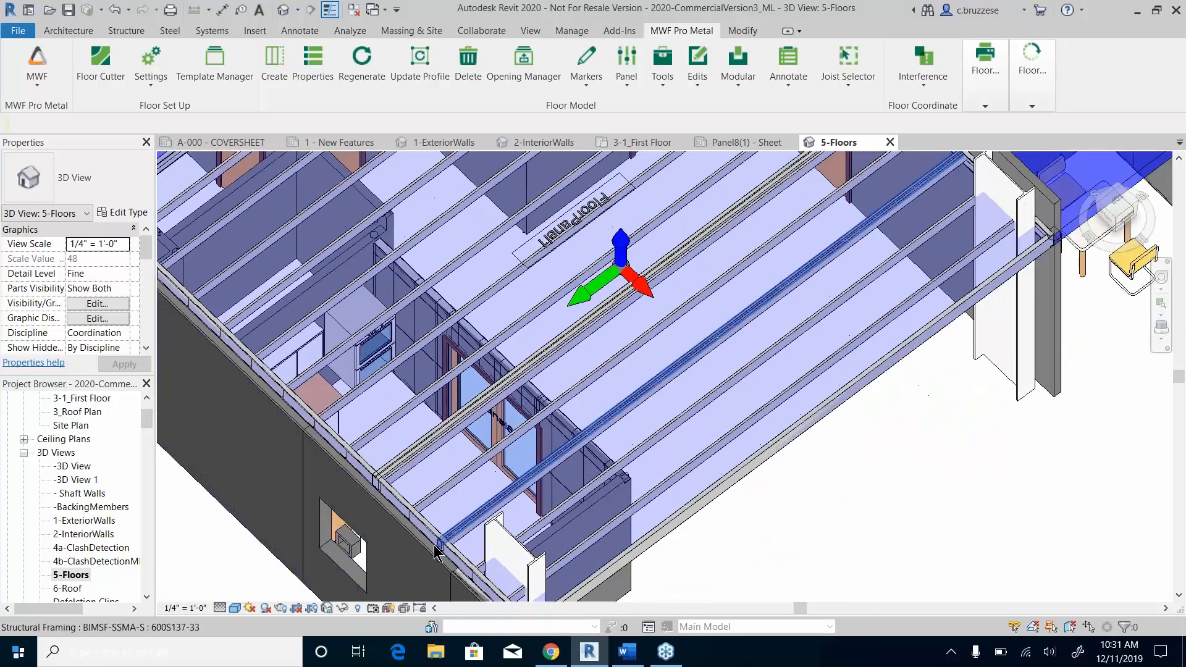
pyautogui.moveTo(373, 339); pyautogui.dragTo(506, 418, button='middle')
pyautogui.click(433, 414)
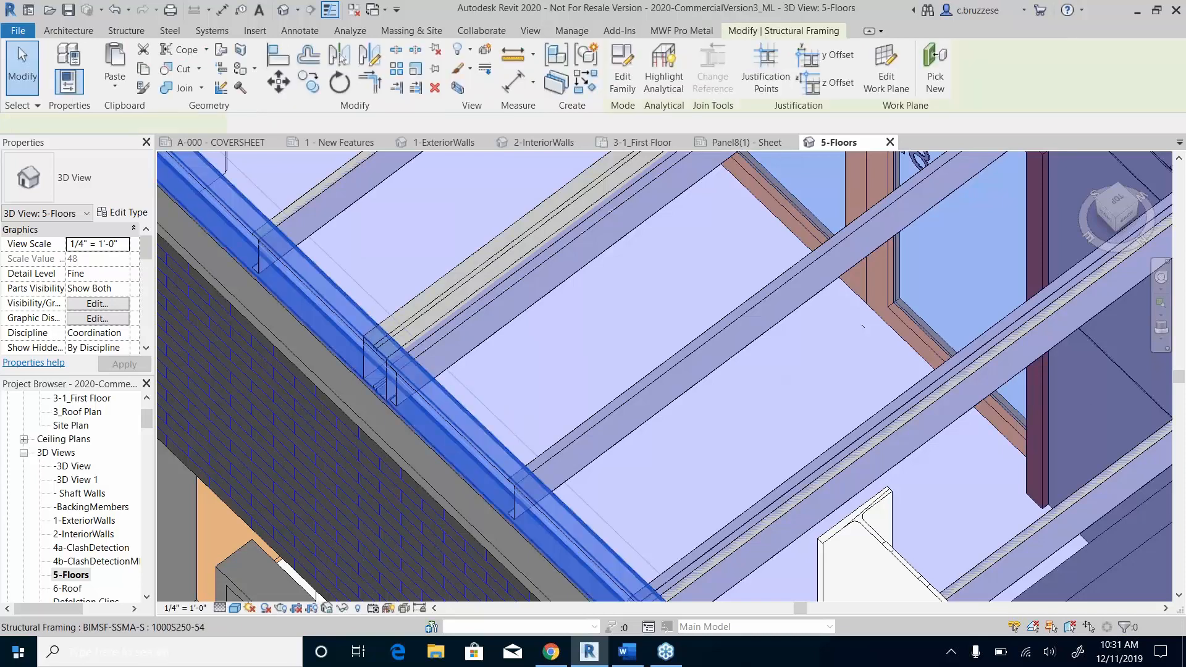
pyautogui.press('h')
pyautogui.press('h')
# Step: Inspect the ends of the triple boxed joist and restore the temporarily hidden edge member
pyautogui.keyDown('shift'); pyautogui.moveTo(583, 328); pyautogui.dragTo(526, 350, button='middle'); pyautogui.keyUp('shift')
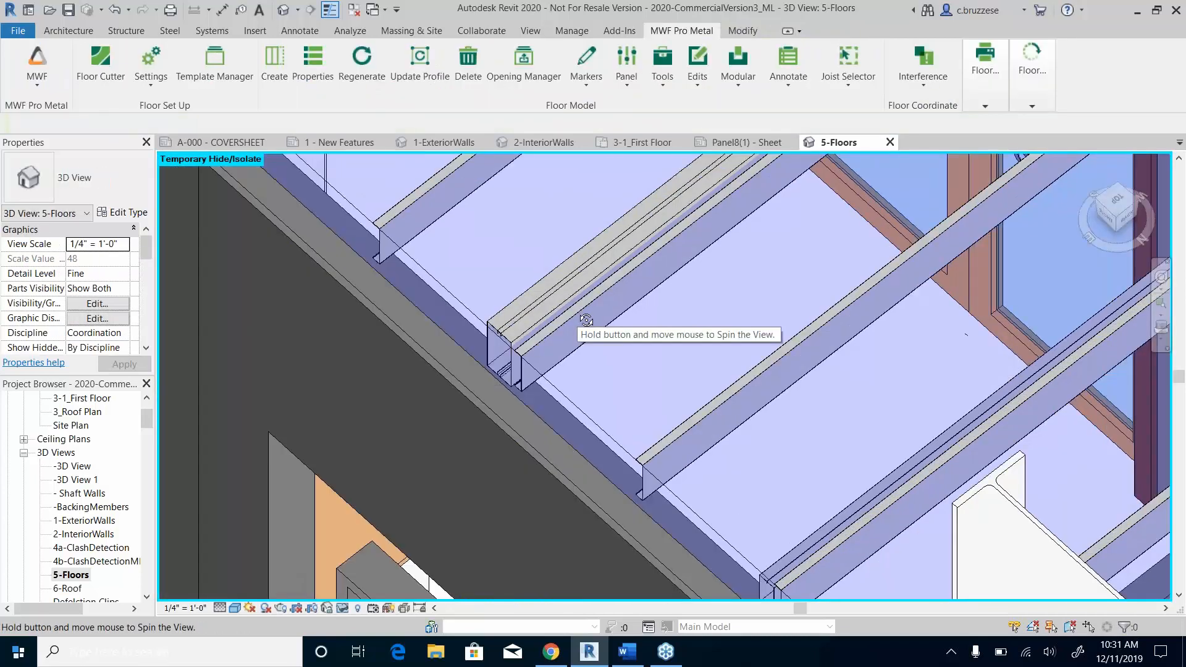
pyautogui.click(525, 350)
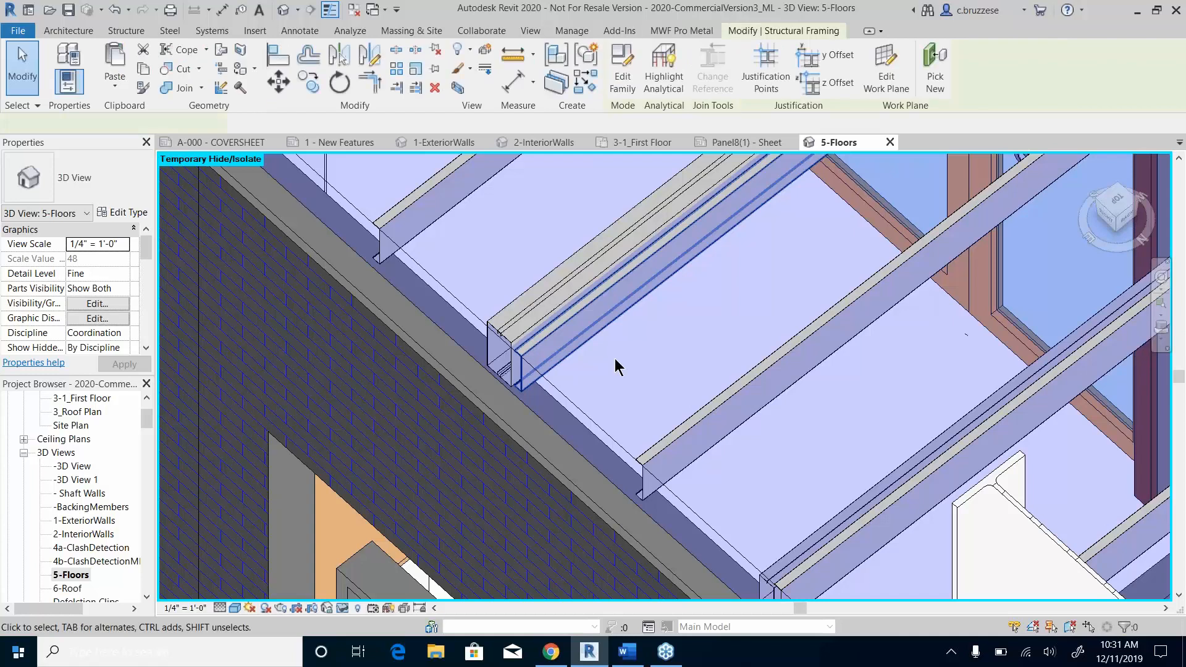
pyautogui.keyDown('shift'); pyautogui.moveTo(614, 358); pyautogui.dragTo(736, 482, button='middle'); pyautogui.keyUp('shift')
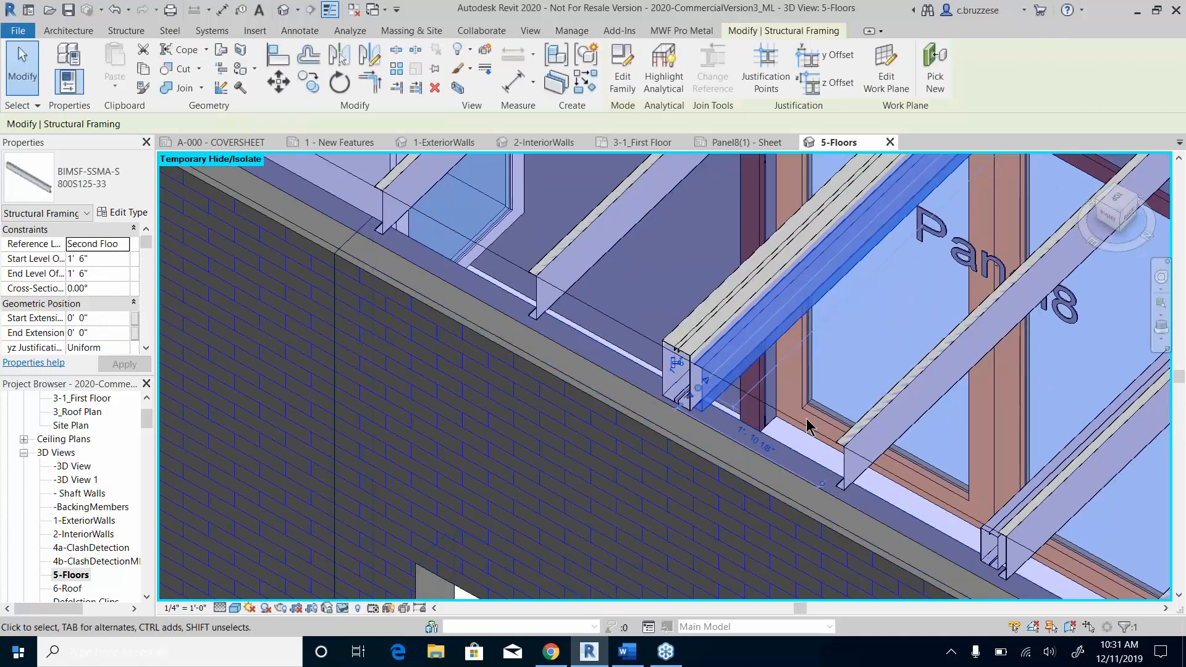
pyautogui.scroll(-3, 795, 383)
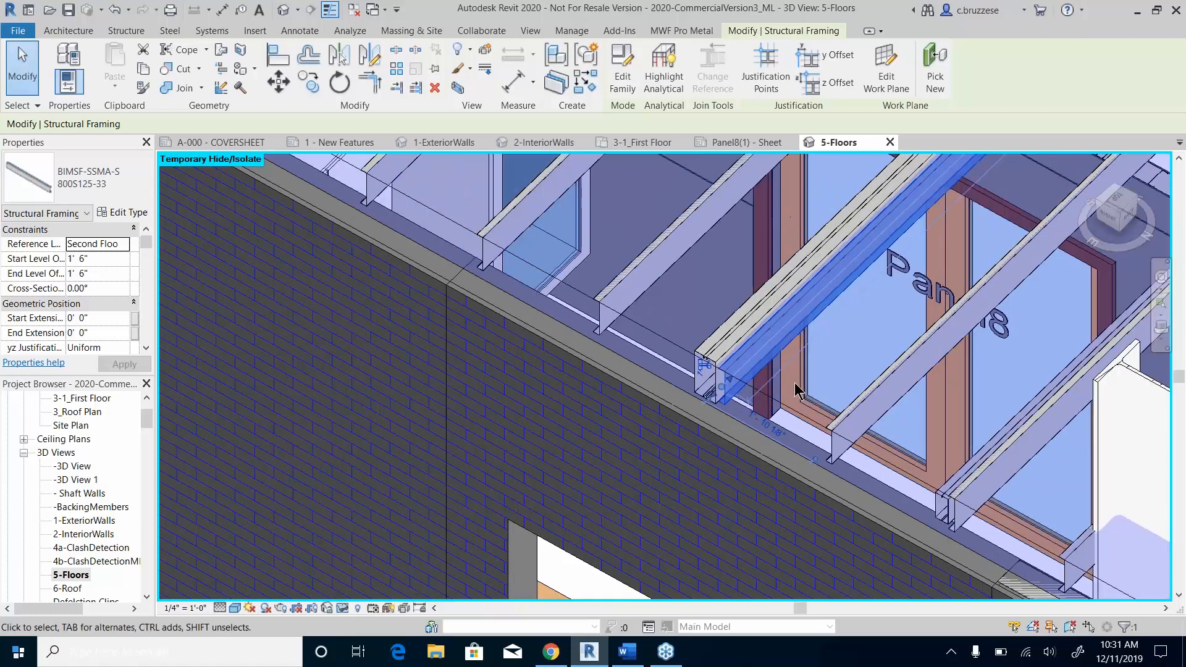
pyautogui.moveTo(825, 357); pyautogui.dragTo(590, 371, button='middle')
pyautogui.click(342, 608)
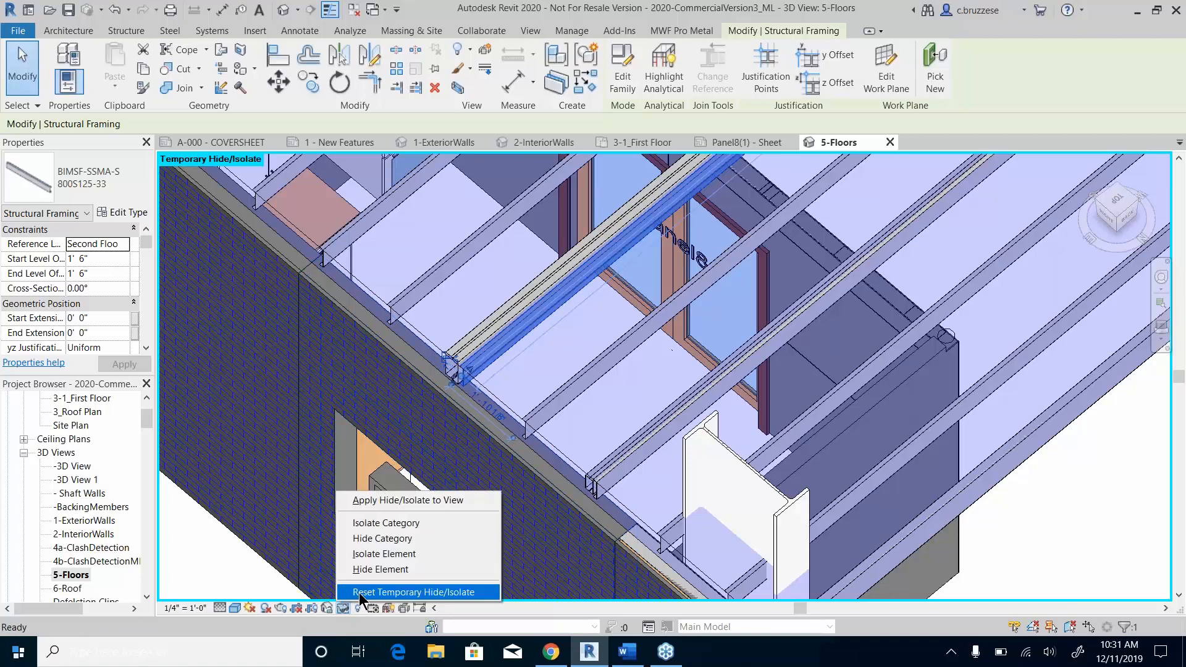
pyautogui.click(408, 591)
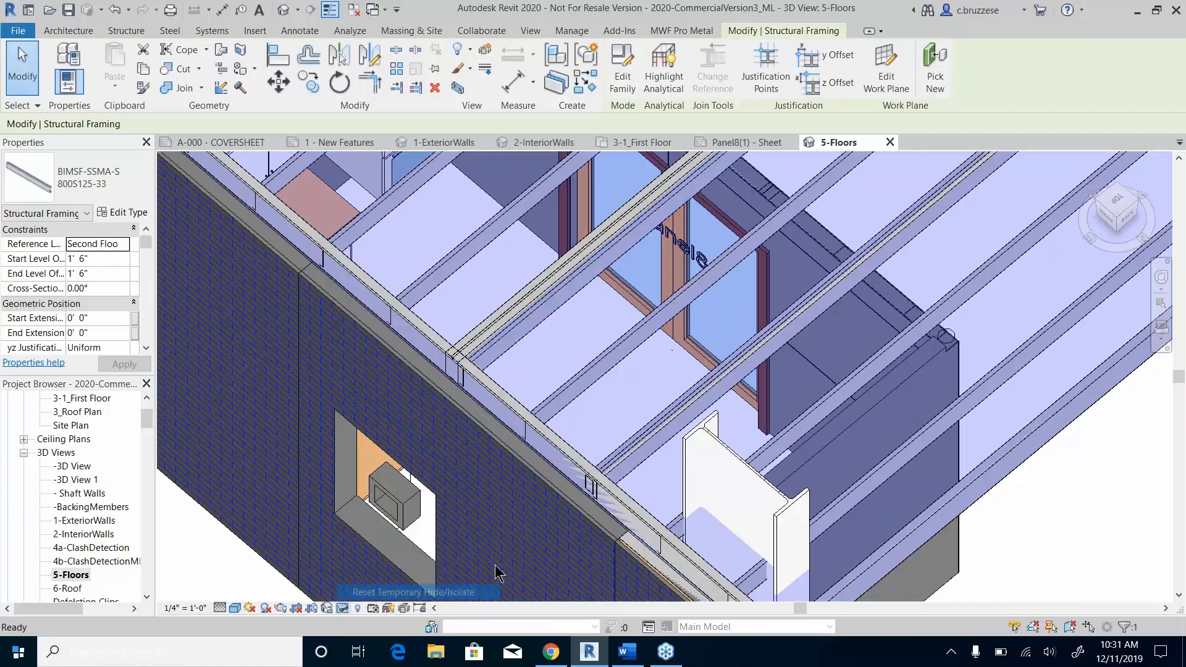
# Step: Select the three members of the neighbouring boxed joist near the white steel column and start the Model Group Subassembly Manager
pyautogui.click(613, 471)
pyautogui.scroll(2, 613, 470)
pyautogui.keyDown('ctrl'); pyautogui.click(608, 456); pyautogui.keyUp('ctrl')
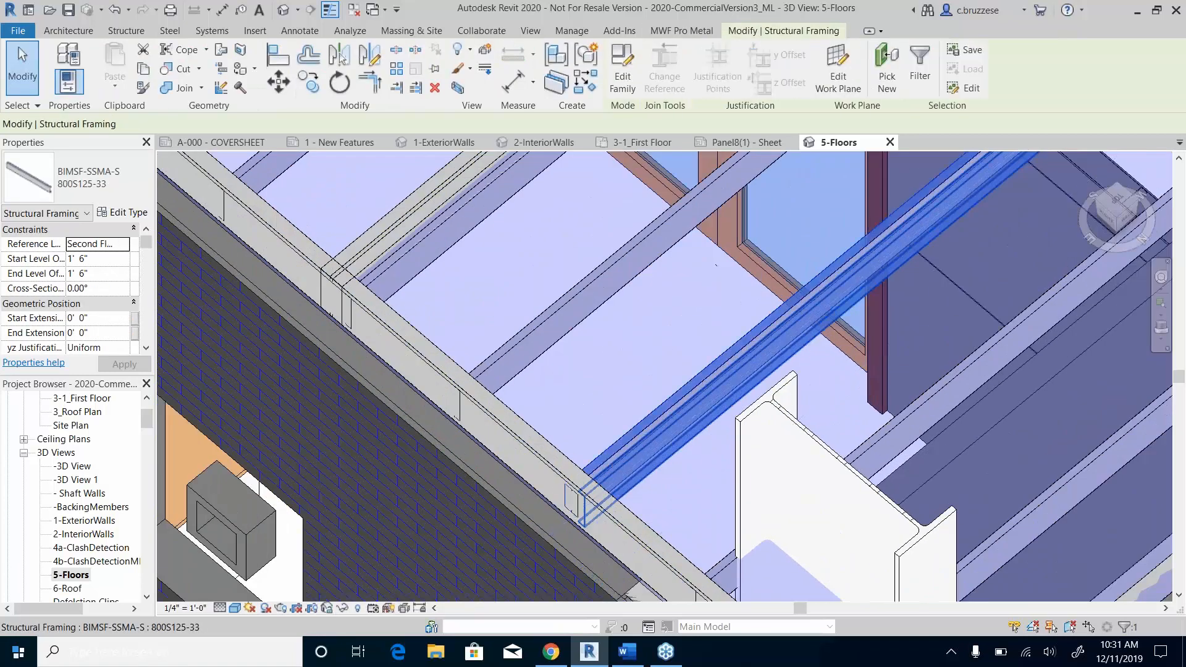
pyautogui.keyDown('ctrl'); pyautogui.click(612, 474); pyautogui.keyUp('ctrl')
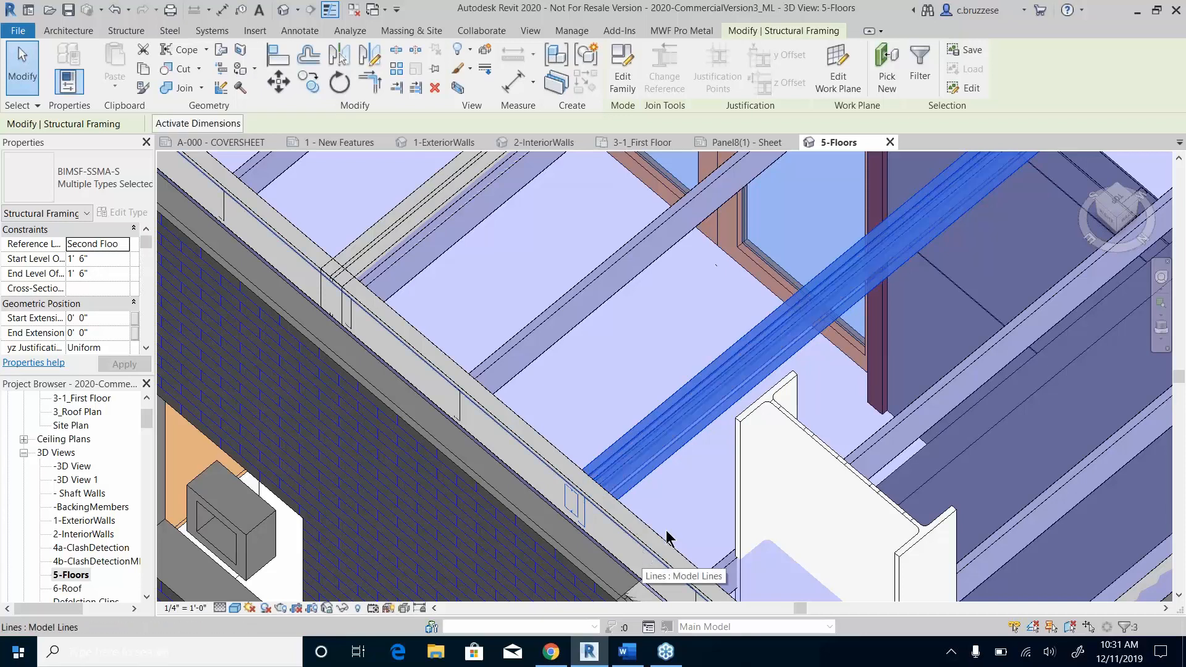
pyautogui.click(682, 31)
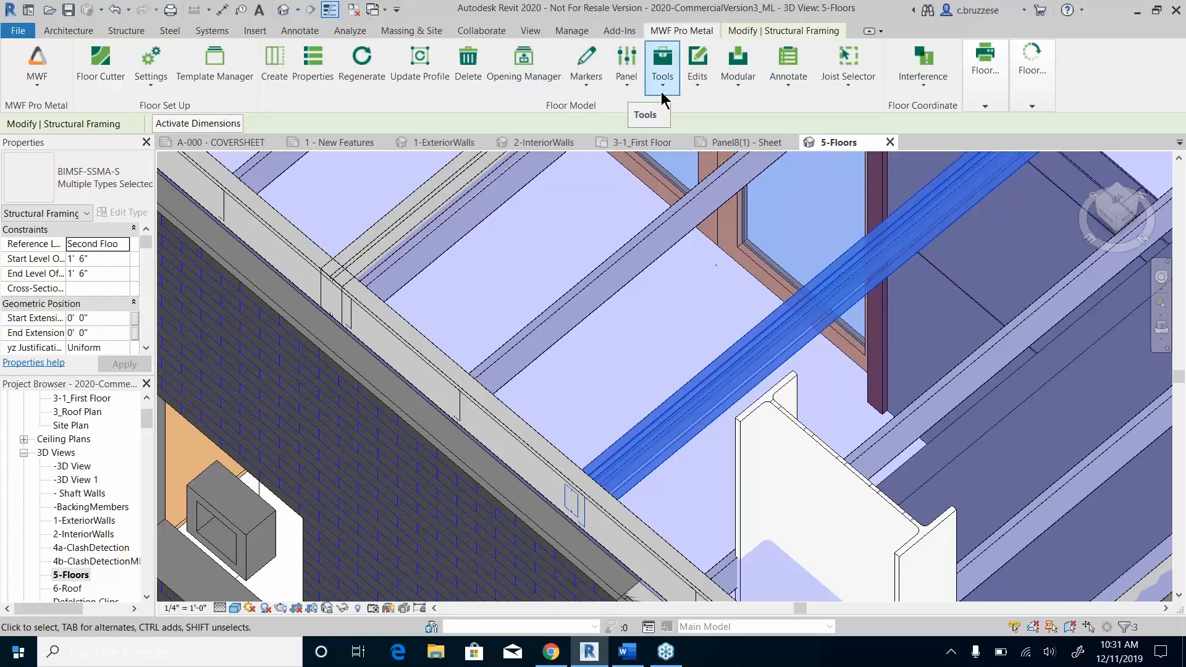
pyautogui.click(734, 73)
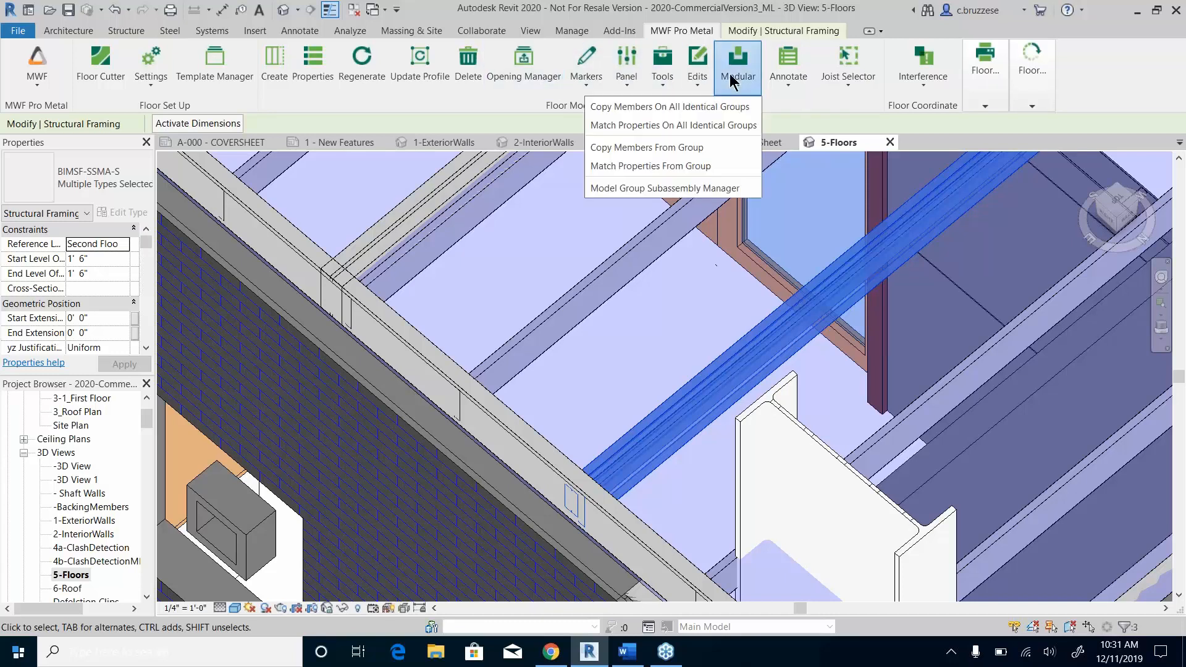
pyautogui.click(736, 188)
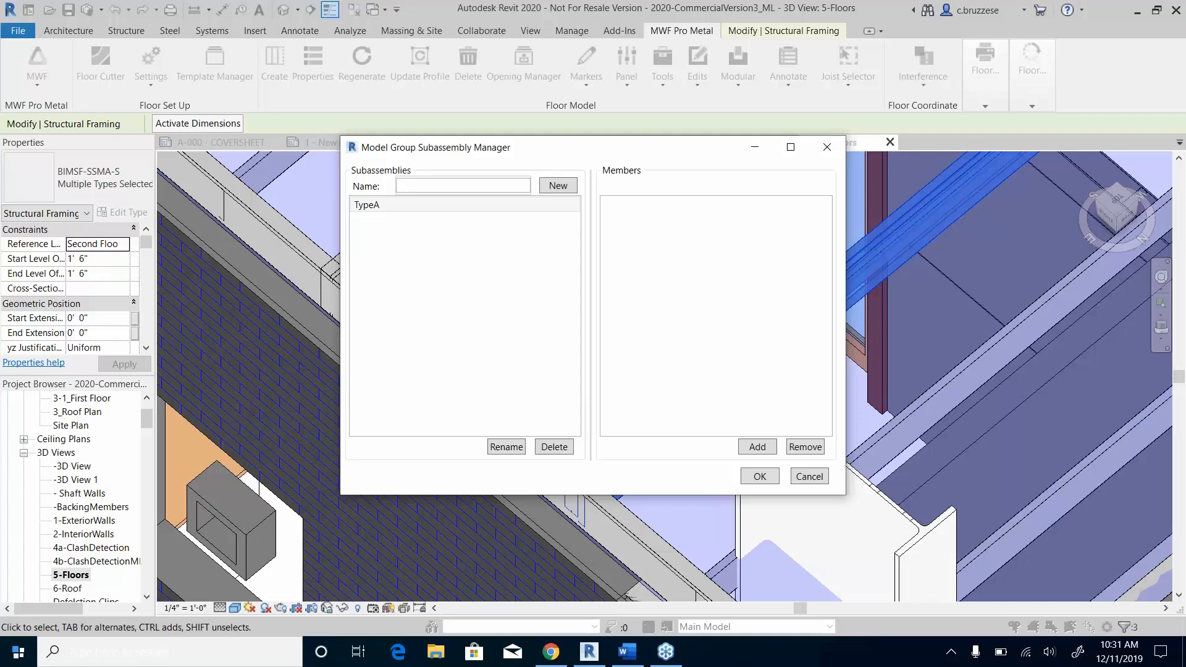
# Step: Try to add a new subassembly named TypeA
pyautogui.click(443, 185)
pyautogui.write('TypeA')
pyautogui.click(558, 186)
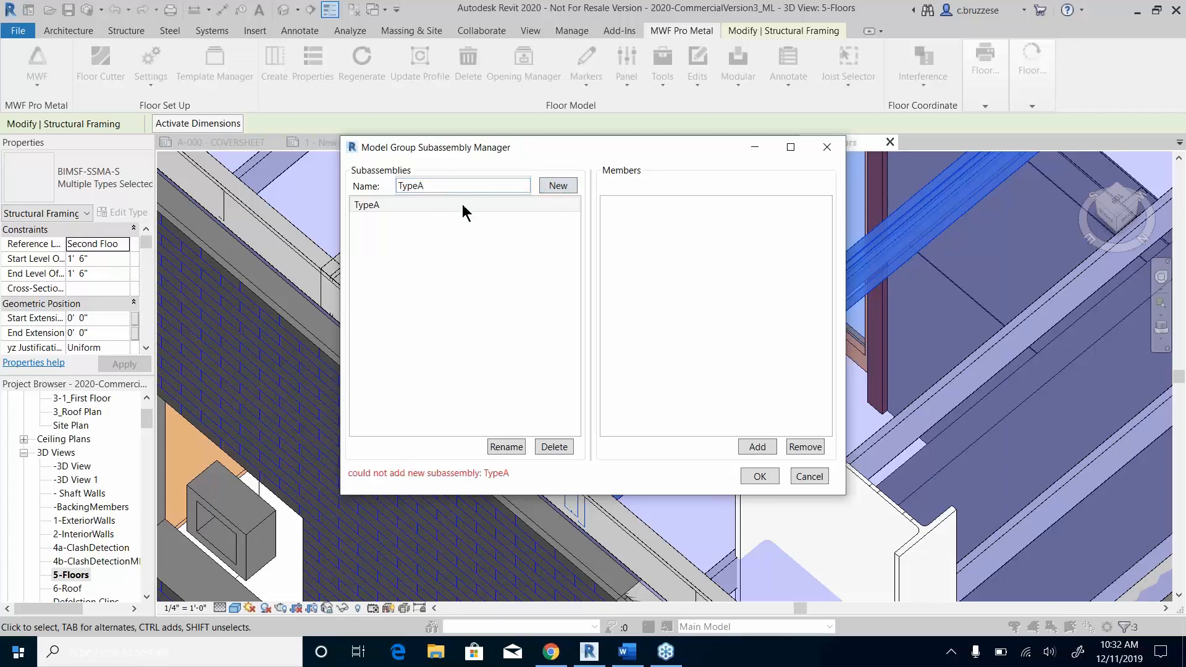
# Step: Change the name to TypeB, add it as a new subassembly and select it in the list
pyautogui.click(494, 185)
pyautogui.press('BackSpace')
pyautogui.write('B')
pyautogui.click(546, 184)
pyautogui.click(373, 217)
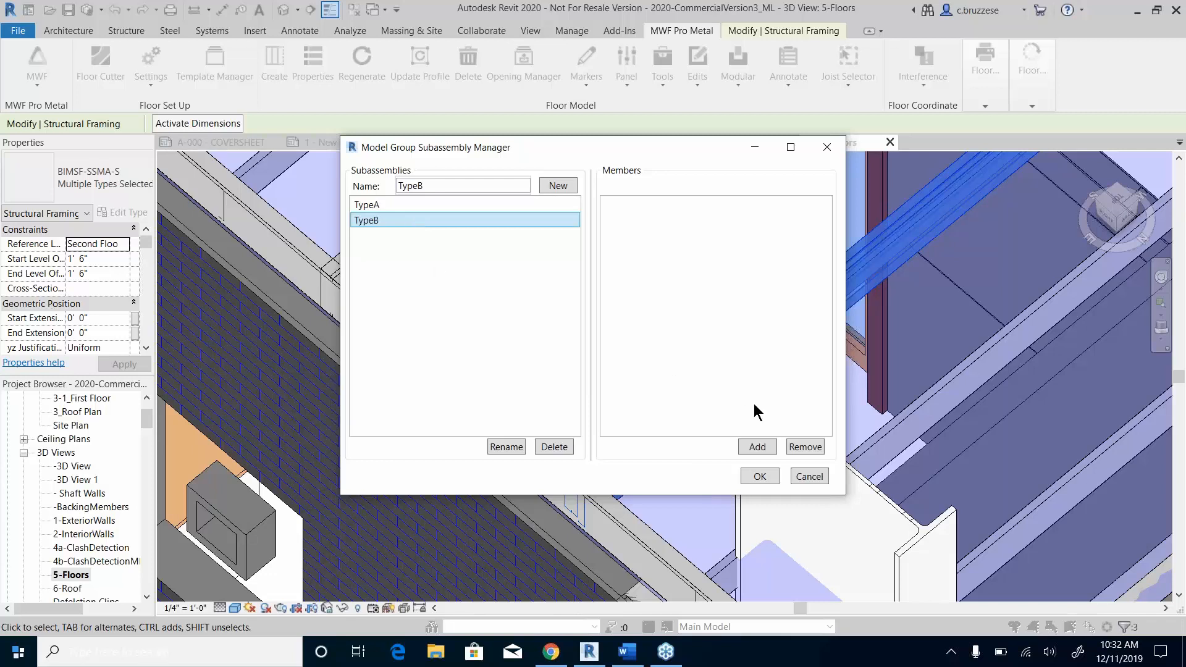
# Step: Add the boxed joist's three members, including the 800S125-33 and 600S137-33 sections, to subassembly TypeB and accept the changes
pyautogui.click(760, 447)
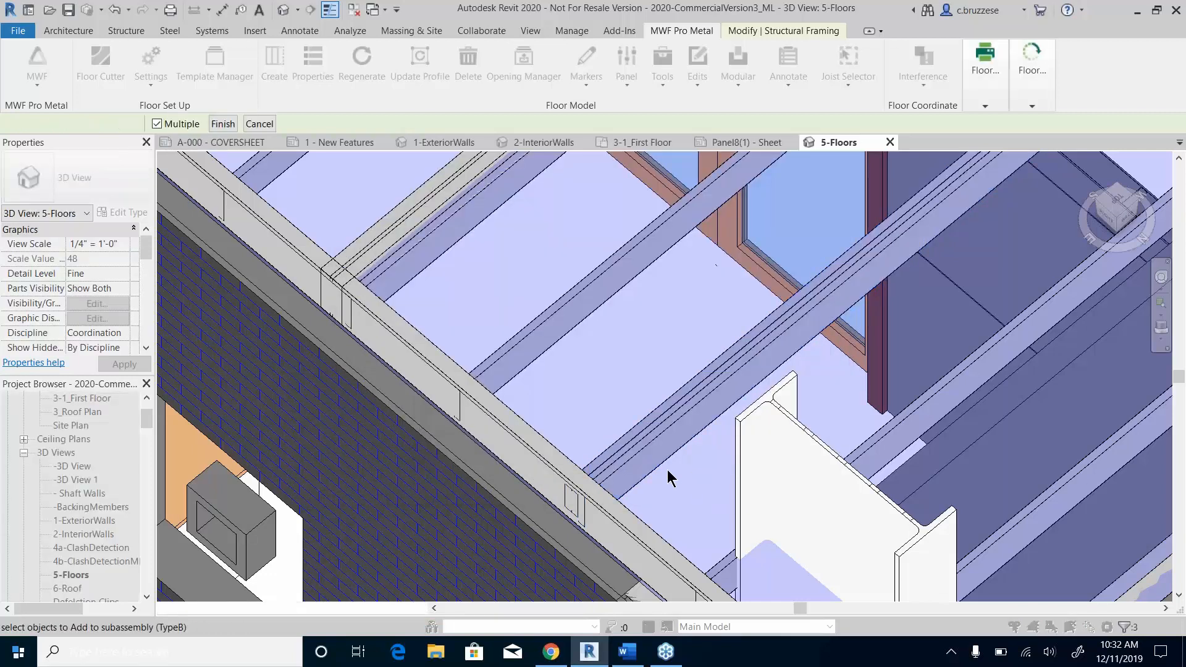
pyautogui.press('Tab')
pyautogui.press('Tab')
pyautogui.press('Tab')
pyautogui.press('Tab')
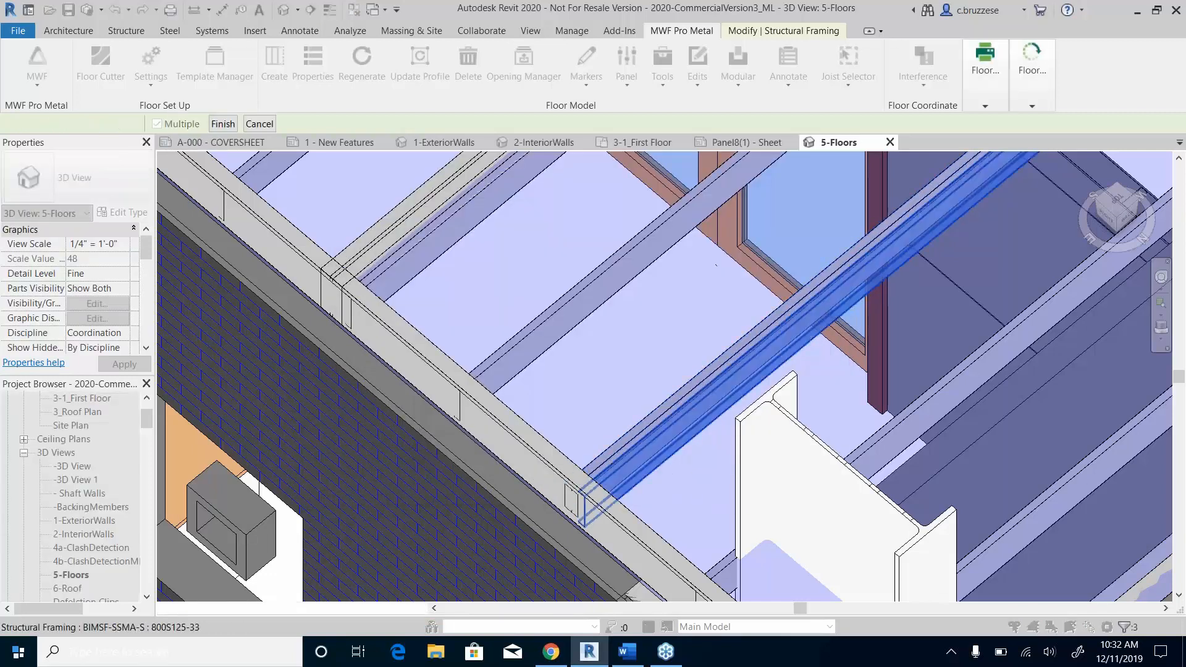
pyautogui.press('Tab')
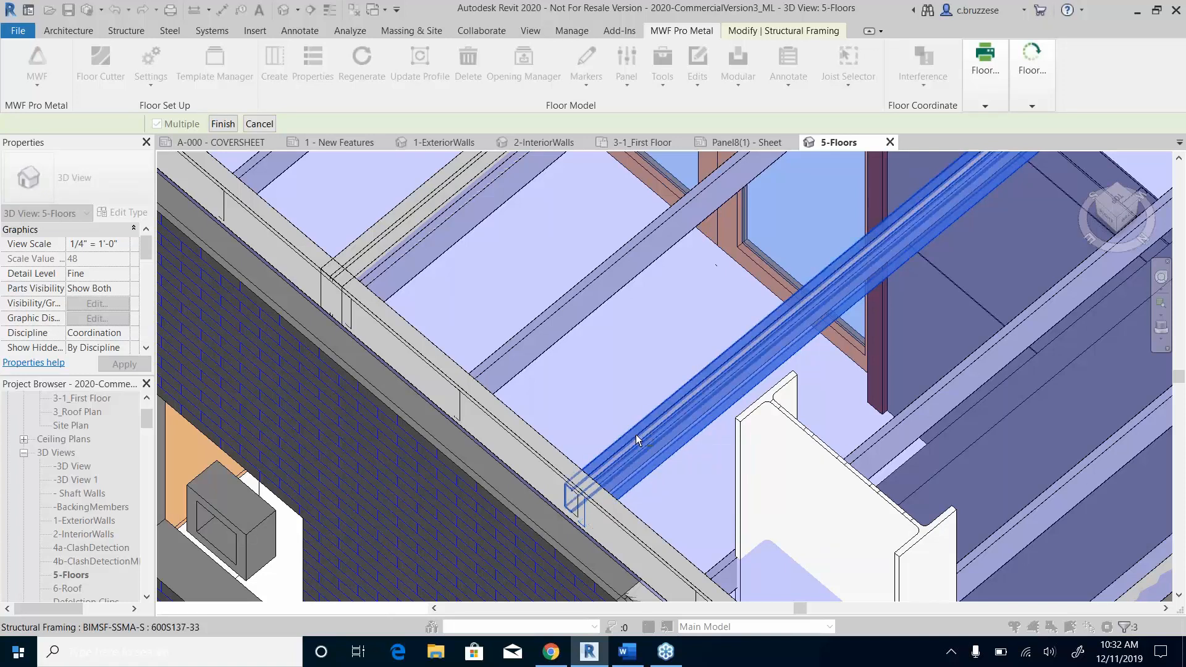
pyautogui.scroll(5, 572, 504)
pyautogui.moveTo(572, 504); pyautogui.dragTo(506, 298, button='middle')
pyautogui.scroll(4, 505, 297)
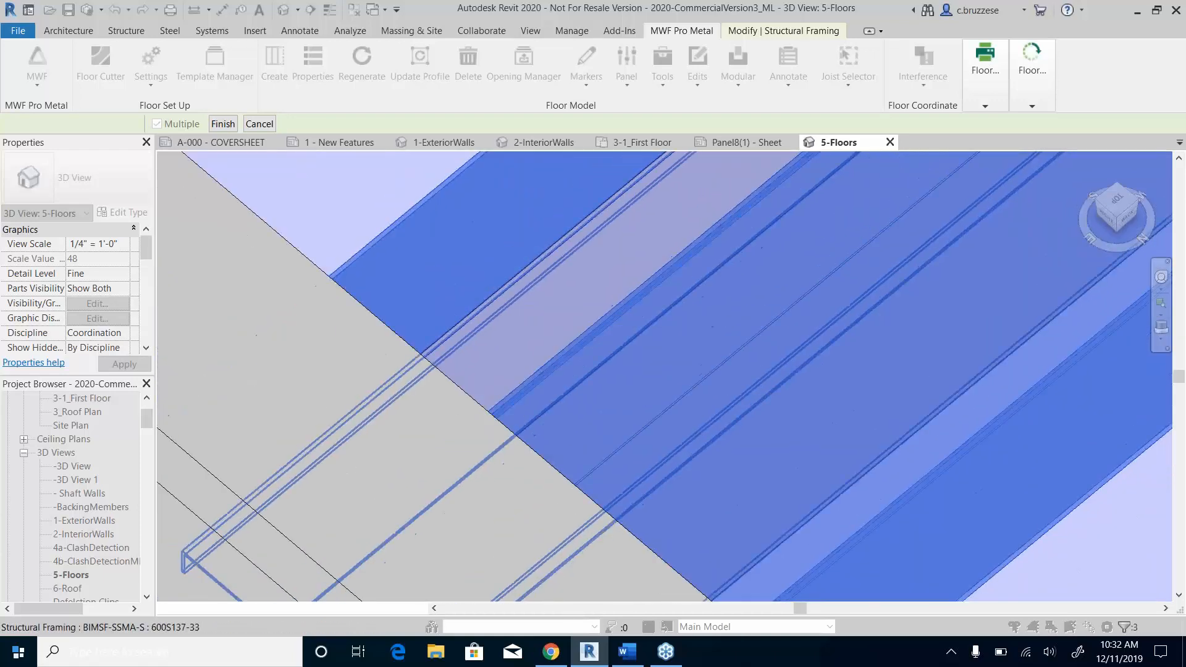
pyautogui.click(226, 125)
pyautogui.click(224, 124)
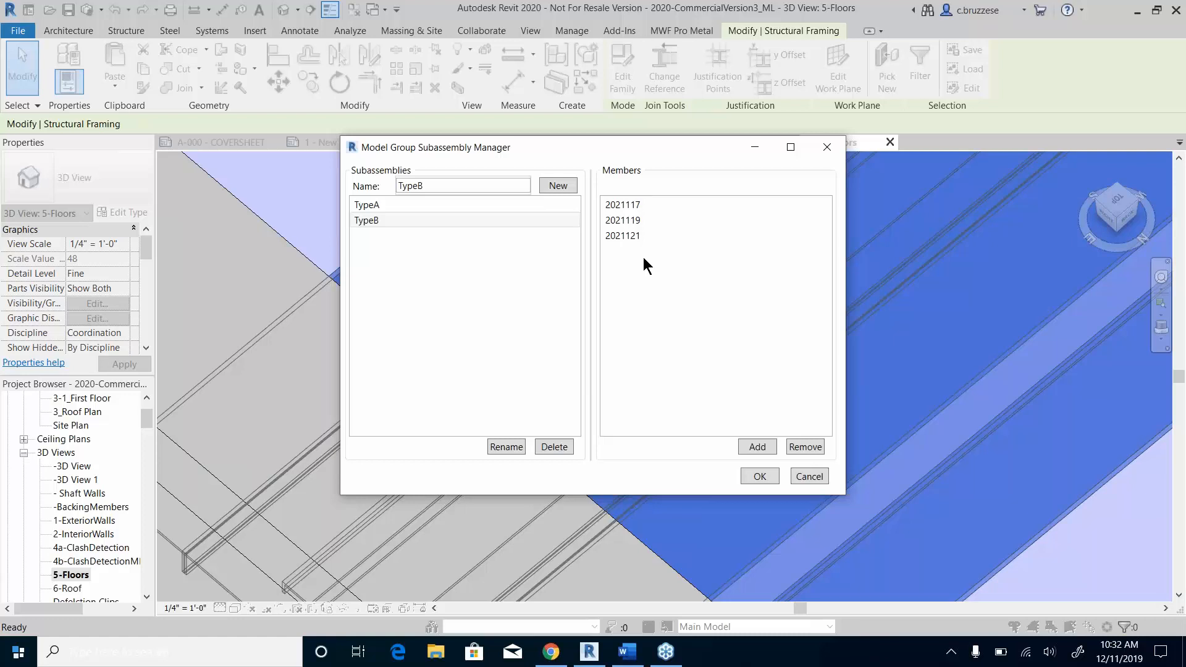
pyautogui.click(760, 476)
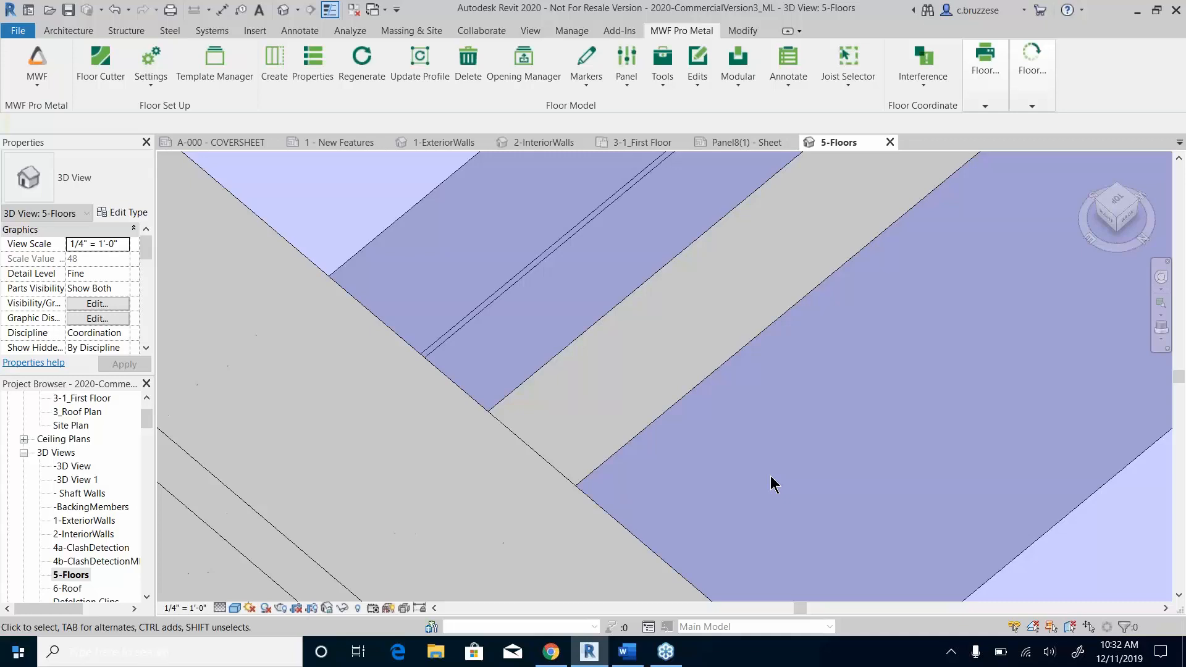
# Step: Check the model group subassembly parameter in the properties of the boxed joist's outer 600S137-33 member
pyautogui.moveTo(770, 476); pyautogui.dragTo(561, 357, button='middle')
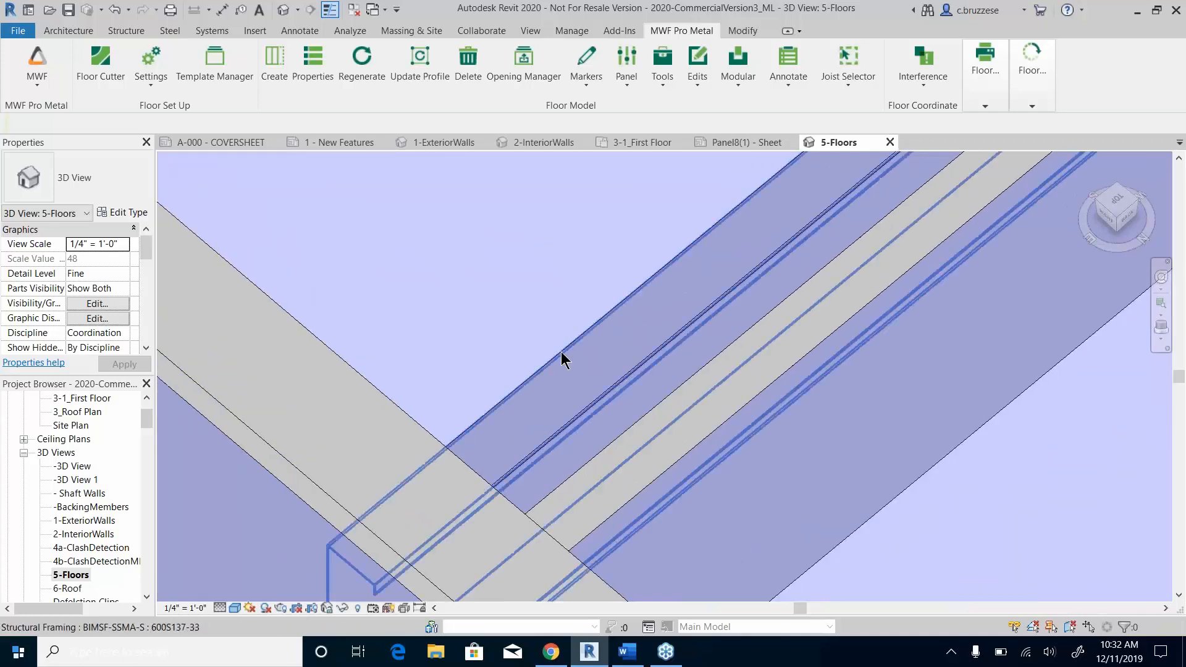
pyautogui.click(560, 384)
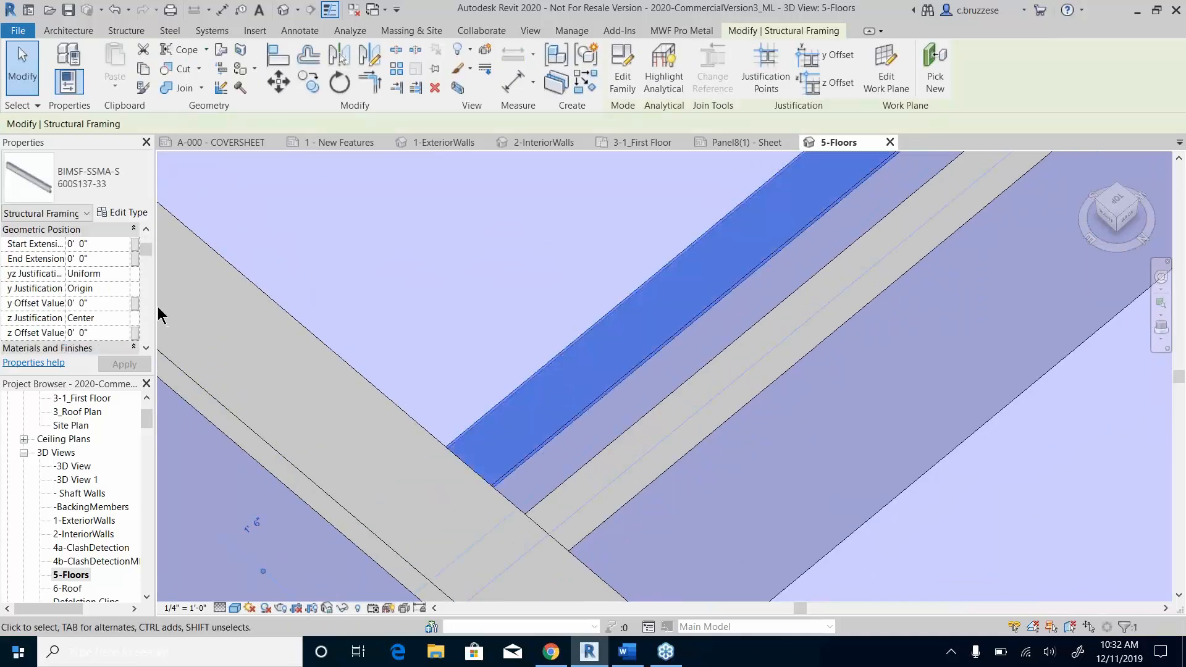
pyautogui.moveTo(158, 314); pyautogui.dragTo(206, 309)
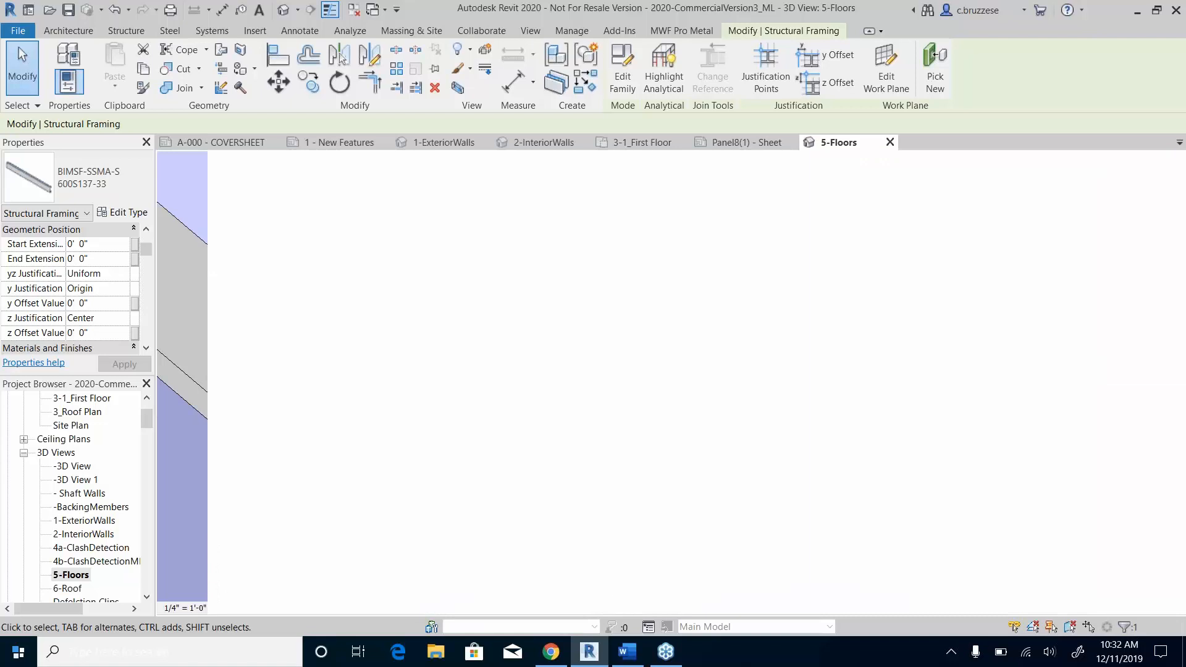
pyautogui.scroll(-5, 109, 331)
pyautogui.scroll(-5, 107, 347)
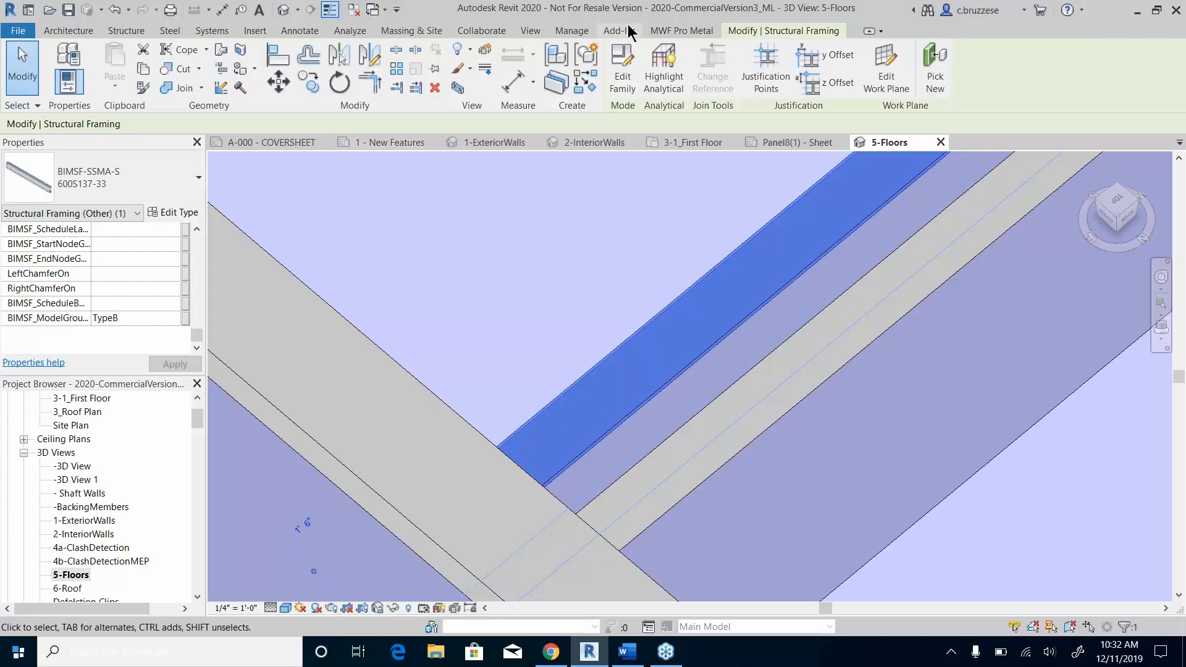
# Step: Look over the floor manufacture drawing commands and review the Floors items on the New Features sheet
pyautogui.click(665, 32)
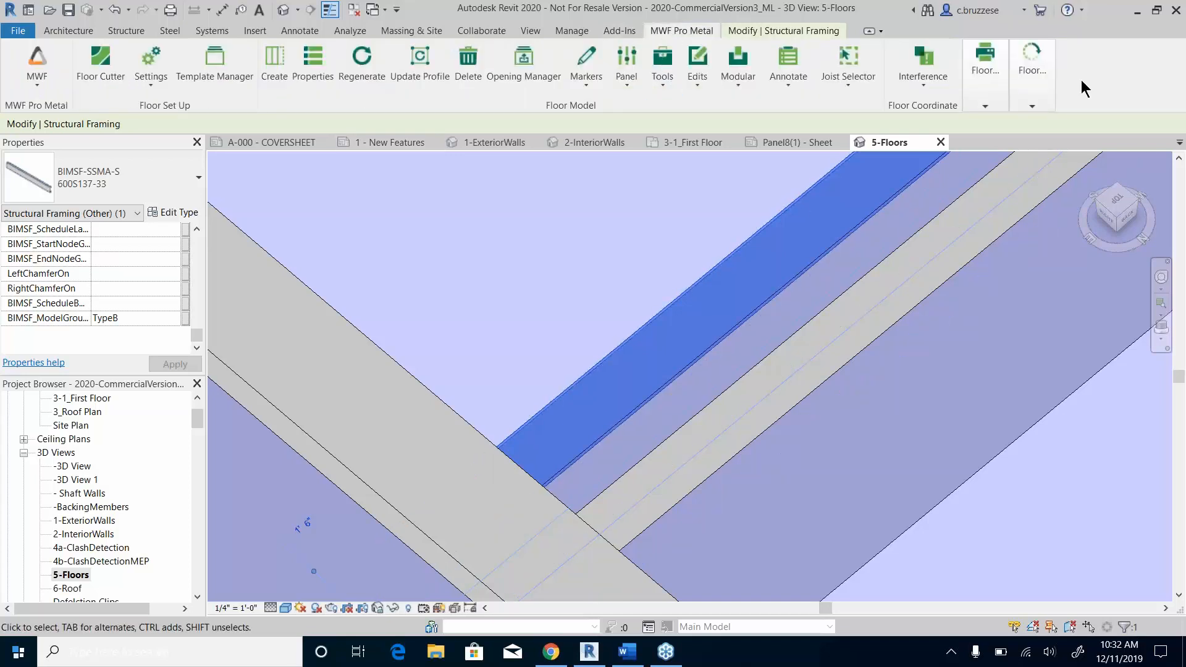
pyautogui.click(985, 98)
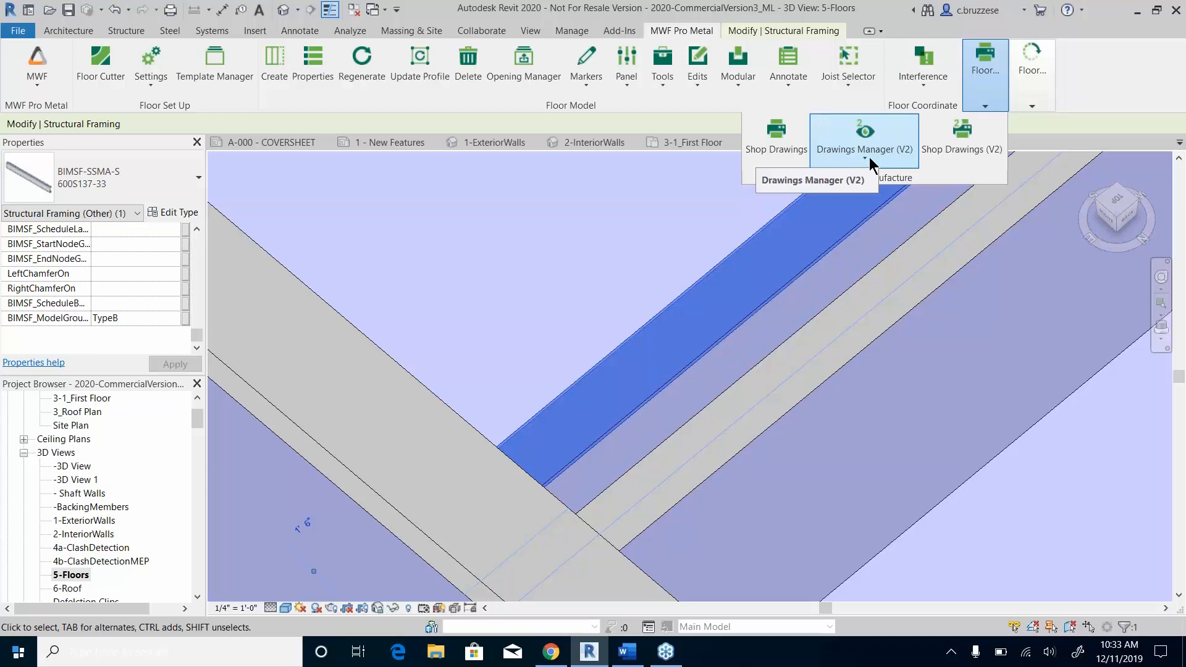
pyautogui.click(642, 271)
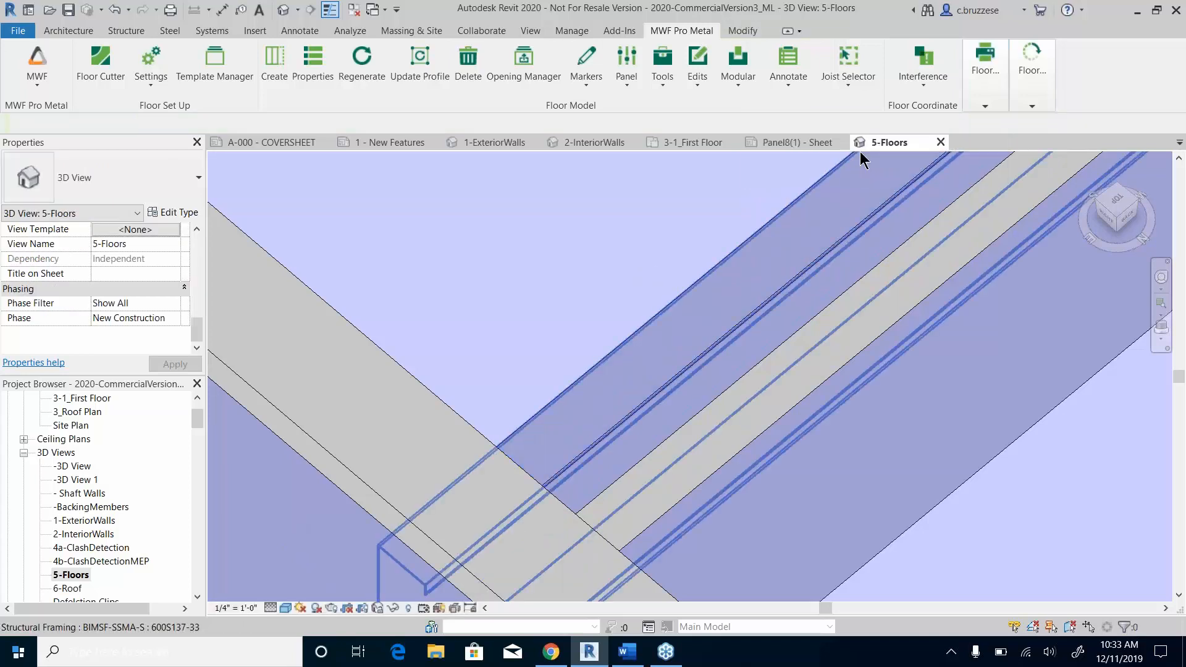
pyautogui.click(395, 142)
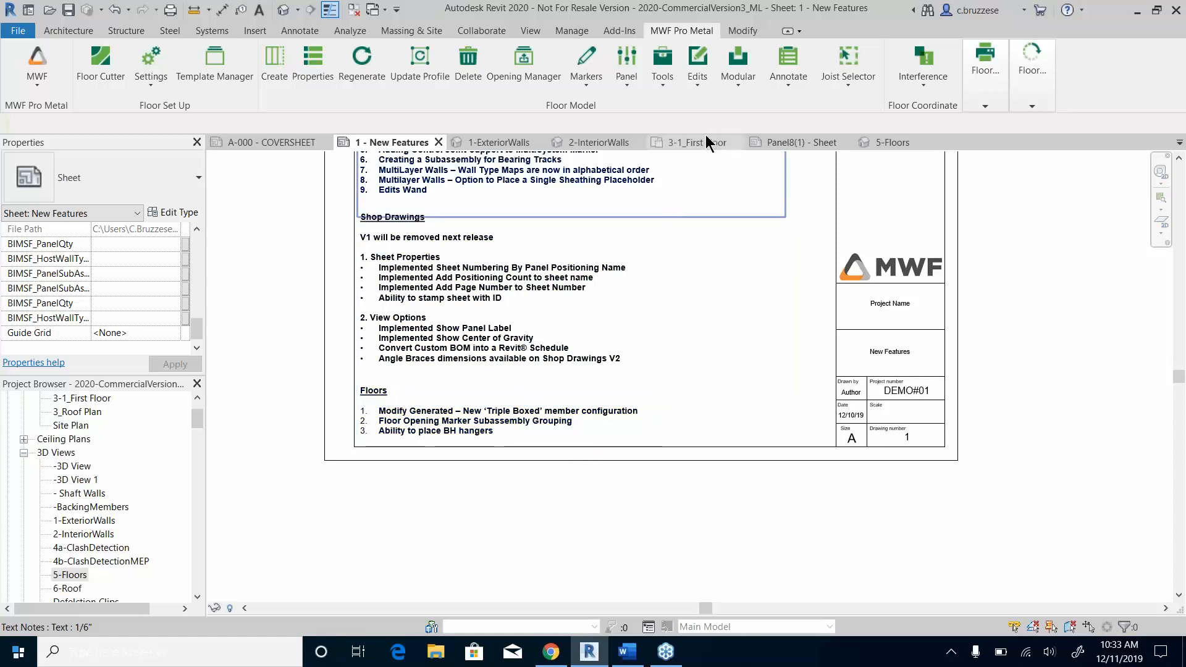
# Step: Return to the 5-Floors view, select a single 800S125-33 joist of FloorPanel1 and bring up the floor panel's MWF properties
pyautogui.click(876, 143)
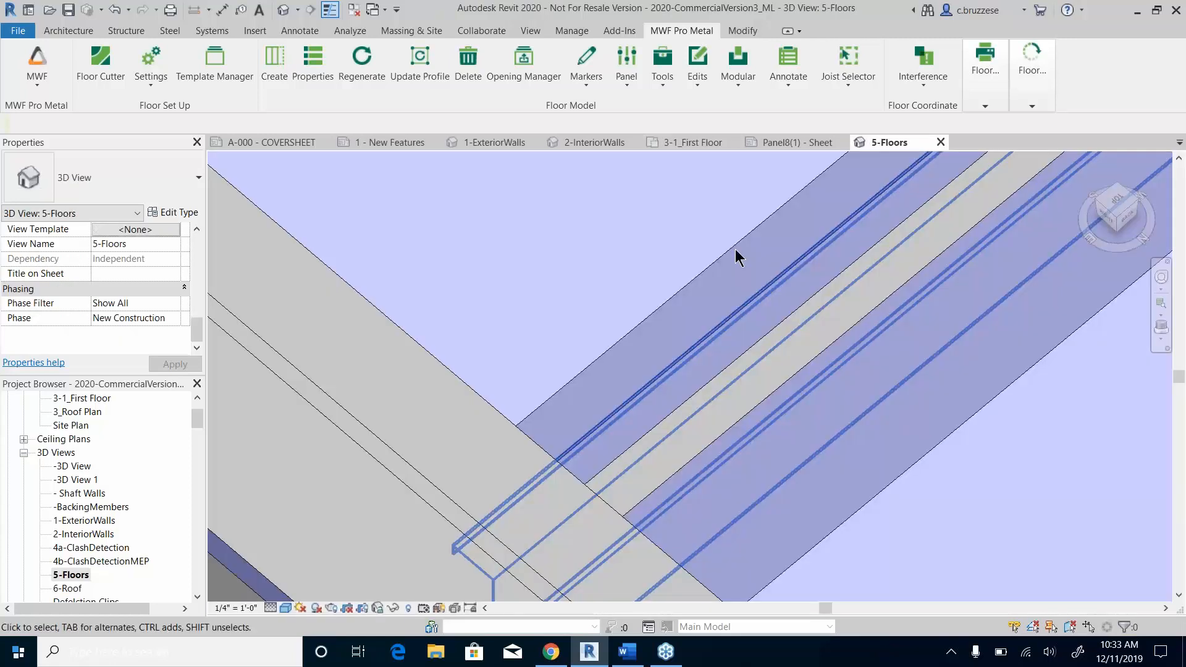
pyautogui.scroll(-6, 685, 254)
pyautogui.moveTo(695, 254); pyautogui.dragTo(436, 598, button='middle')
pyautogui.moveTo(720, 311); pyautogui.dragTo(517, 483, button='middle')
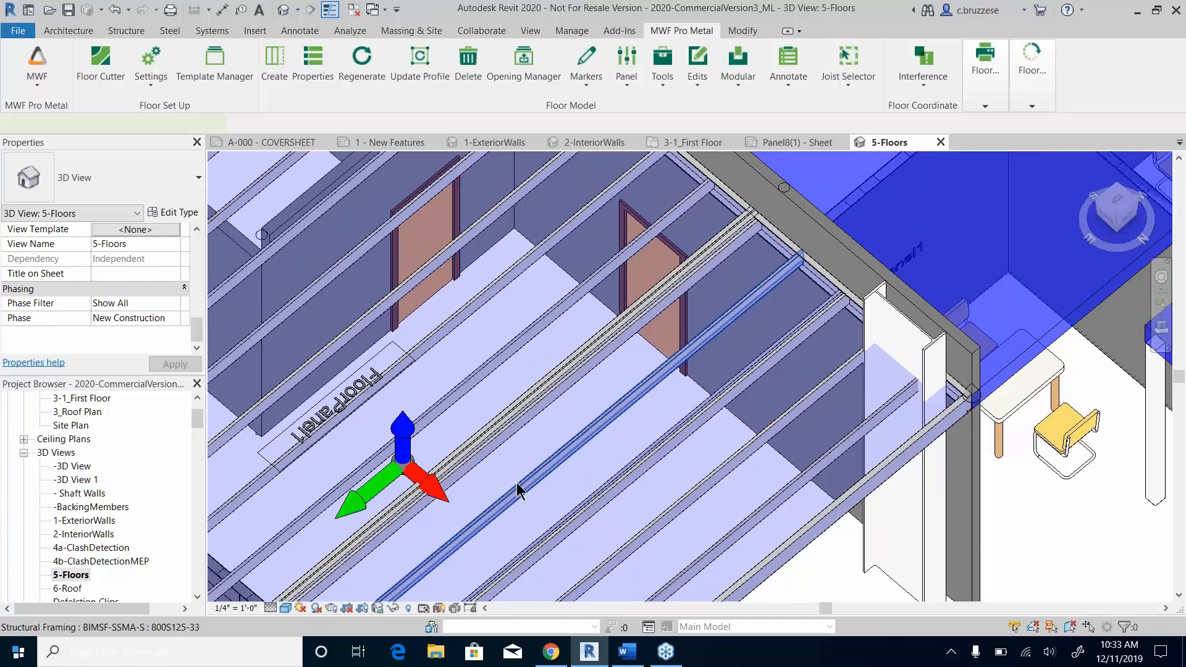
pyautogui.click(517, 483)
pyautogui.click(681, 31)
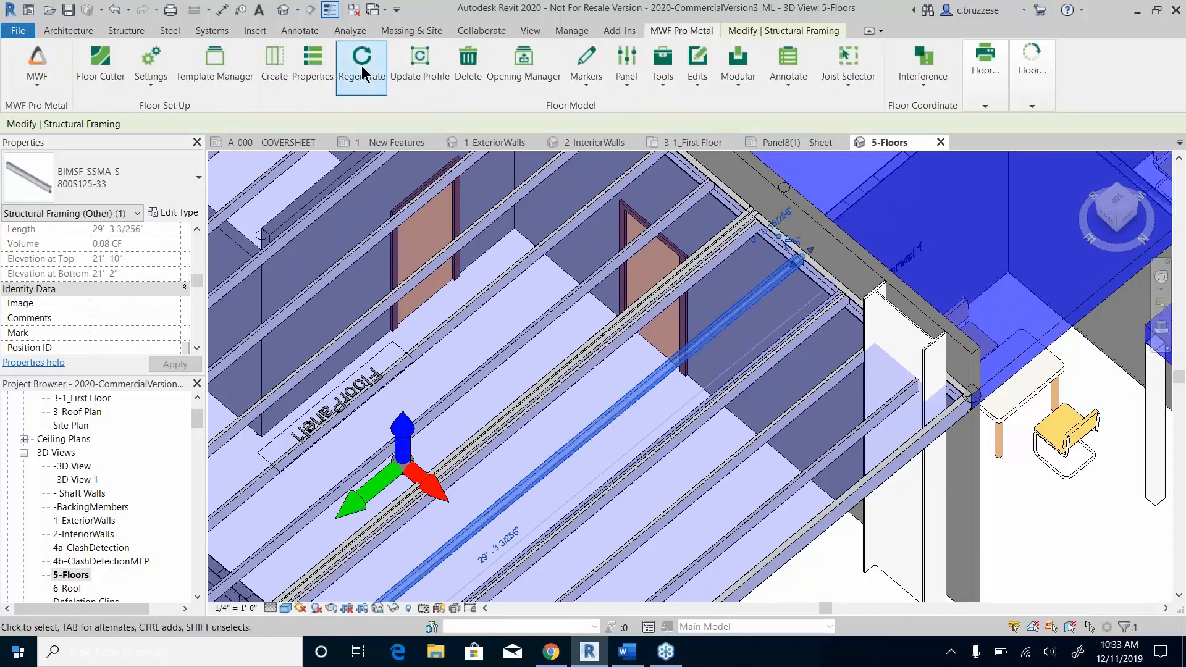
pyautogui.click(305, 65)
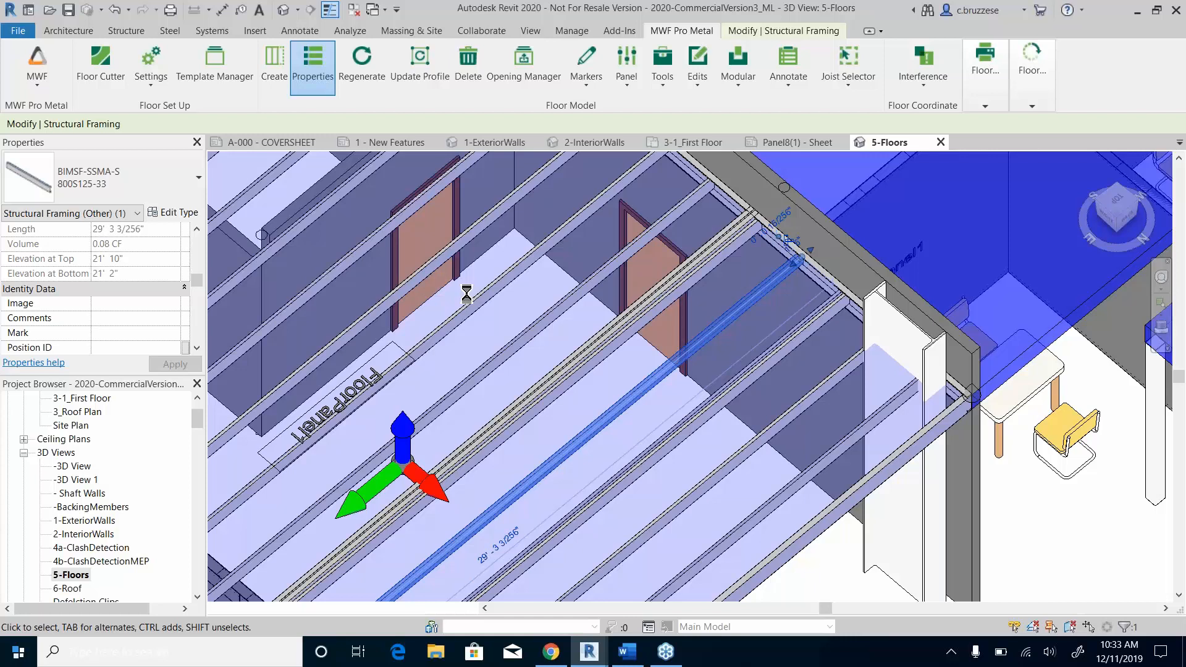
# Step: Open FloorPanel1's member connector settings and choose the Joist Hanger_BH family with type 100BH12 for the RimTrack-to-Joist connection
pyautogui.click(468, 162)
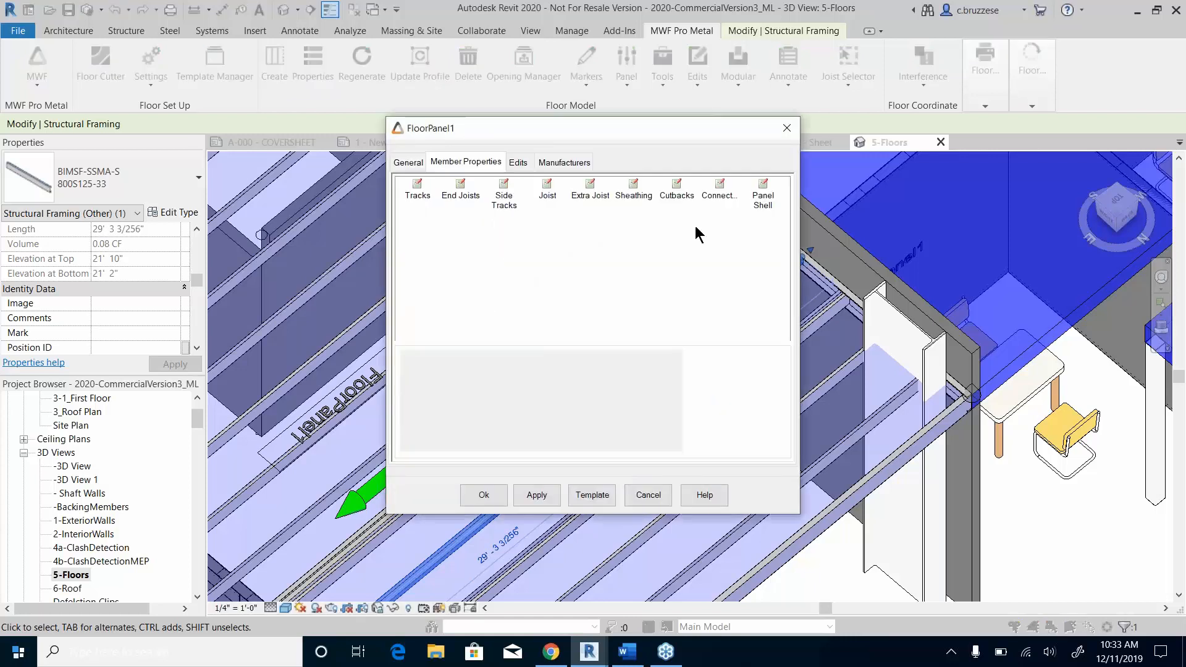
pyautogui.click(721, 197)
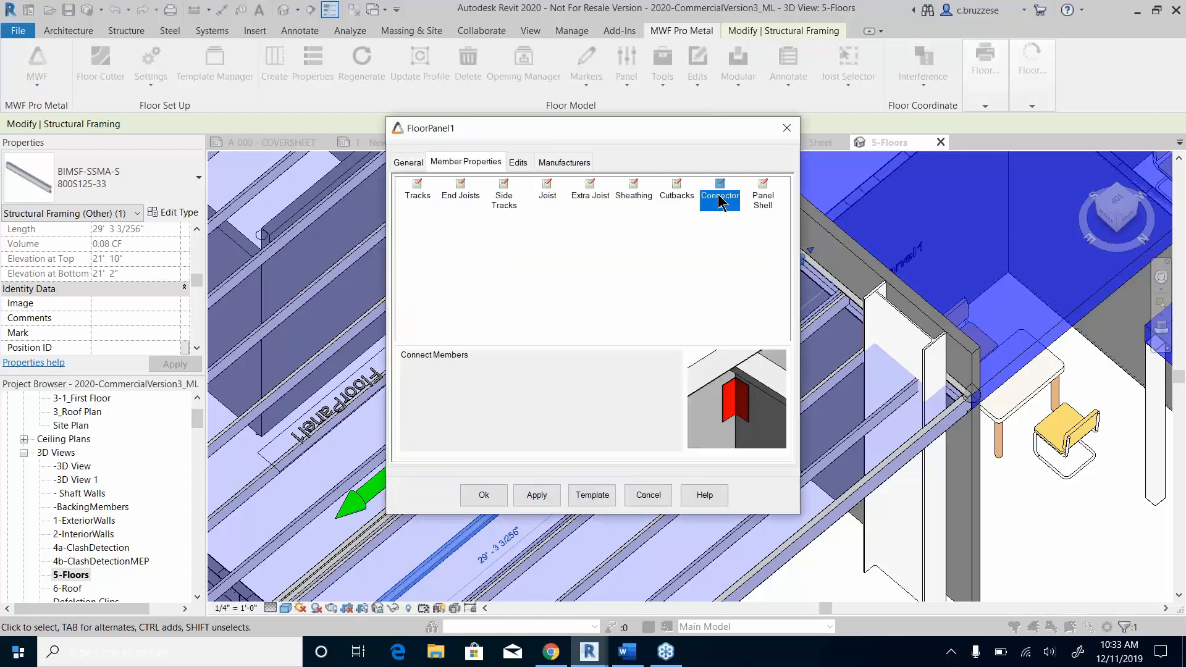
pyautogui.doubleClick(718, 194)
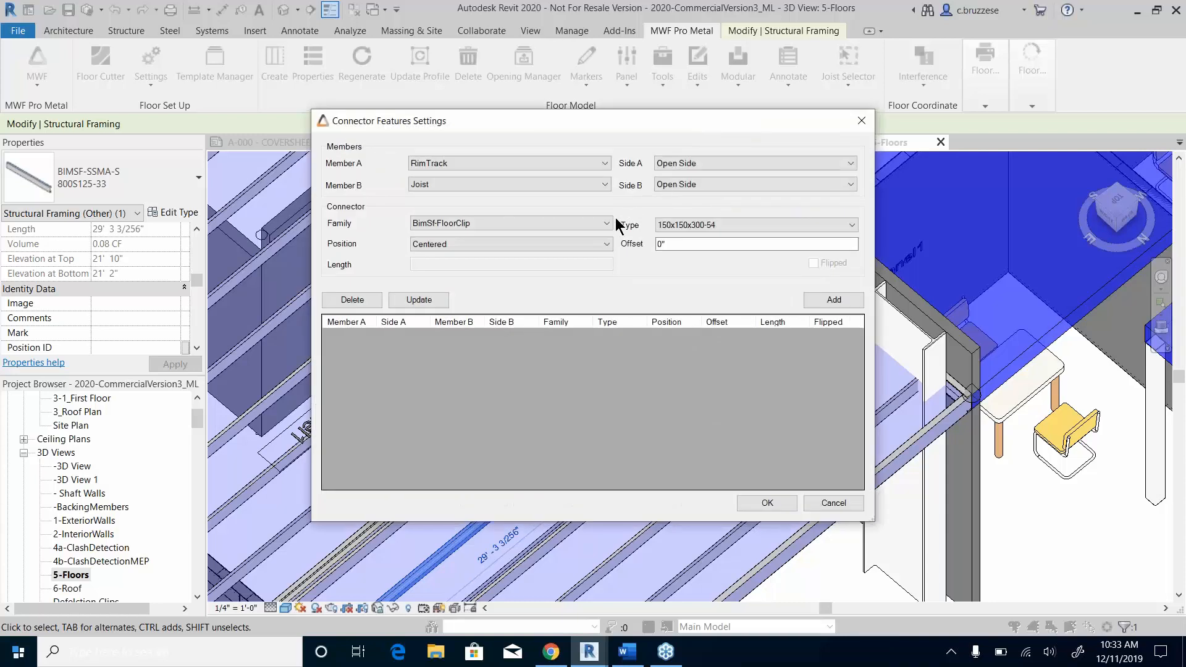
pyautogui.click(606, 223)
pyautogui.click(522, 243)
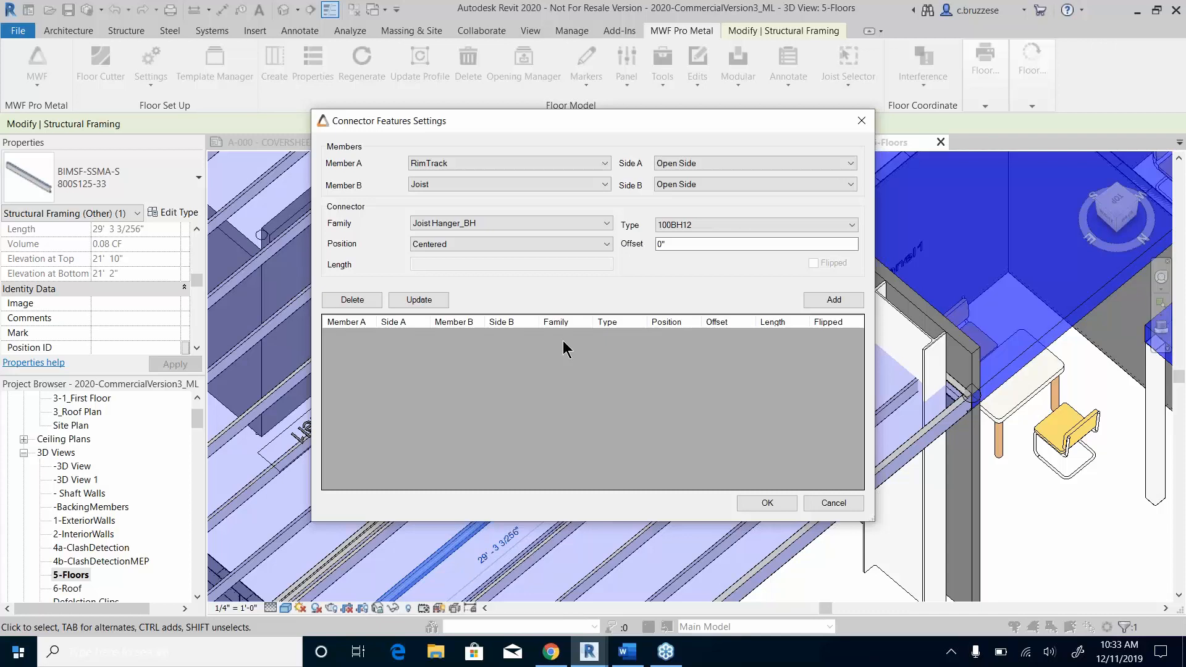
pyautogui.click(706, 222)
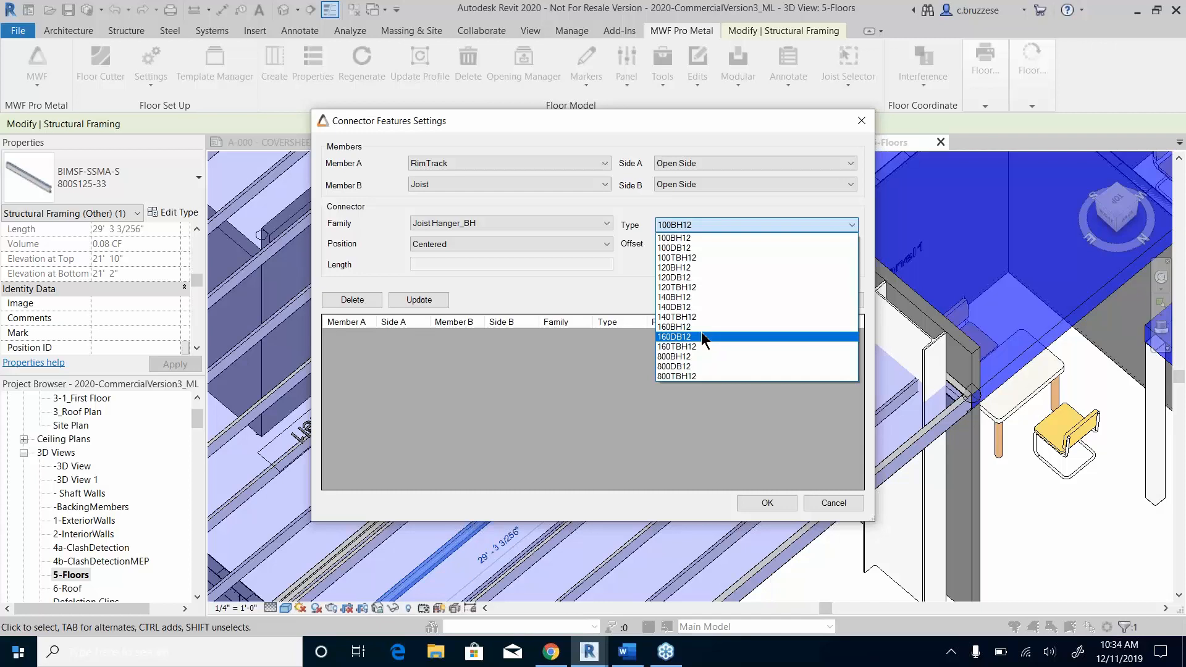
pyautogui.click(543, 263)
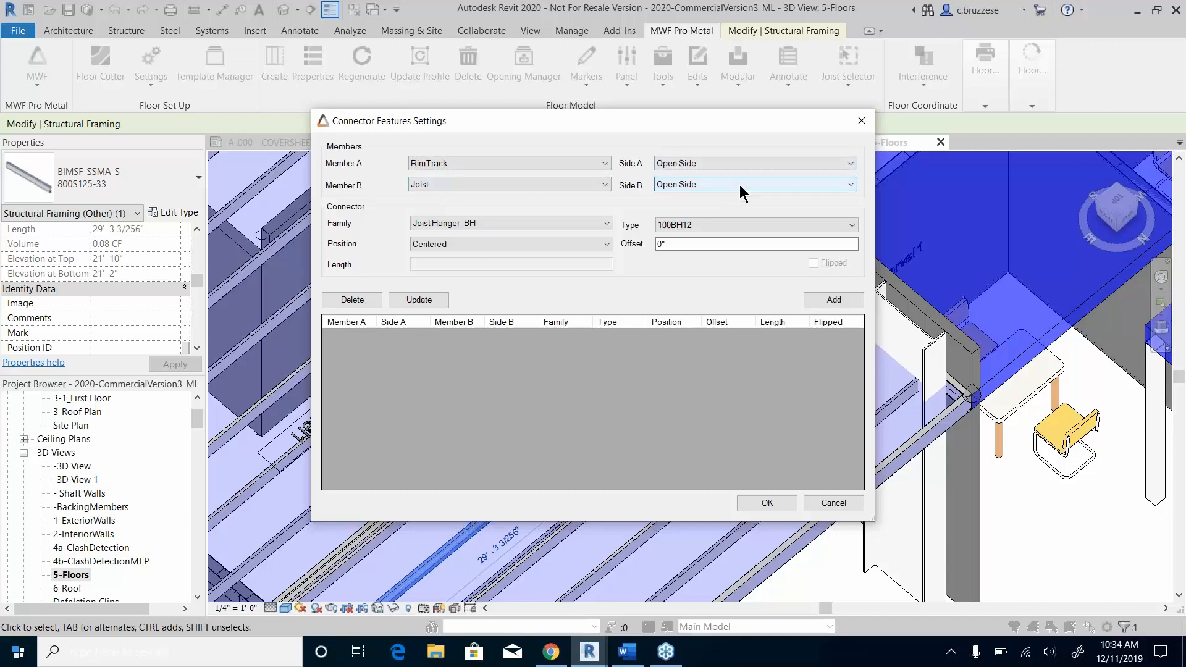
# Step: Add the centered hanger connector between the open sides of RimTrack and Joist, and apply the settings to FloorPanel1
pyautogui.click(844, 298)
pyautogui.click(776, 503)
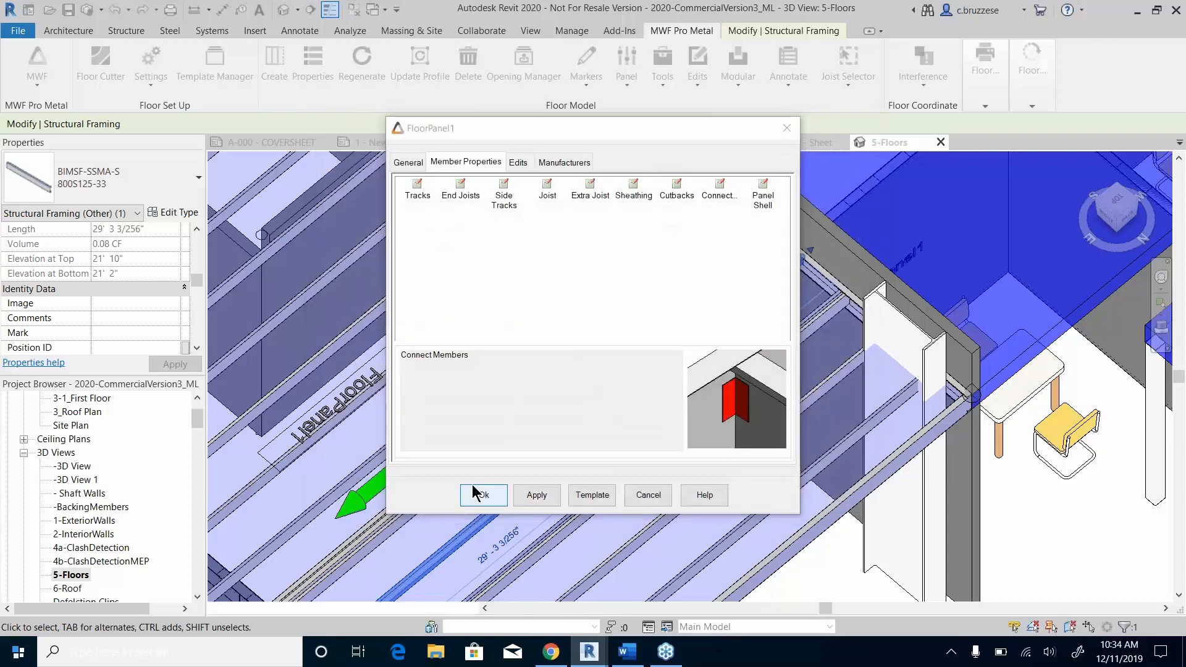
pyautogui.click(484, 495)
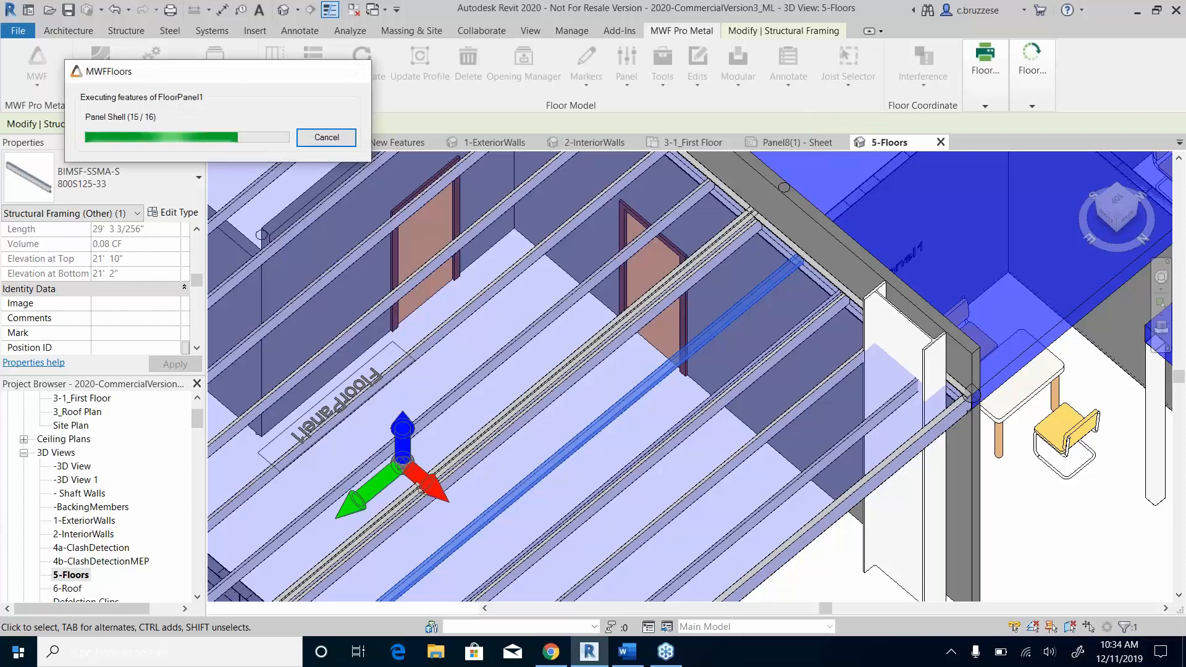
# Step: Select the joist hanger where the single joist meets the rim track and examine its instance properties
pyautogui.scroll(2, 628, 443)
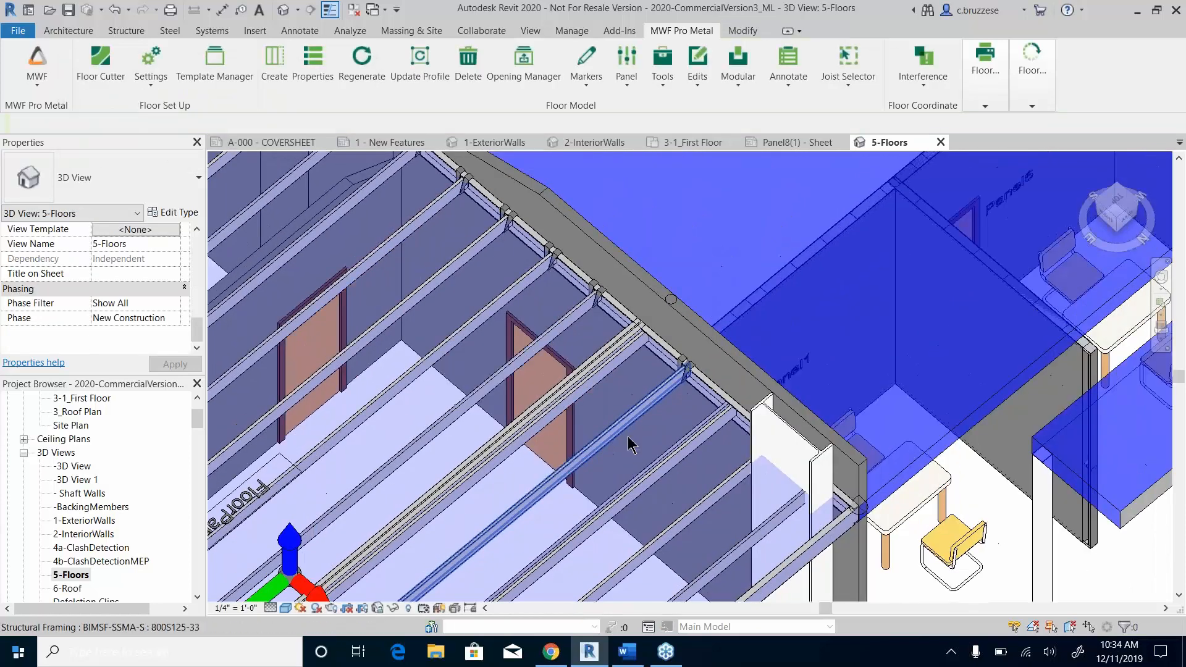
pyautogui.scroll(3, 680, 398)
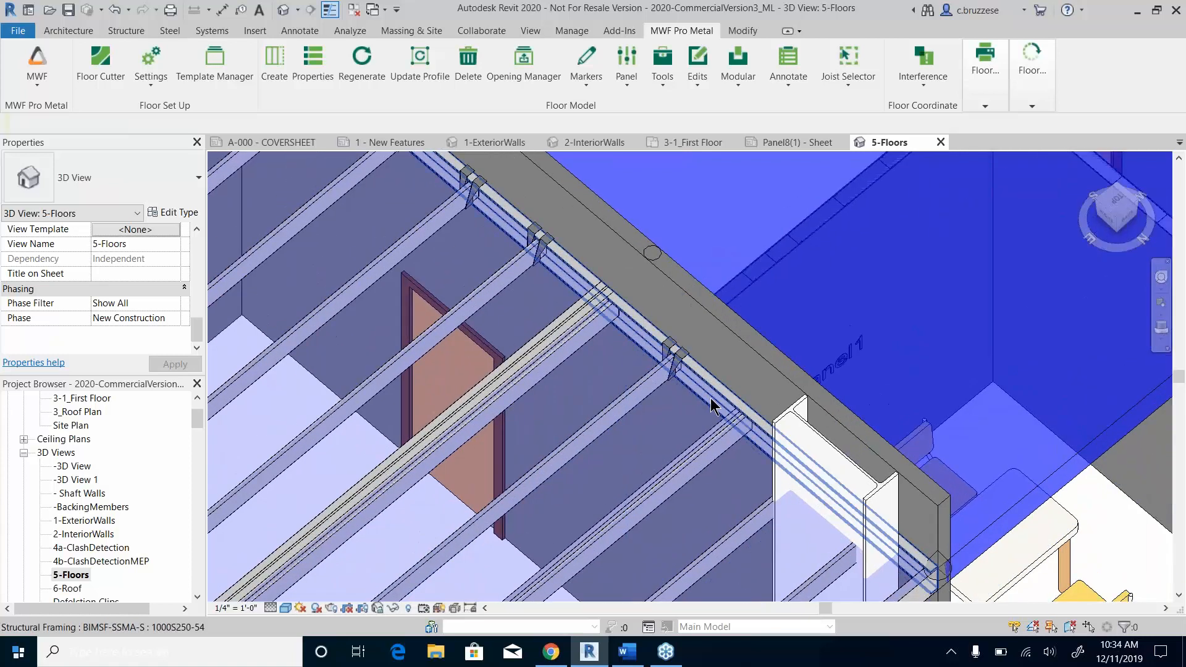
pyautogui.scroll(3, 679, 408)
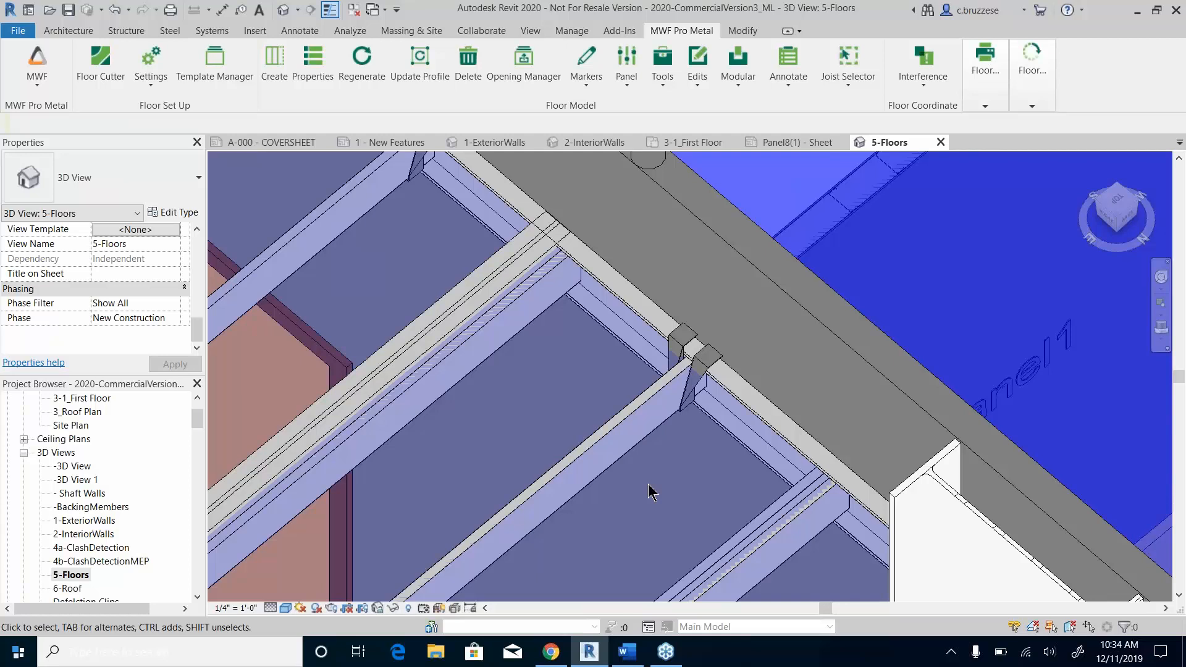
pyautogui.click(717, 366)
pyautogui.scroll(-5, 154, 329)
pyautogui.scroll(1, 154, 328)
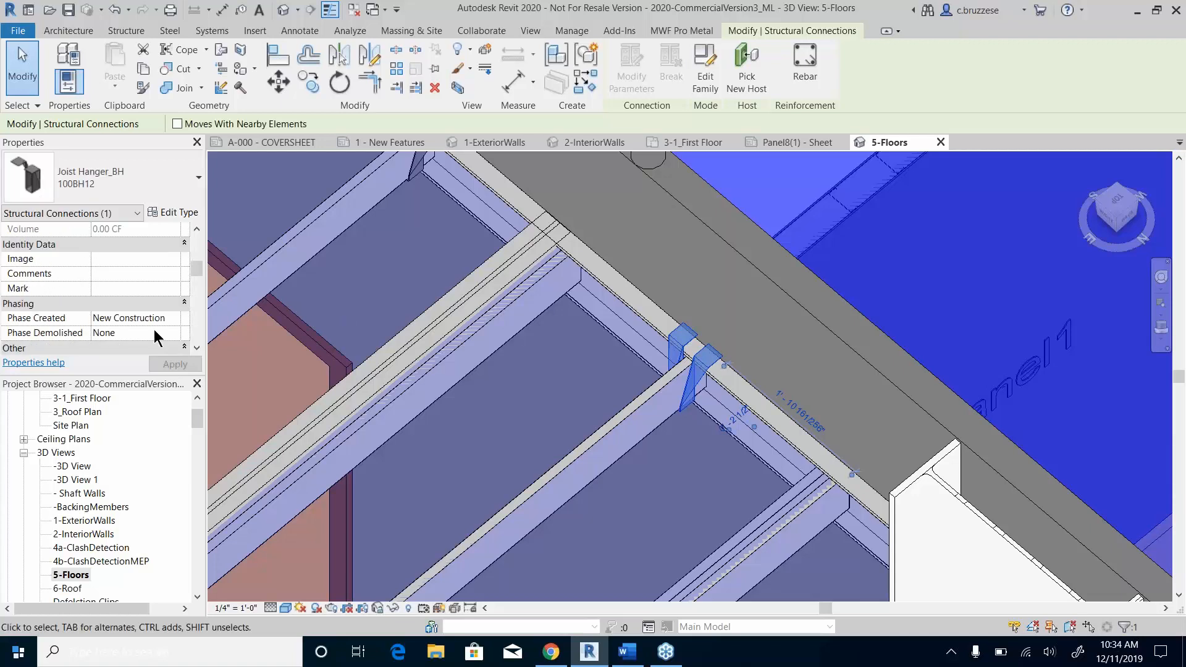
pyautogui.scroll(-3, 155, 332)
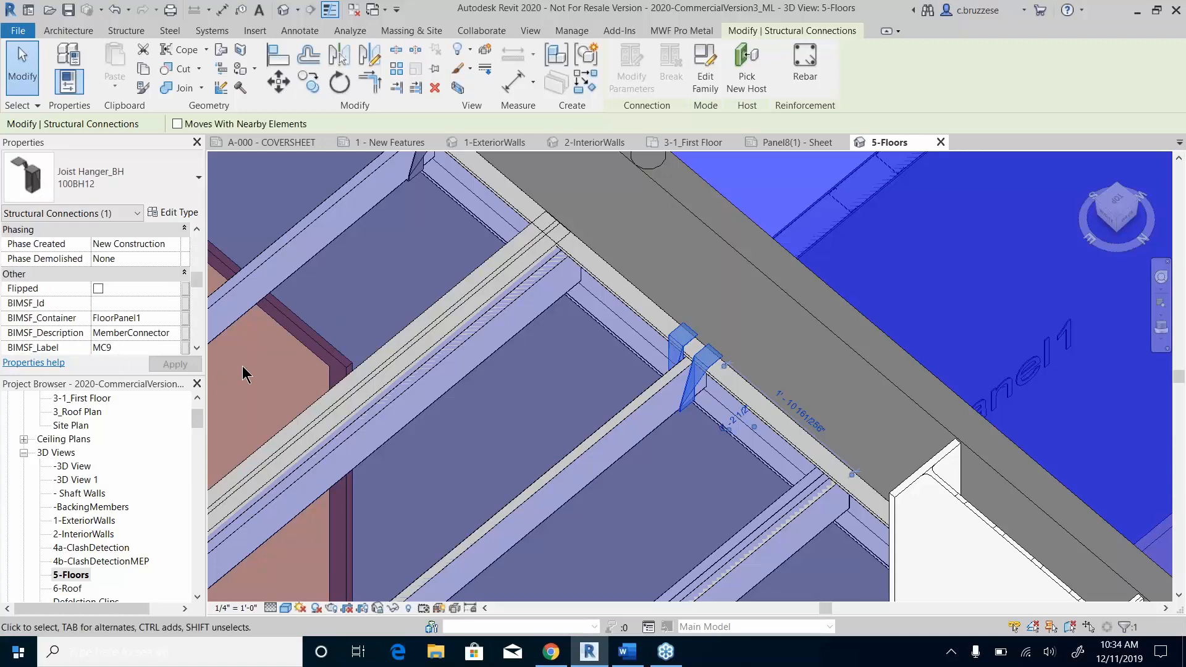